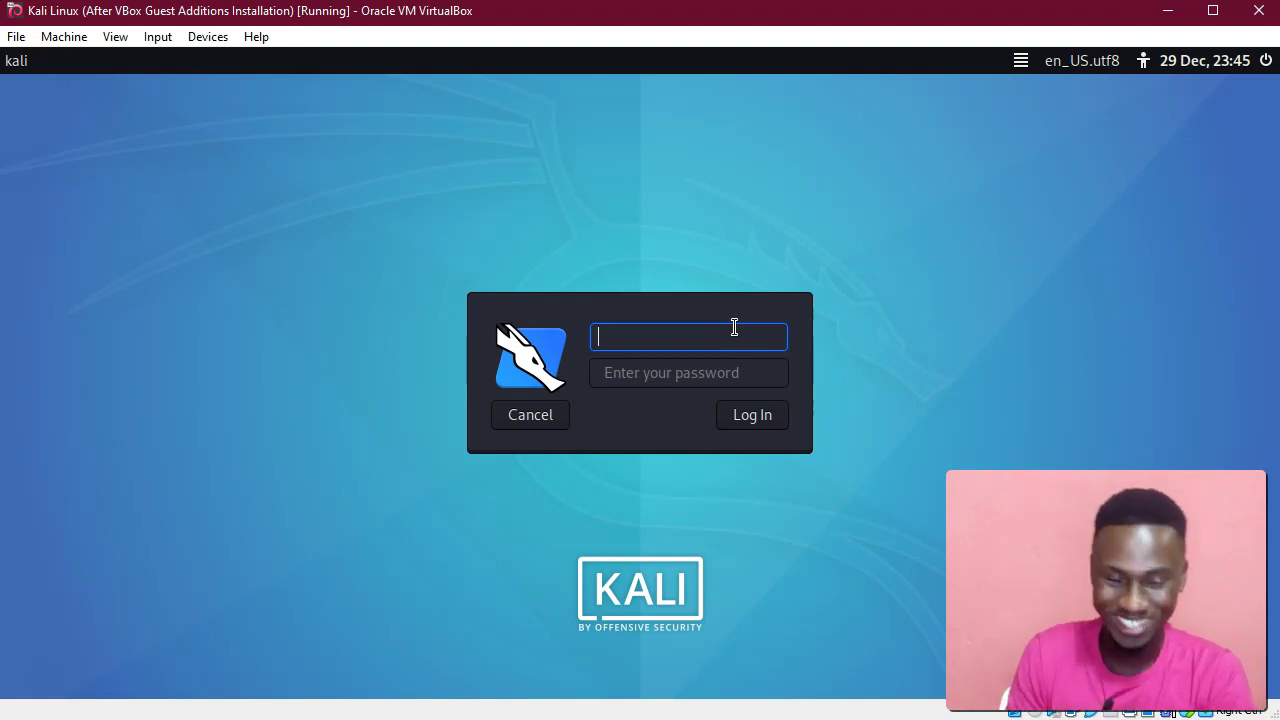
# Log in as root with the account password.
pyautogui.write('root')
pyautogui.press('Tab')
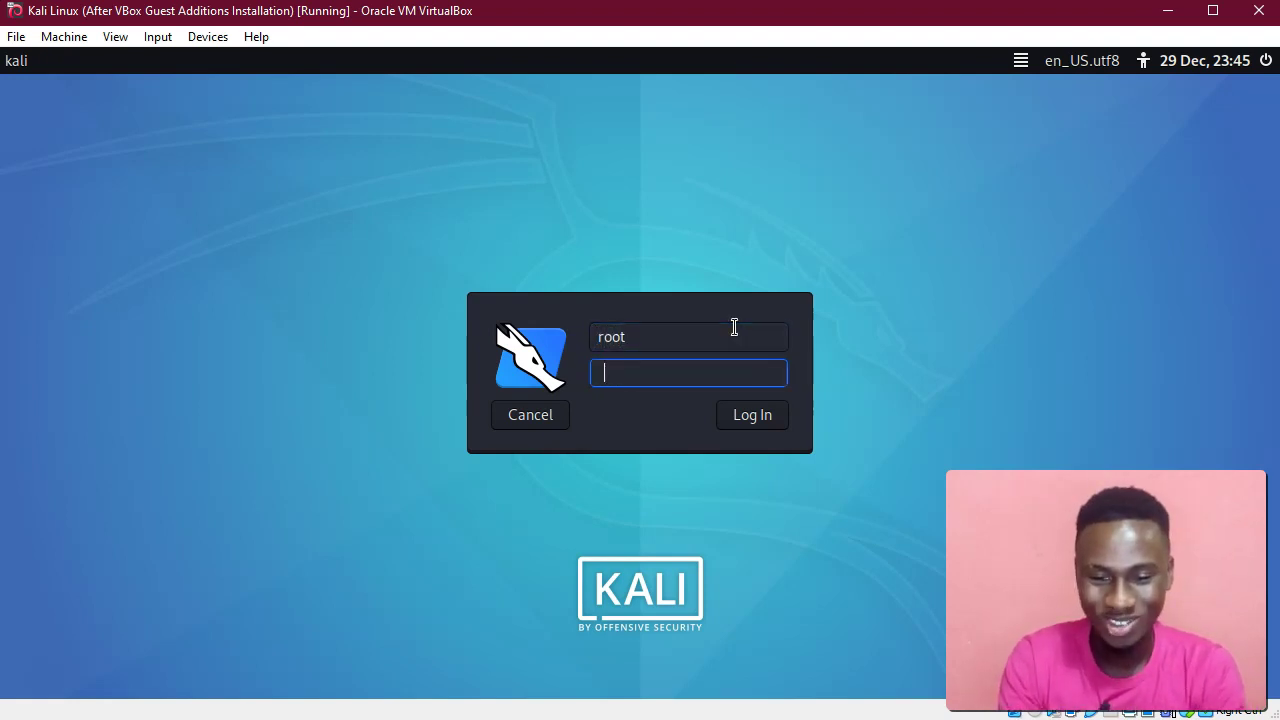
pyautogui.write('toor')
pyautogui.press('Return')
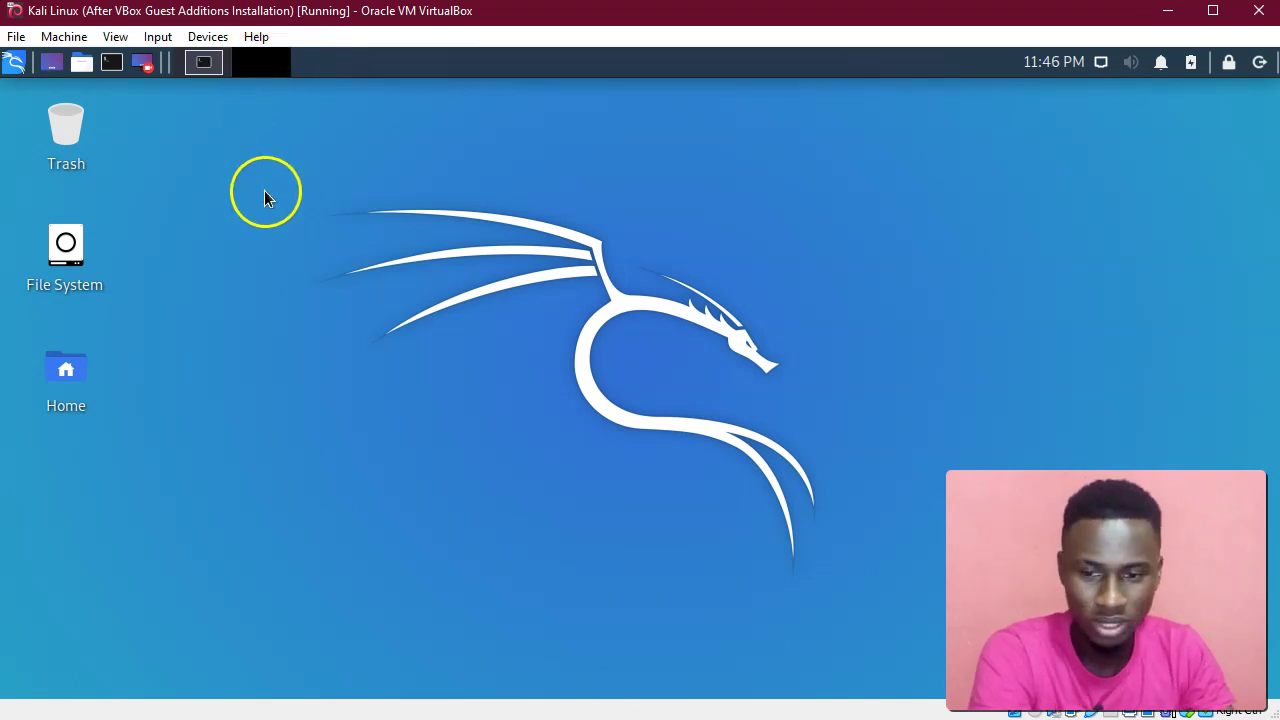
# Restore the minimized terminal, reposition it, and switch to Workspace 2 in the pager.
pyautogui.click(208, 66)
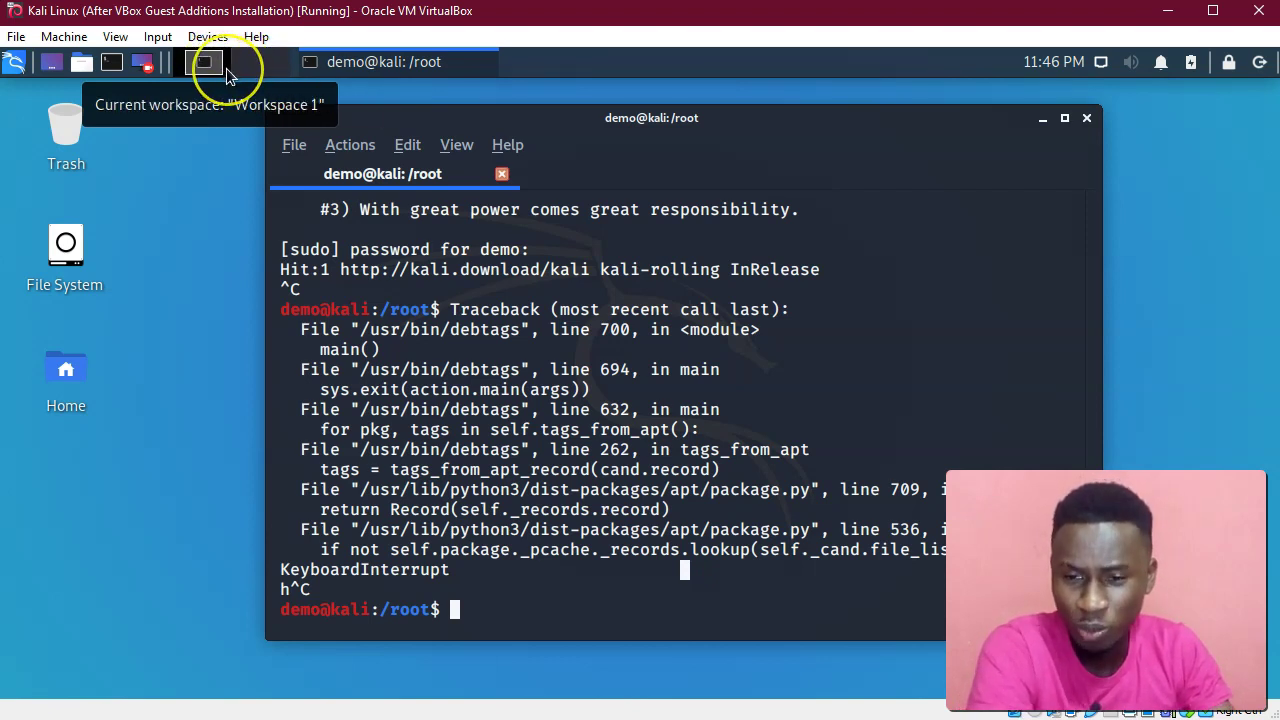
pyautogui.click(212, 137)
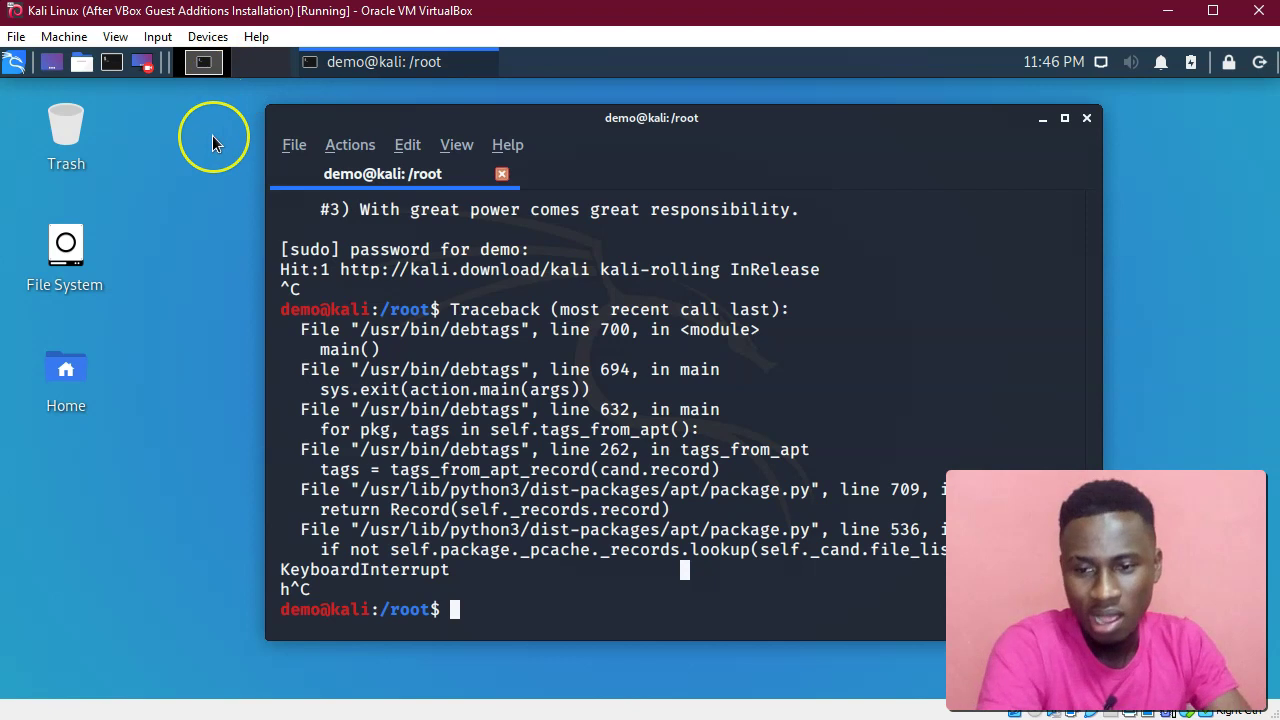
pyautogui.click(206, 140)
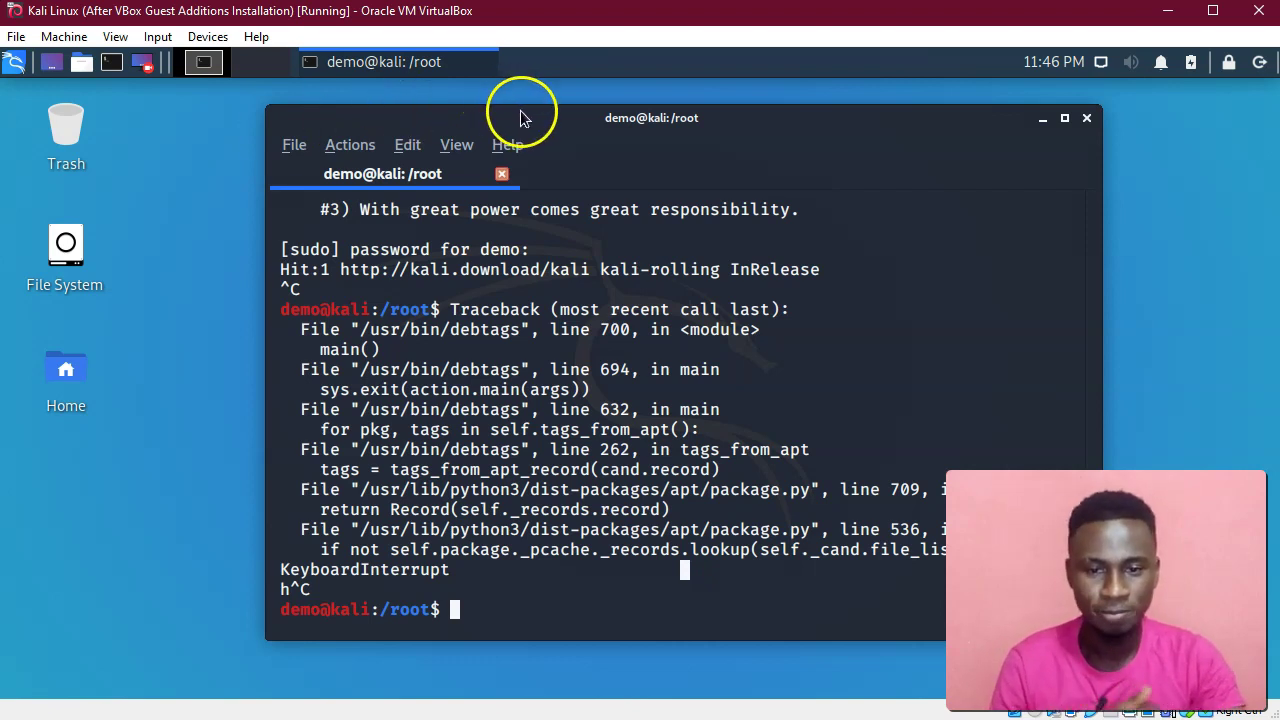
pyautogui.moveTo(511, 110)
pyautogui.mouseDown()
pyautogui.moveTo(500, 109)
pyautogui.moveTo(526, 111)
pyautogui.mouseUp()
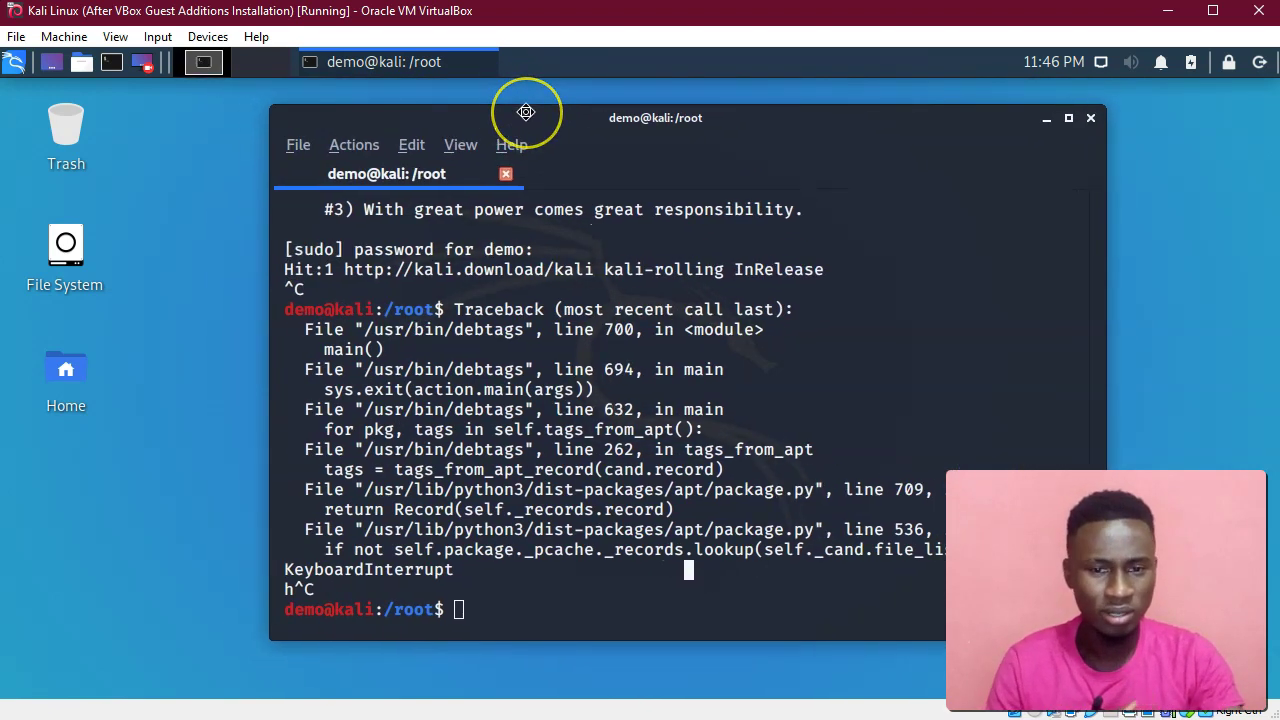
pyautogui.click(256, 76)
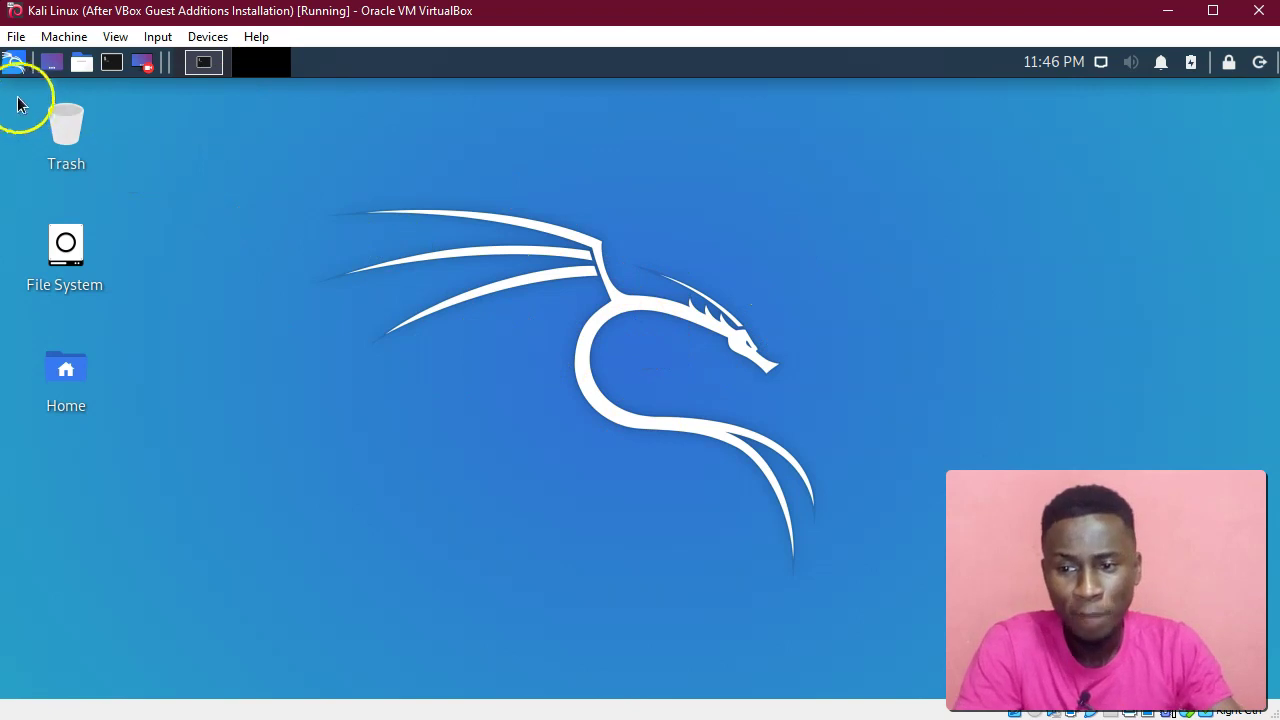
# Open the root home folder in the file manager and move its window right.
pyautogui.click(13, 62)
pyautogui.click(13, 62)
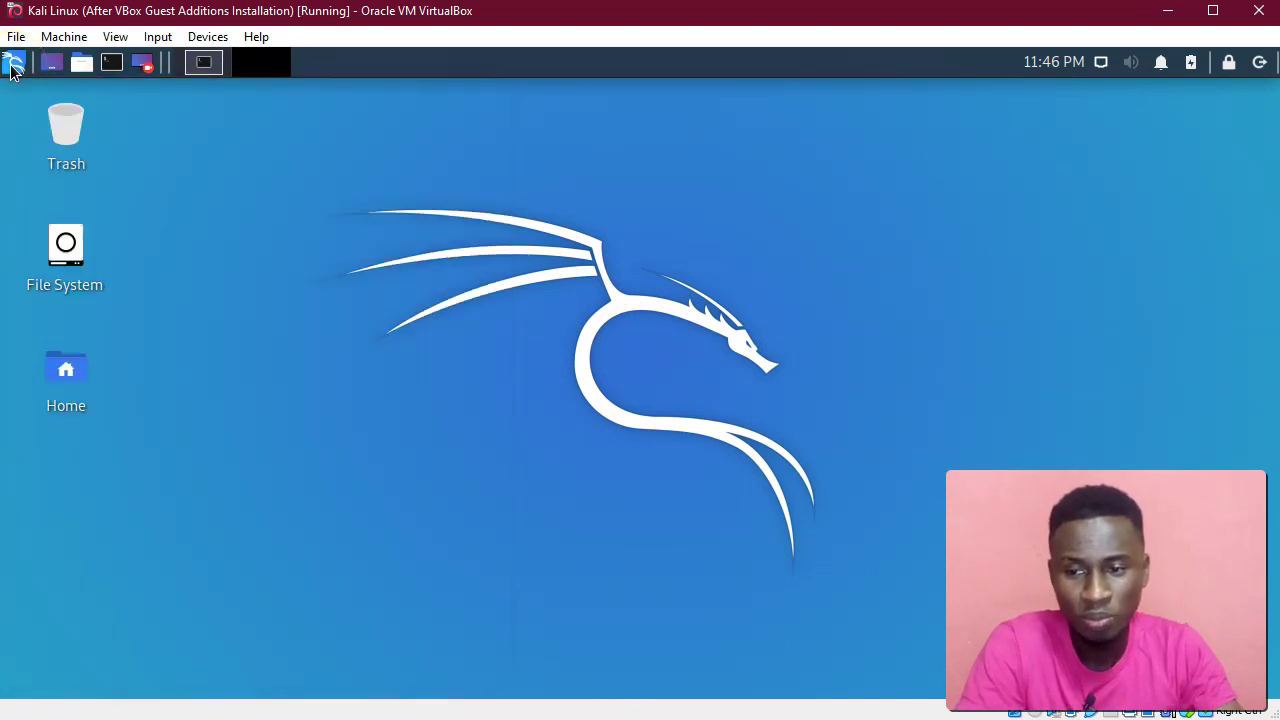
pyautogui.click(81, 66)
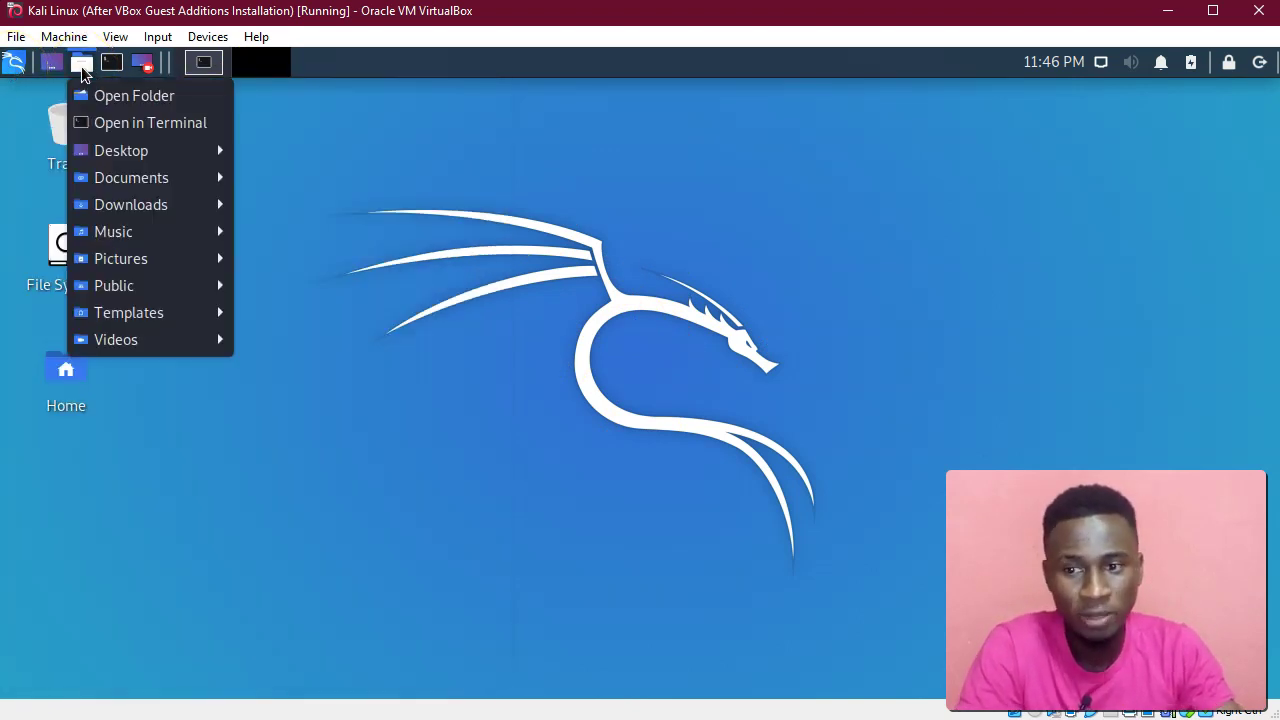
pyautogui.click(175, 96)
pyautogui.moveTo(91, 89); pyautogui.dragTo(479, 128)
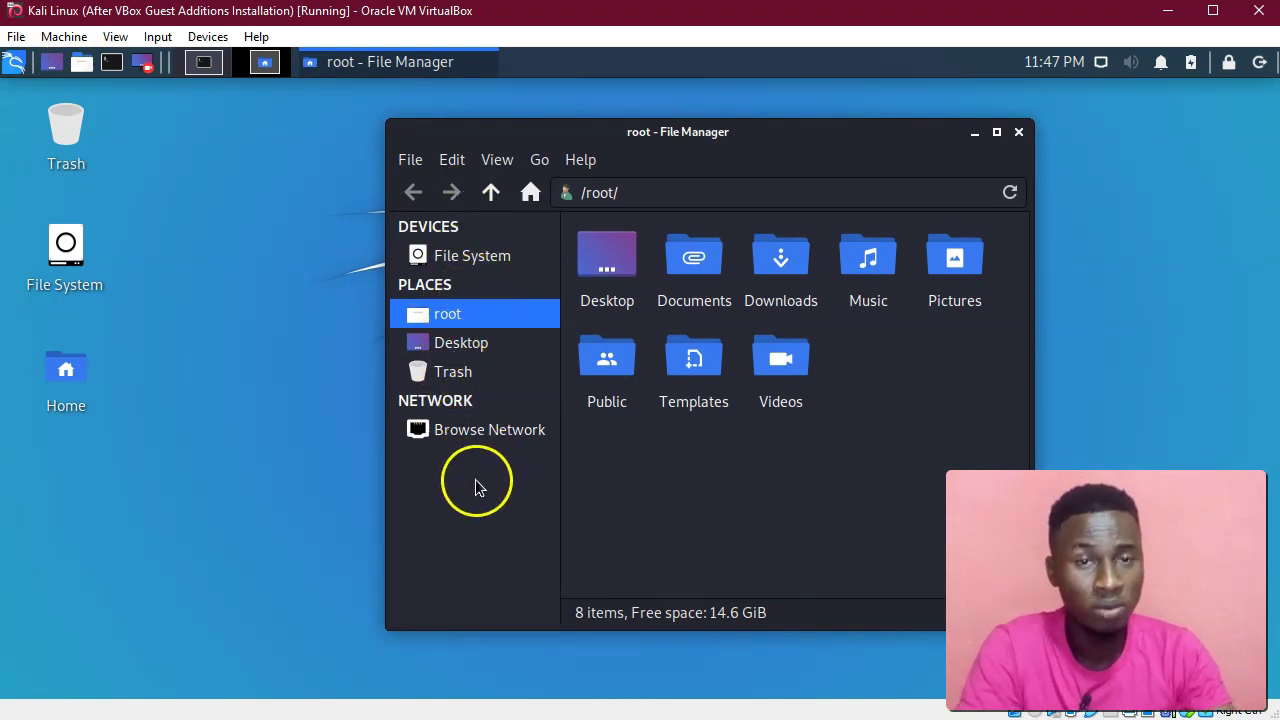
# Launch Parole Media Player from Multimedia and arrange it beside the file manager.
pyautogui.click(13, 62)
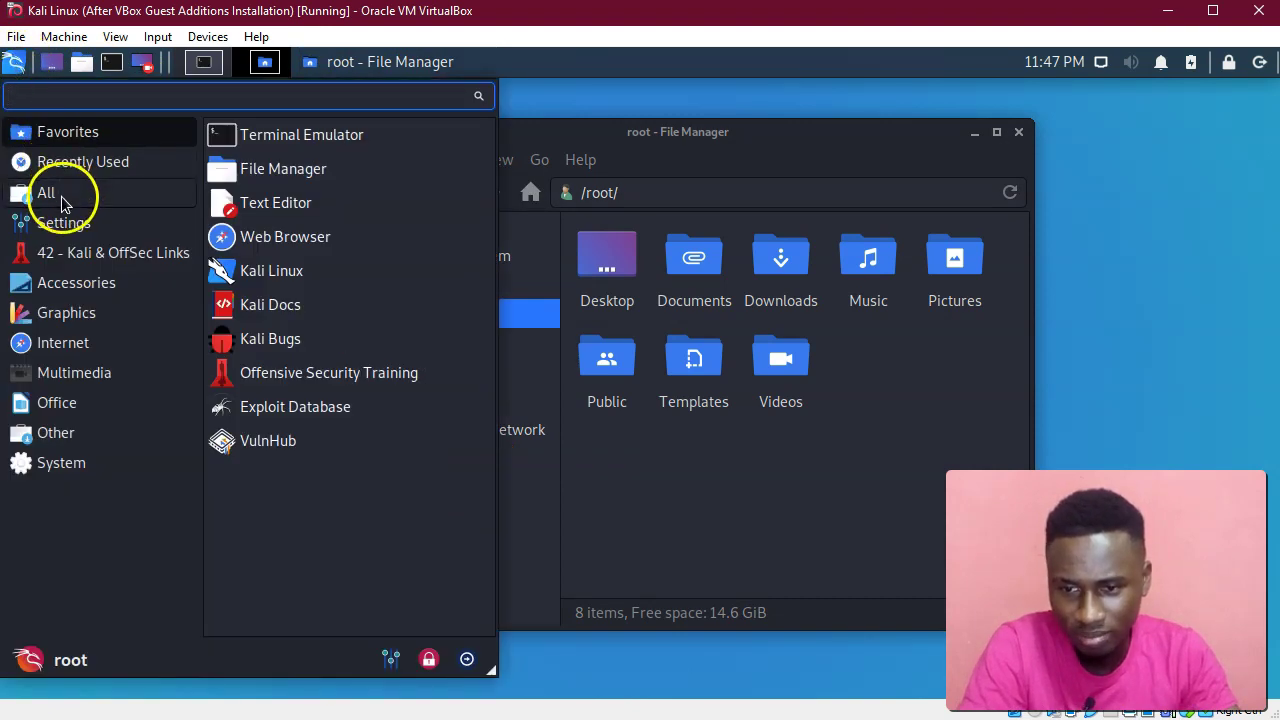
pyautogui.click(86, 379)
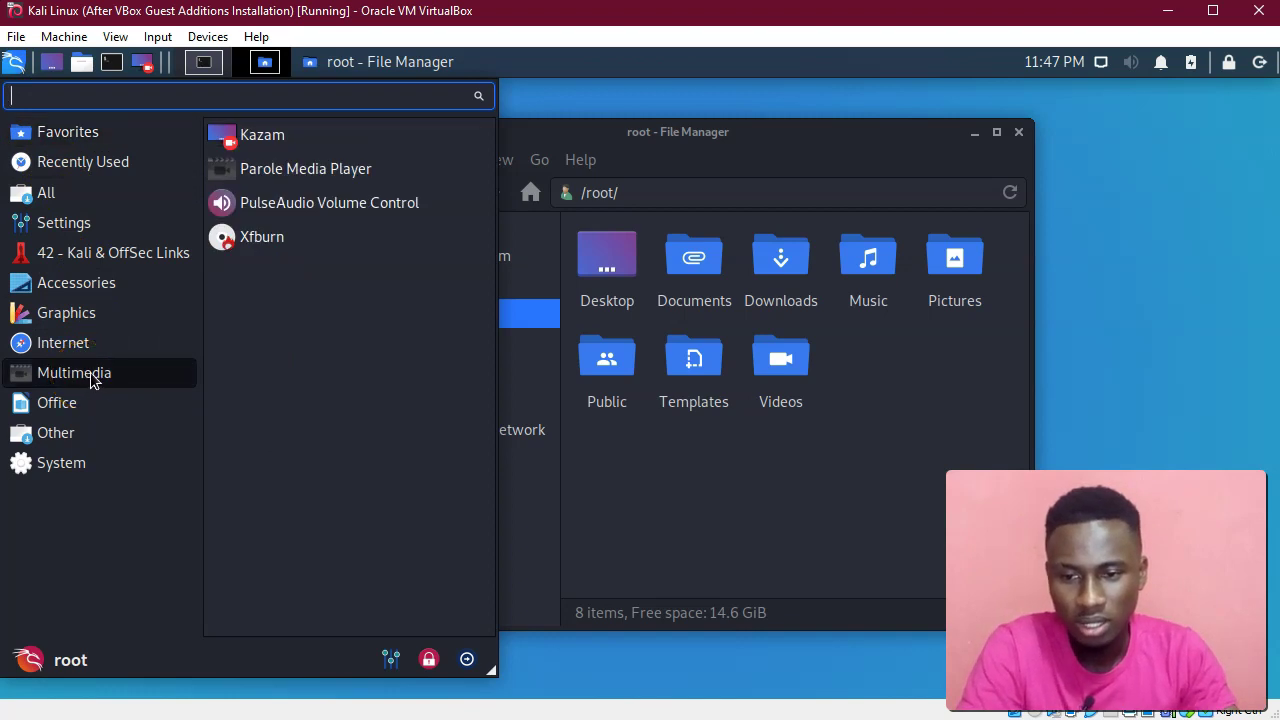
pyautogui.click(406, 172)
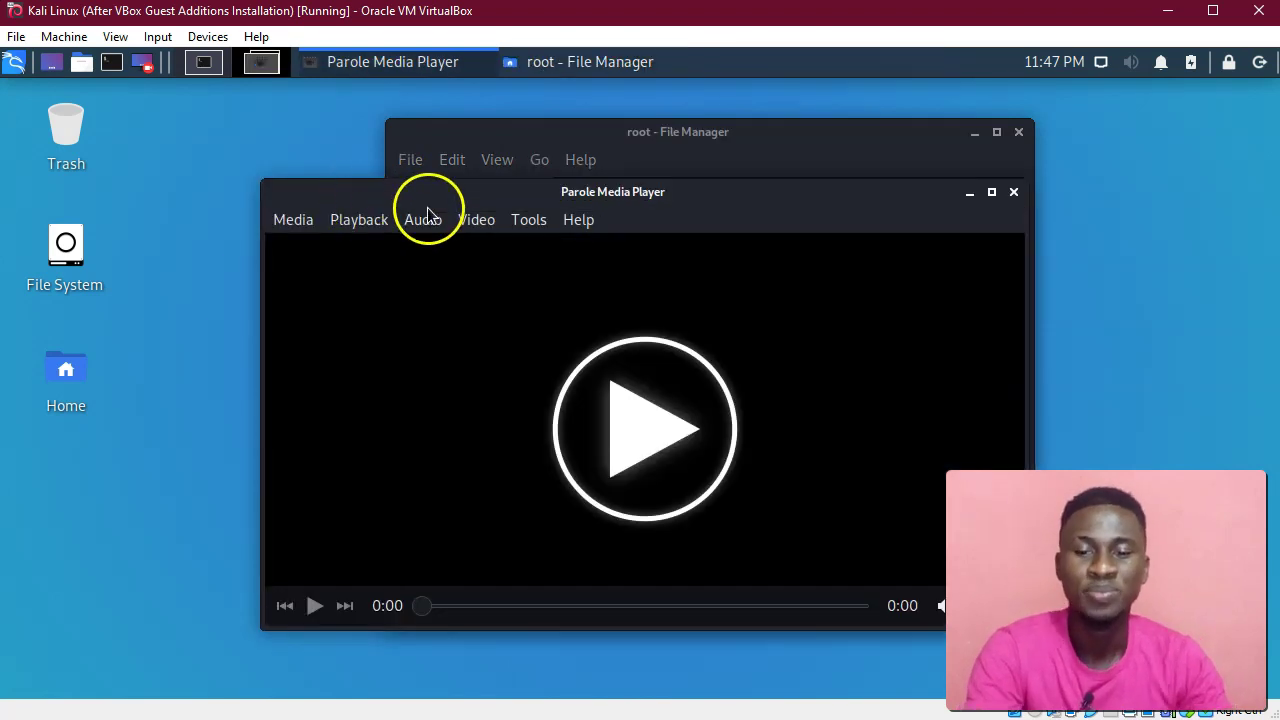
pyautogui.moveTo(420, 198); pyautogui.dragTo(183, 209)
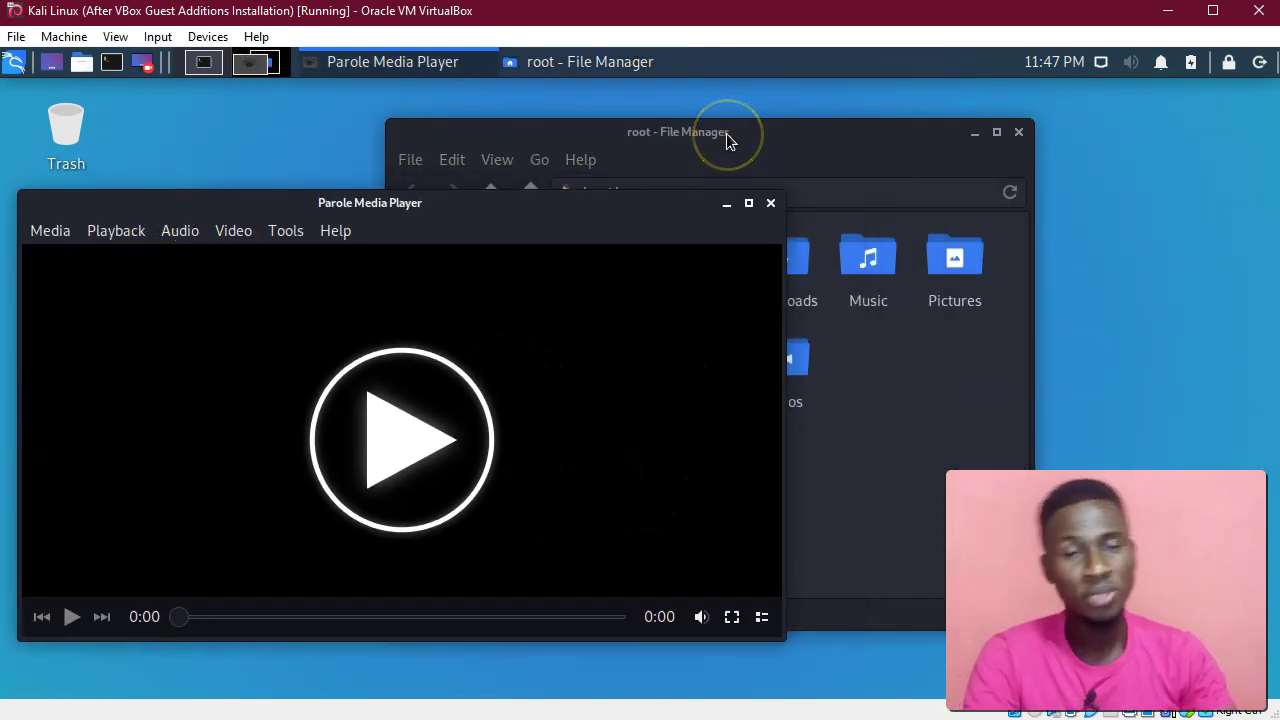
pyautogui.moveTo(727, 141); pyautogui.dragTo(885, 110)
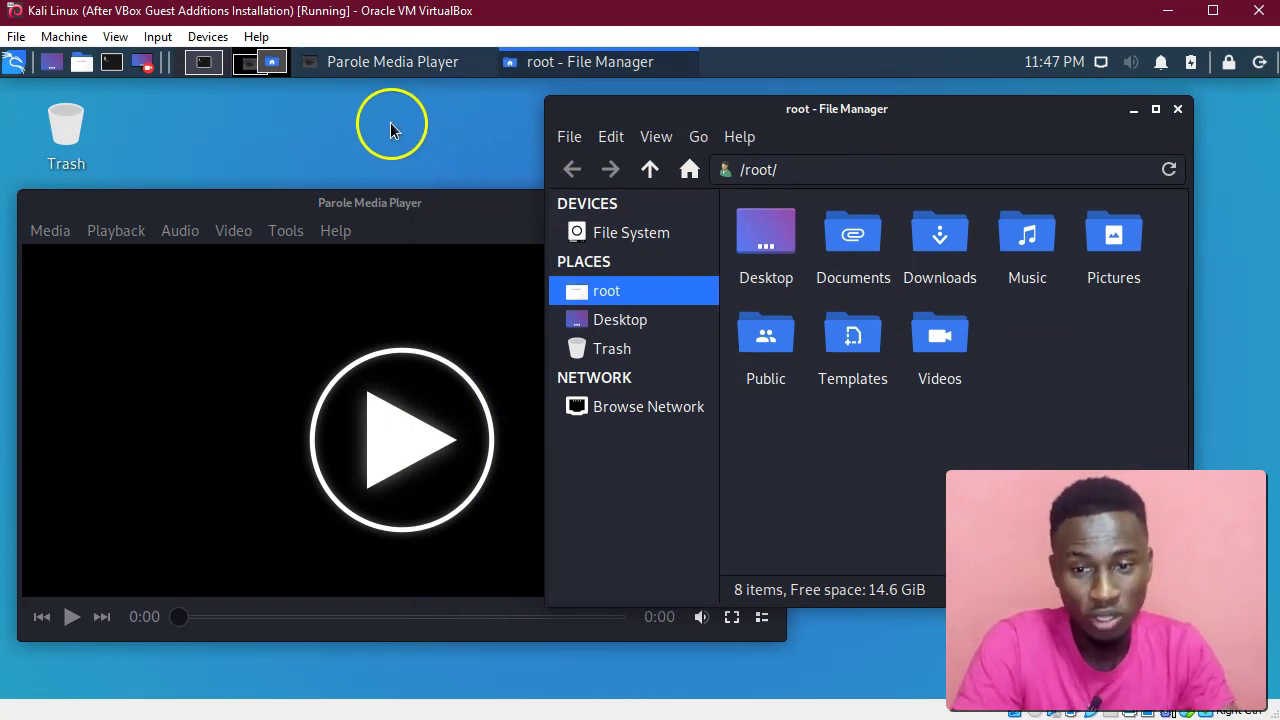
# On the first workspace, minimize and restore the terminal from its taskbar button.
pyautogui.click(216, 66)
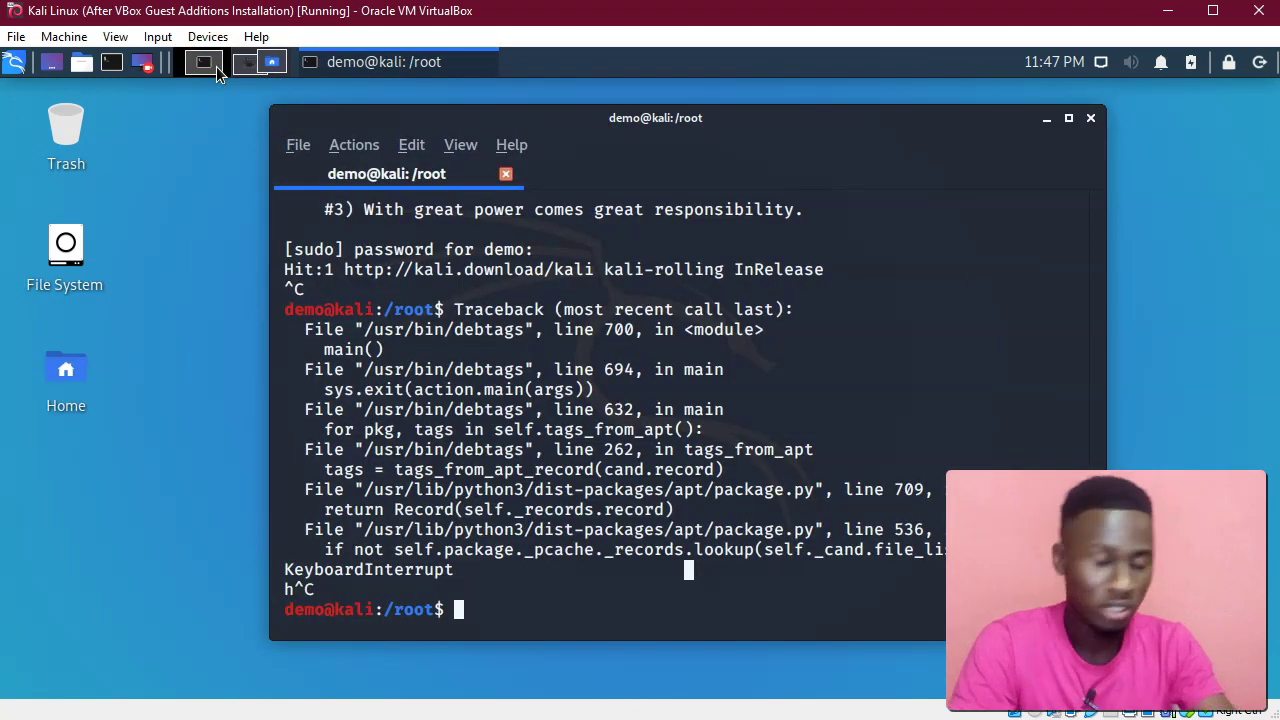
pyautogui.click(185, 203)
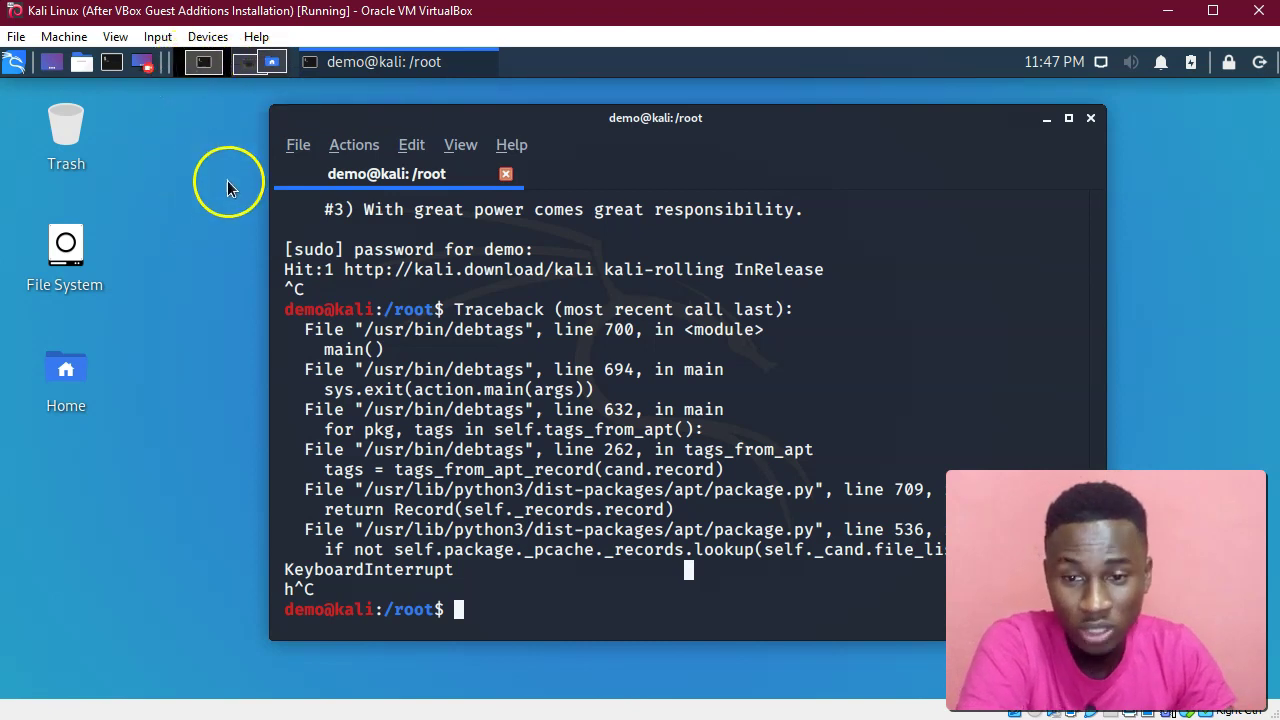
pyautogui.click(360, 64)
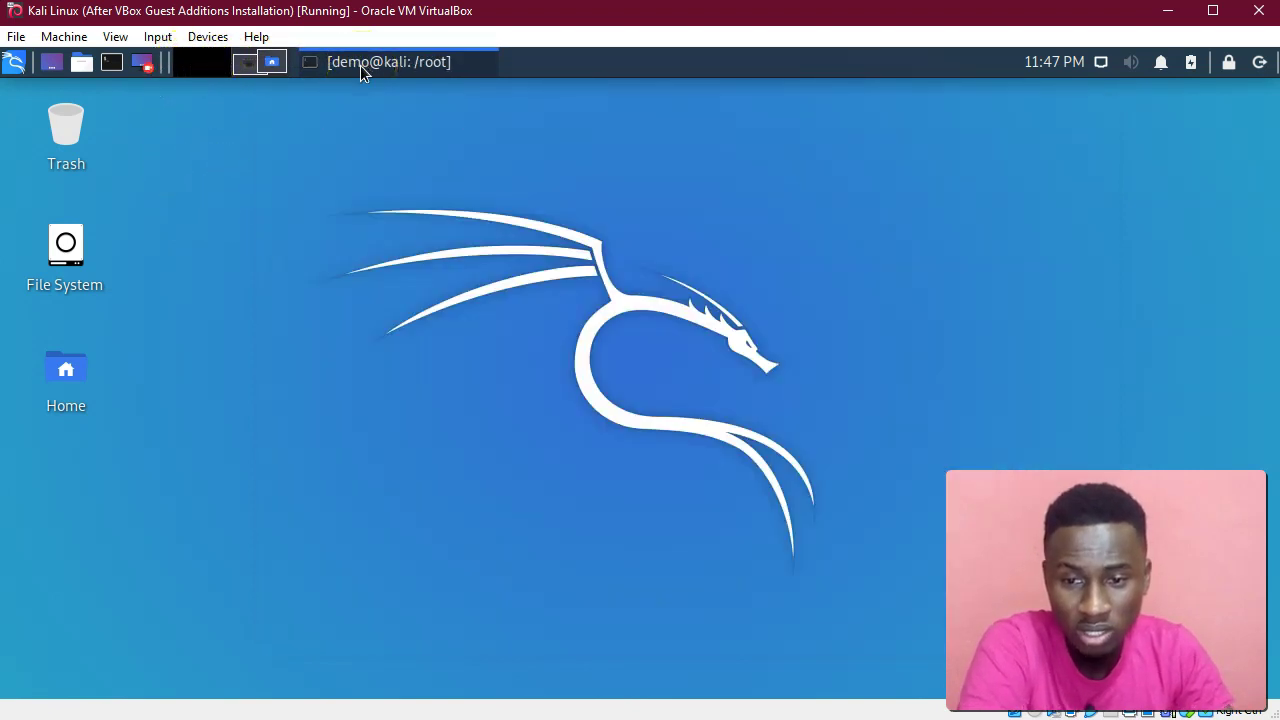
pyautogui.click(360, 65)
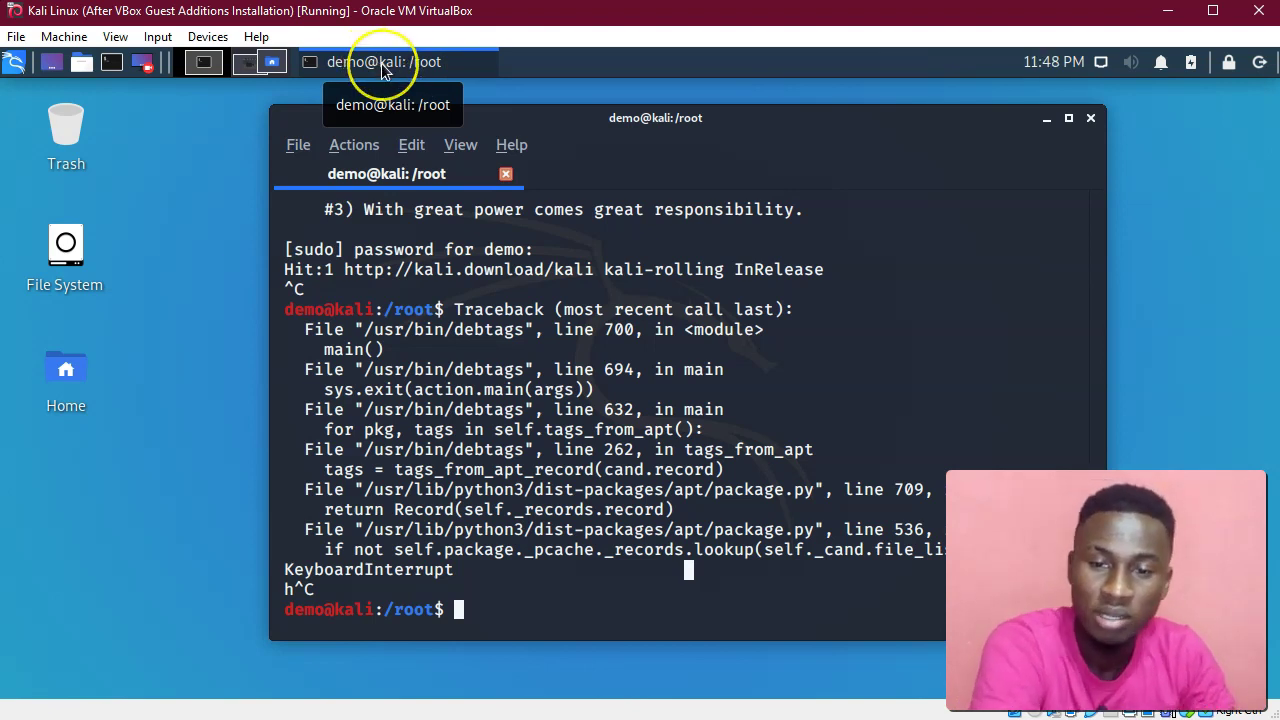
pyautogui.click(395, 64)
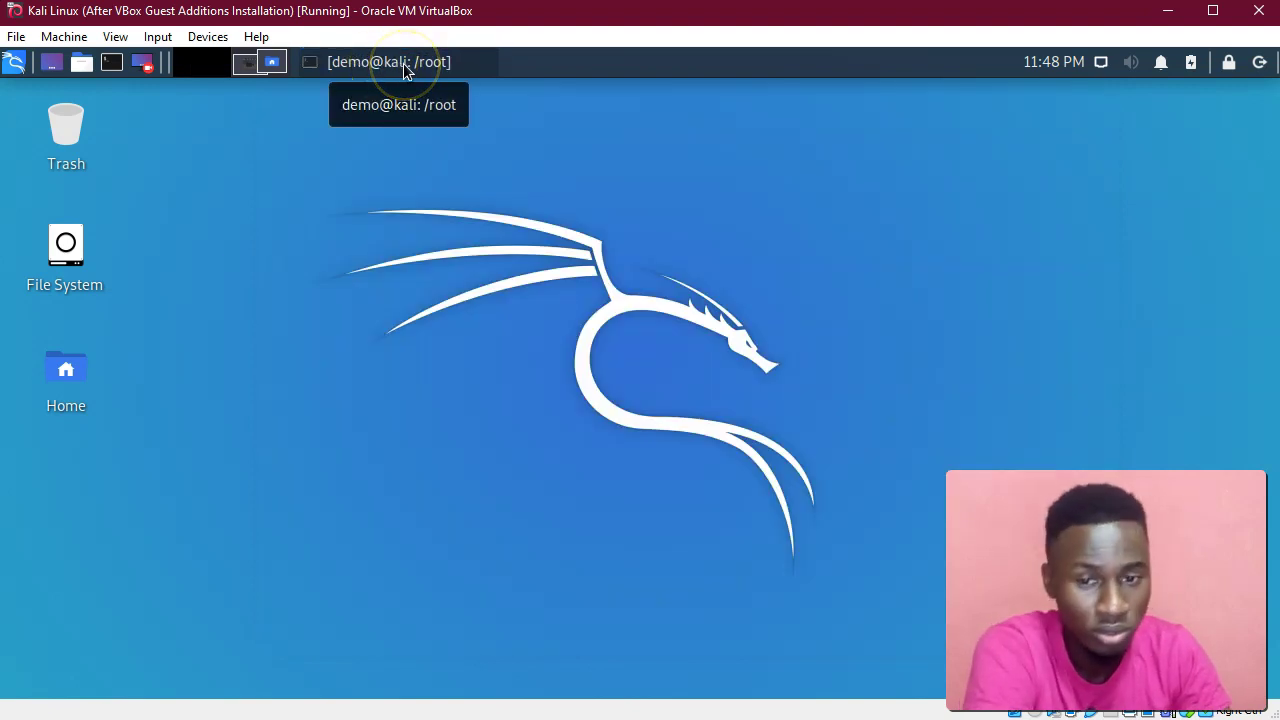
pyautogui.click(403, 64)
pyautogui.doubleClick(400, 63)
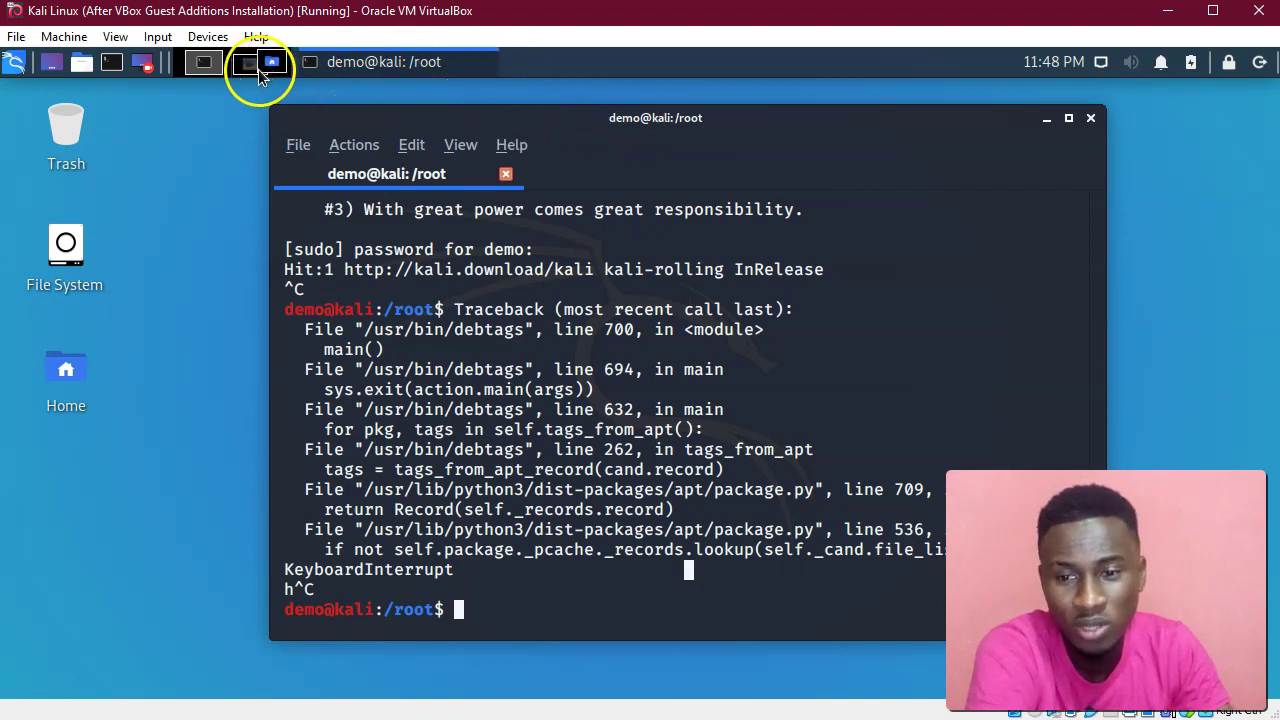
# On the second workspace, minimize and restore both windows, then close the file manager.
pyautogui.click(264, 66)
pyautogui.click(433, 73)
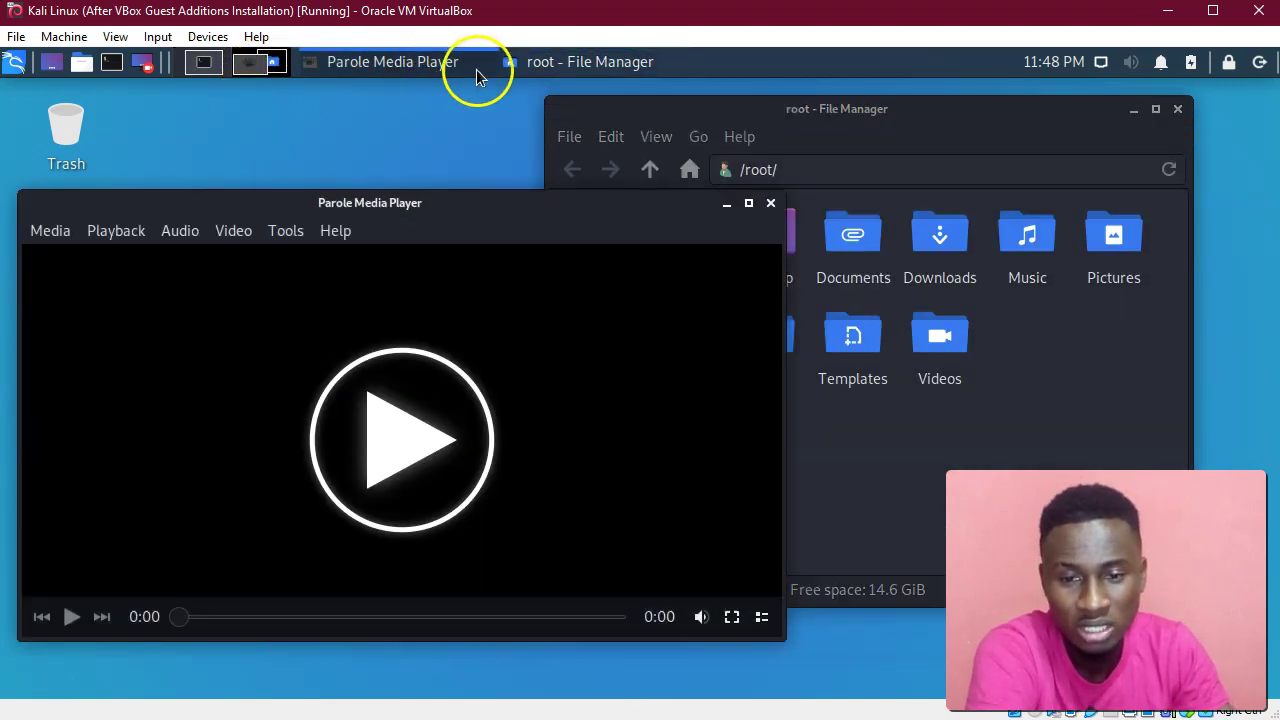
pyautogui.click(545, 70)
pyautogui.click(560, 62)
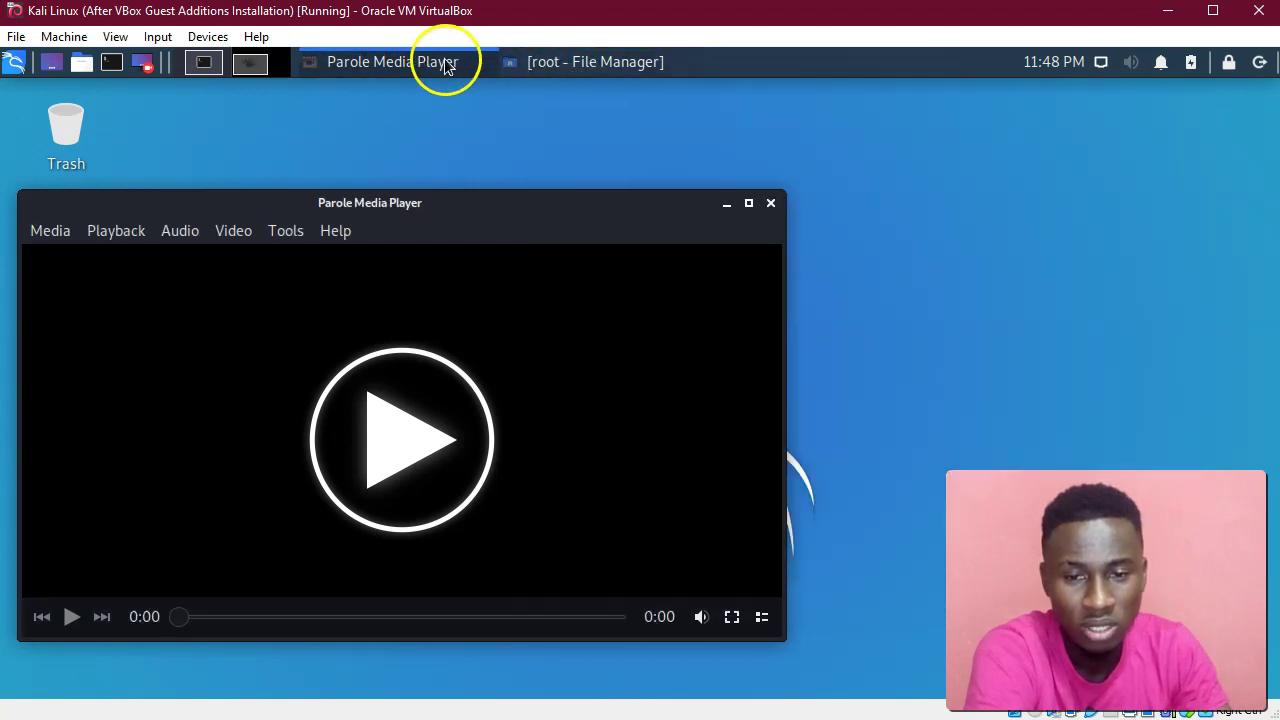
pyautogui.click(445, 62)
pyautogui.click(440, 60)
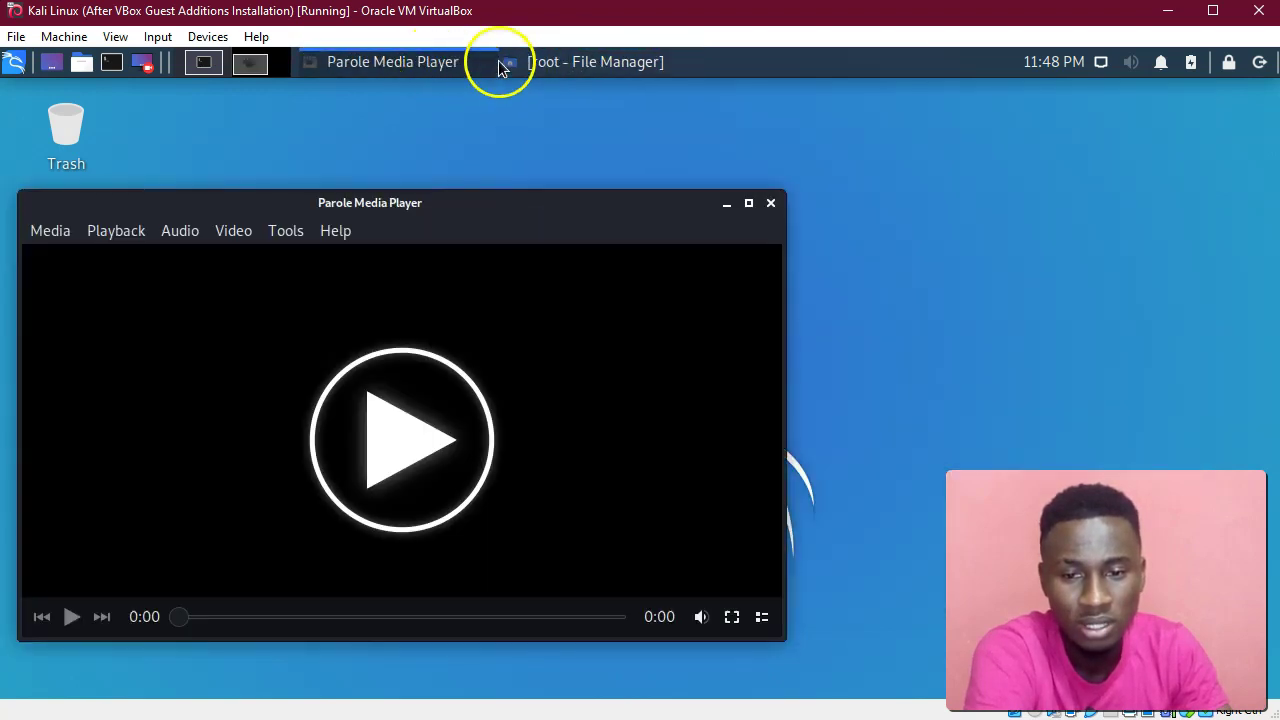
pyautogui.click(548, 66)
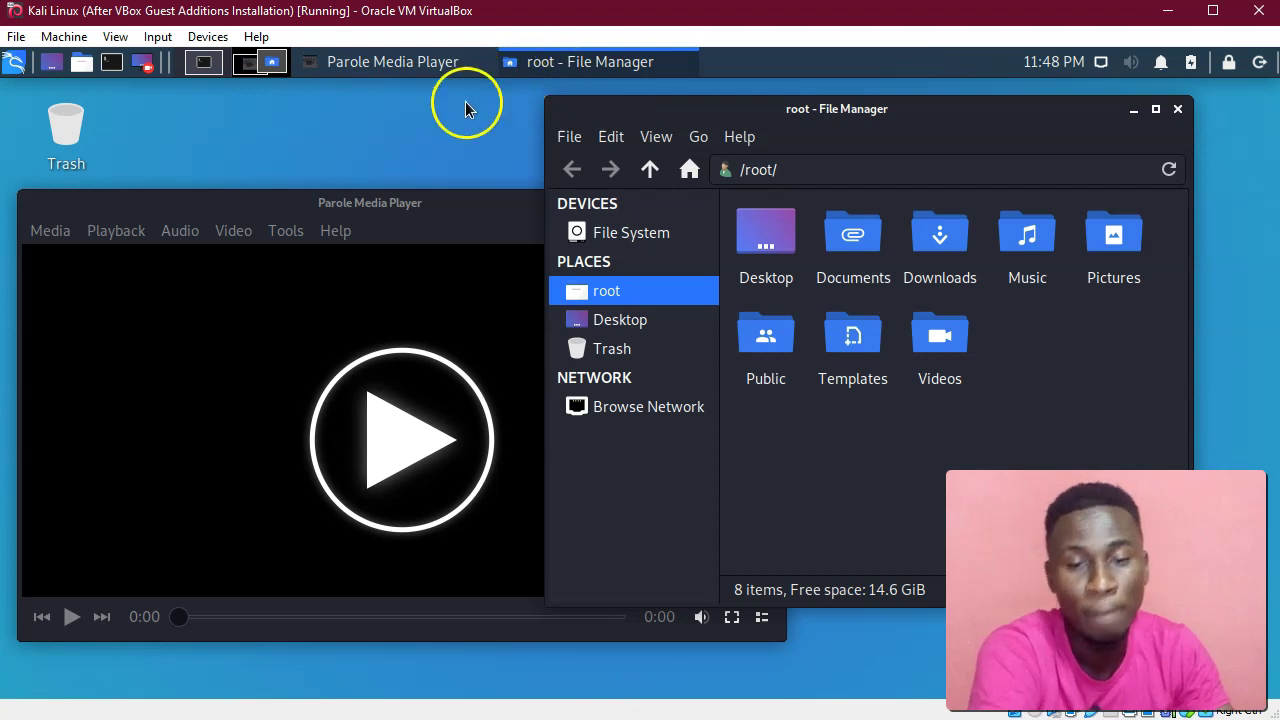
pyautogui.click(1178, 108)
# Switch to the first workspace and back to the second.
pyautogui.click(206, 63)
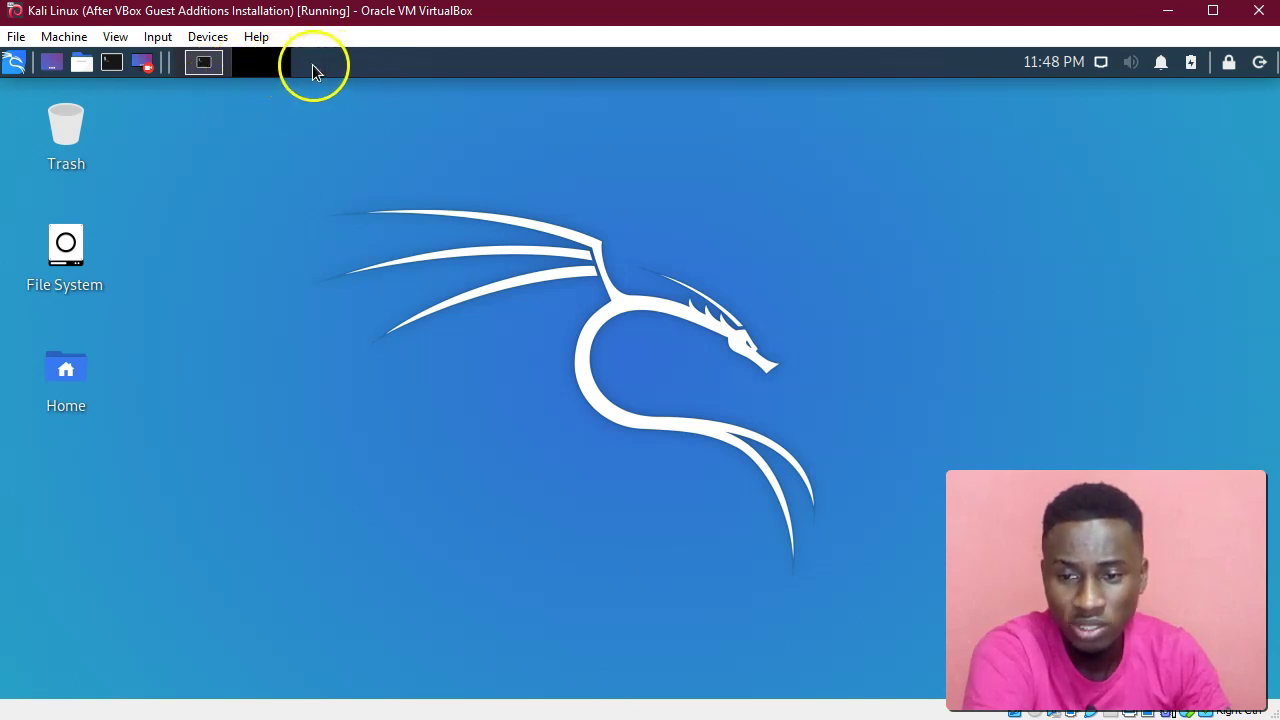
pyautogui.click(206, 63)
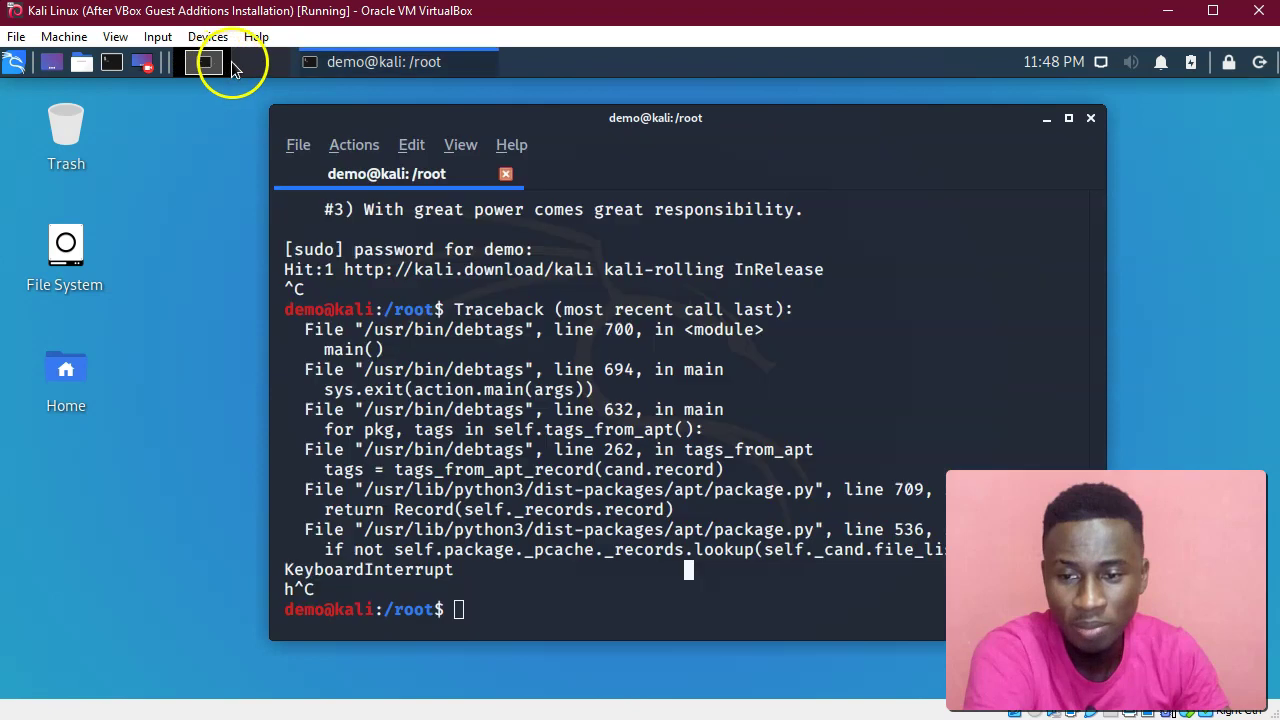
pyautogui.click(246, 65)
# Open Workspace Settings from the pager and set the number of workspaces to 3.
pyautogui.rightClick(246, 65)
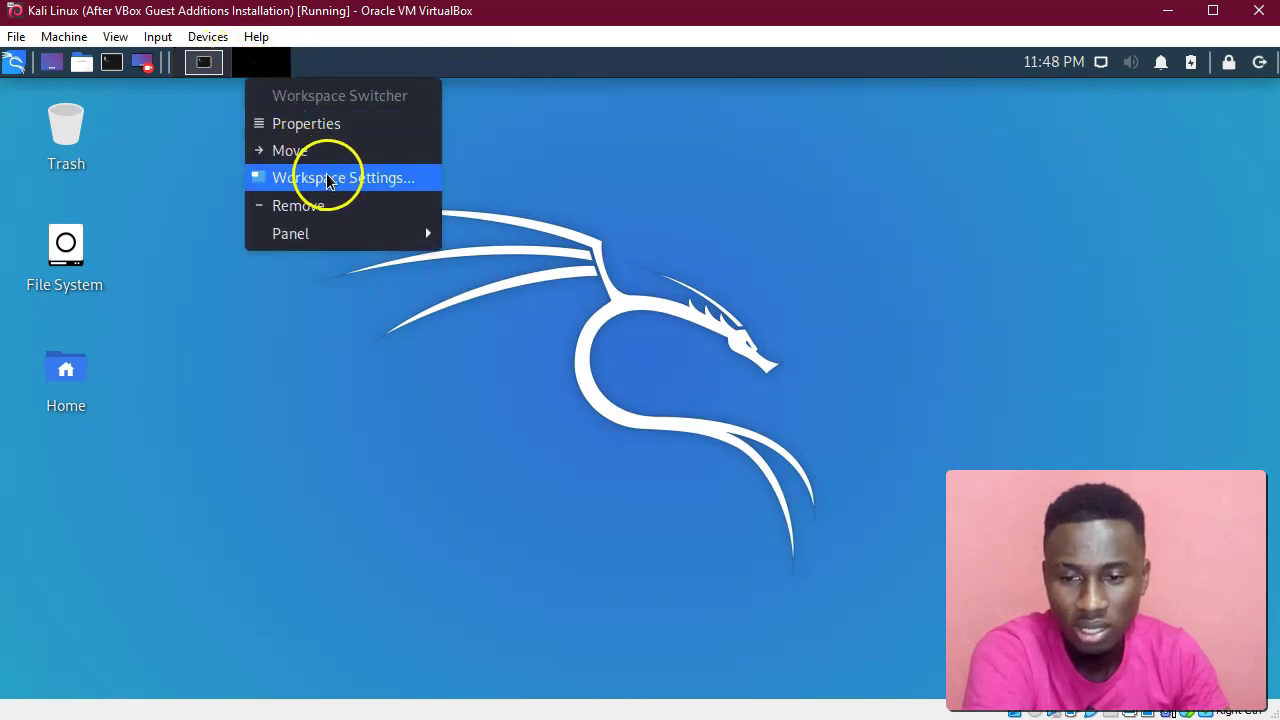
pyautogui.click(366, 180)
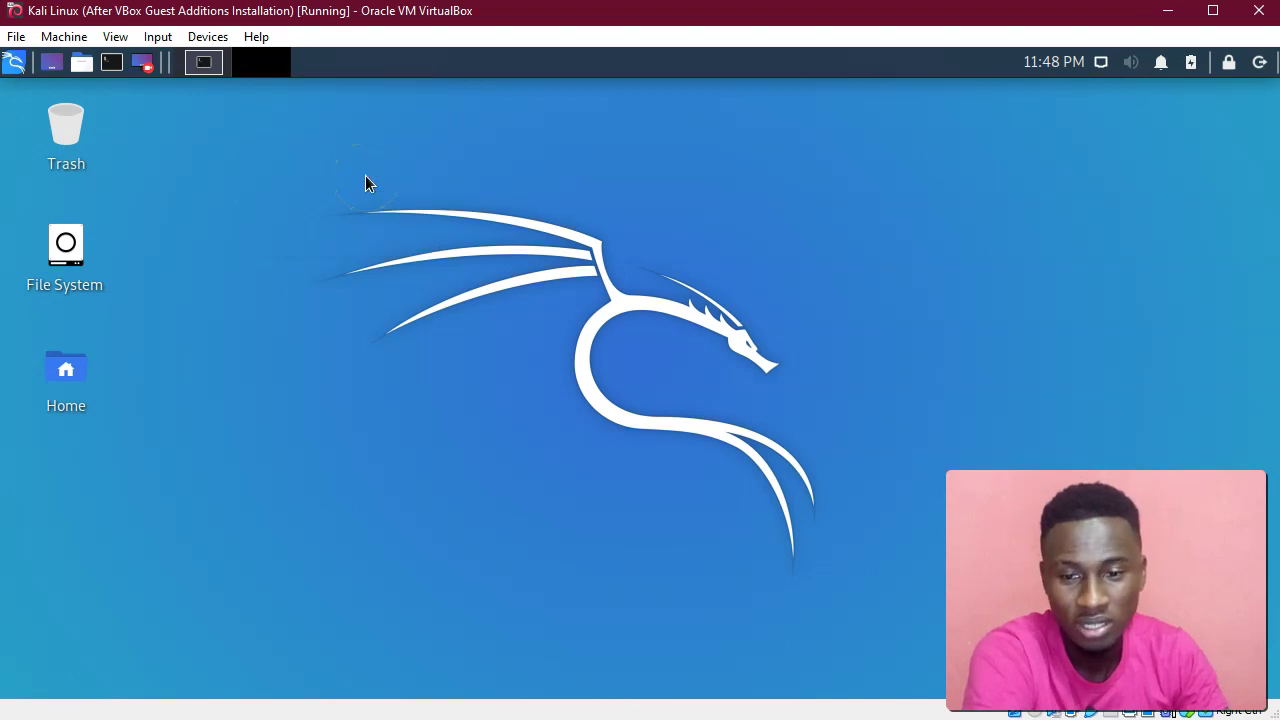
pyautogui.moveTo(508, 143); pyautogui.dragTo(461, 140)
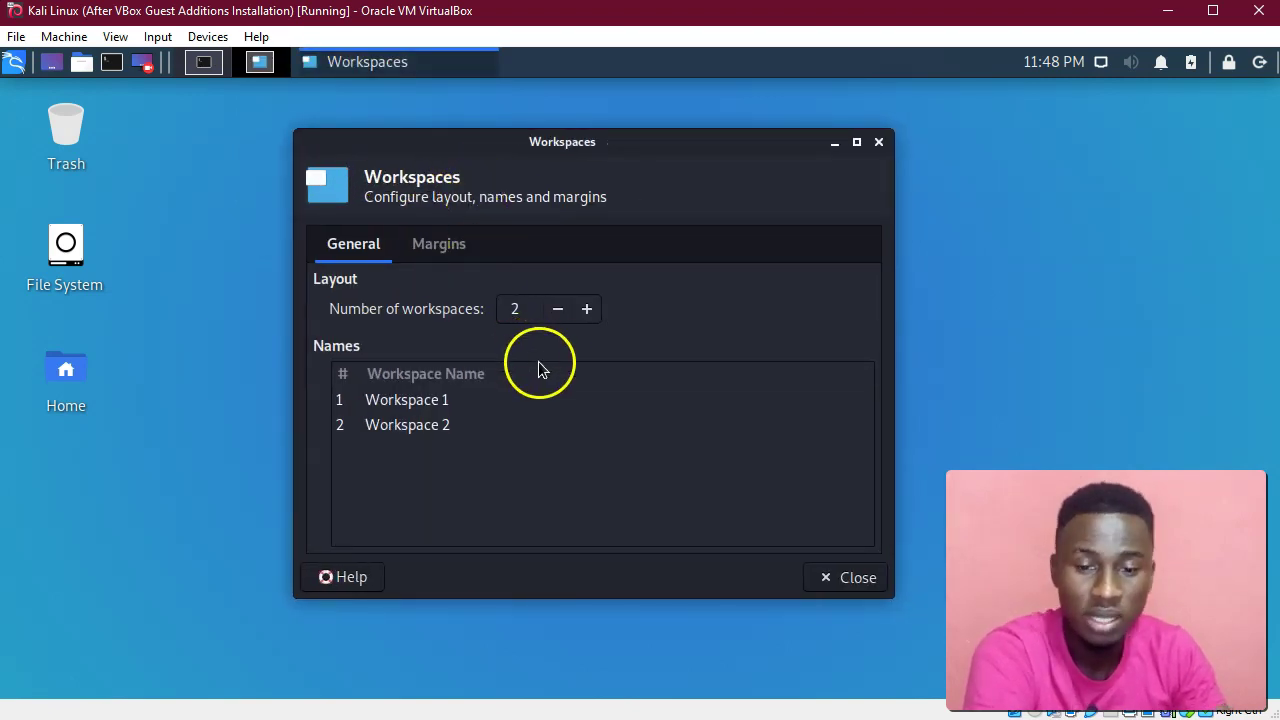
pyautogui.click(586, 310)
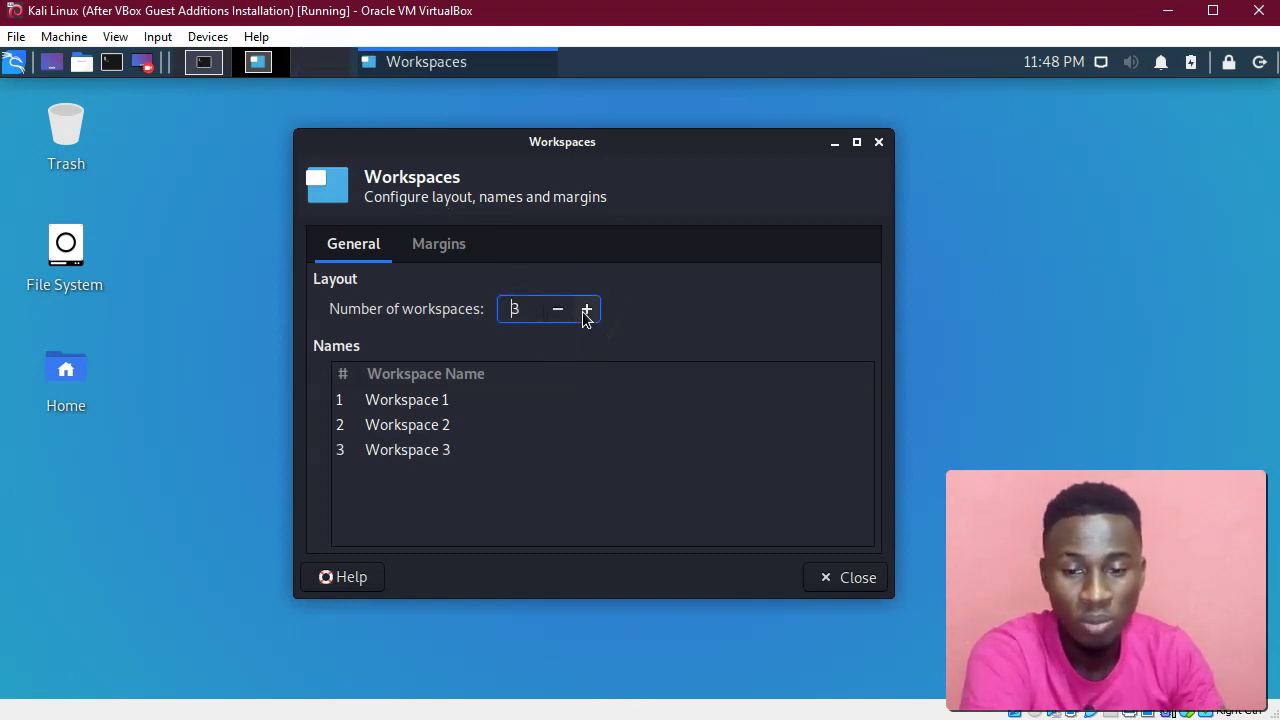
pyautogui.click(314, 63)
pyautogui.click(274, 66)
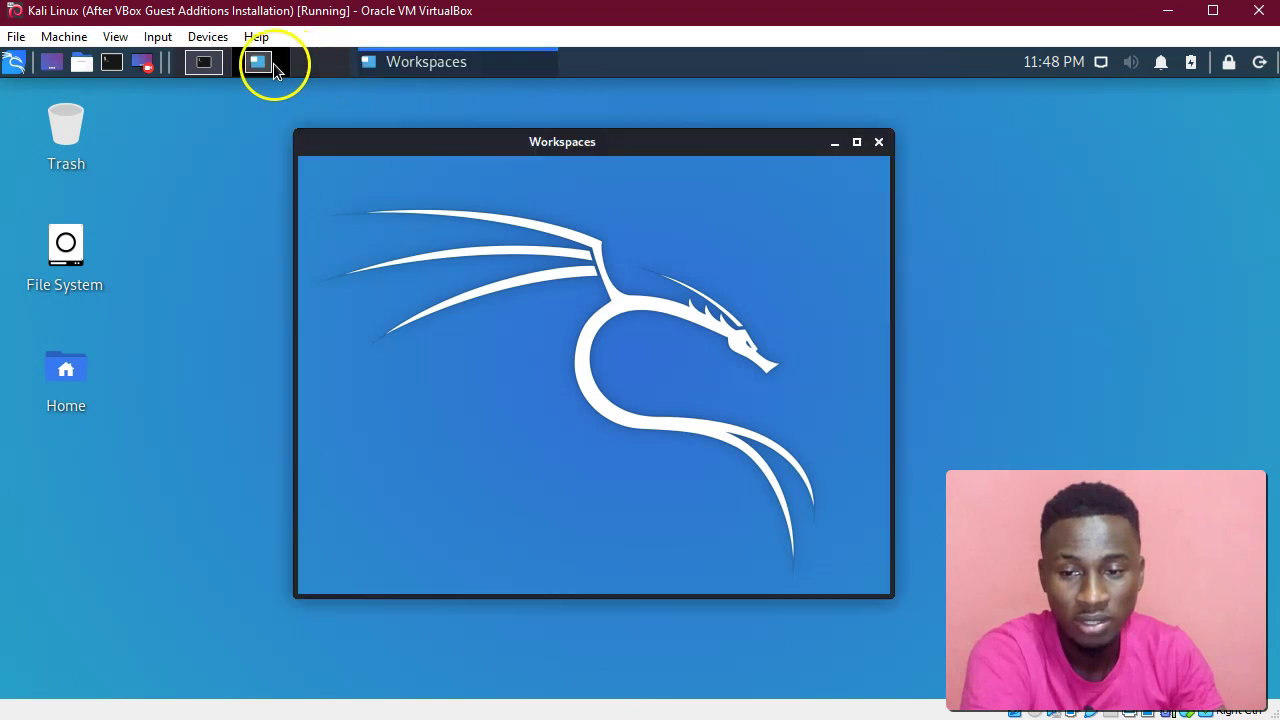
pyautogui.click(586, 310)
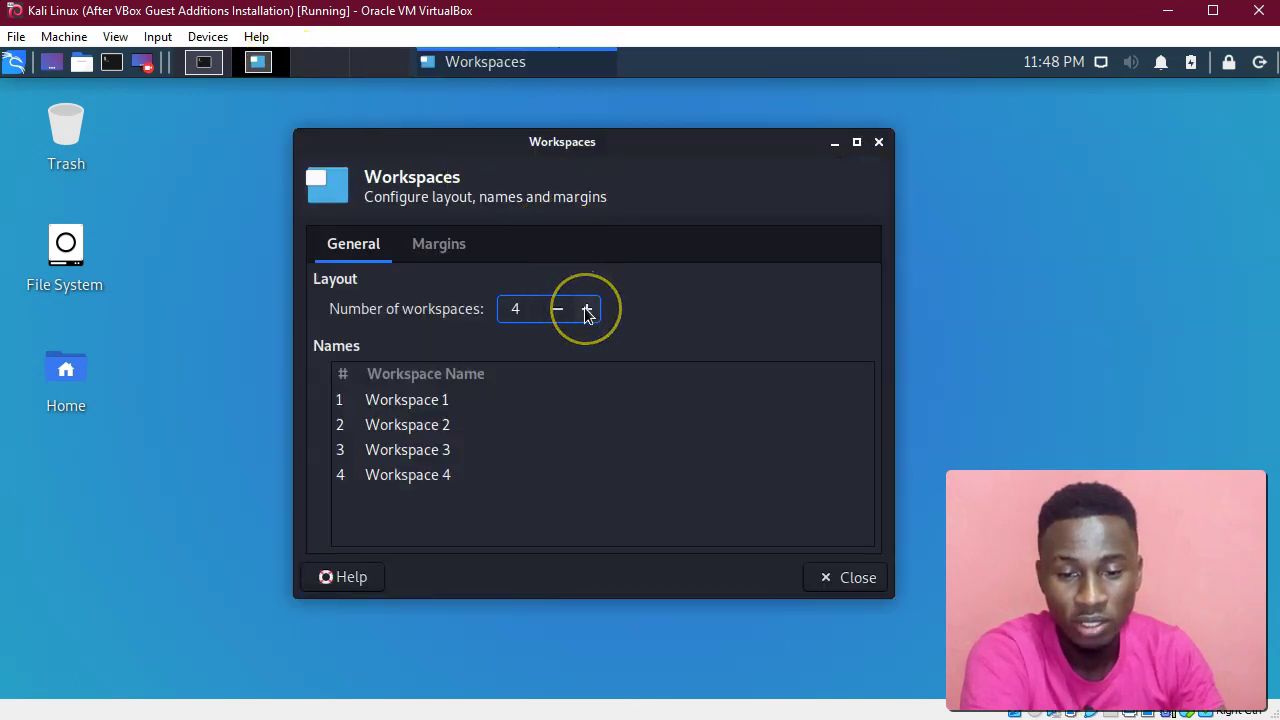
pyautogui.scroll(2, 586, 310)
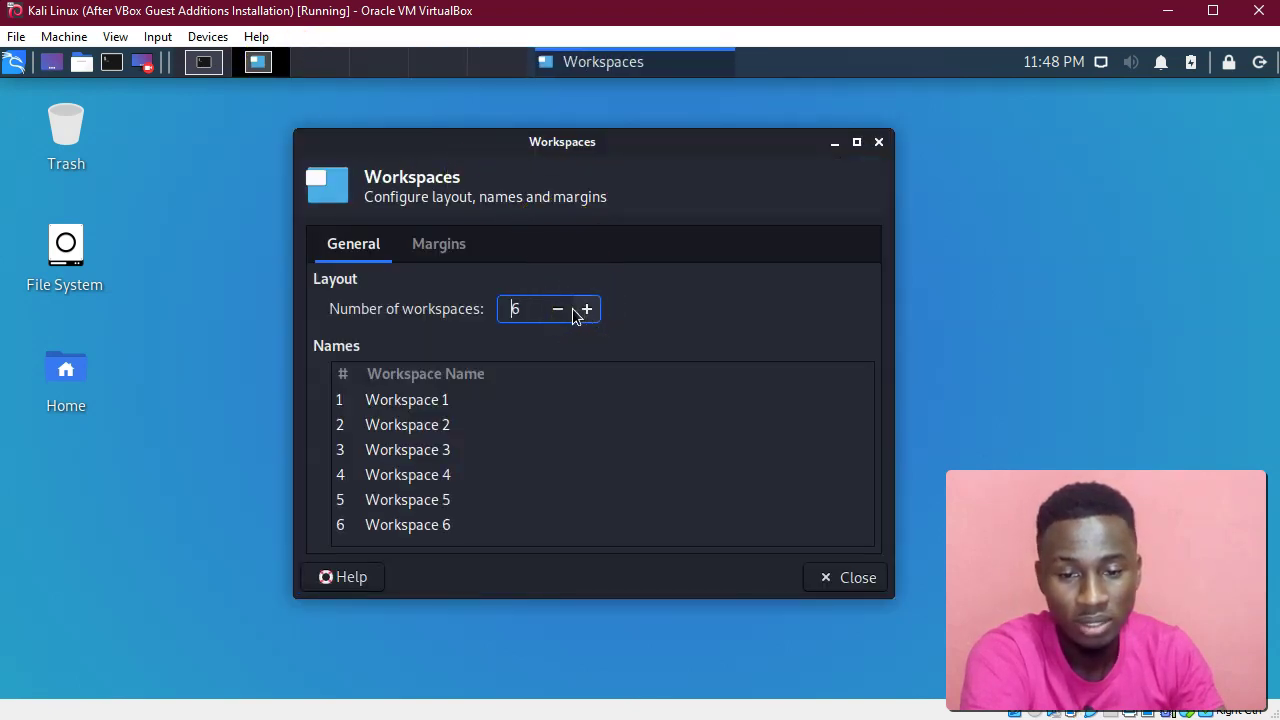
pyautogui.scroll(-4, 567, 316)
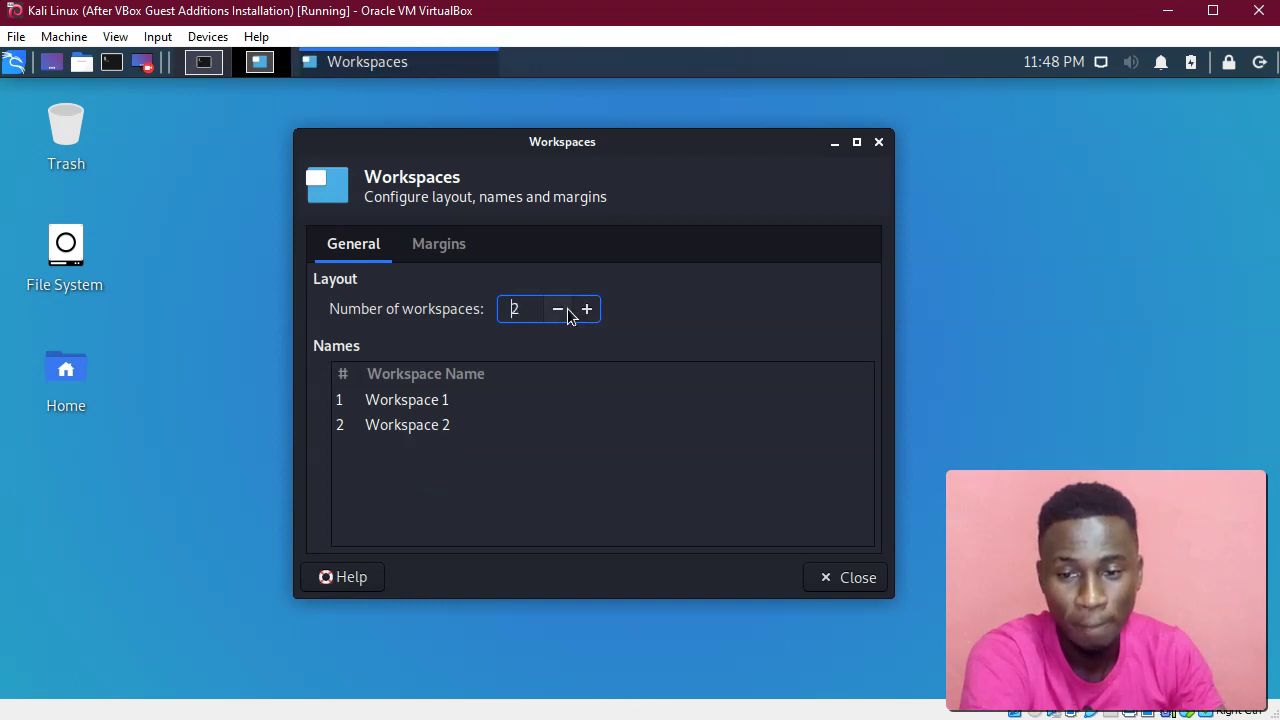
pyautogui.click(590, 312)
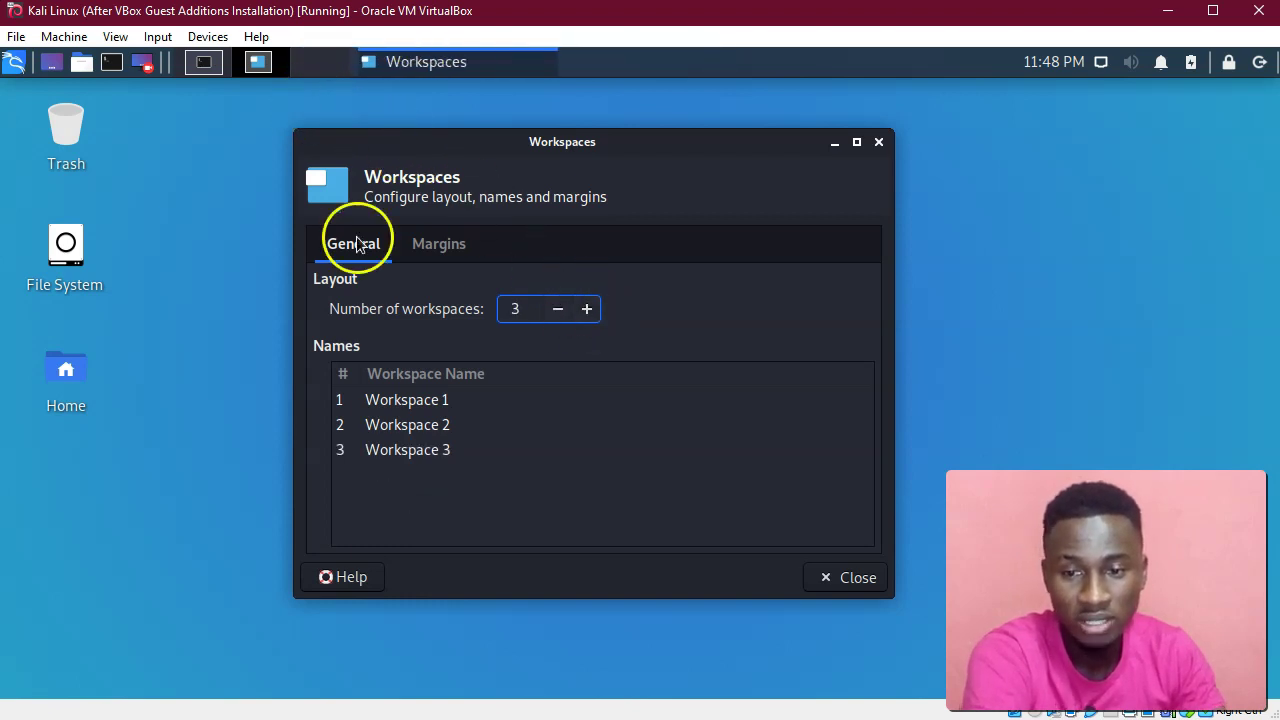
# Rename the three workspaces to Media, Browsers and Programming.
pyautogui.click(397, 405)
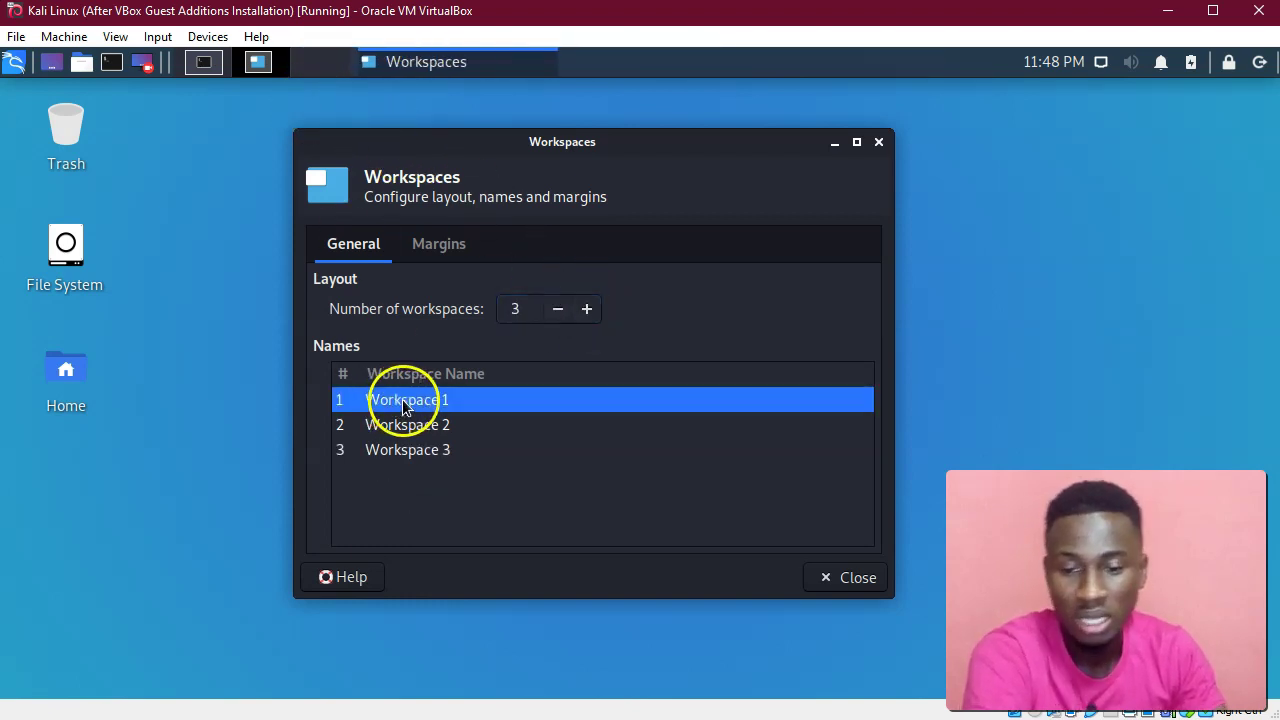
pyautogui.click(494, 398)
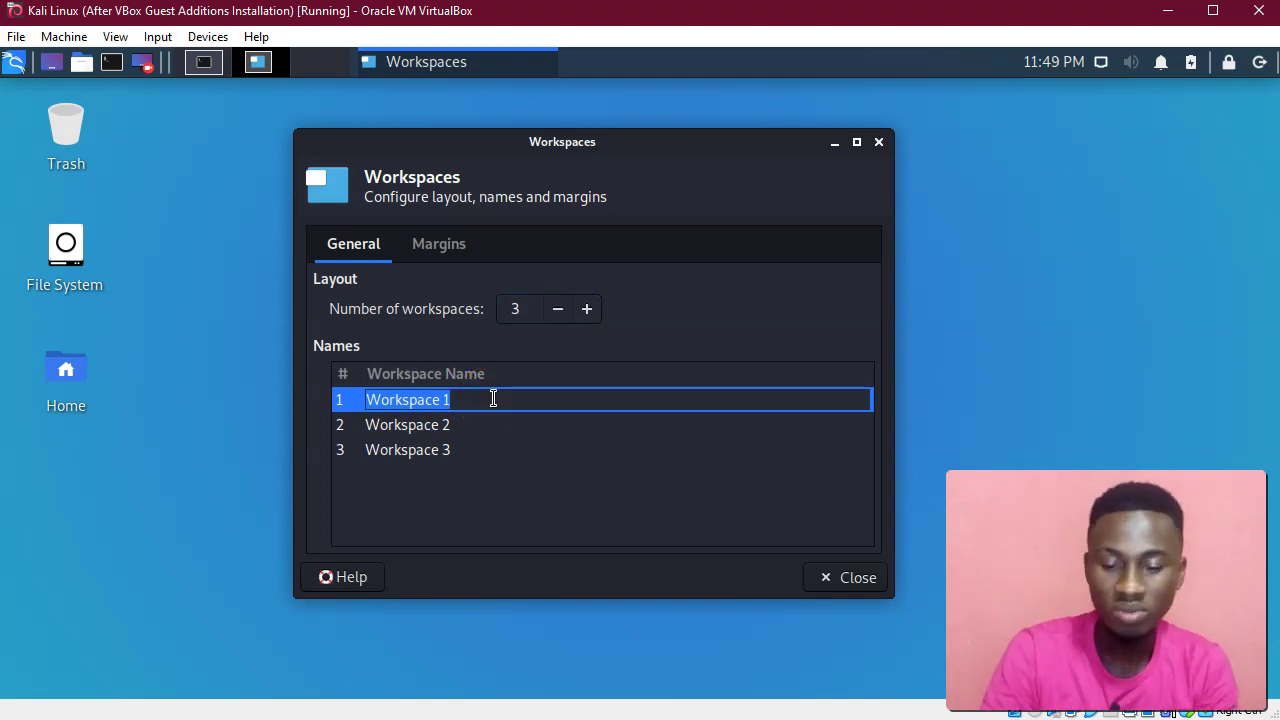
pyautogui.write('Media')
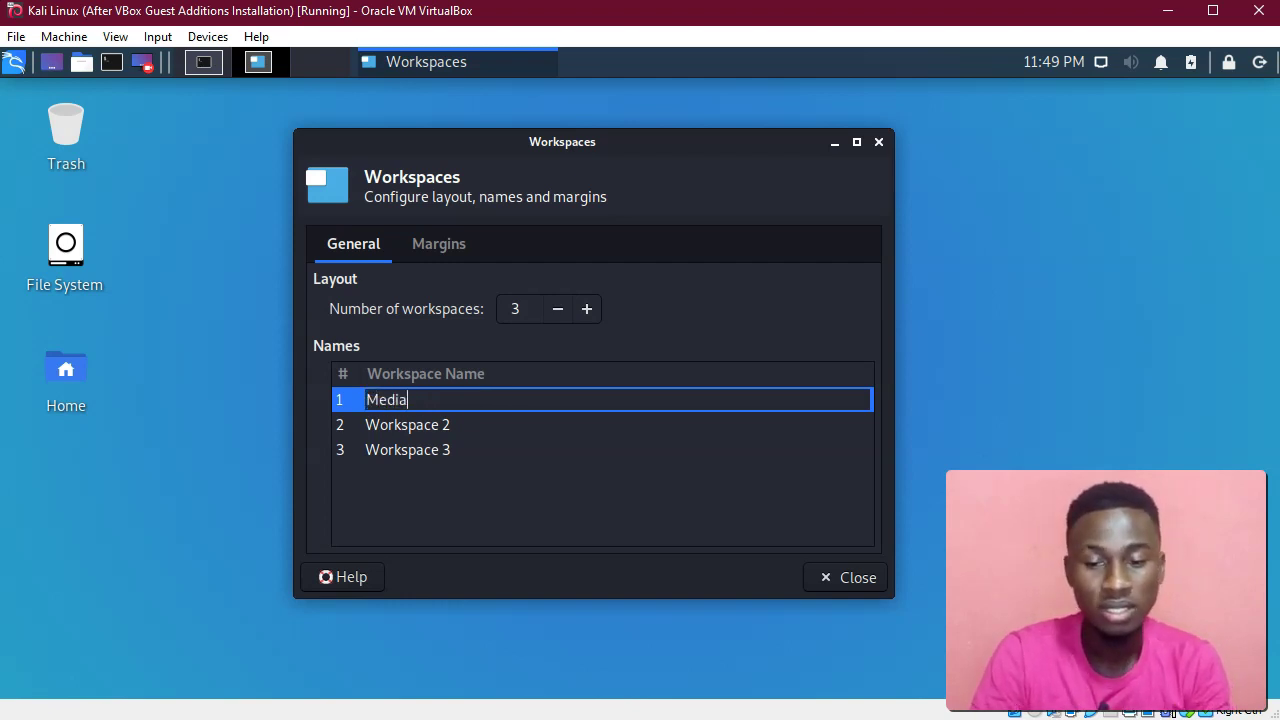
pyautogui.press('Return')
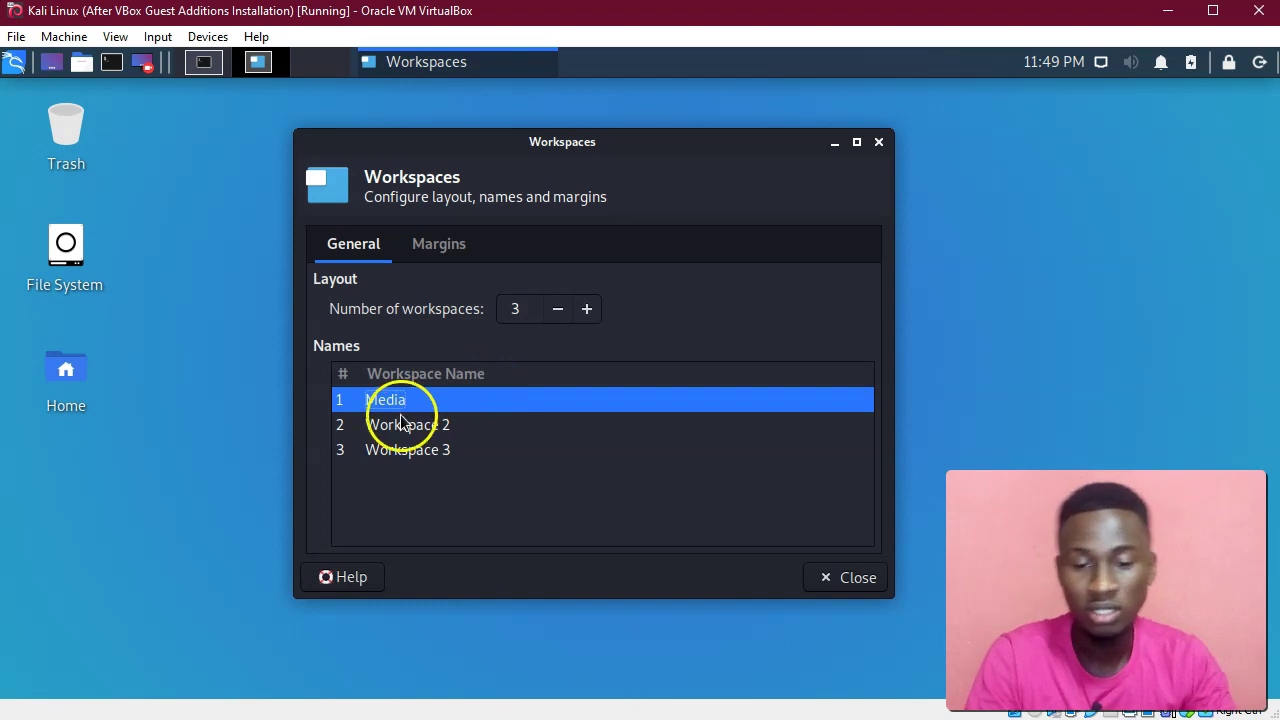
pyautogui.doubleClick(400, 425)
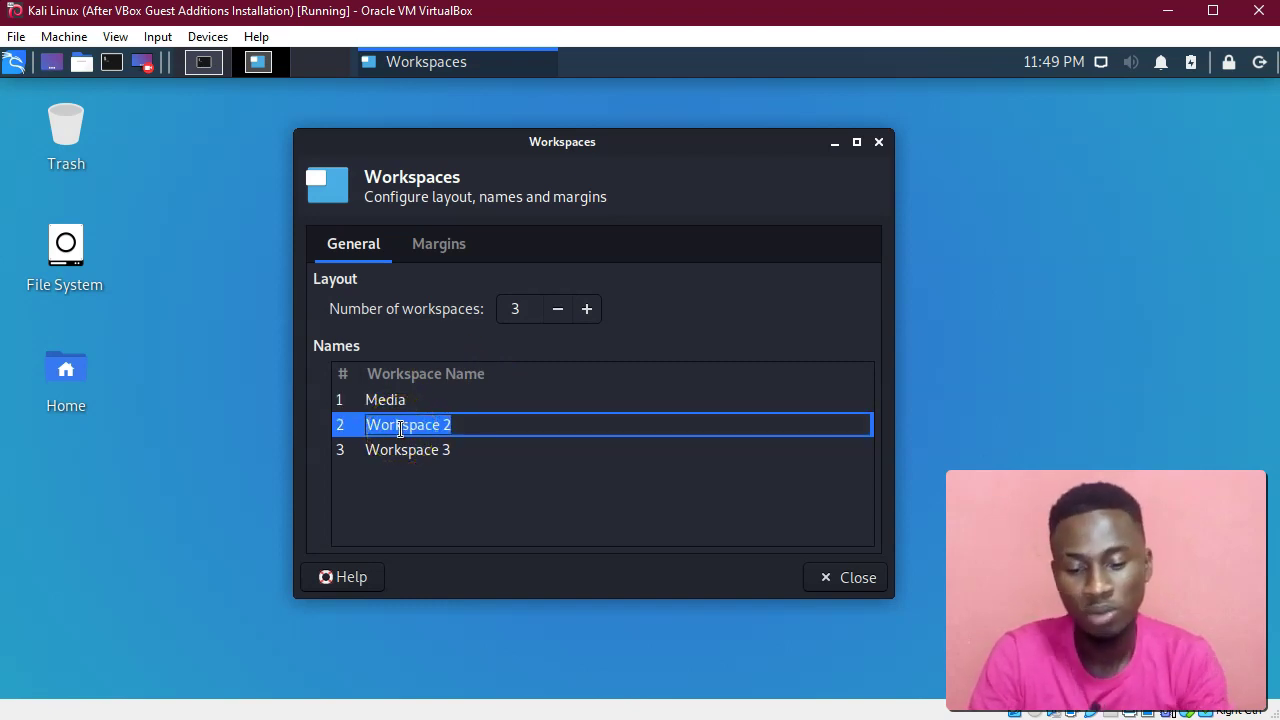
pyautogui.write('Browsers')
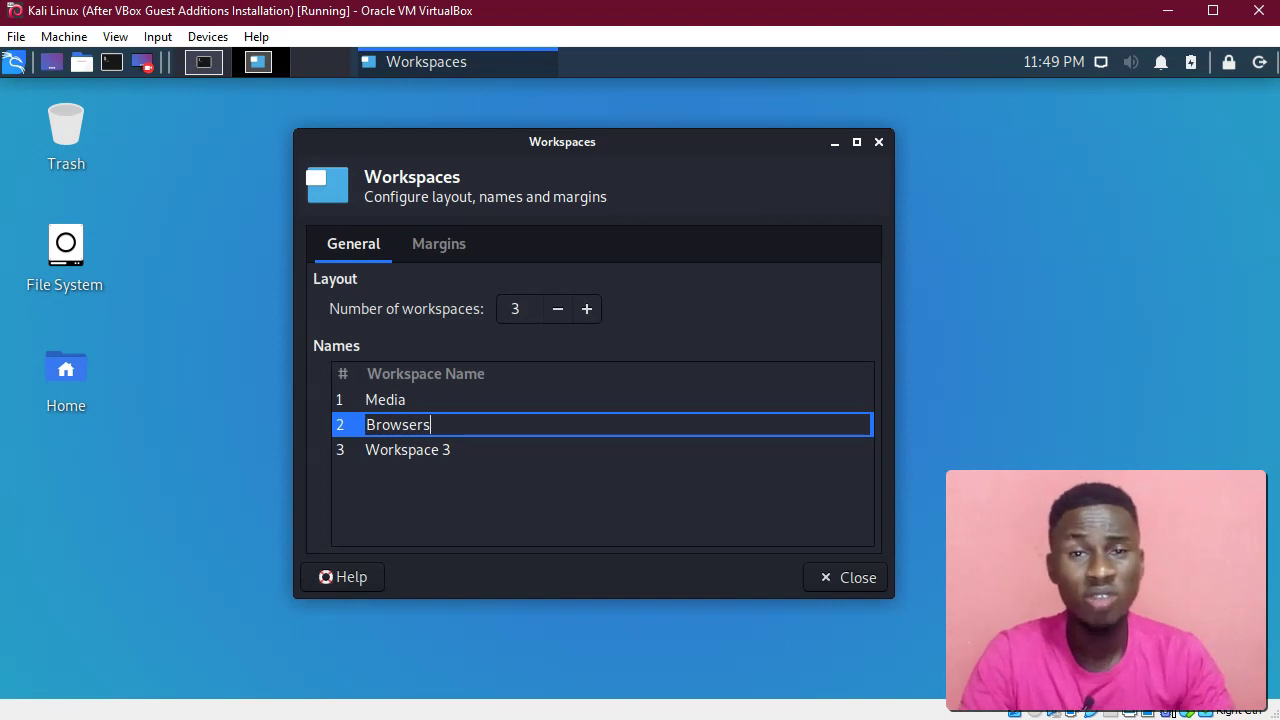
pyautogui.click(410, 451)
pyautogui.click(415, 451)
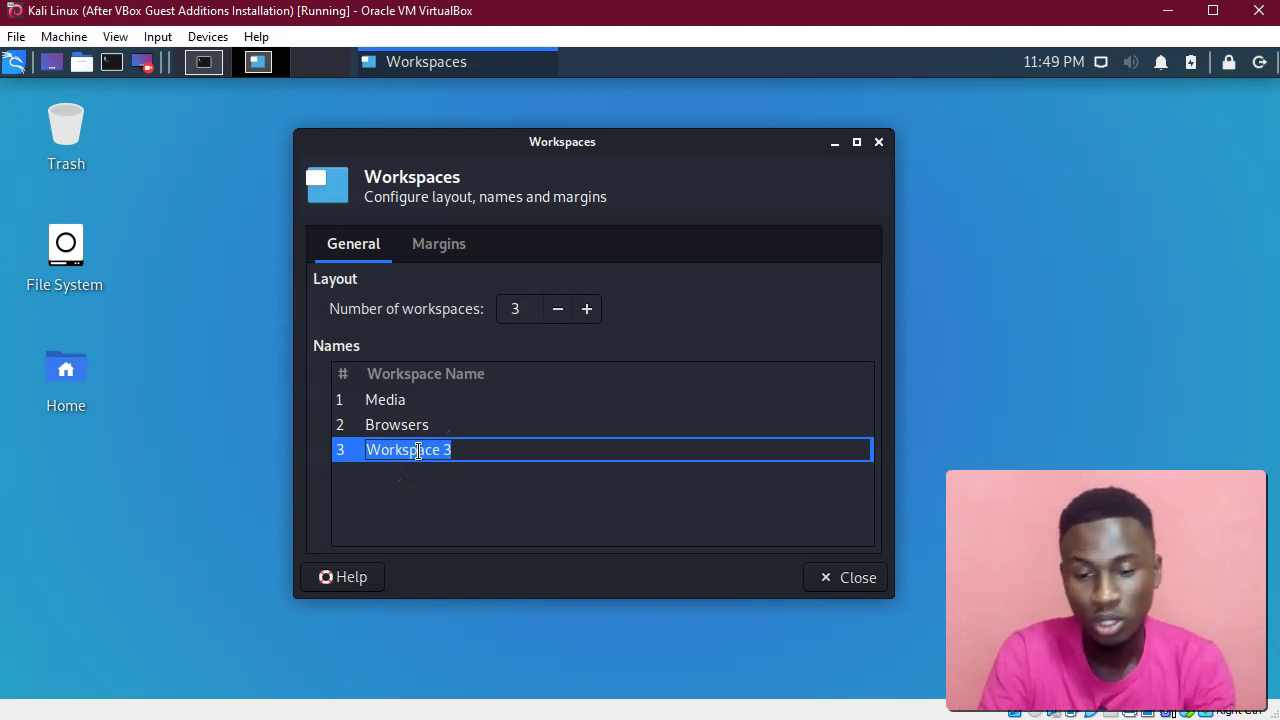
pyautogui.write('Programming')
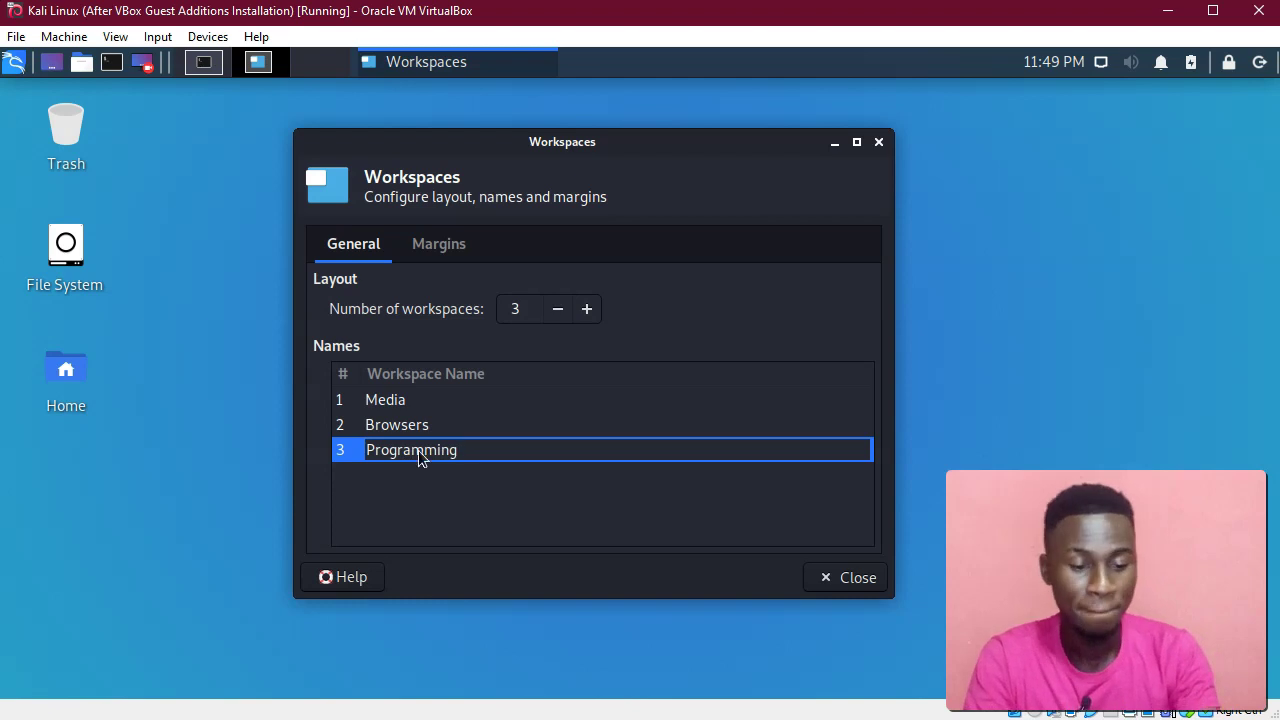
pyautogui.press('Return')
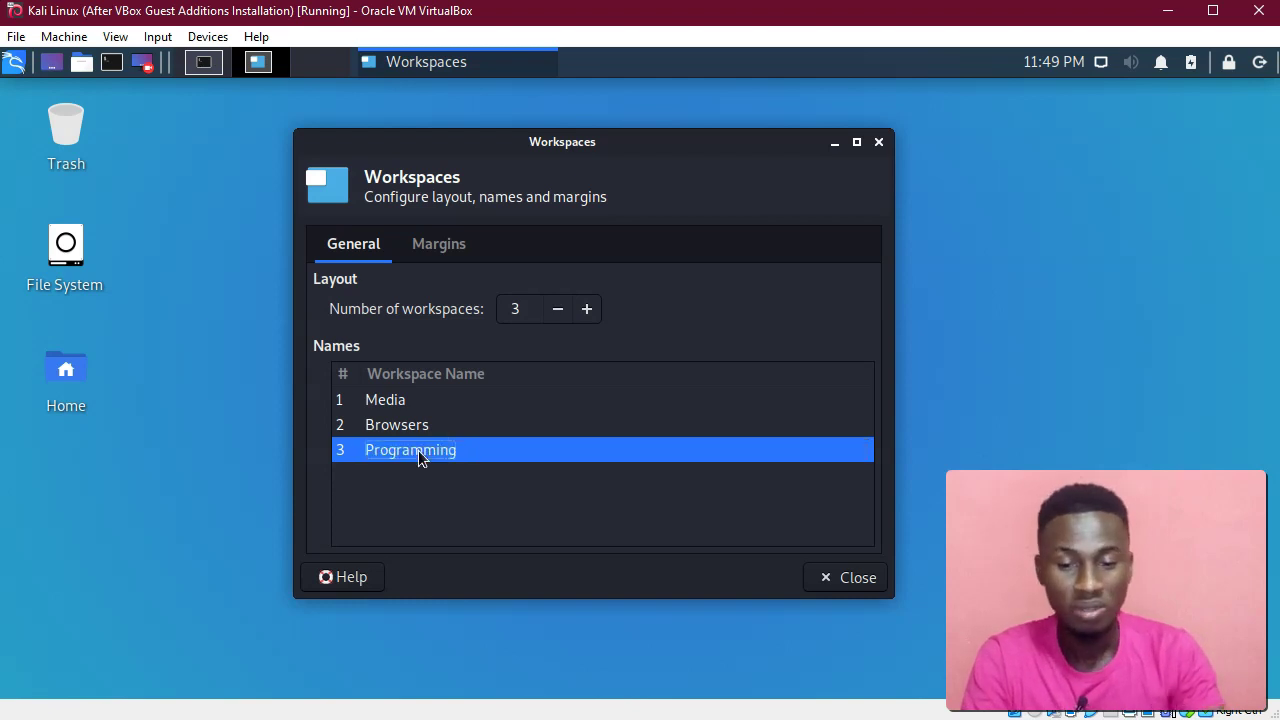
# Review the renamed list and the margin settings, then close Workspace Settings.
pyautogui.click(385, 405)
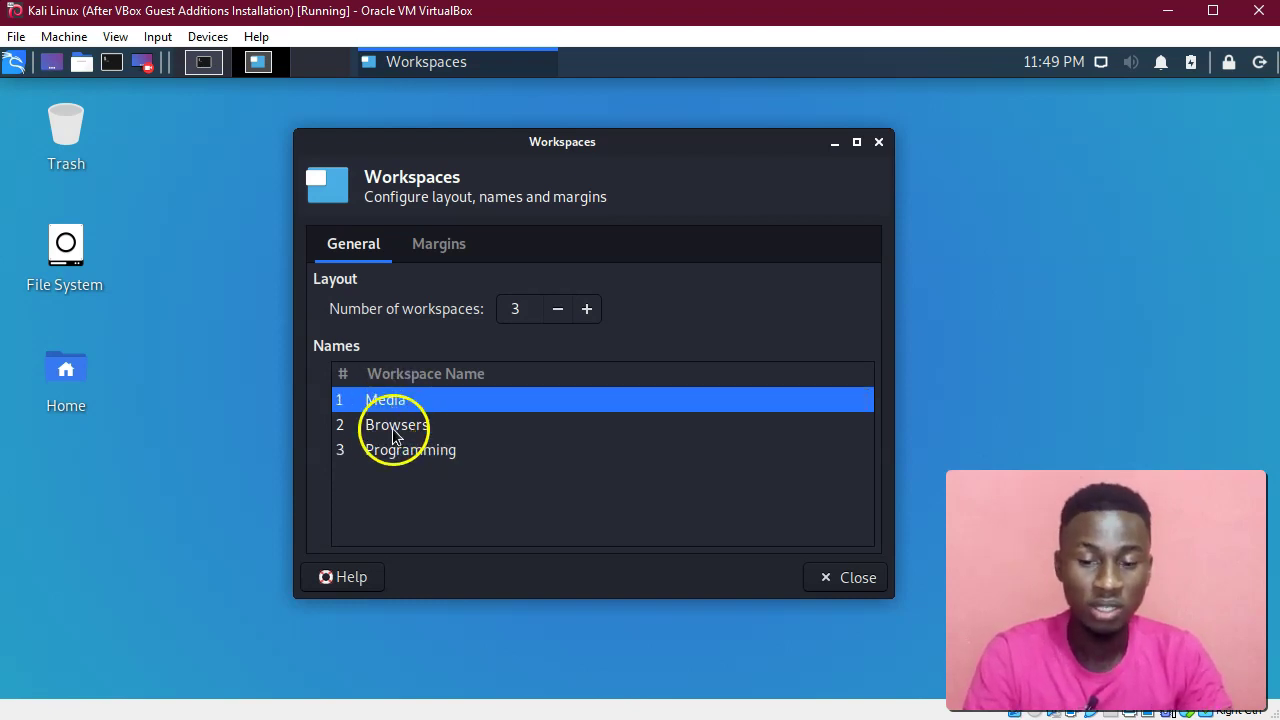
pyautogui.click(389, 430)
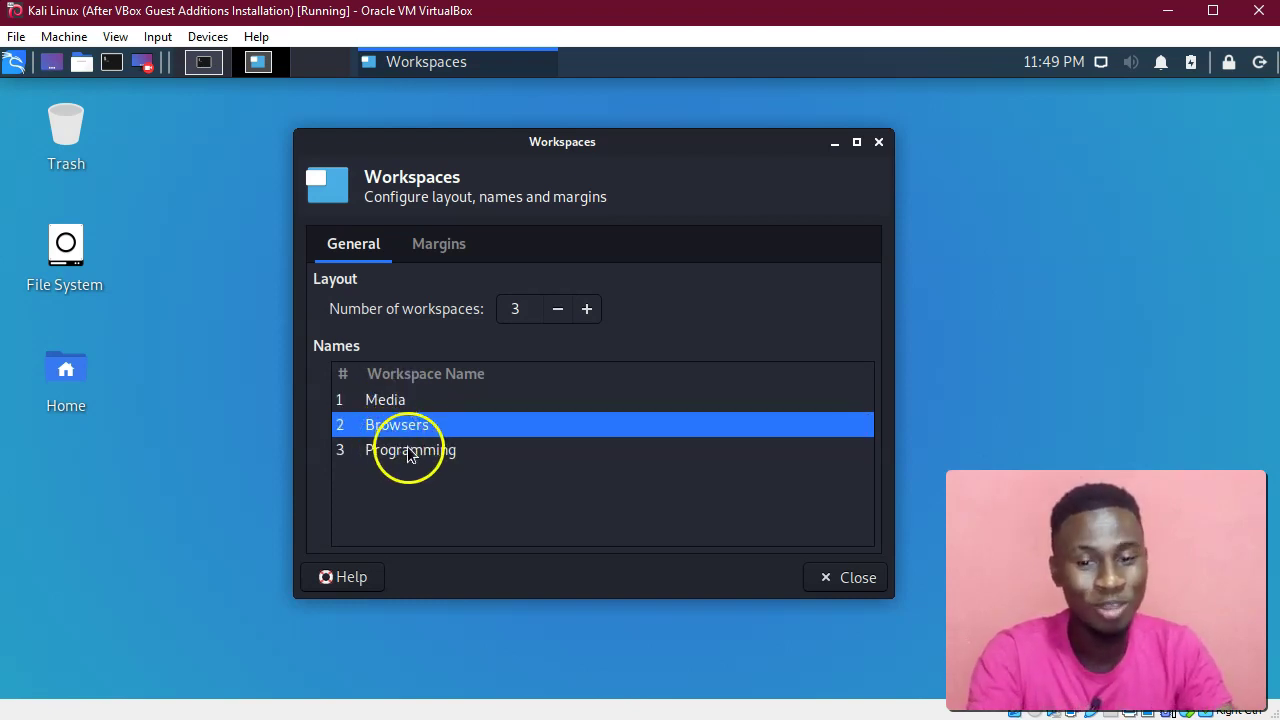
pyautogui.click(439, 451)
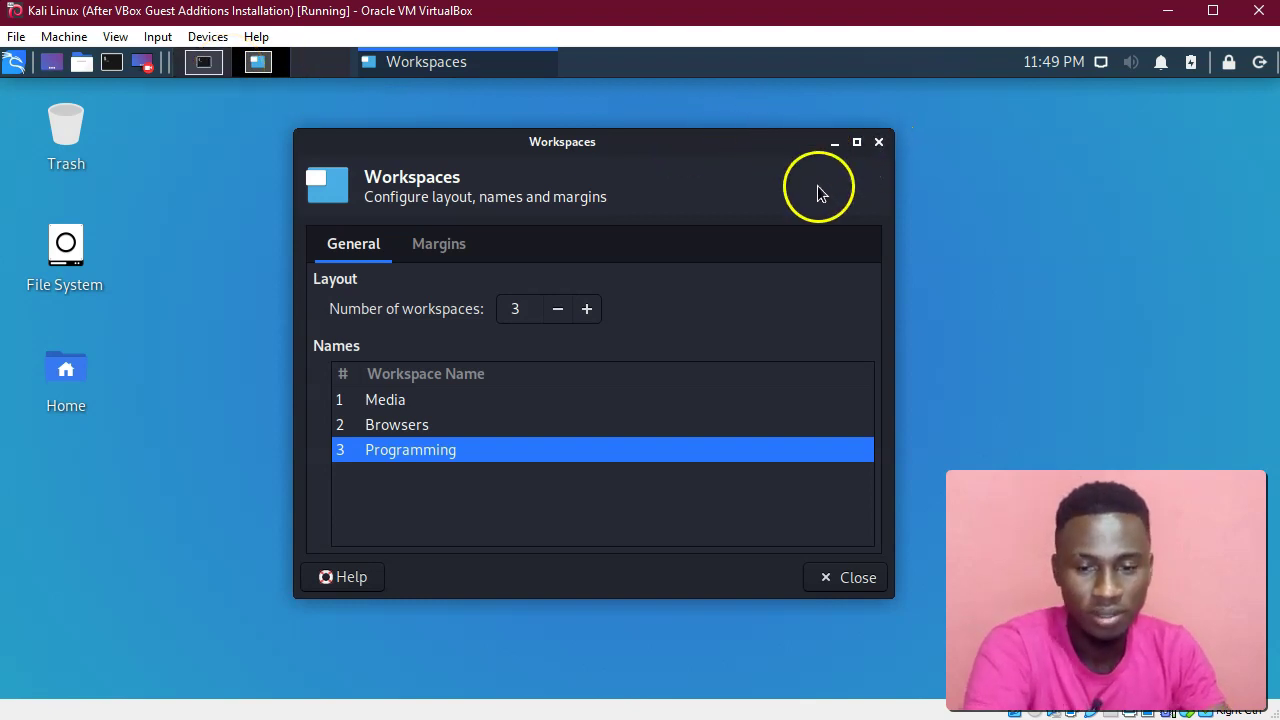
pyautogui.click(452, 247)
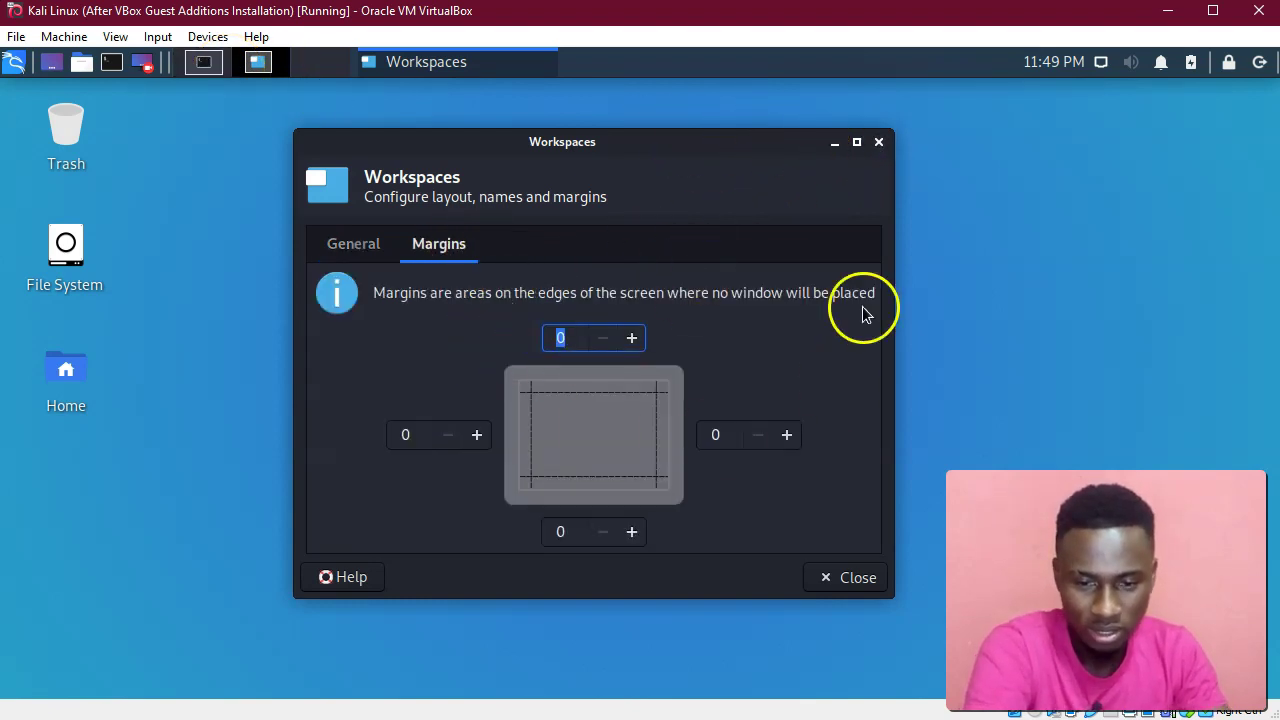
pyautogui.click(356, 255)
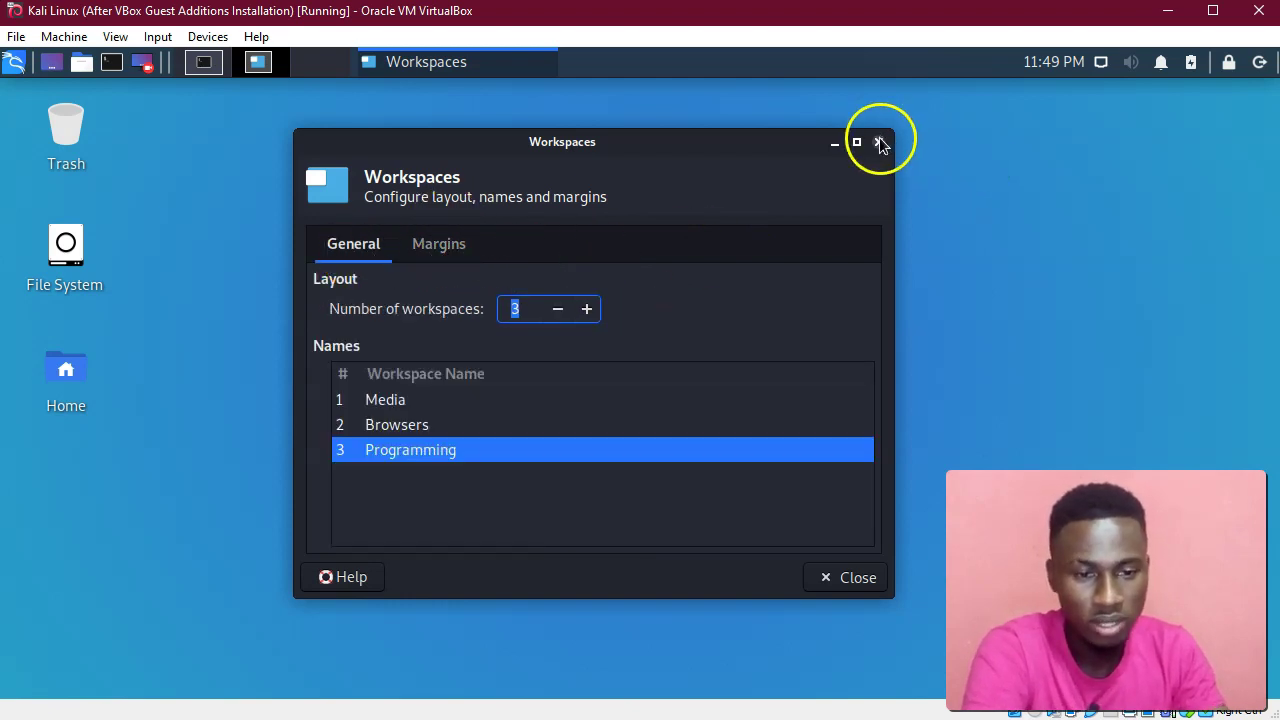
pyautogui.click(861, 578)
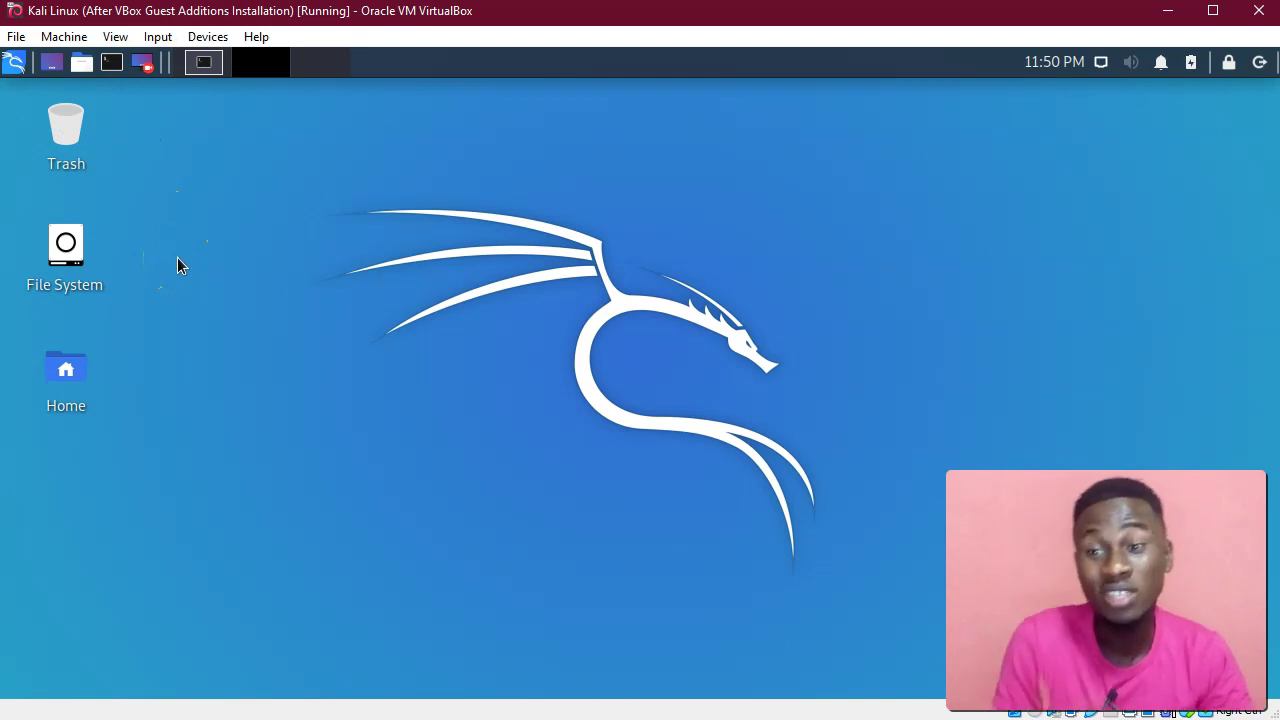
# Remove the Kazam launcher from the top panel and confirm the removal.
pyautogui.rightClick(143, 64)
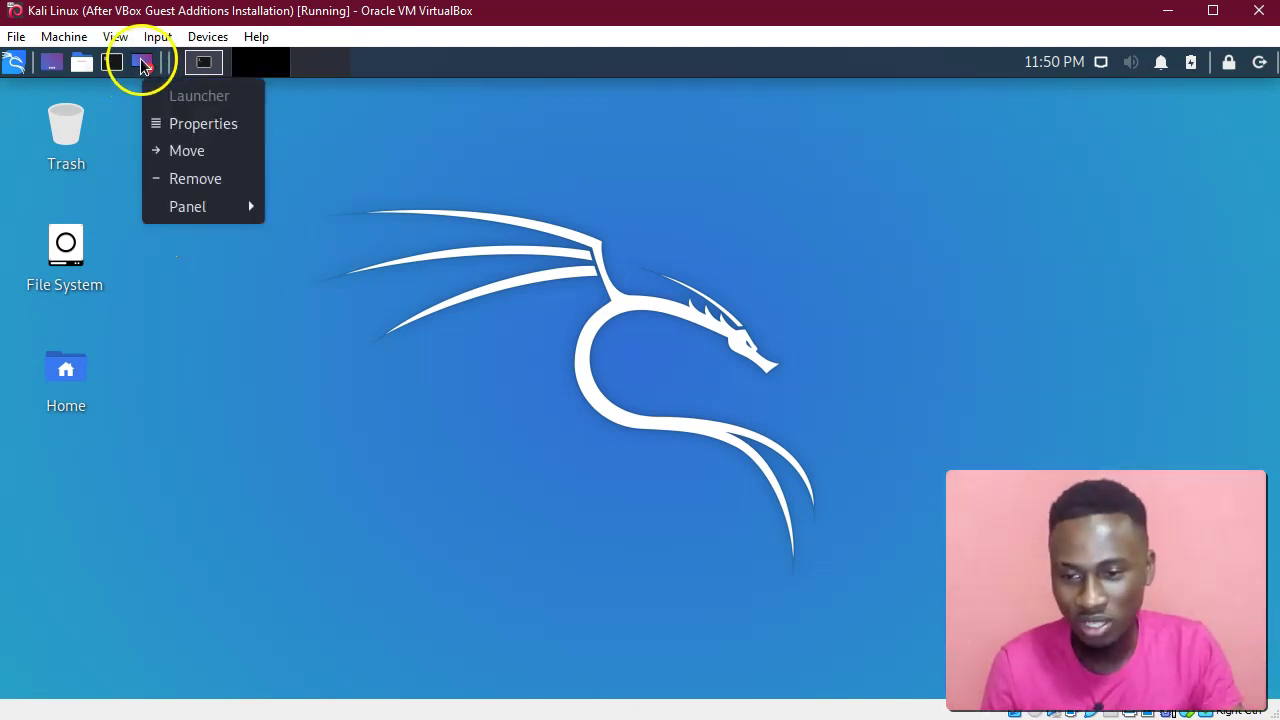
pyautogui.click(177, 180)
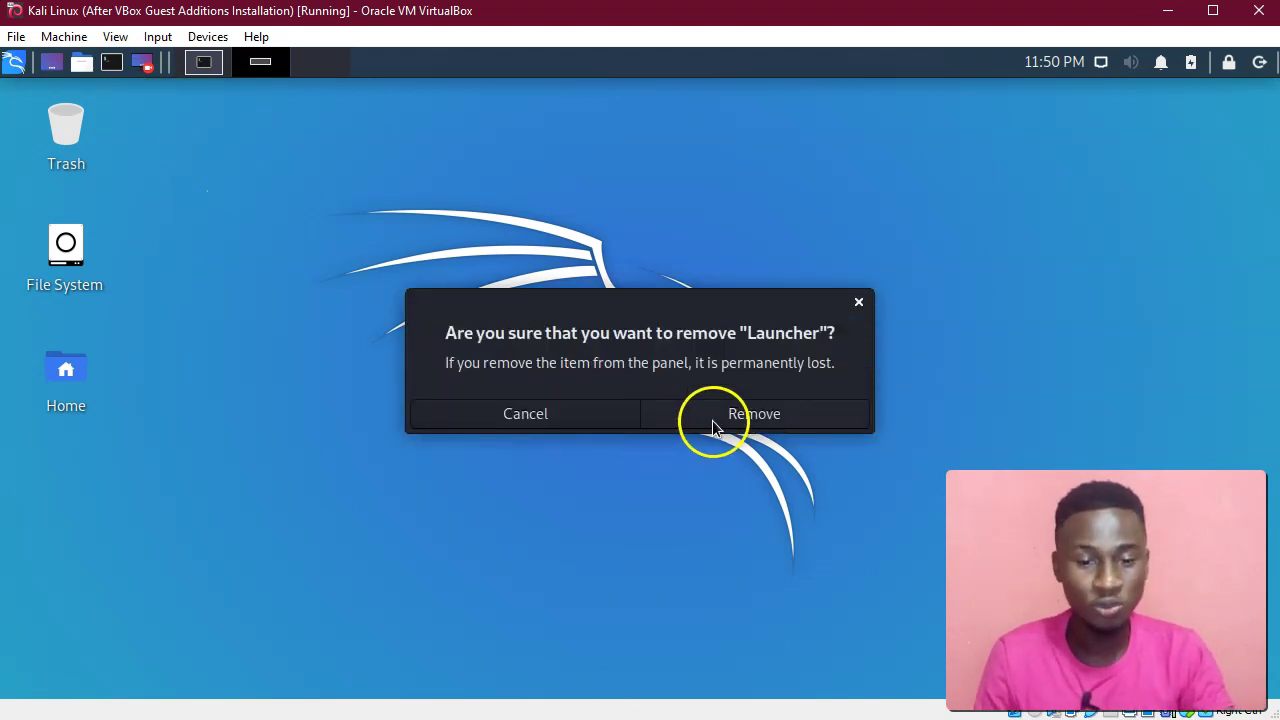
pyautogui.click(712, 426)
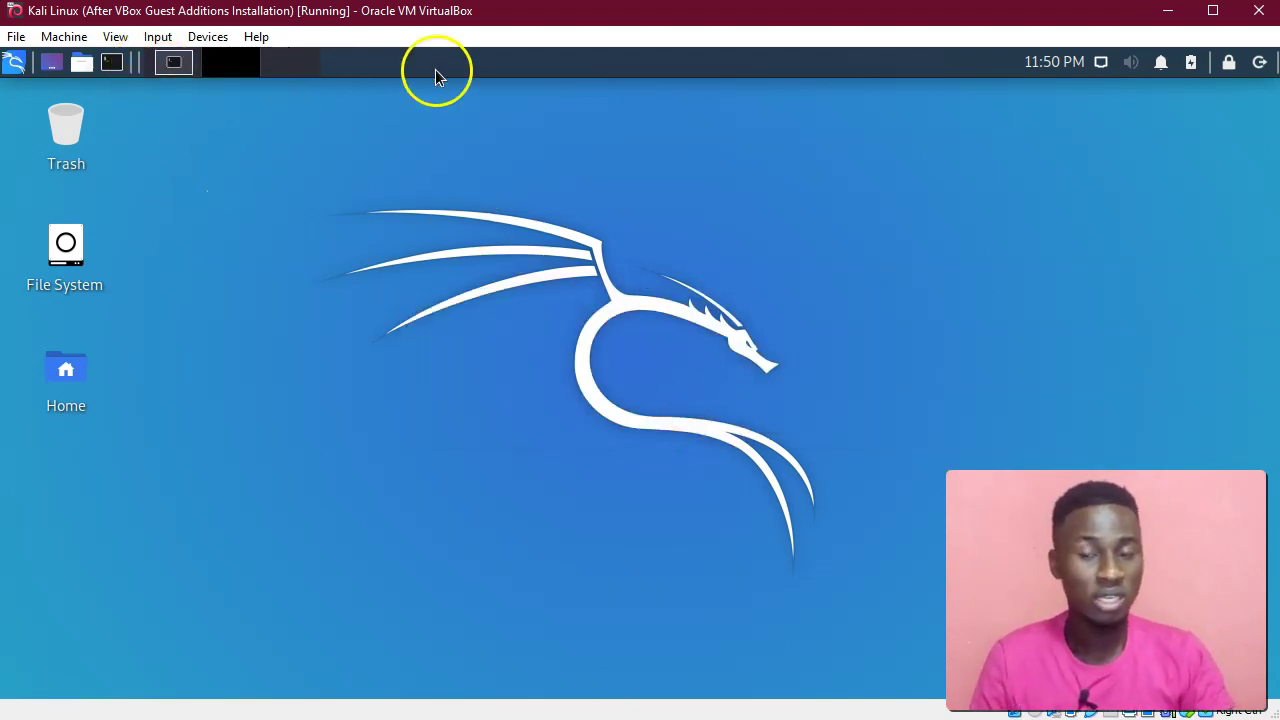
# View the panel separator's properties and close them.
pyautogui.rightClick(373, 63)
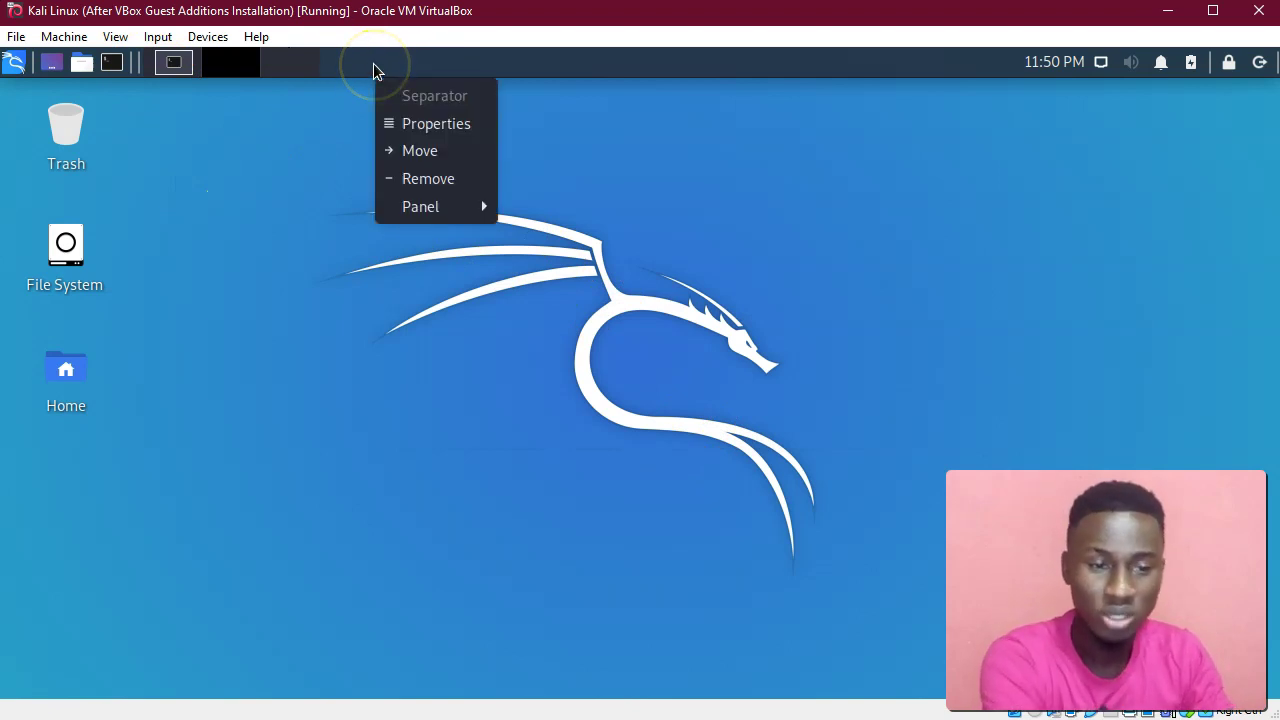
pyautogui.click(396, 121)
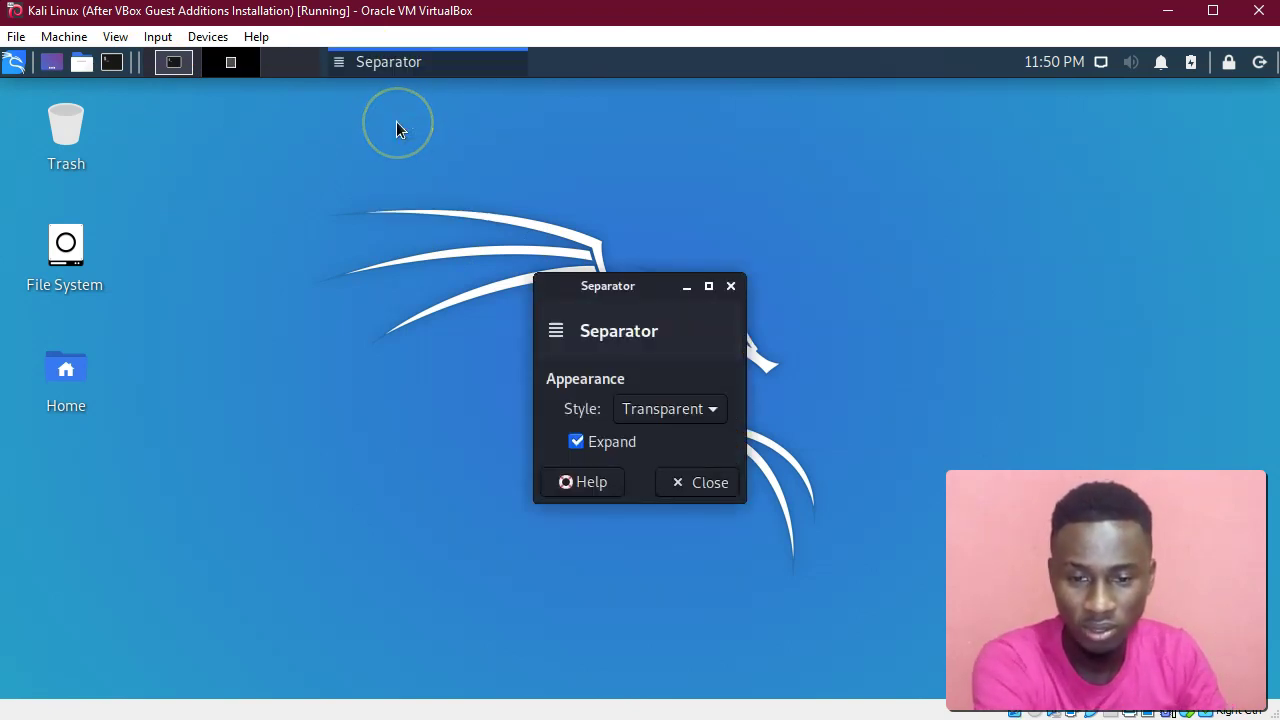
pyautogui.click(729, 288)
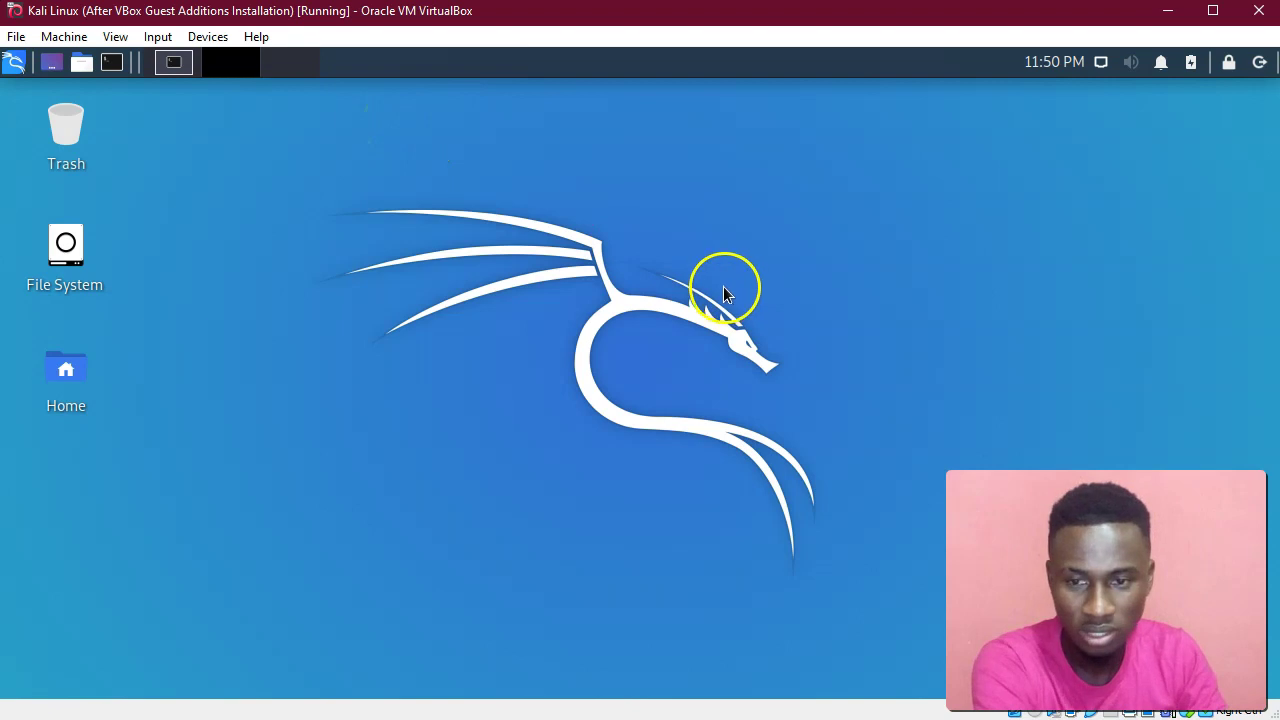
# Launch Panel from the applications menu's Settings category.
pyautogui.click(13, 68)
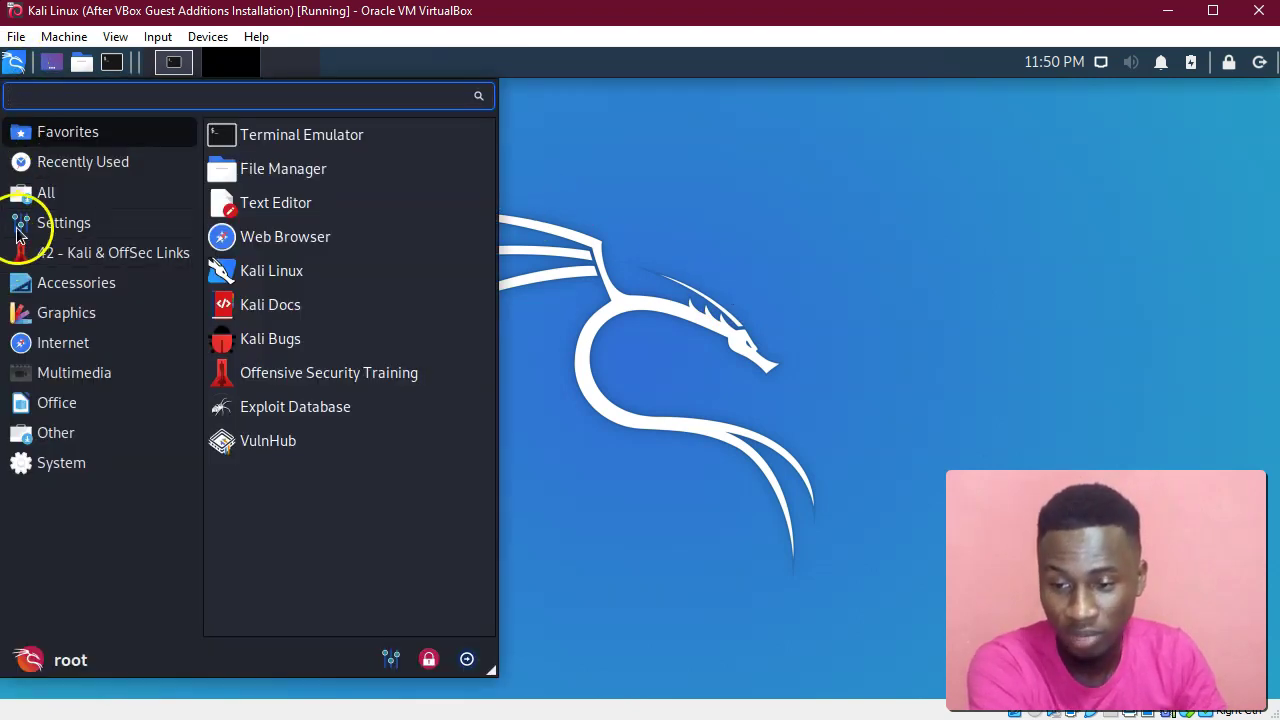
pyautogui.click(170, 222)
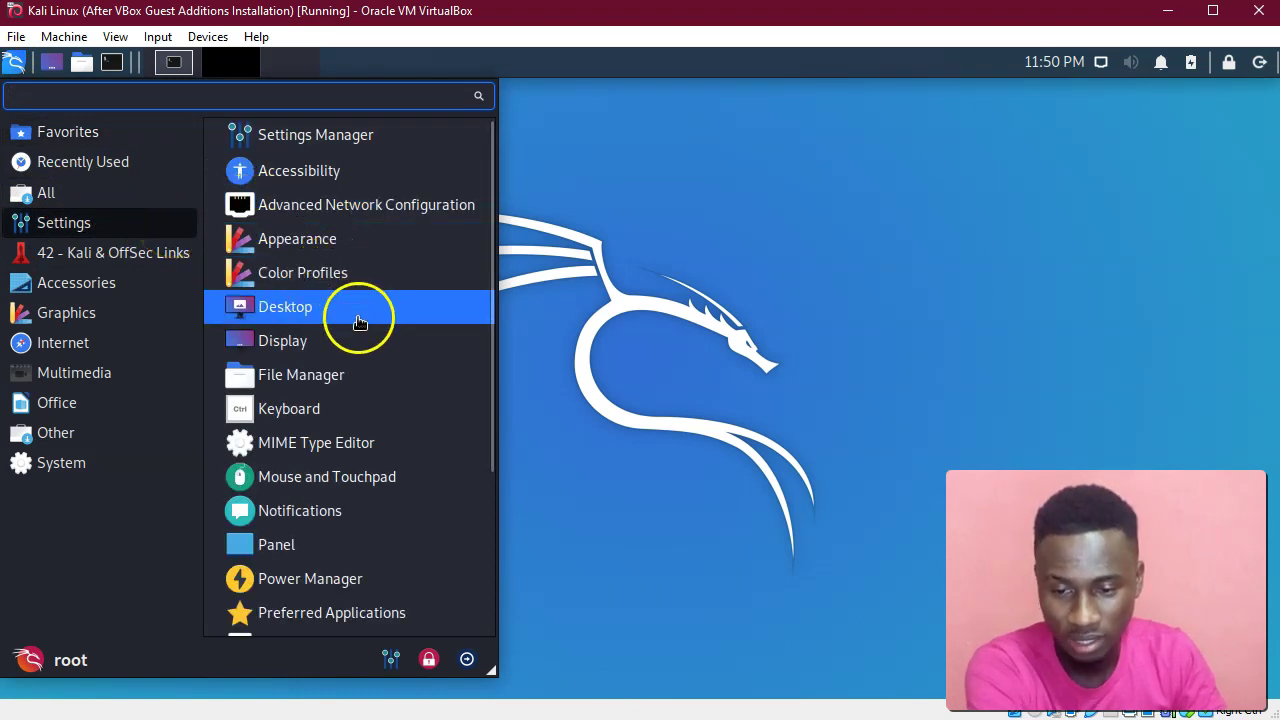
pyautogui.click(337, 549)
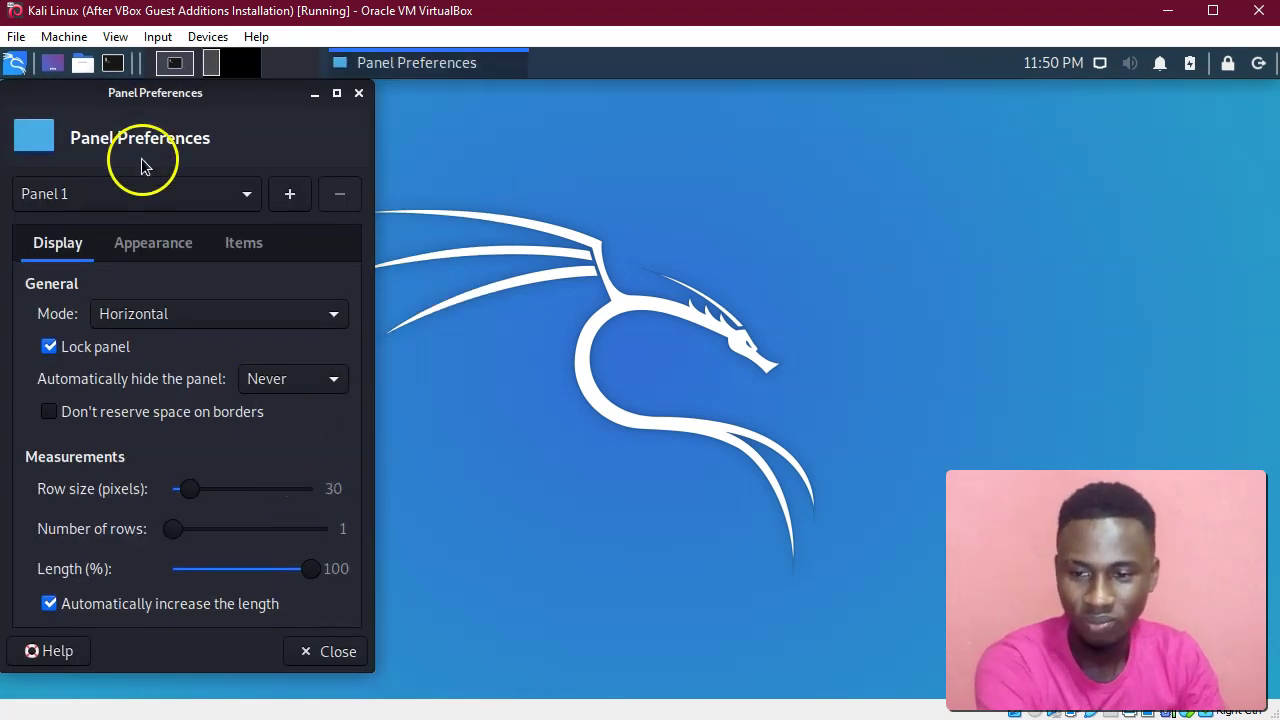
# Set the panel mode to Vertical, back to Horizontal, then unlock and relock the panel.
pyautogui.moveTo(136, 100); pyautogui.dragTo(518, 108)
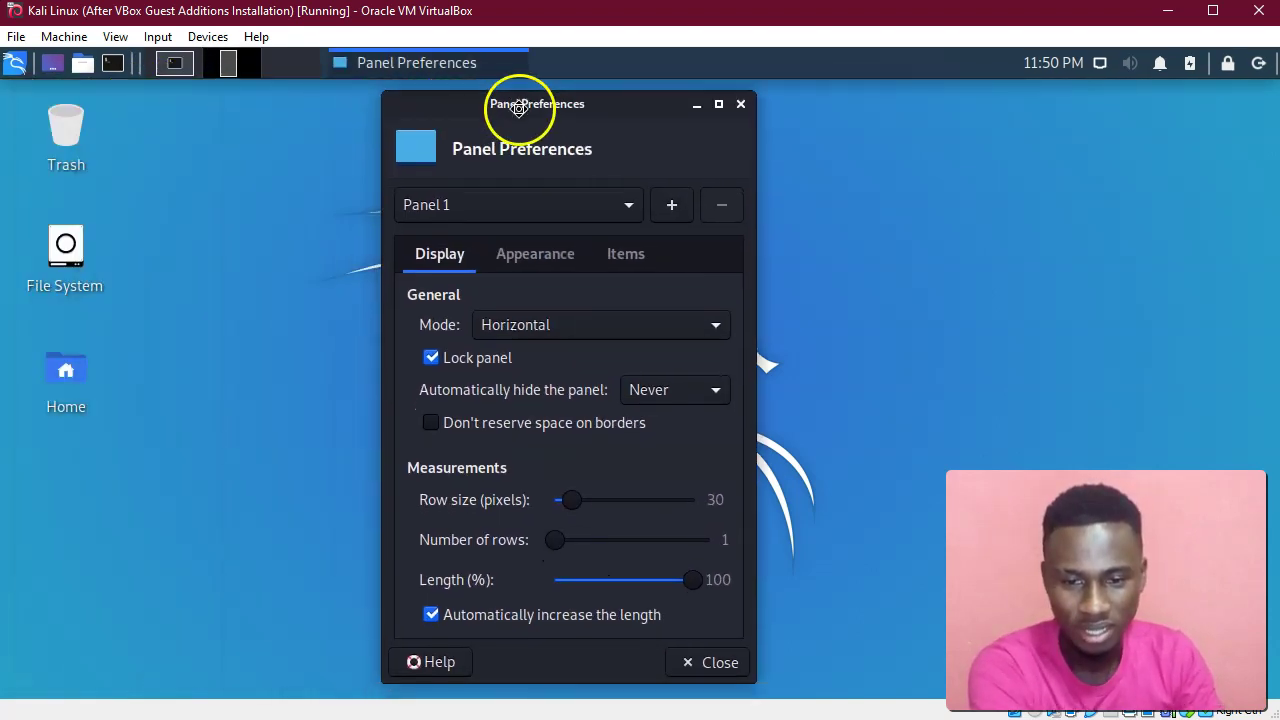
pyautogui.click(532, 324)
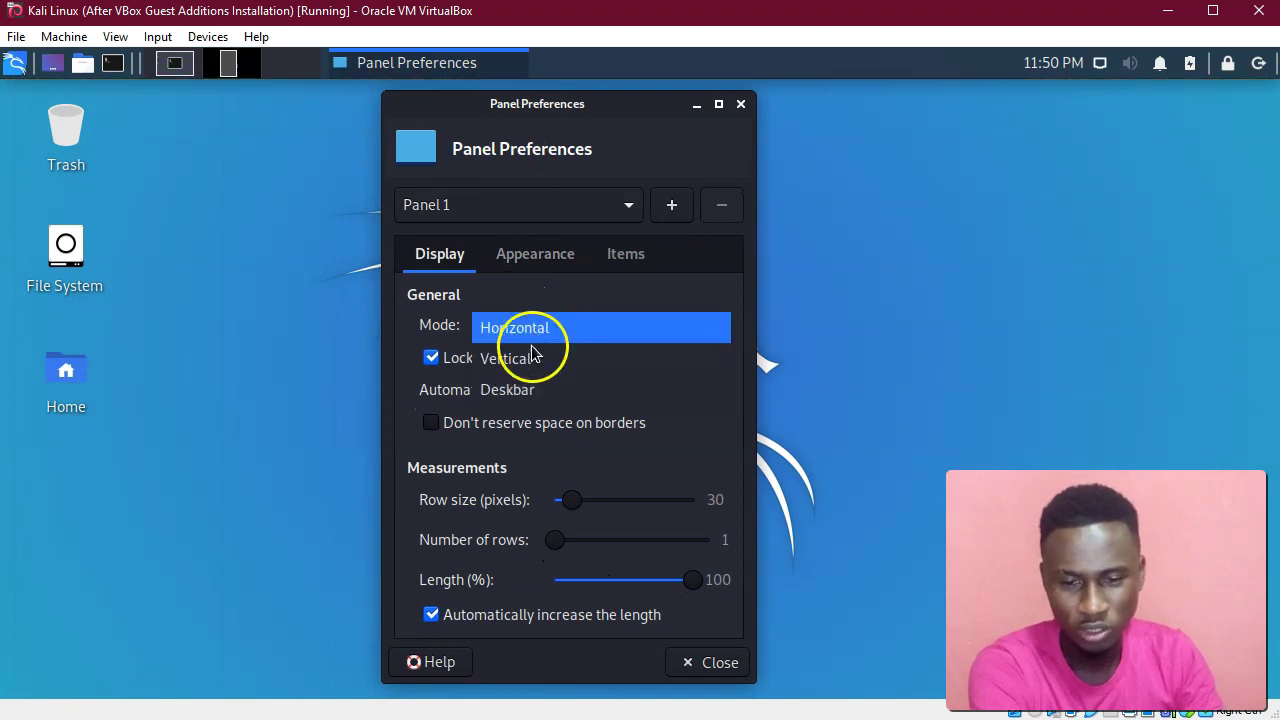
pyautogui.click(532, 358)
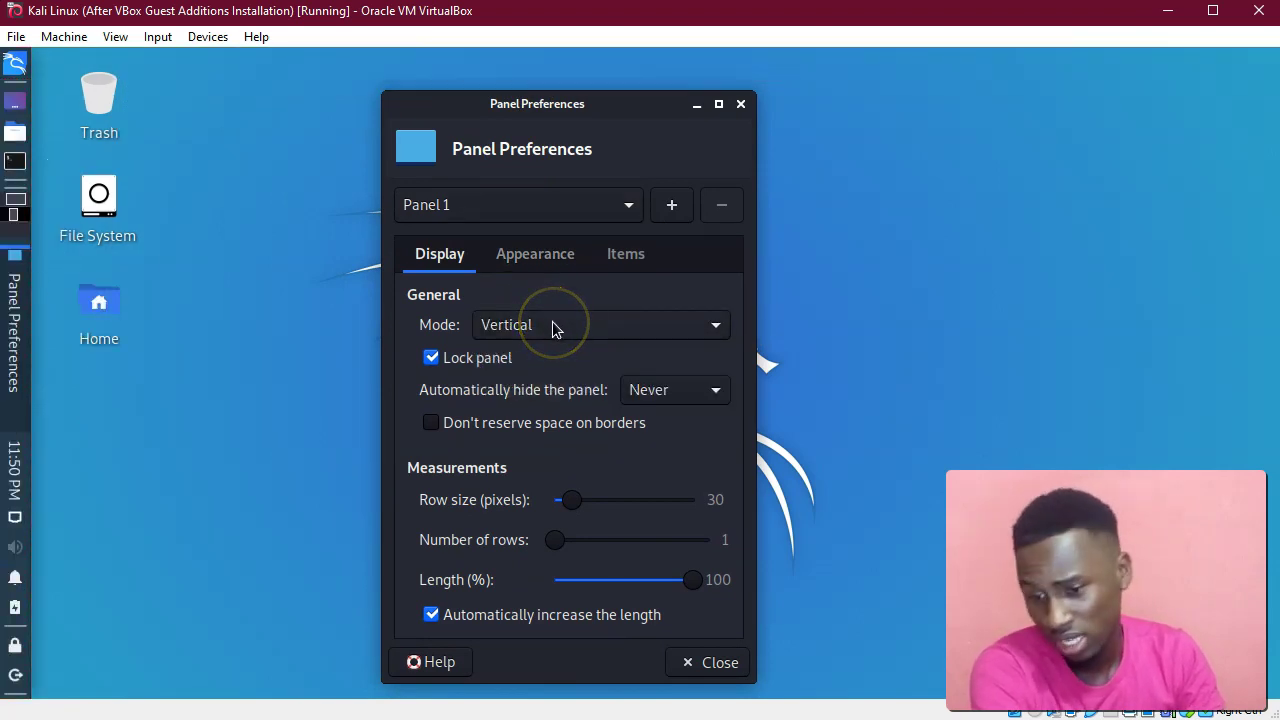
pyautogui.click(555, 328)
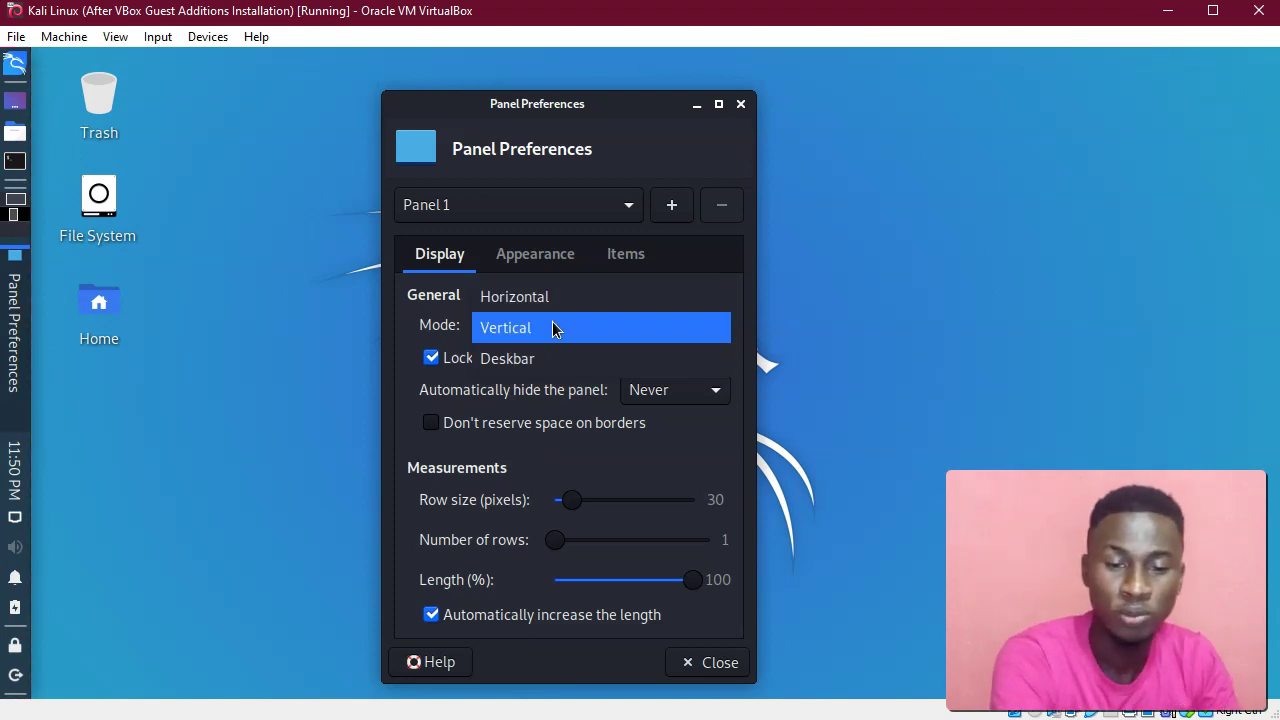
pyautogui.click(539, 300)
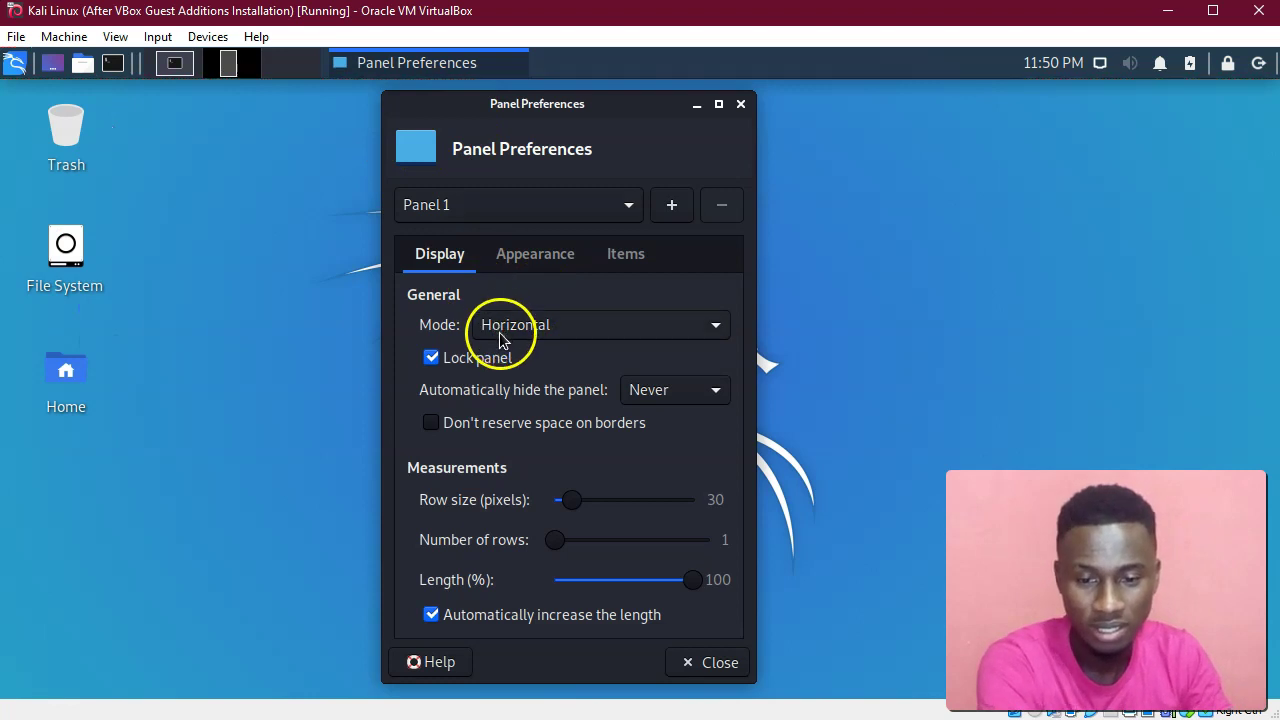
pyautogui.click(450, 366)
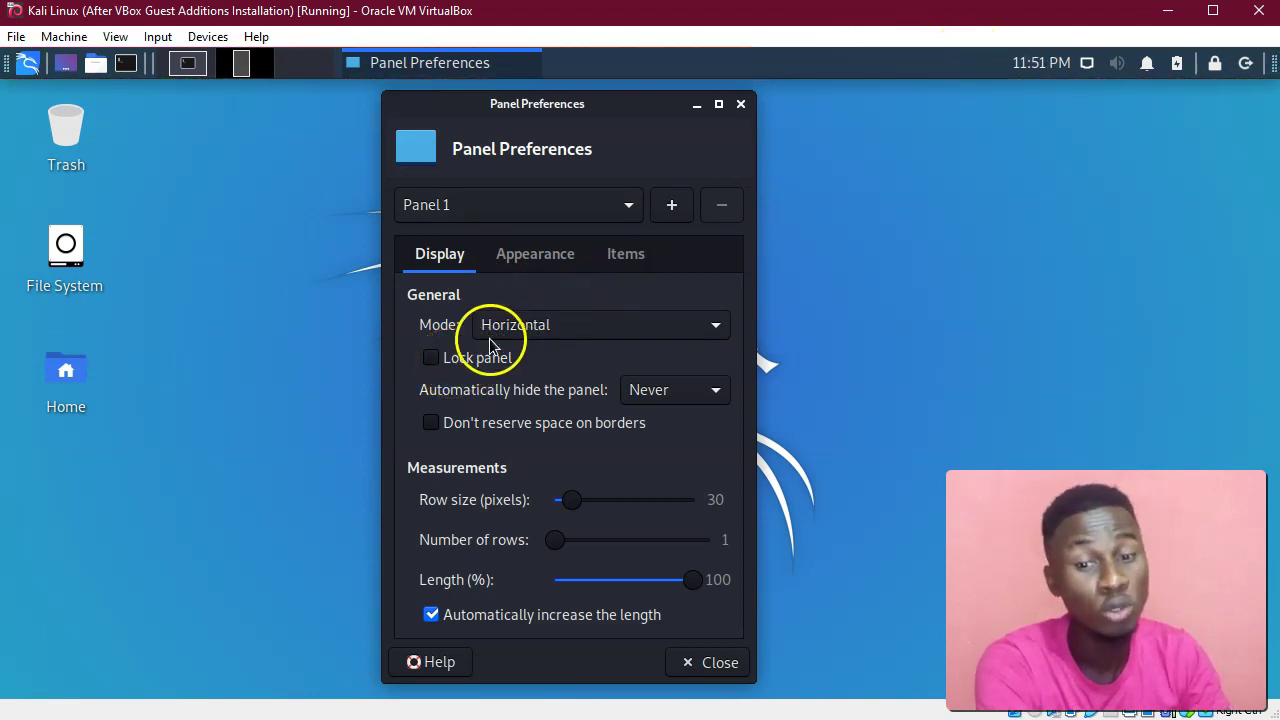
pyautogui.click(433, 364)
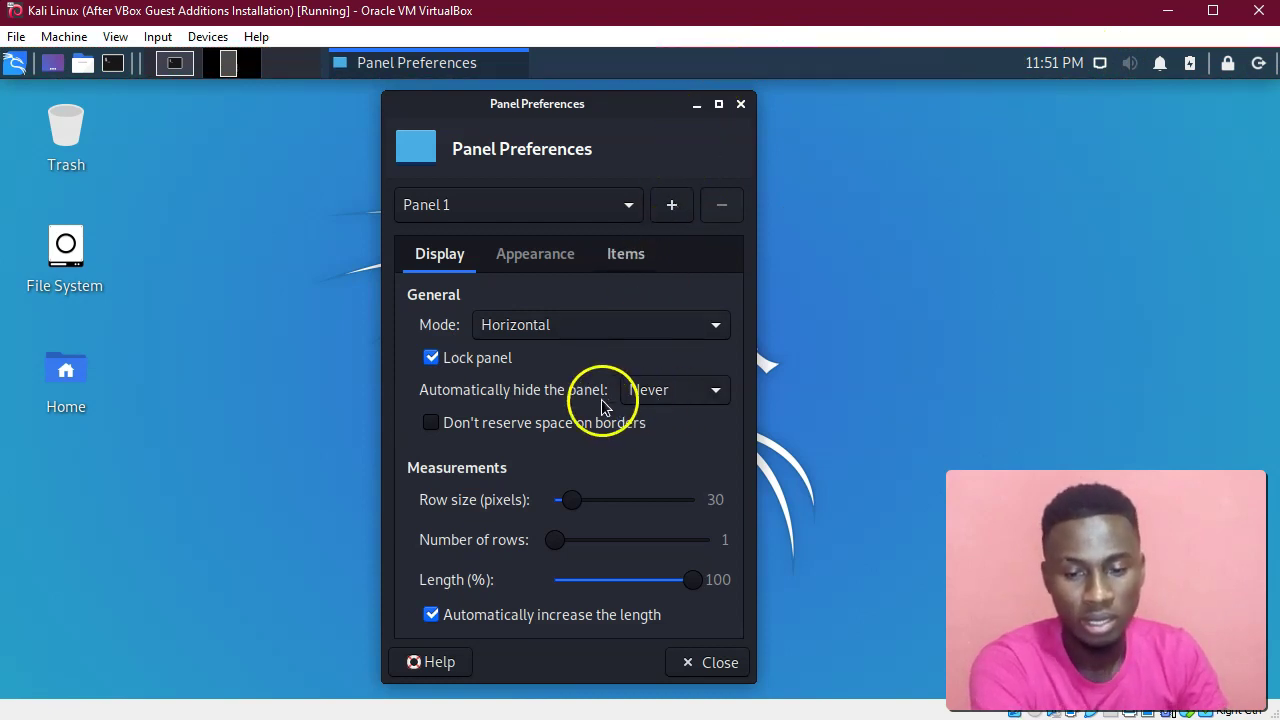
pyautogui.click(647, 393)
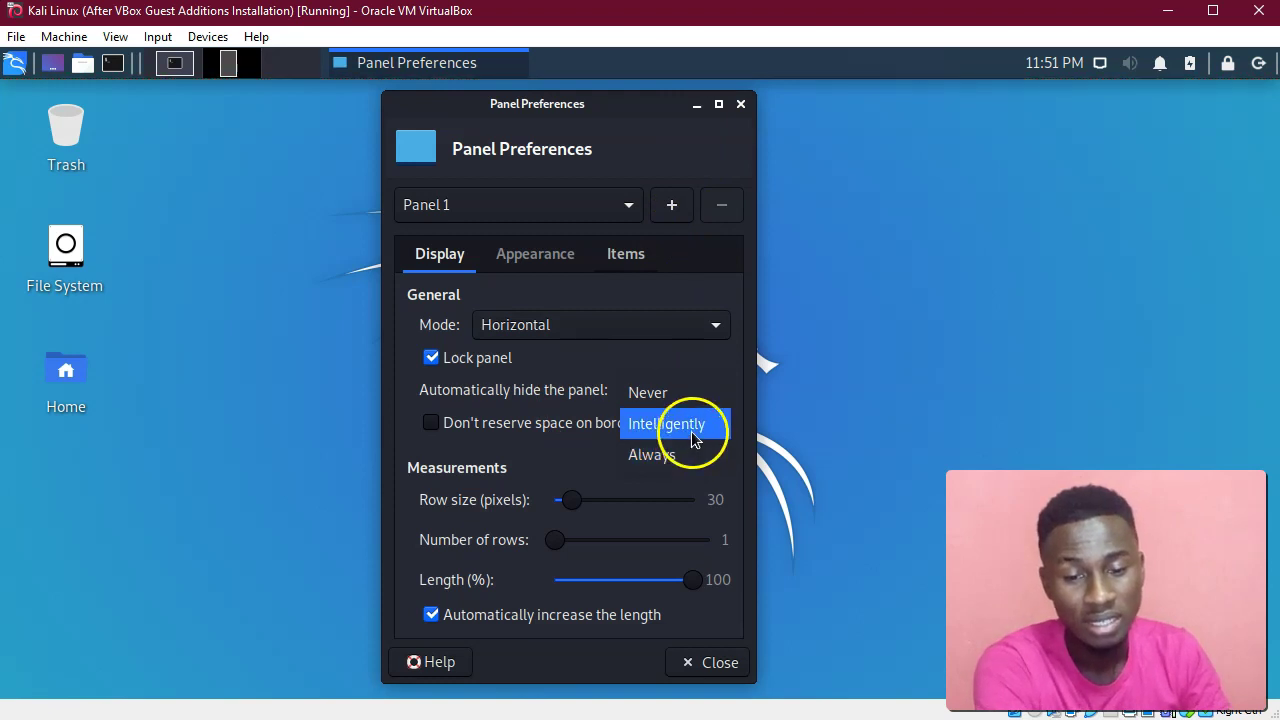
pyautogui.click(696, 432)
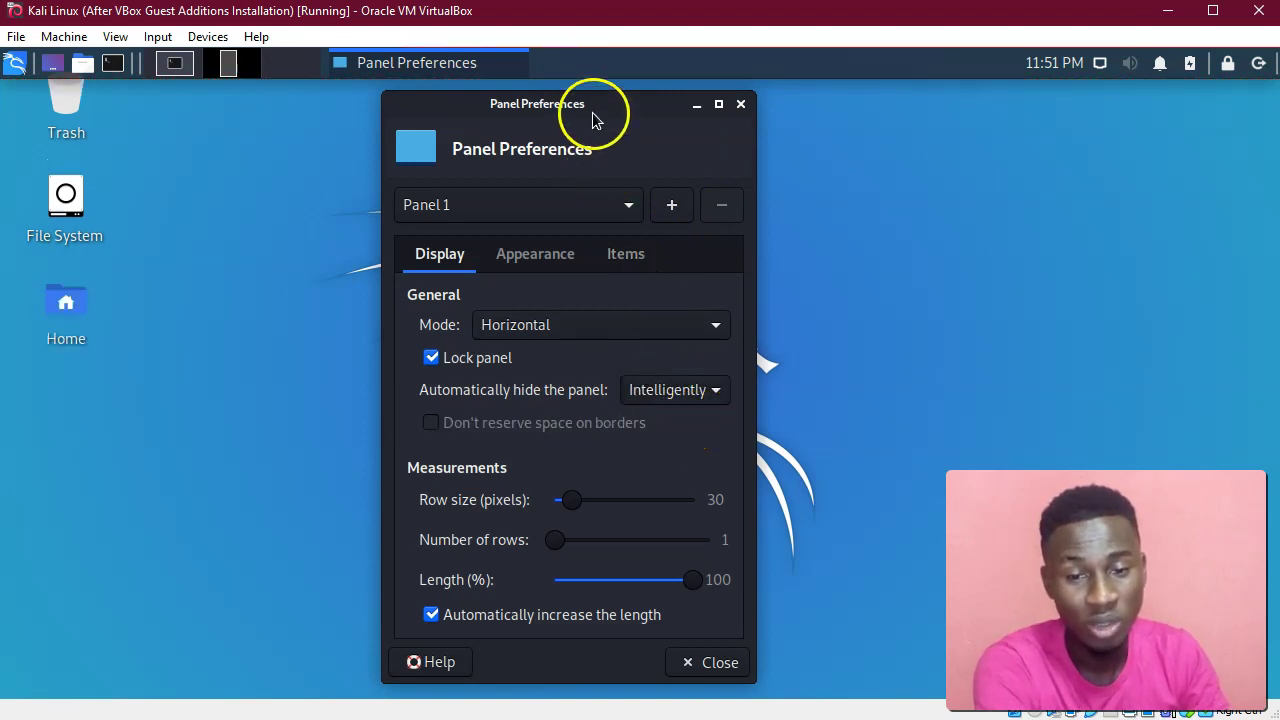
pyautogui.moveTo(591, 109); pyautogui.dragTo(646, 76)
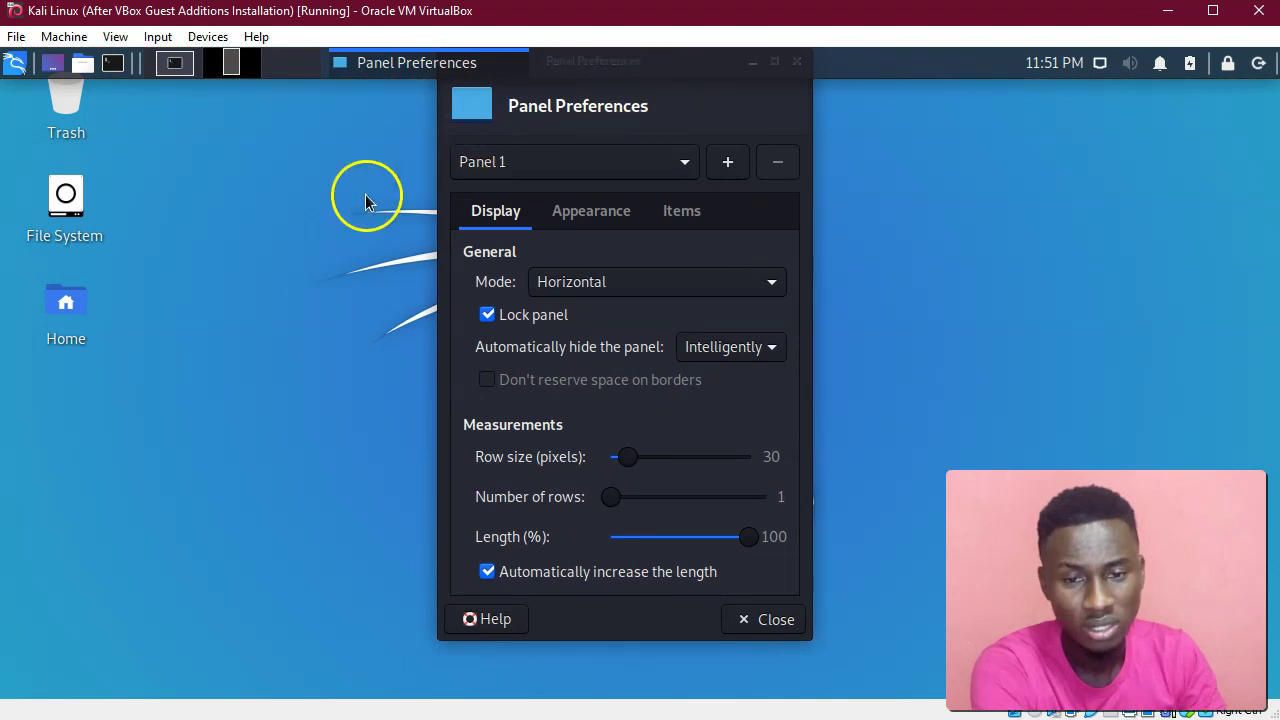
pyautogui.click(362, 204)
pyautogui.click(644, 88)
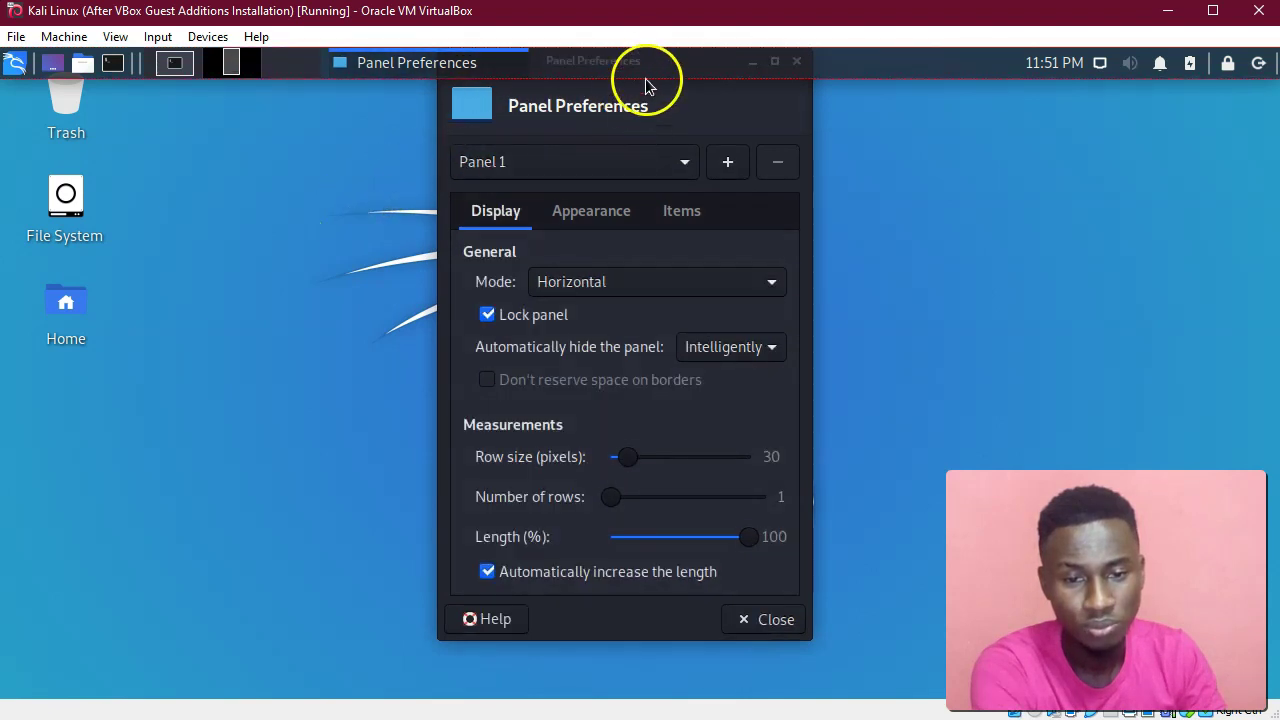
pyautogui.click(716, 348)
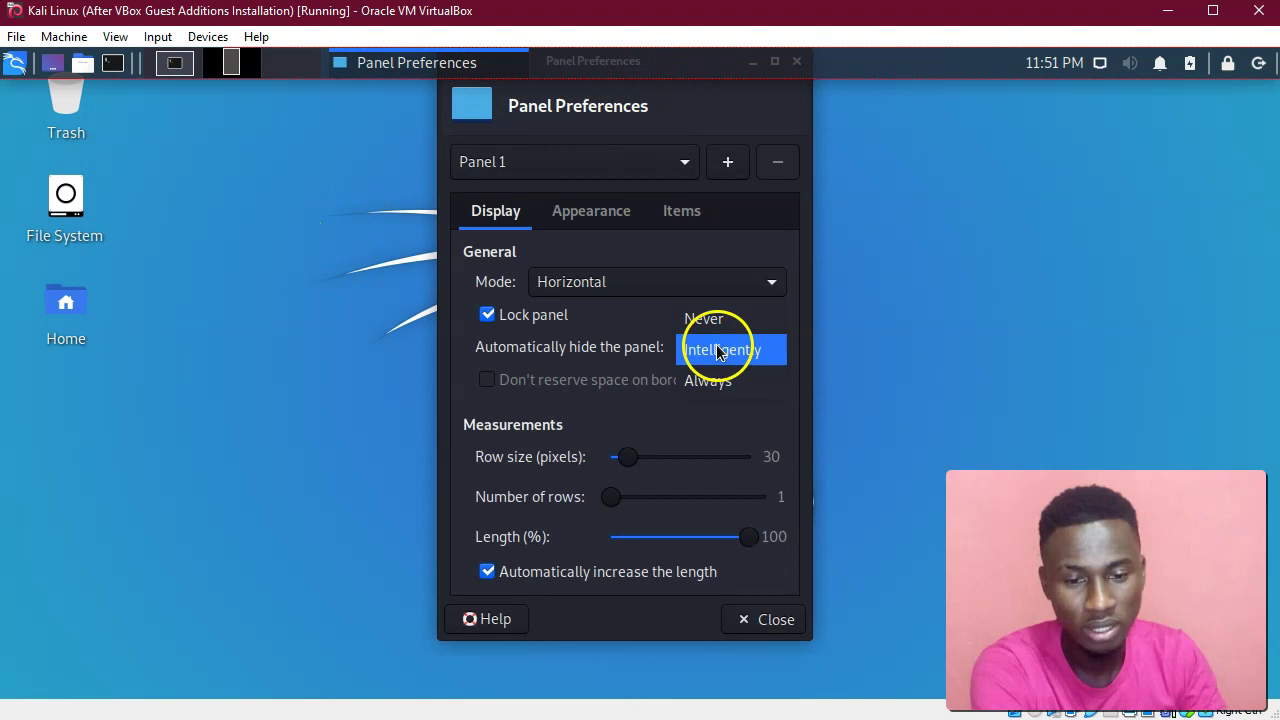
pyautogui.click(723, 381)
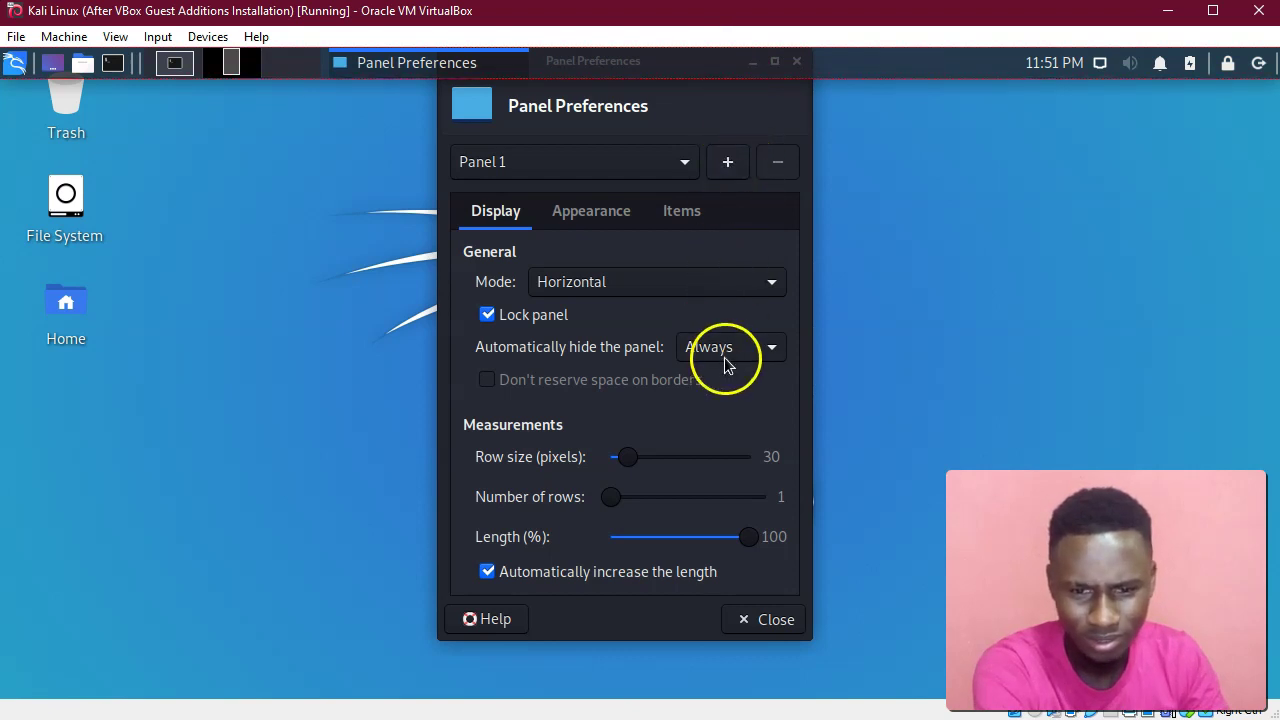
pyautogui.click(723, 284)
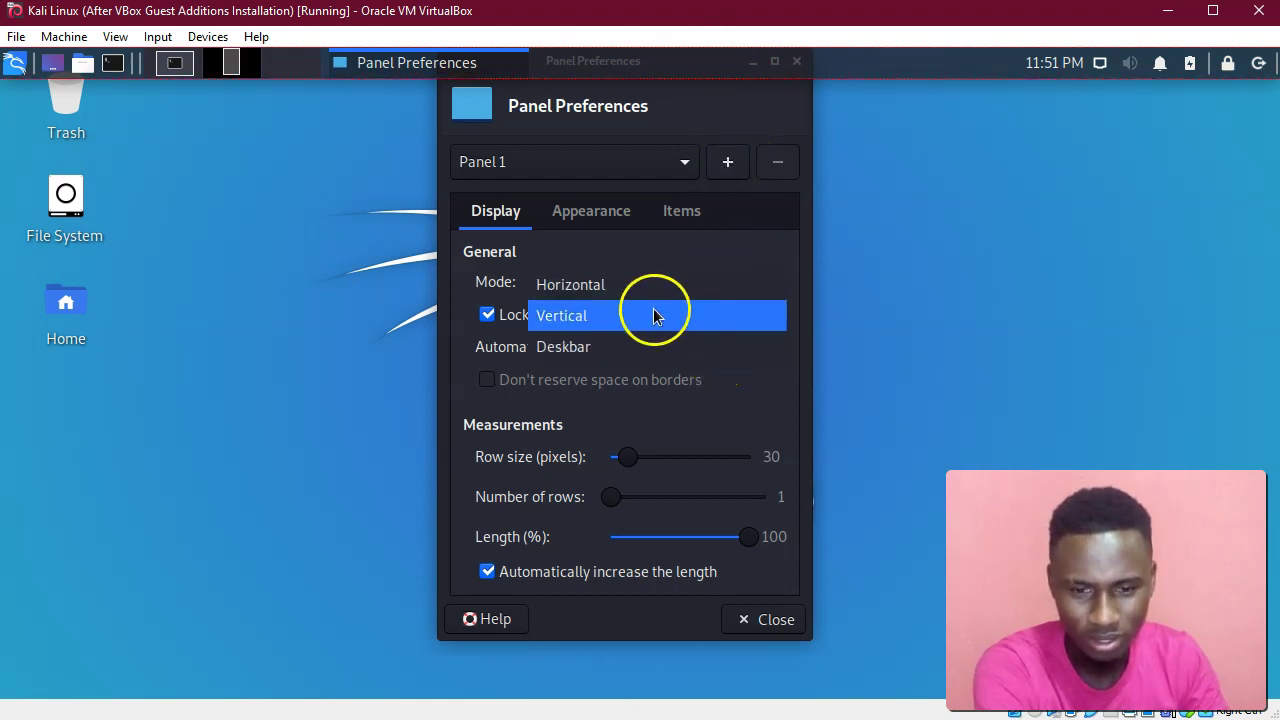
pyautogui.click(622, 316)
pyautogui.moveTo(700, 69); pyautogui.dragTo(699, 145)
pyautogui.click(663, 362)
pyautogui.click(659, 363)
pyautogui.click(658, 360)
pyautogui.click(650, 336)
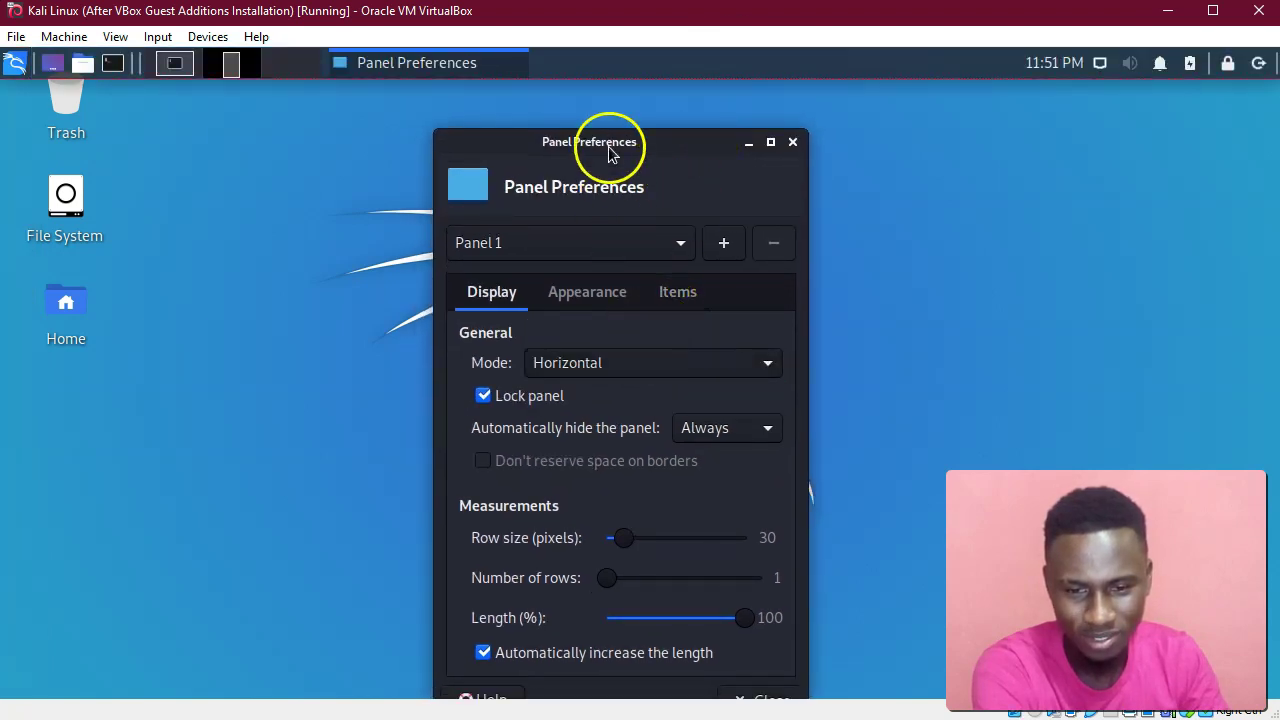
pyautogui.moveTo(600, 119); pyautogui.dragTo(590, 82)
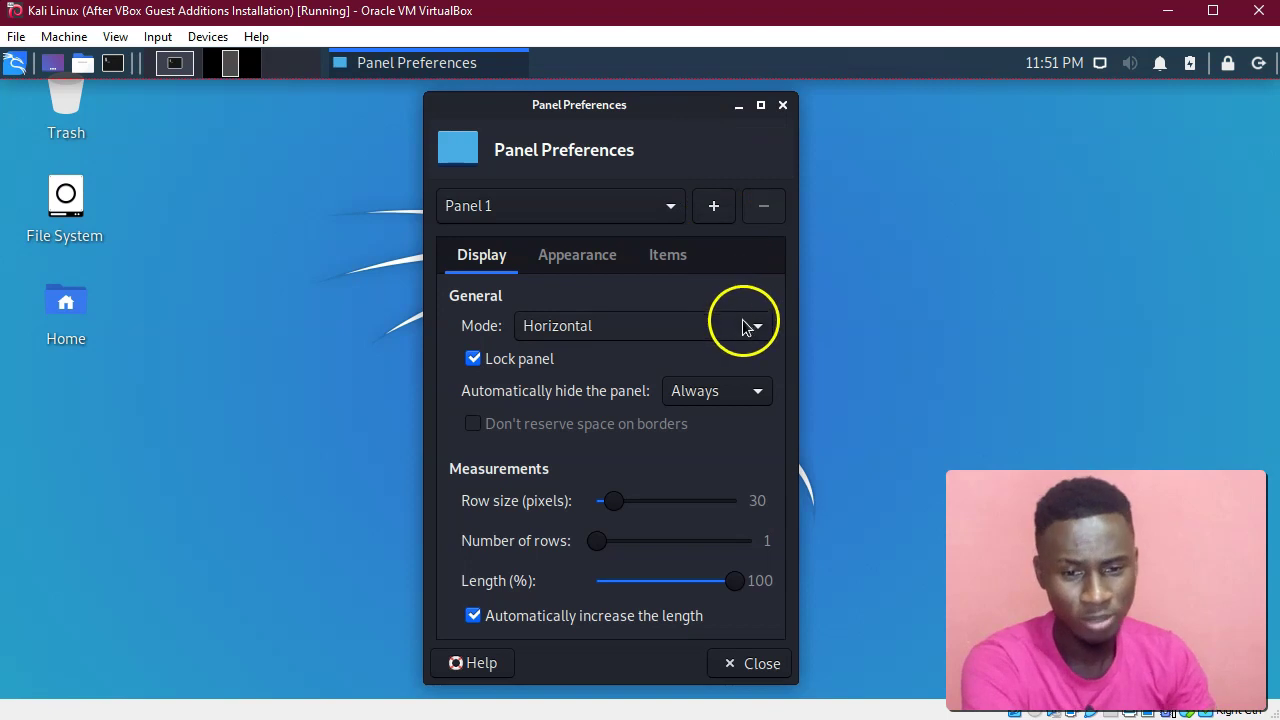
pyautogui.click(755, 391)
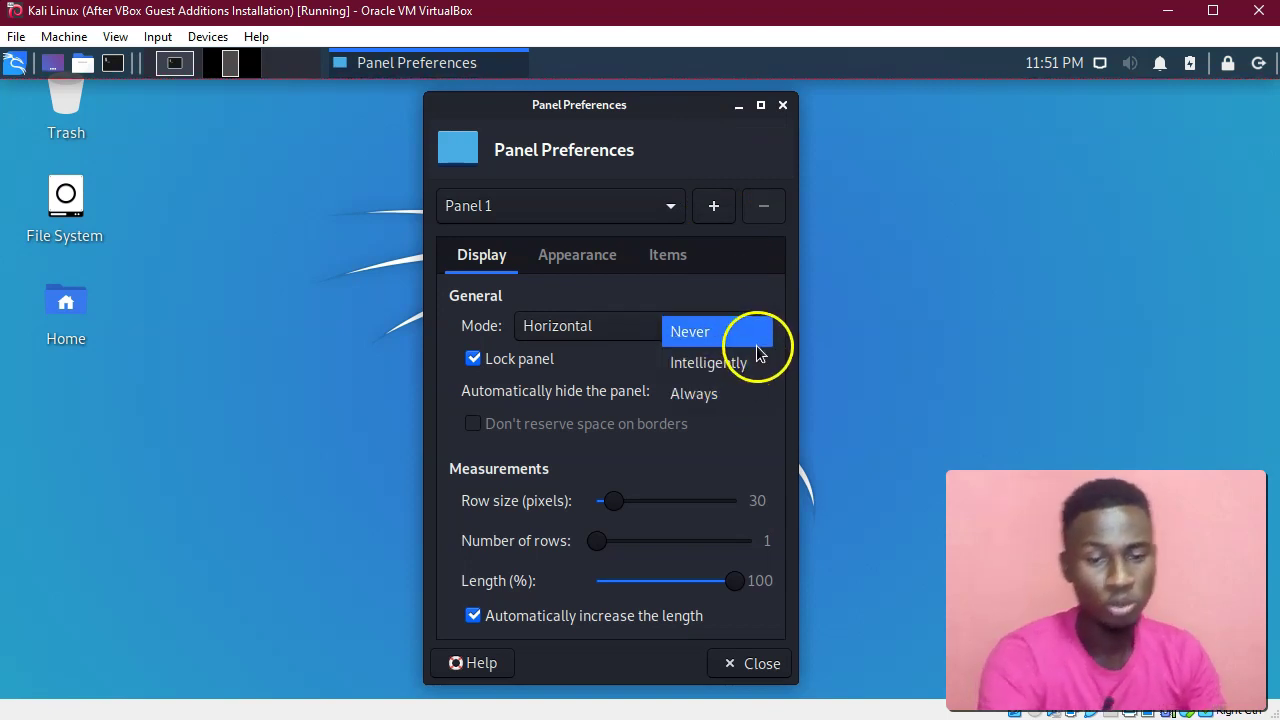
pyautogui.click(757, 347)
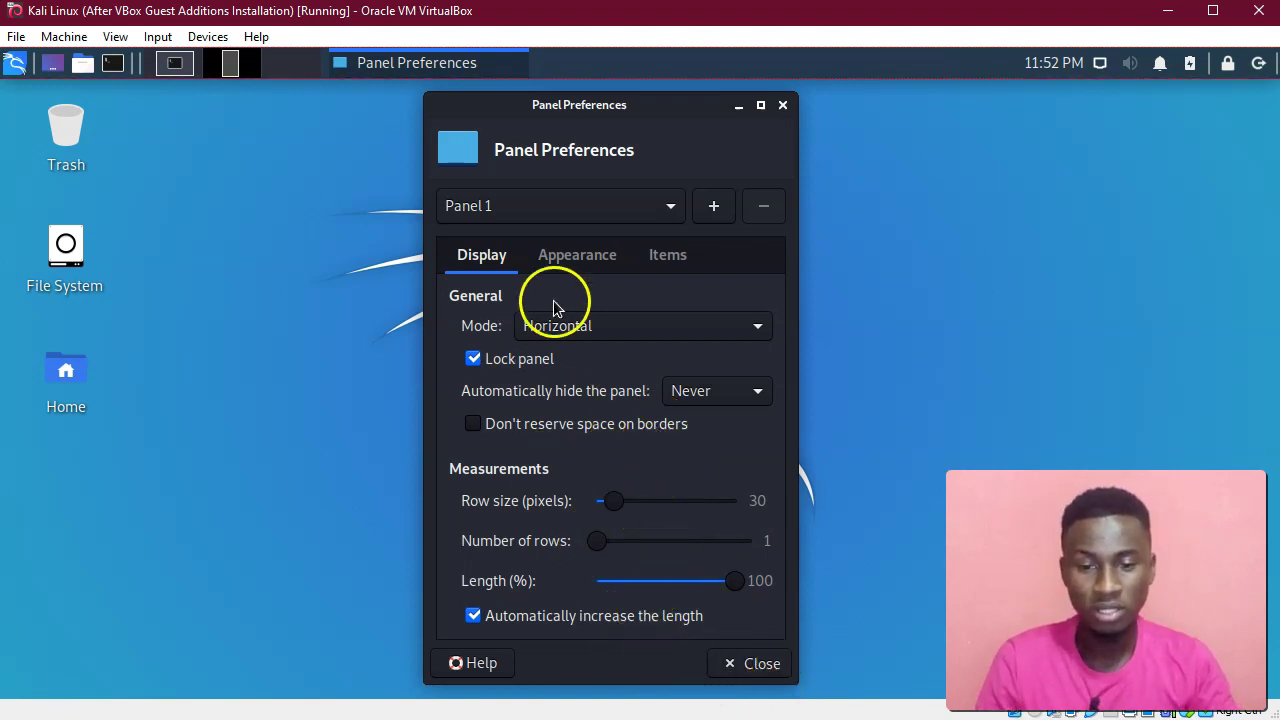
# View the Appearance tab, then the Items tab, and select the Separator after Launcher.
pyautogui.click(581, 258)
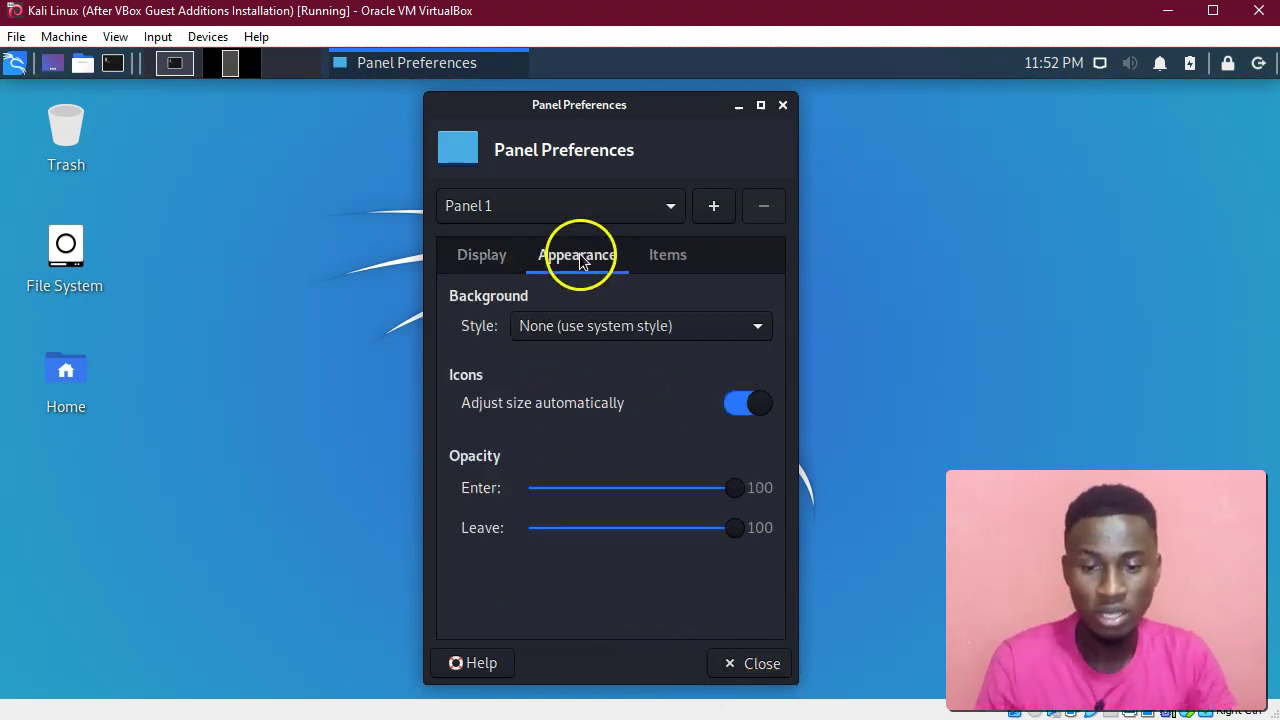
pyautogui.click(668, 262)
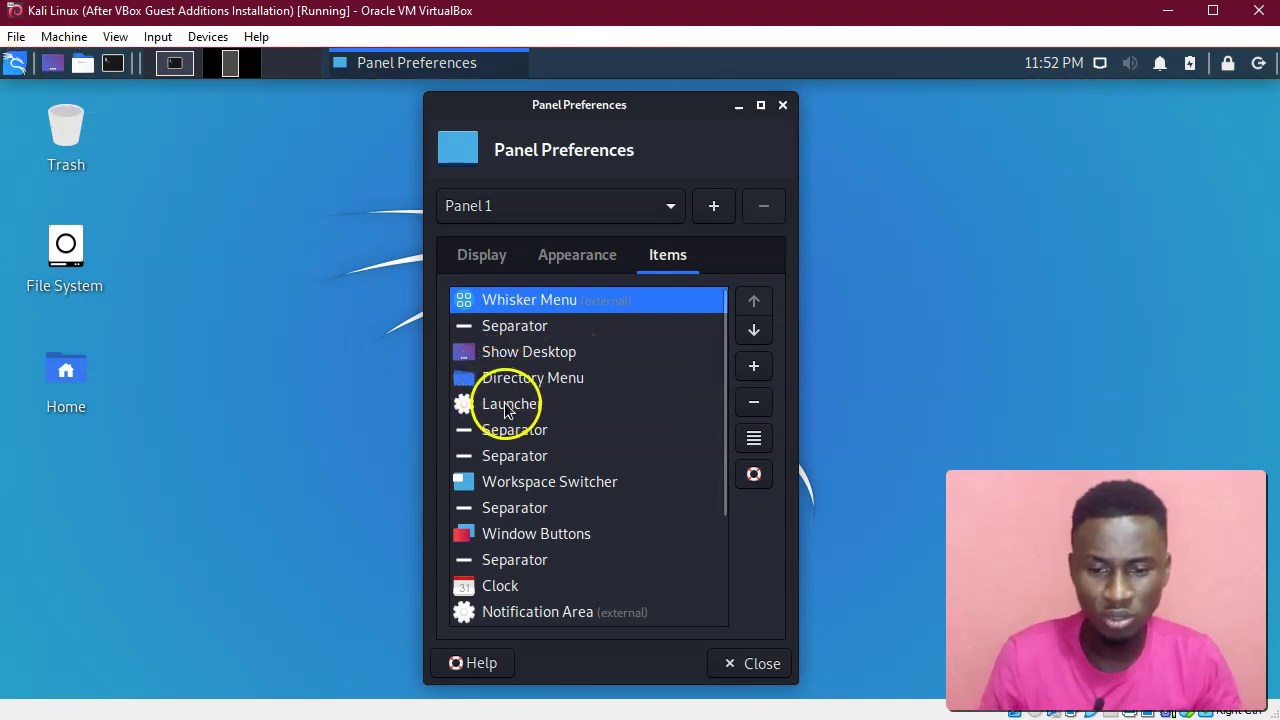
pyautogui.click(587, 438)
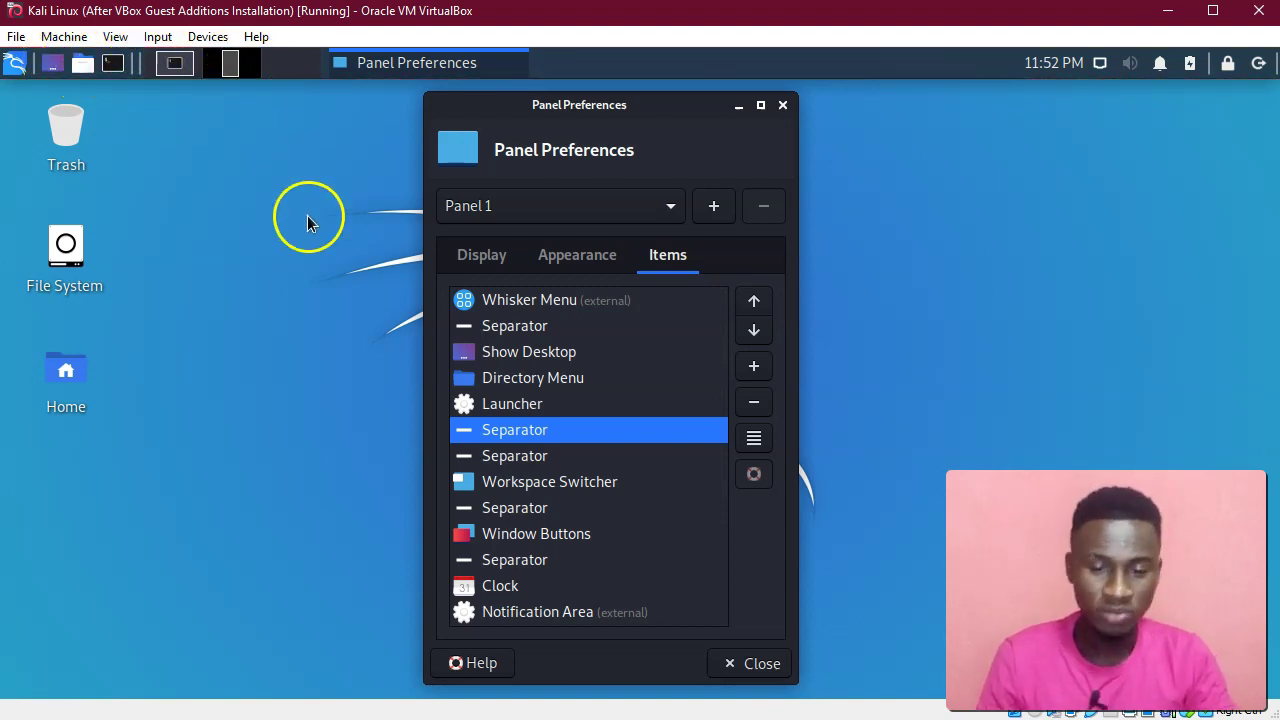
# Search 'sep' in Add New Items and add a Separator to the panel's end.
pyautogui.click(753, 370)
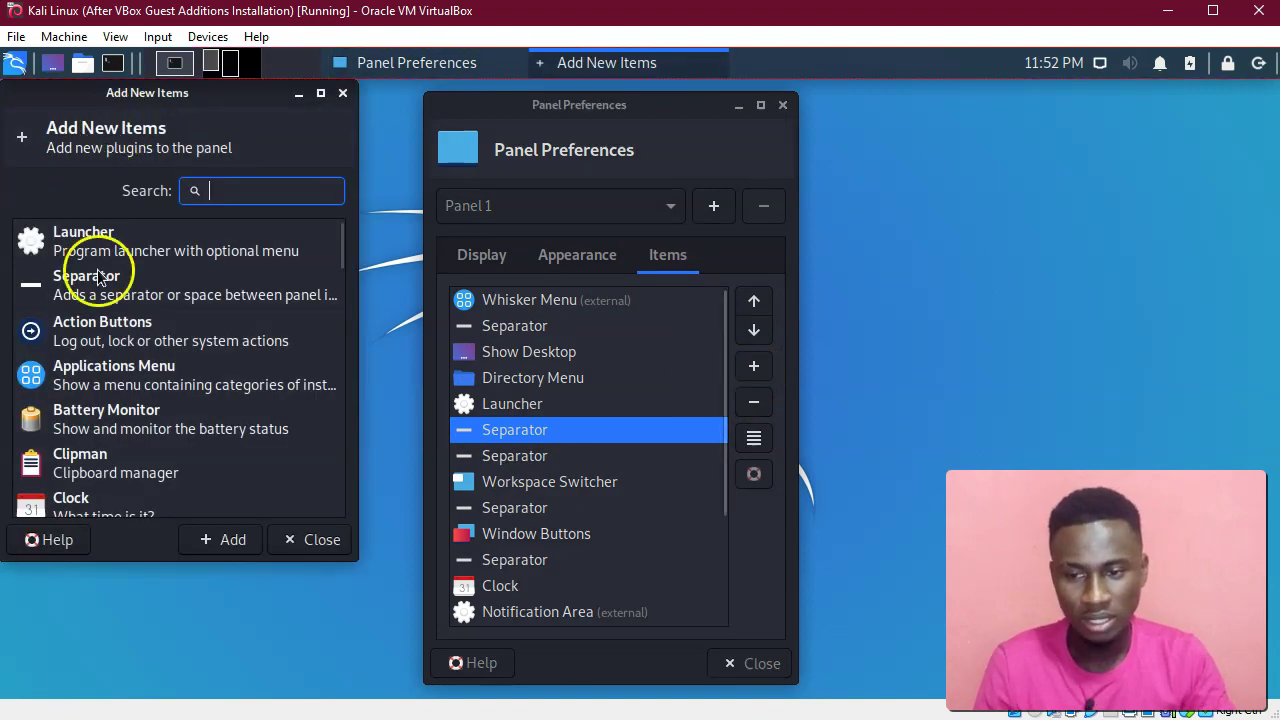
pyautogui.scroll(-4, 135, 362)
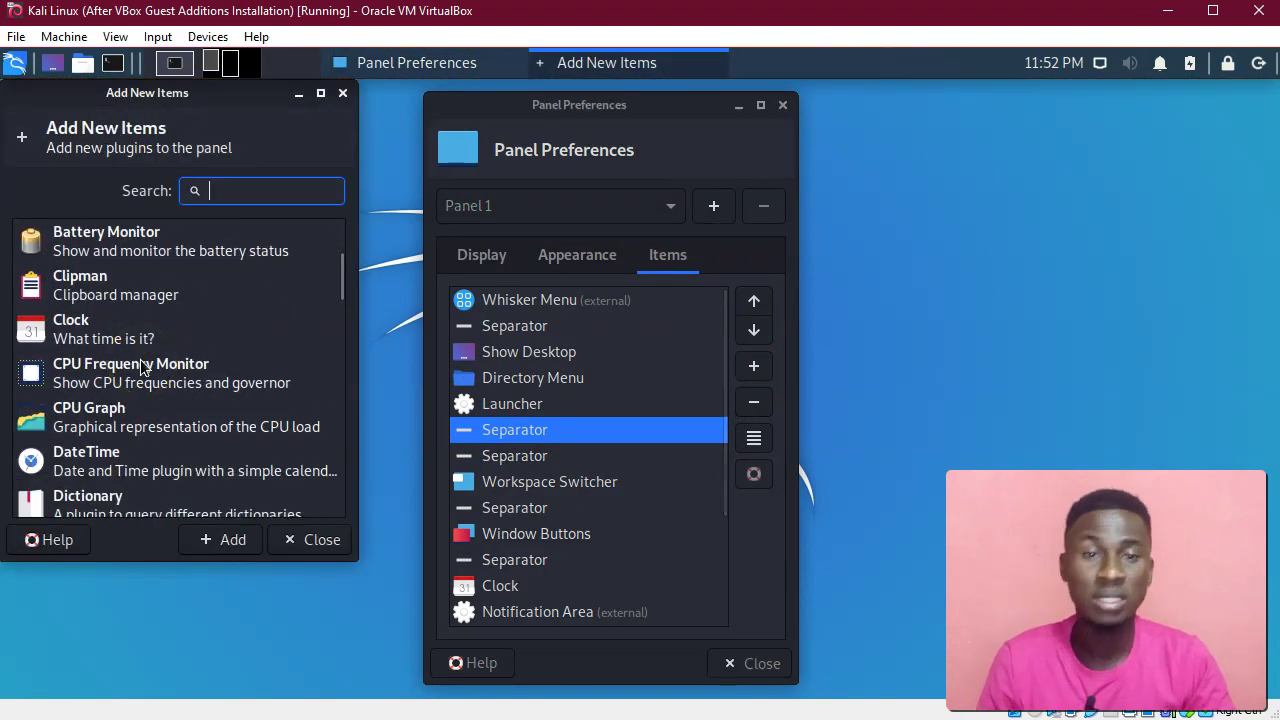
pyautogui.scroll(-4, 143, 365)
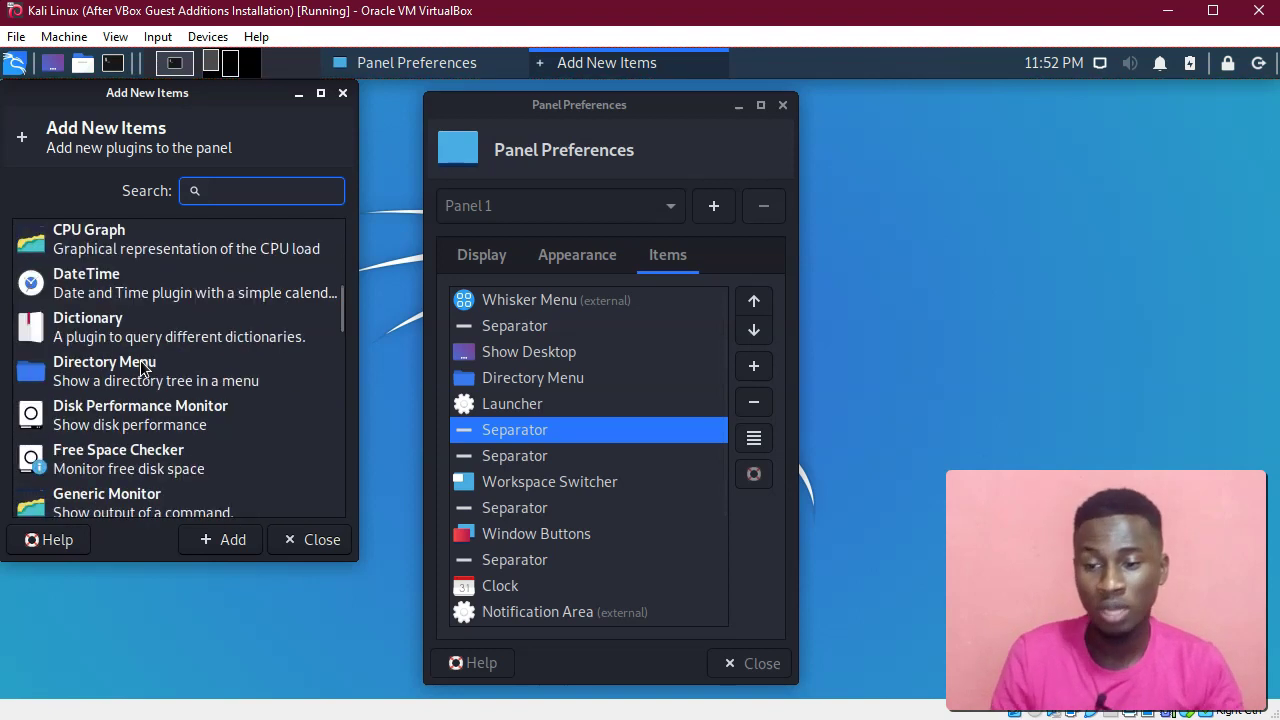
pyautogui.click(229, 195)
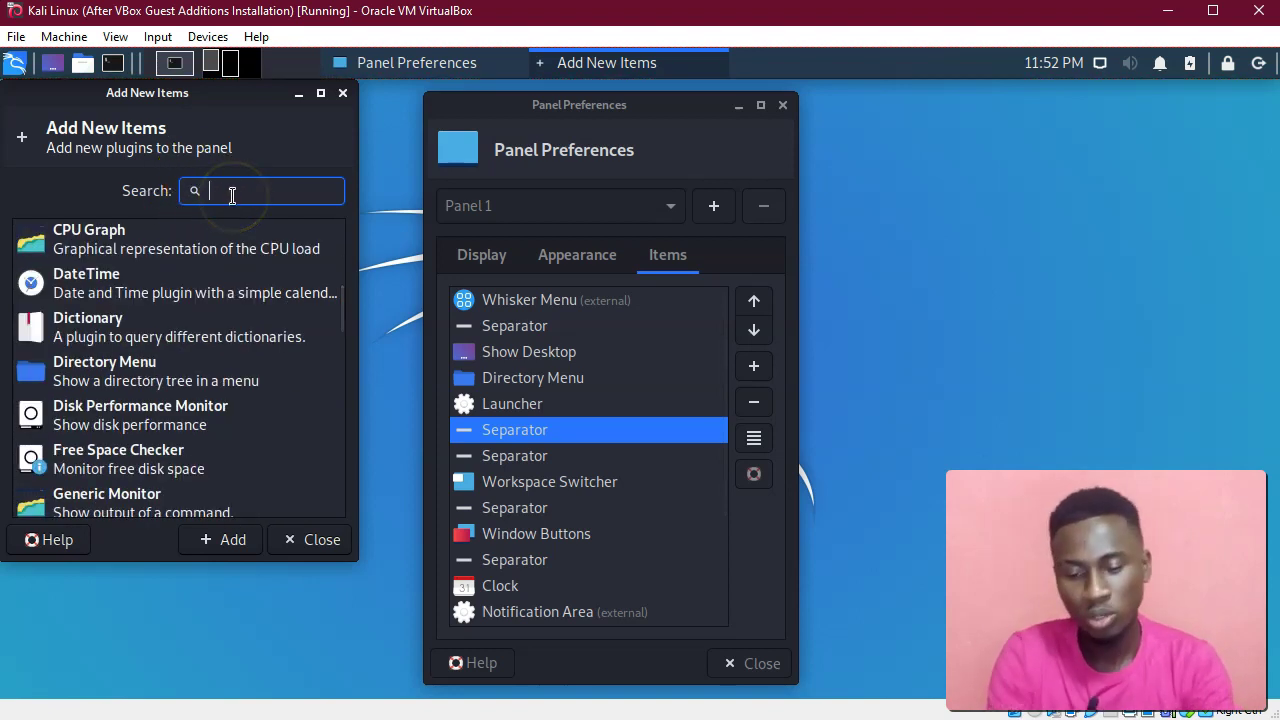
pyautogui.write('sep')
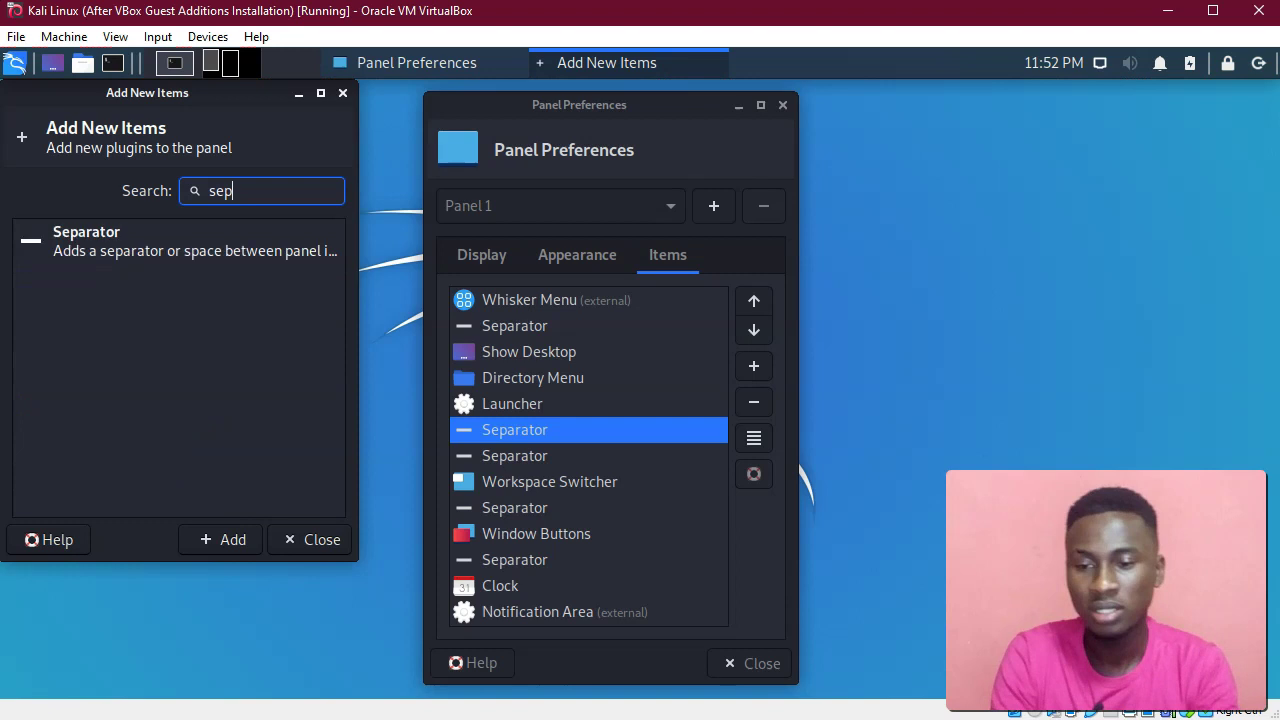
pyautogui.click(81, 237)
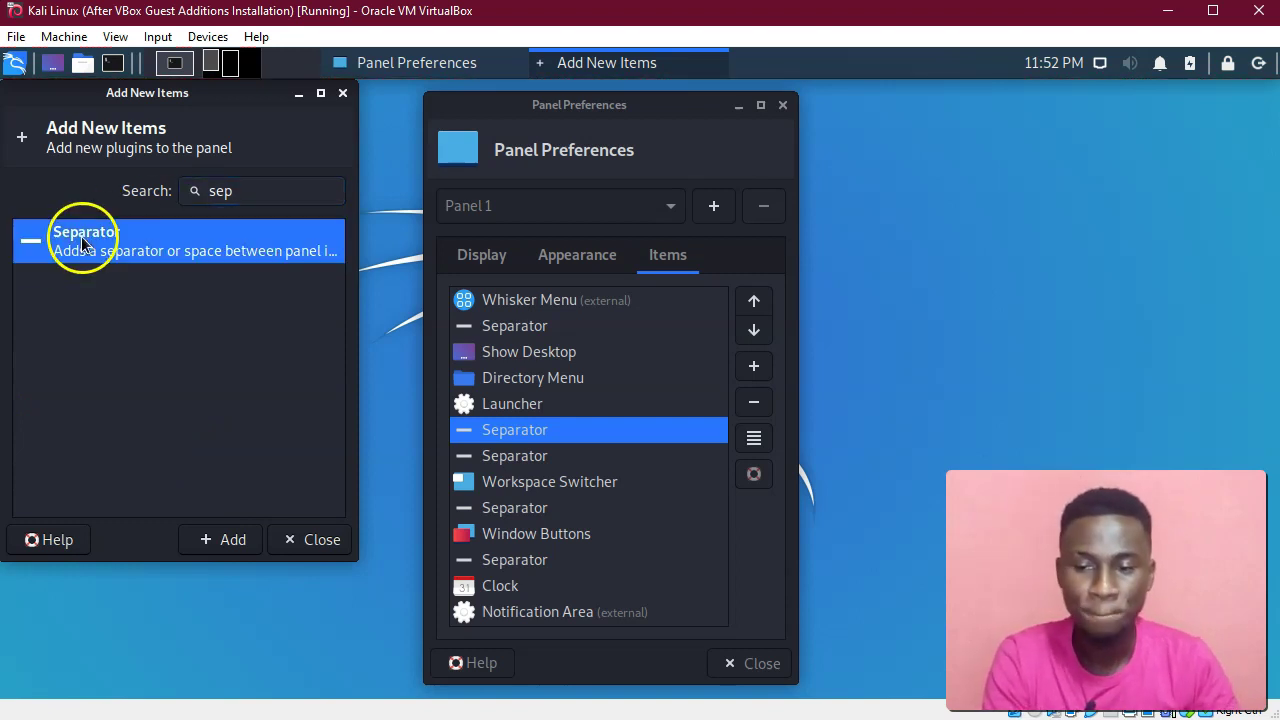
pyautogui.click(557, 500)
pyautogui.scroll(-3, 560, 505)
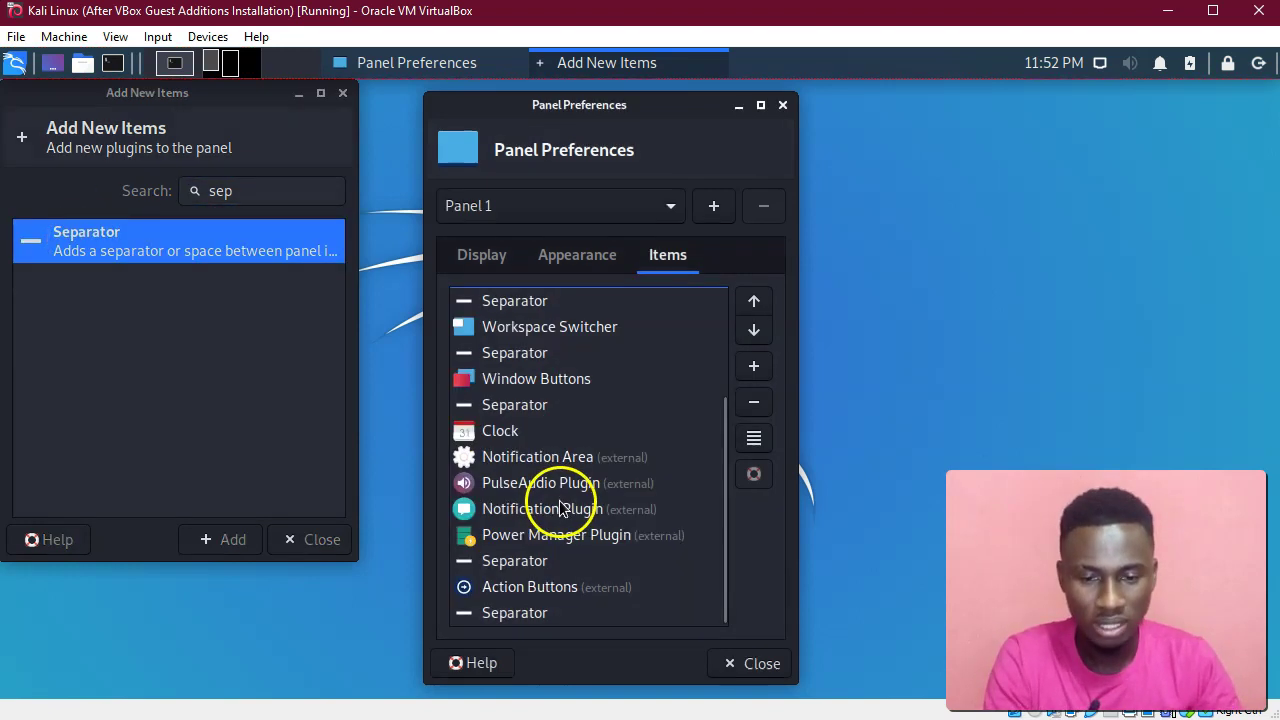
# Move the new Separator in Panel 1's Items list up so it sits just ahead of Workspace Switcher.
pyautogui.click(507, 613)
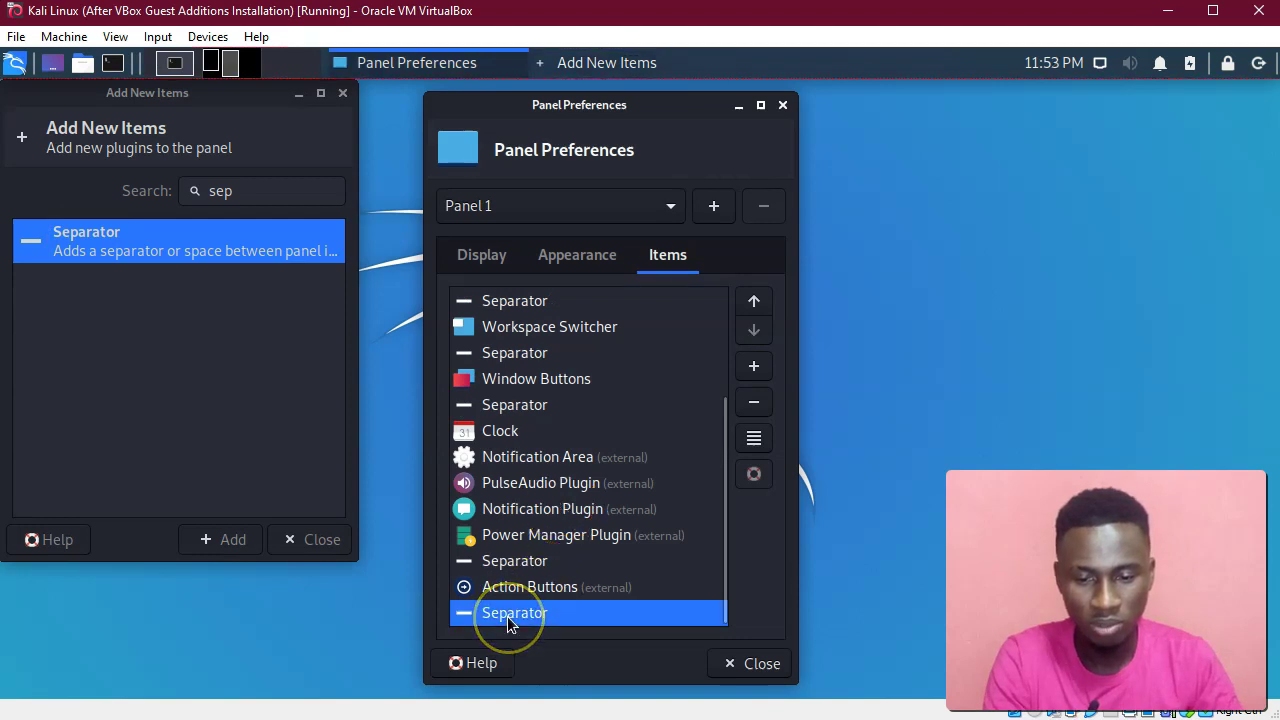
pyautogui.doubleClick(755, 306)
pyautogui.tripleClick(755, 306)
pyautogui.tripleClick(755, 306)
pyautogui.click(755, 306)
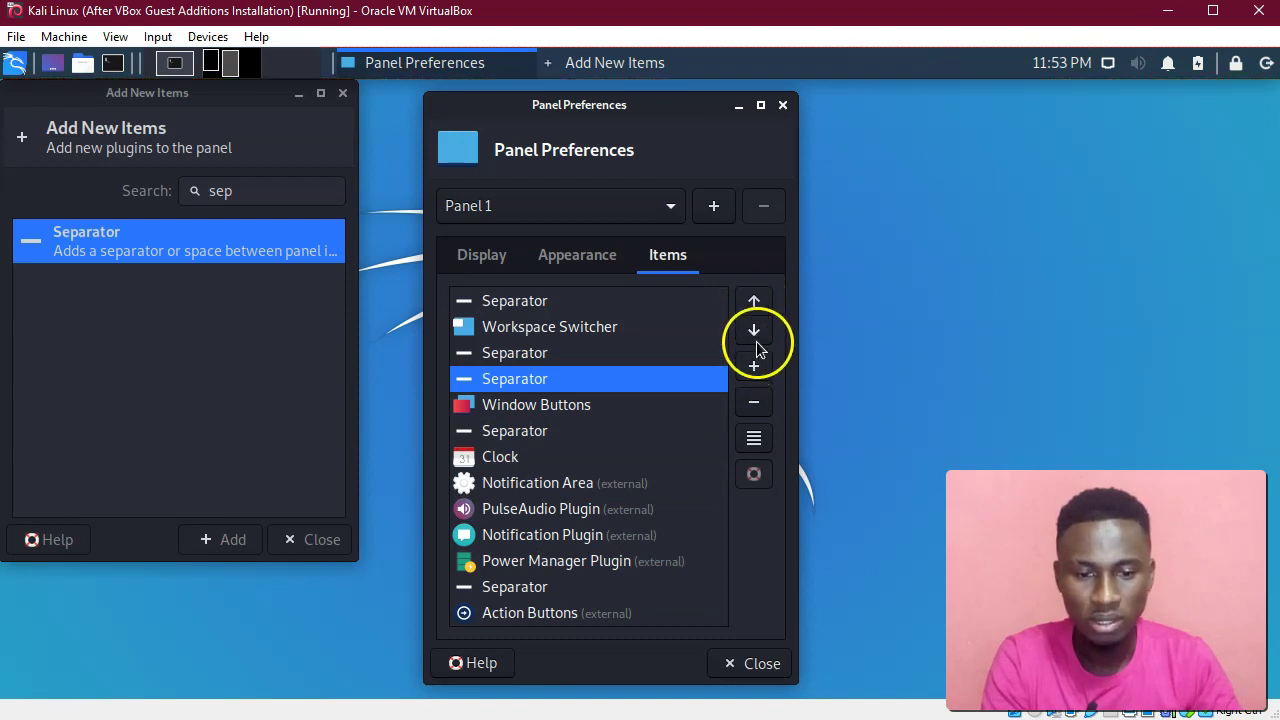
pyautogui.click(757, 340)
pyautogui.click(757, 340)
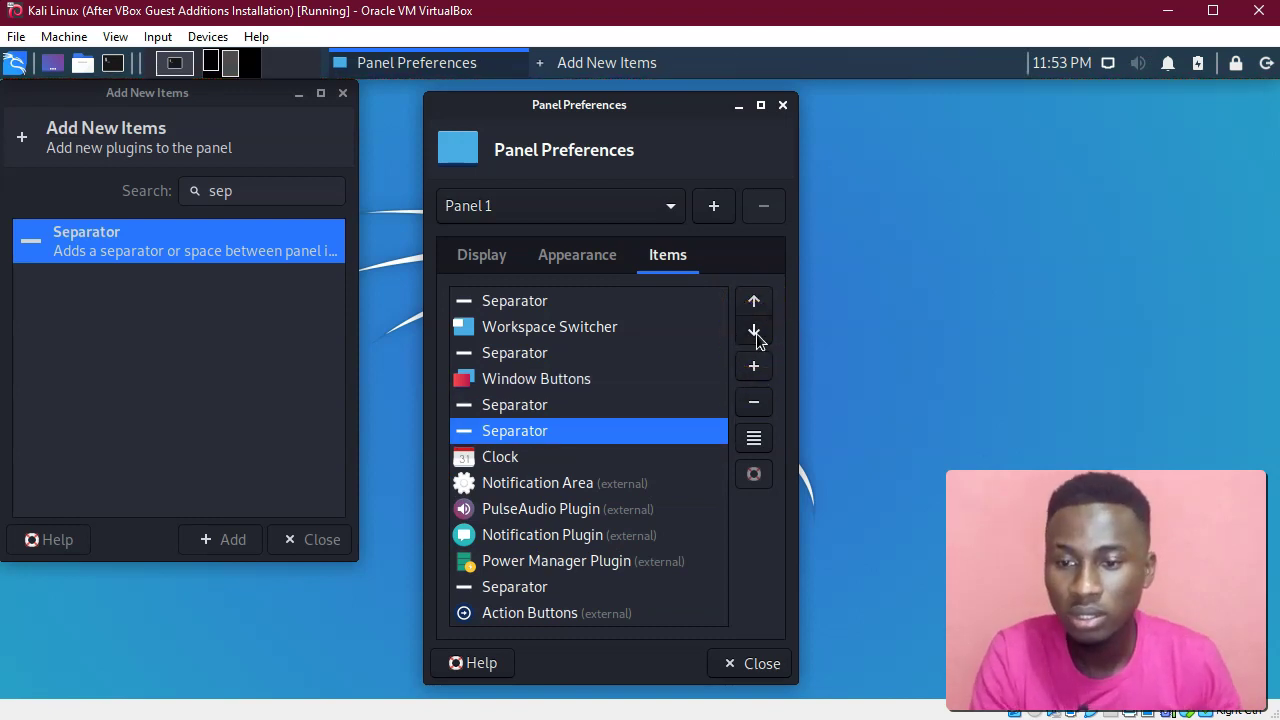
pyautogui.click(757, 340)
pyautogui.click(754, 301)
pyautogui.click(544, 431)
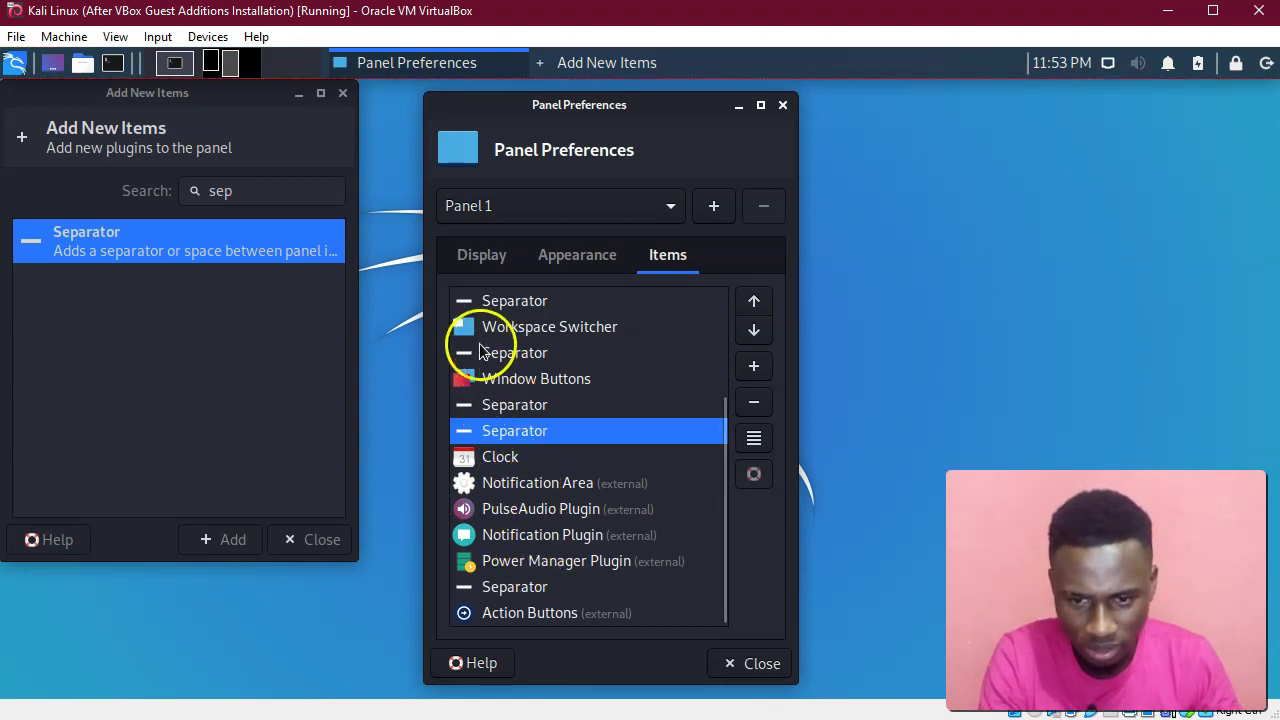
pyautogui.scroll(3, 480, 345)
pyautogui.moveTo(521, 585); pyautogui.dragTo(523, 462)
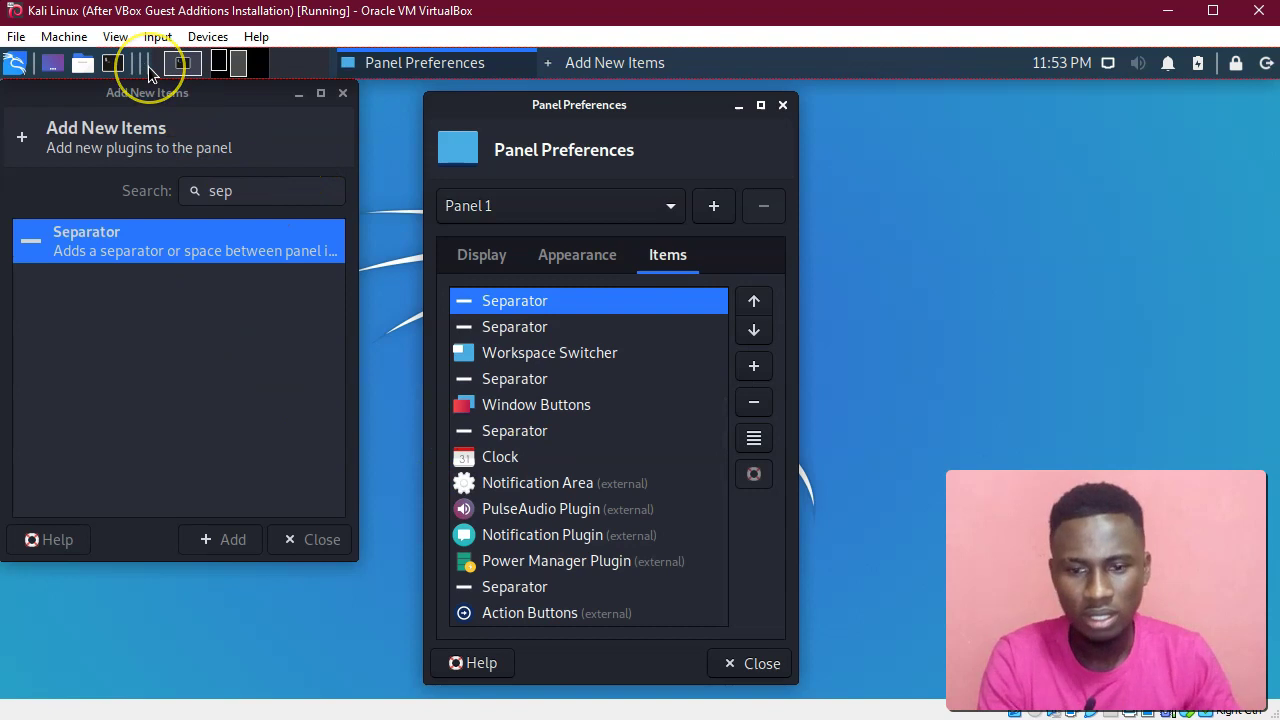
# Add three extra empty panels and drag them to new spots on the desktop.
pyautogui.click(185, 256)
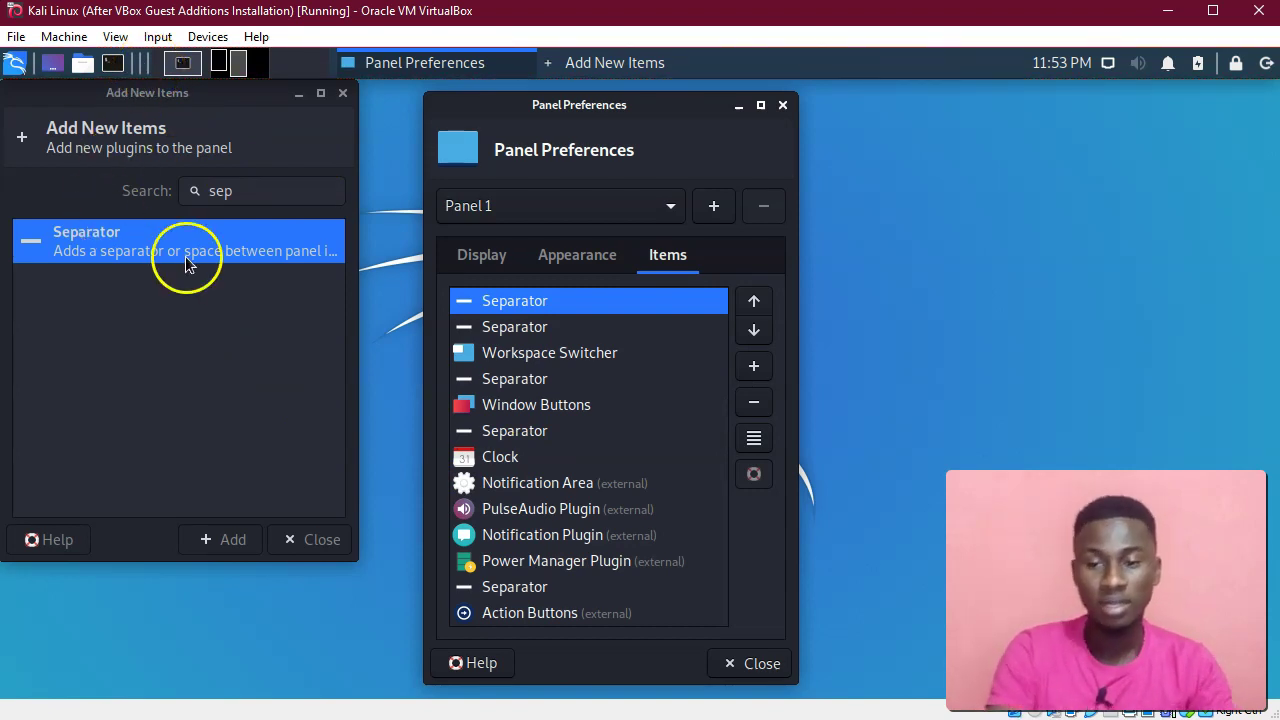
pyautogui.click(657, 205)
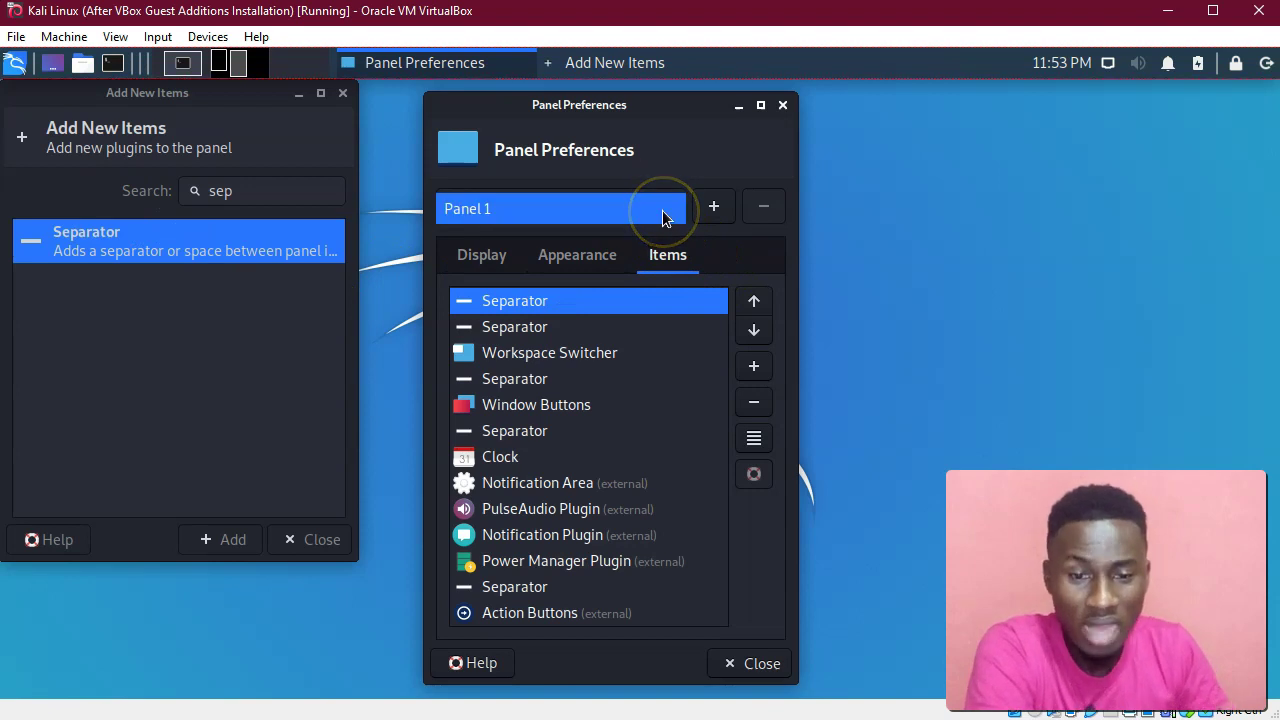
pyautogui.click(678, 207)
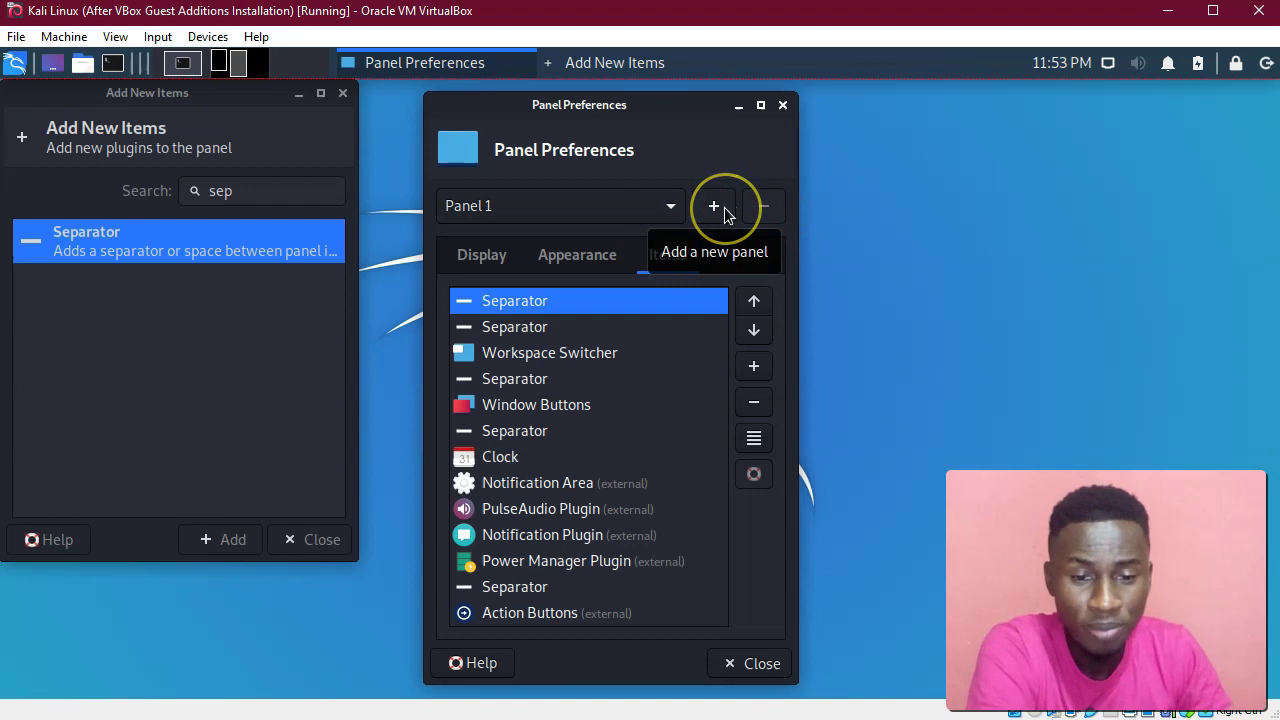
pyautogui.click(714, 206)
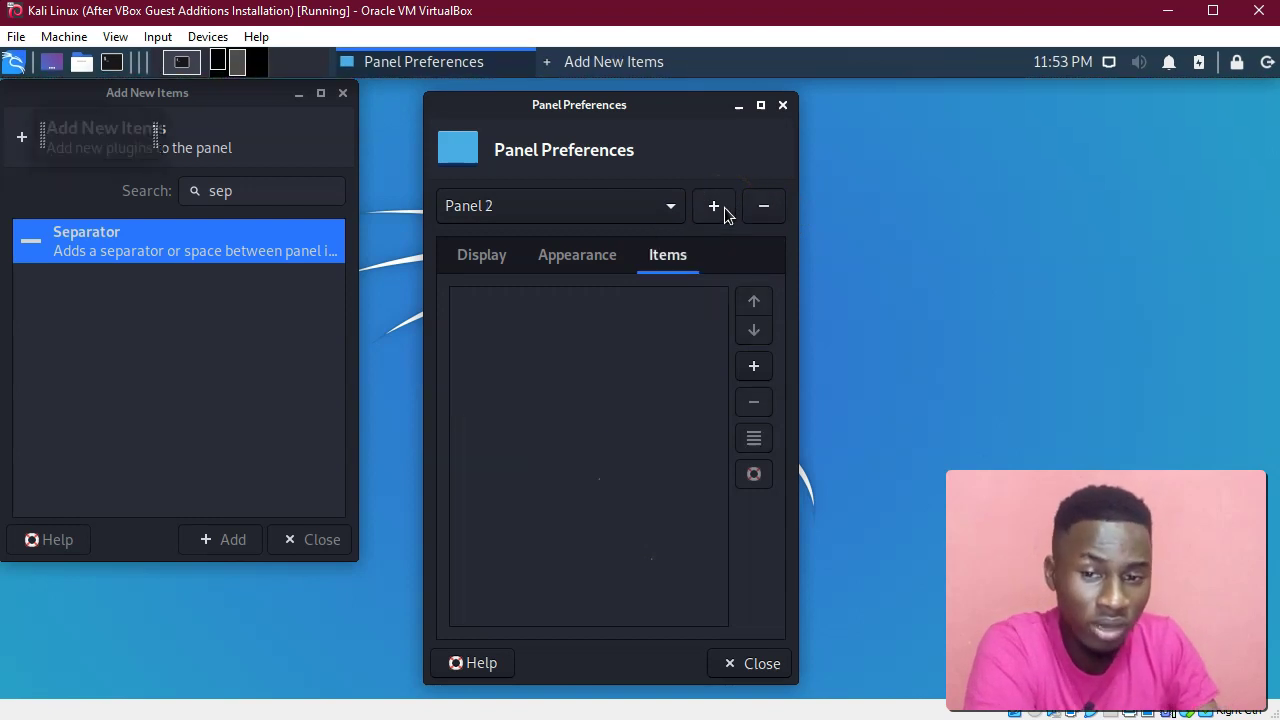
pyautogui.click(343, 93)
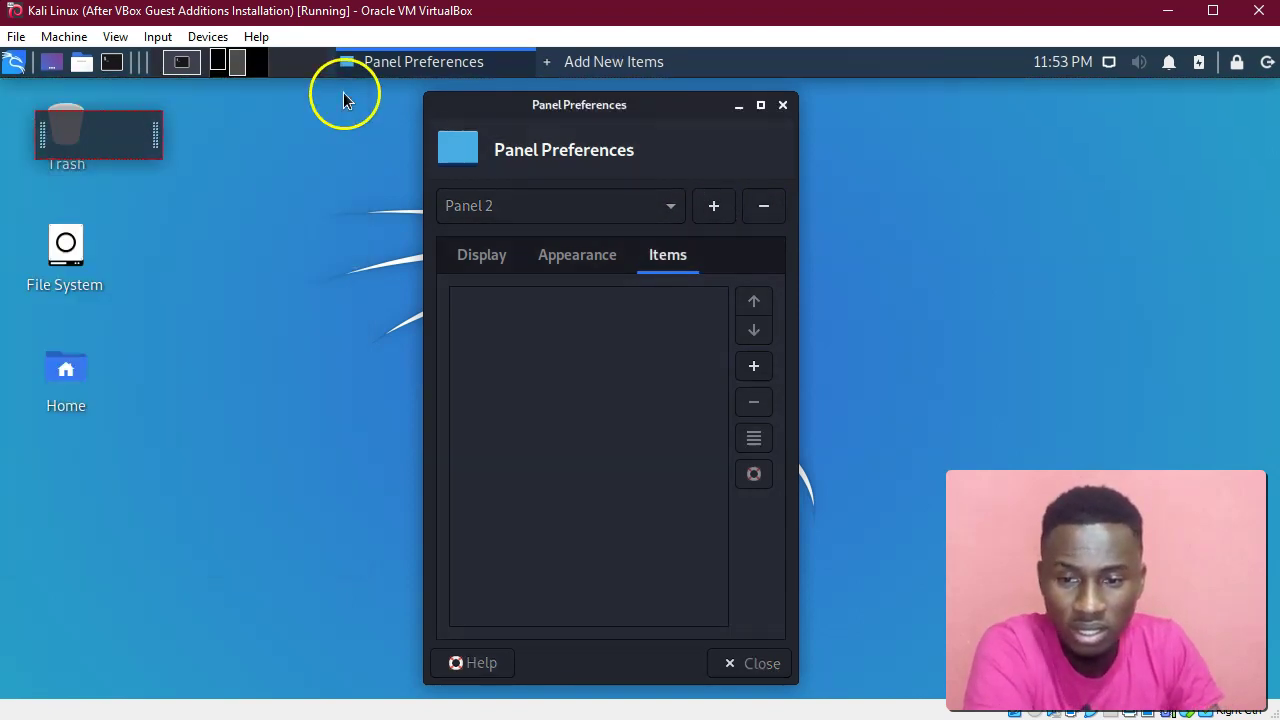
pyautogui.moveTo(128, 143); pyautogui.dragTo(148, 170)
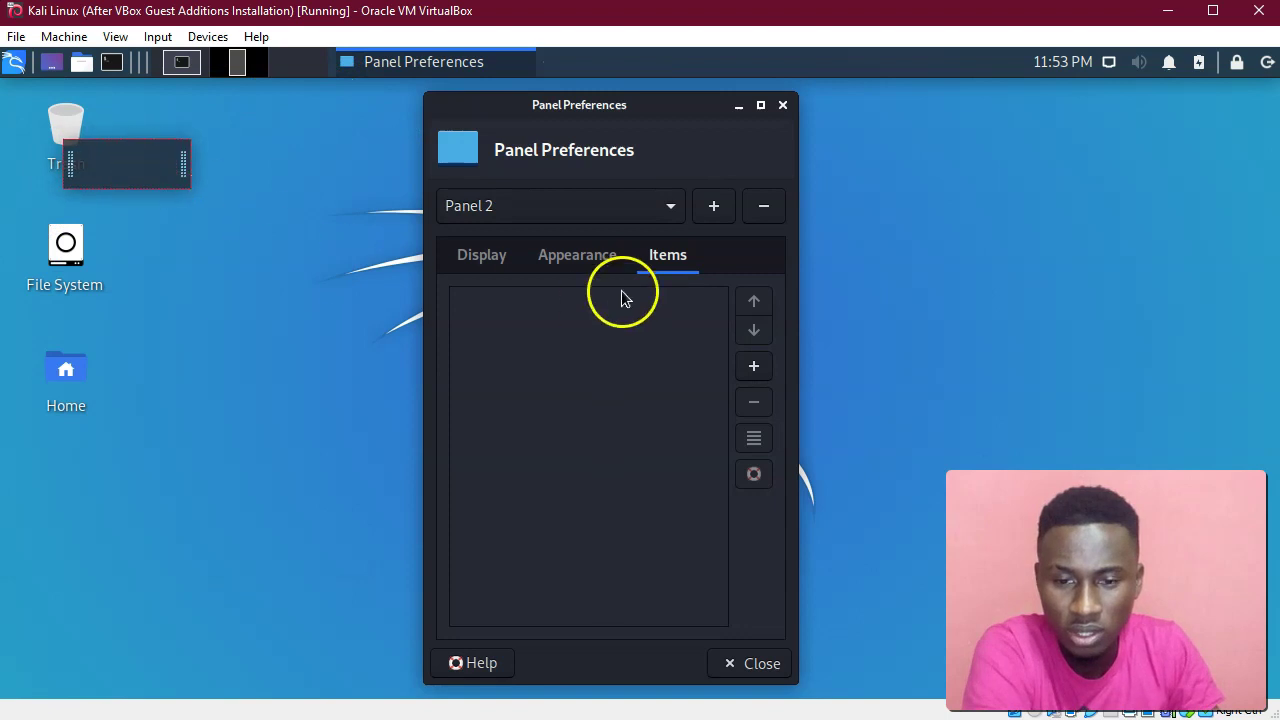
pyautogui.click(714, 208)
pyautogui.click(714, 210)
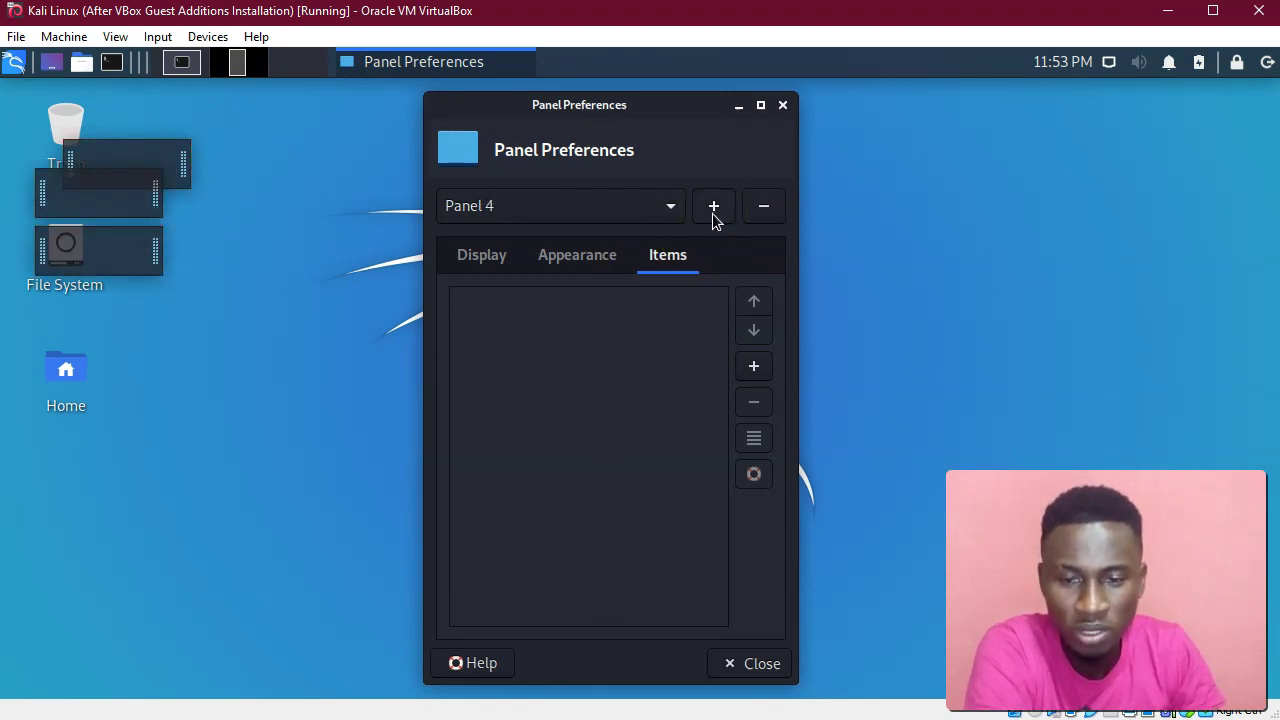
pyautogui.moveTo(66, 205); pyautogui.dragTo(124, 323)
# Remove Panel 4, then select Panel 2 and remove it as well.
pyautogui.click(765, 210)
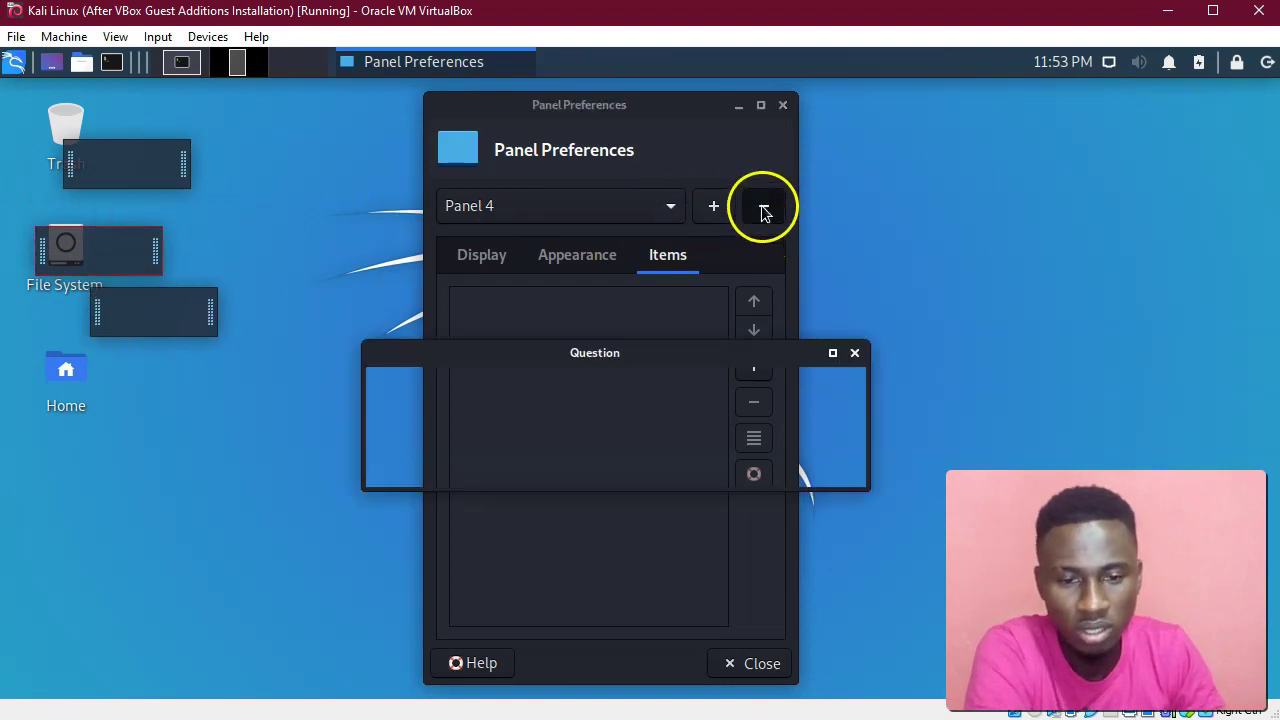
pyautogui.click(745, 476)
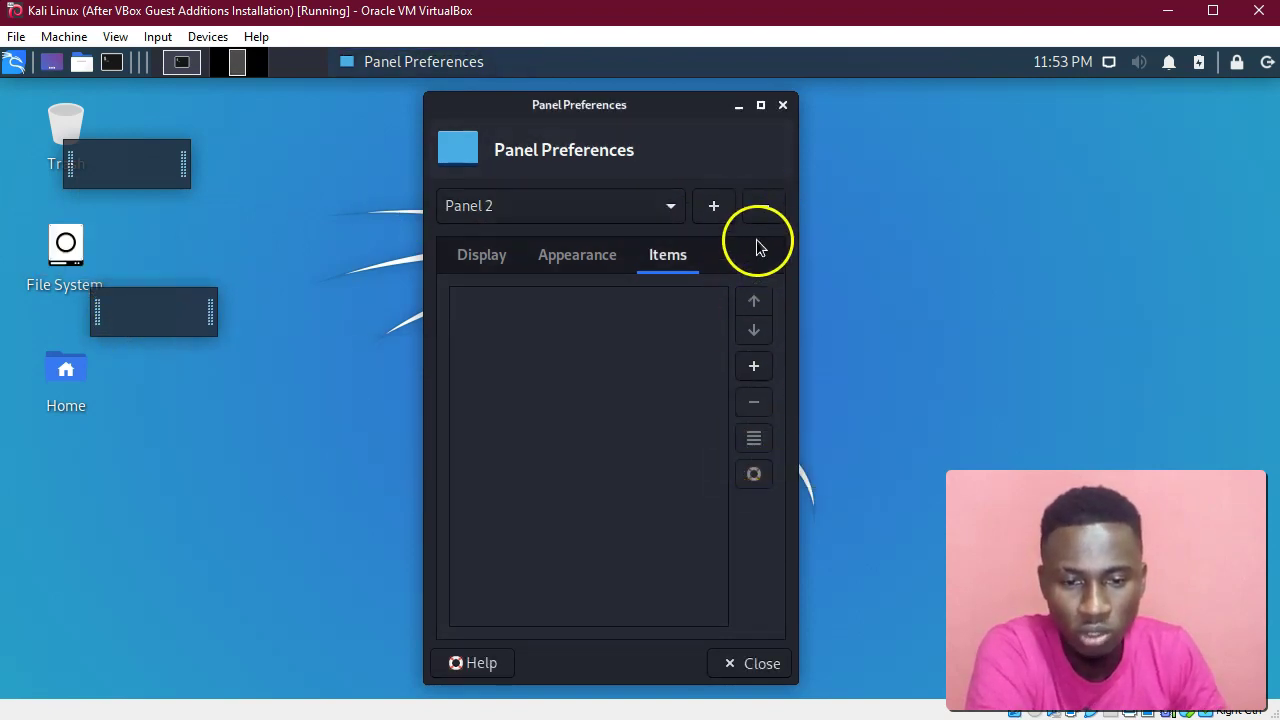
pyautogui.click(640, 210)
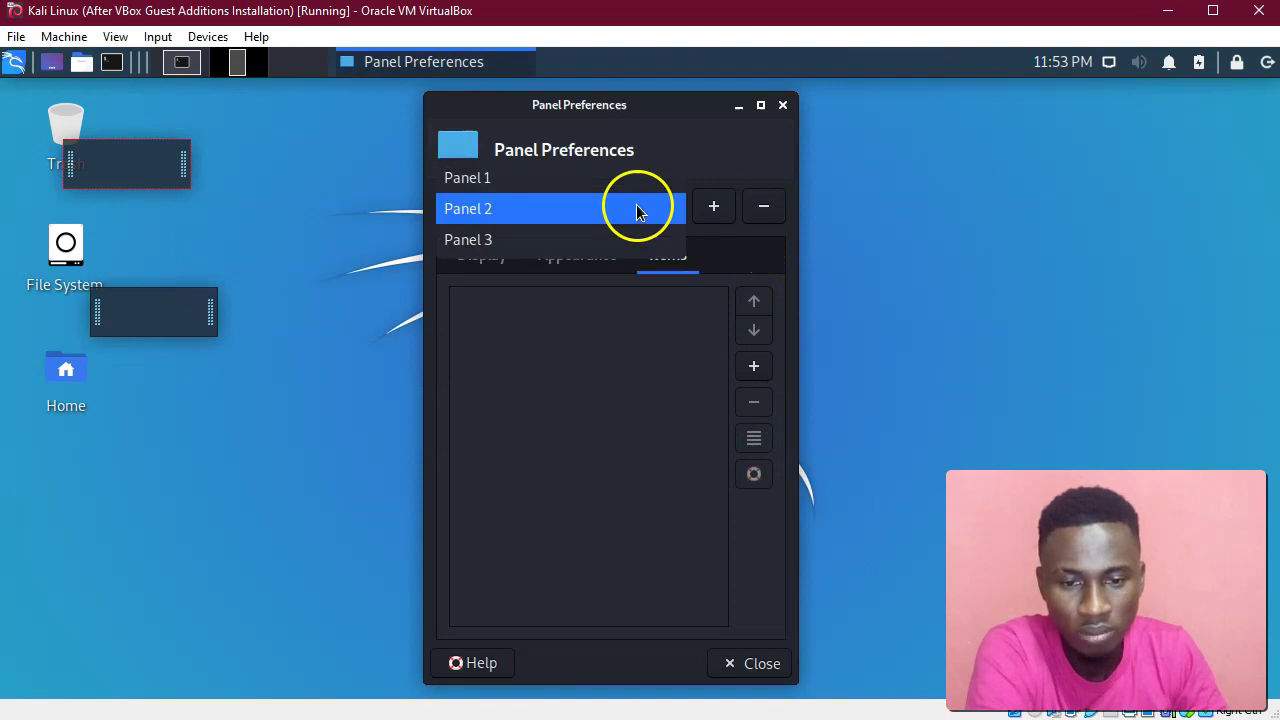
pyautogui.click(521, 190)
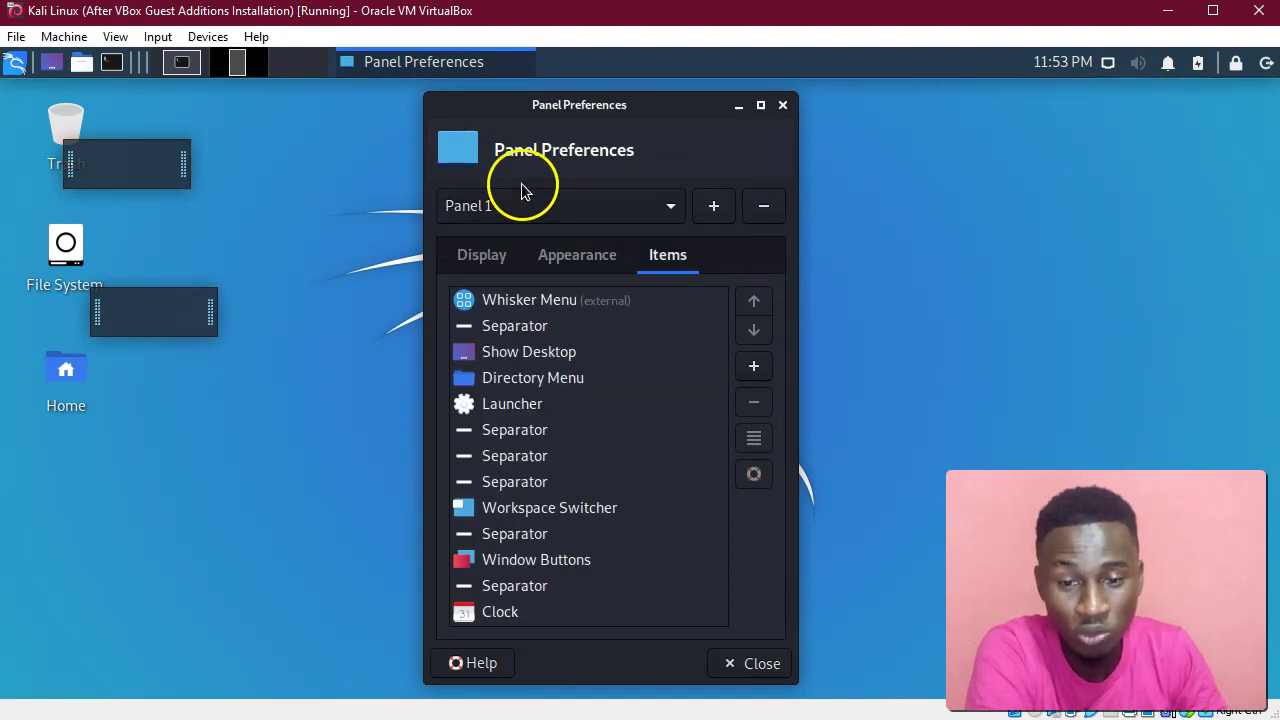
pyautogui.click(528, 211)
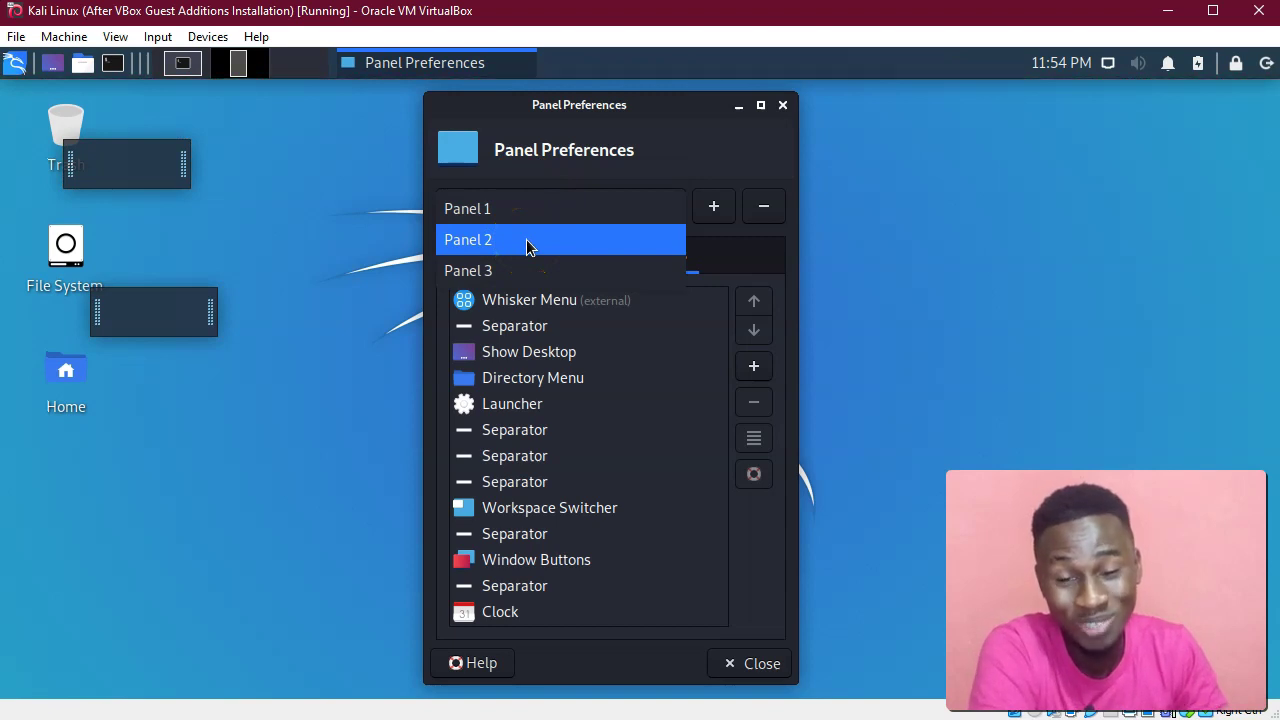
pyautogui.click(526, 239)
pyautogui.click(755, 210)
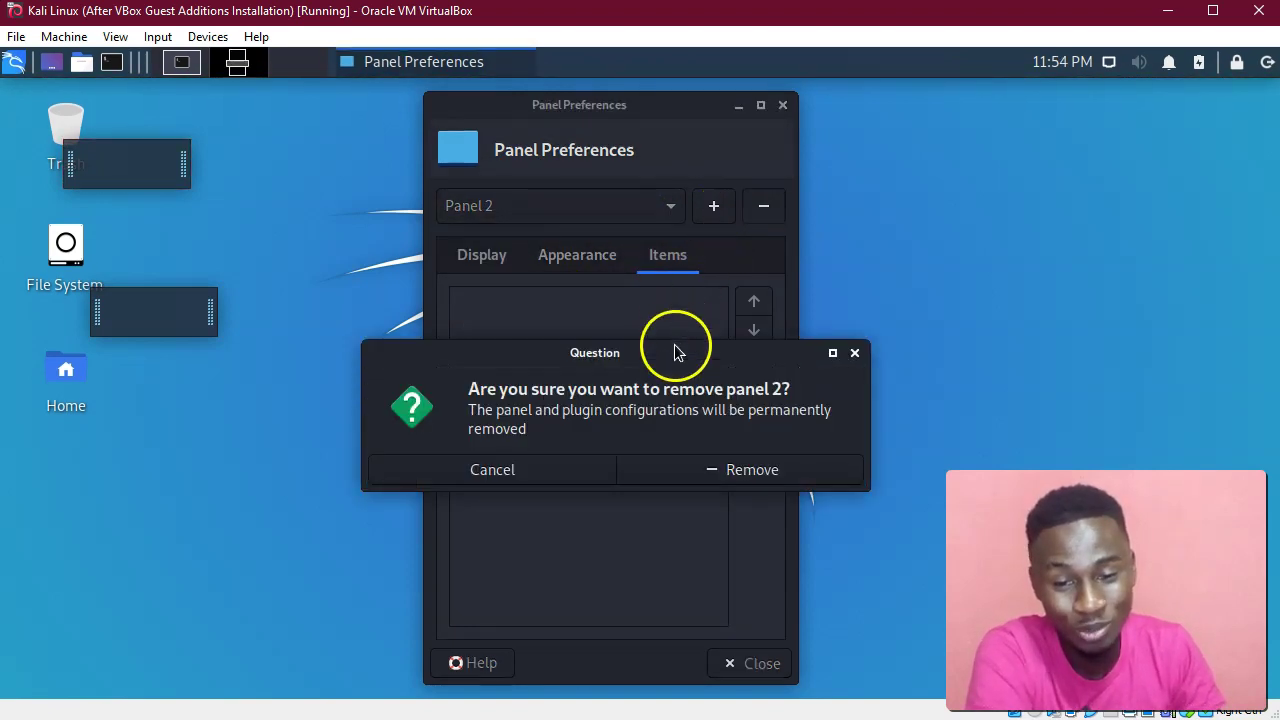
pyautogui.click(694, 472)
# Remove Panel 3 and close Panel Preferences.
pyautogui.click(607, 209)
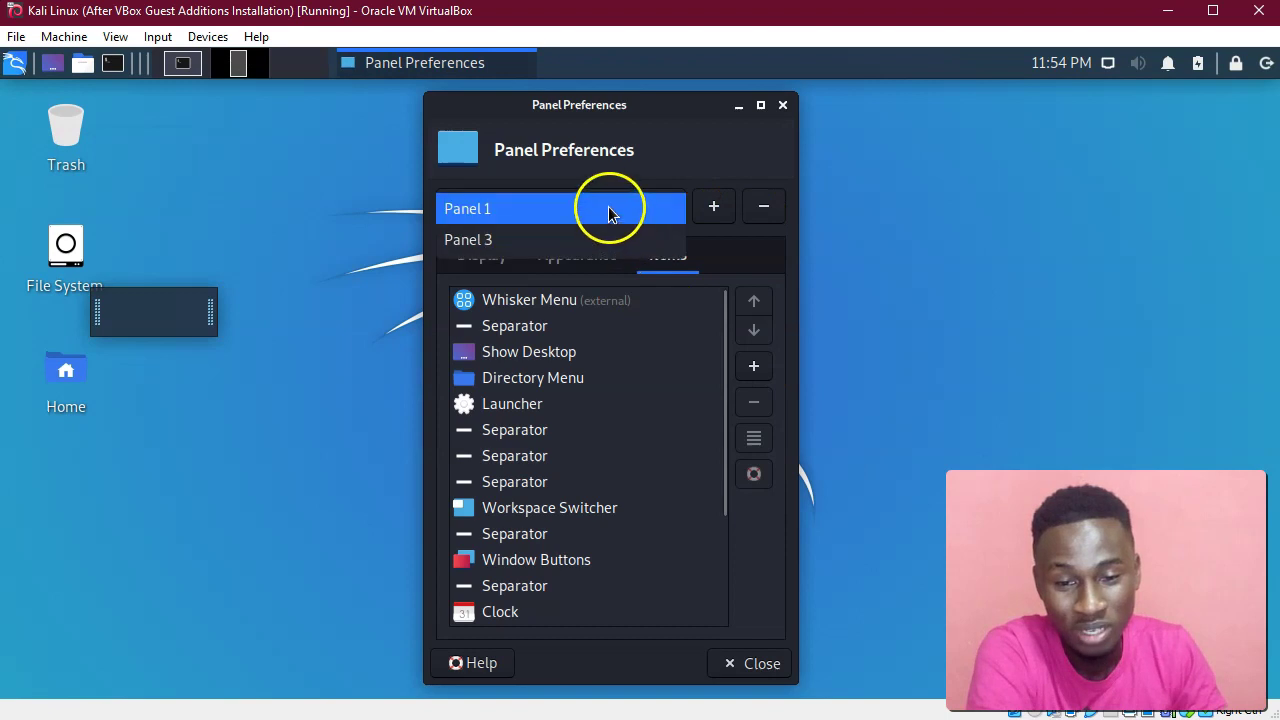
pyautogui.click(612, 237)
pyautogui.click(768, 208)
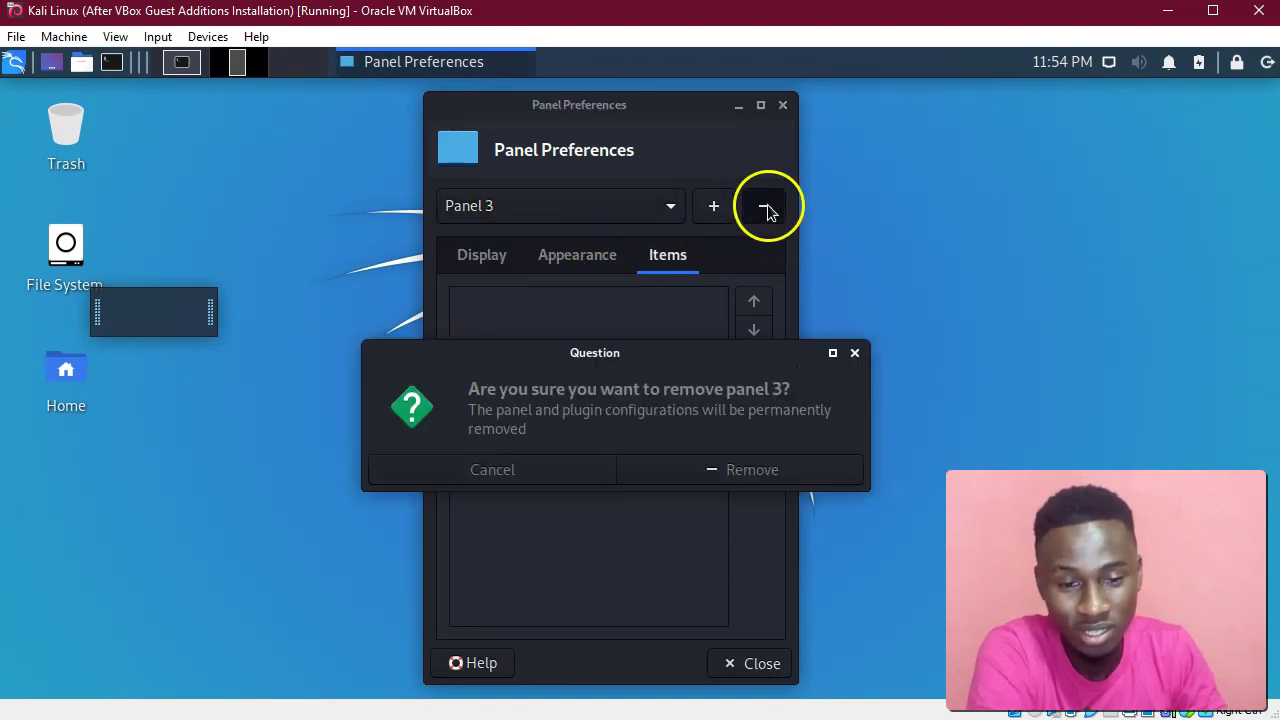
pyautogui.click(755, 471)
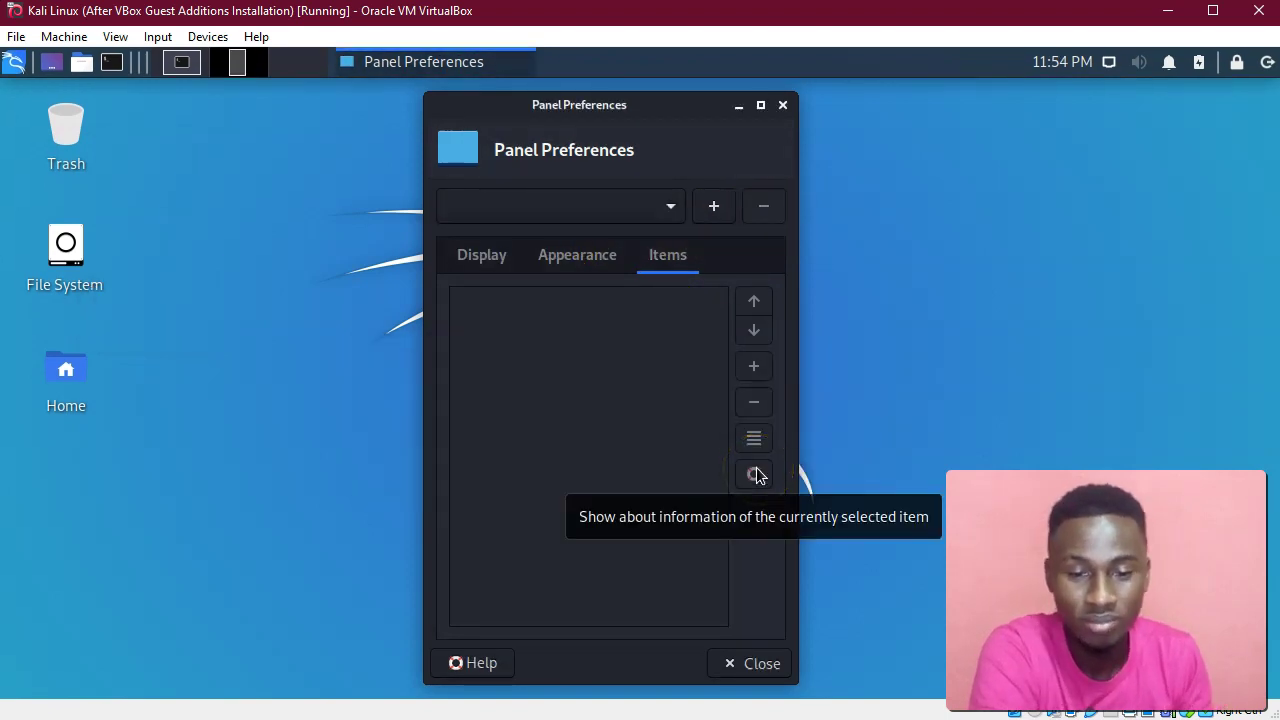
pyautogui.click(778, 665)
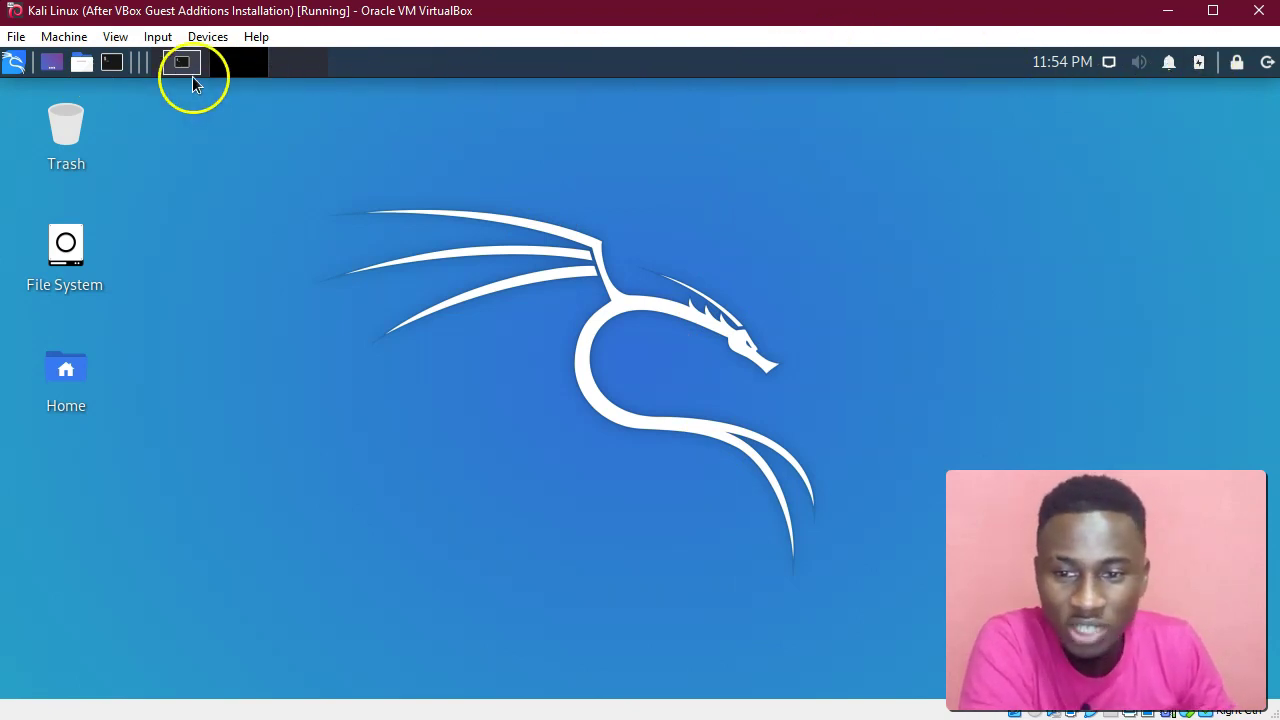
pyautogui.click(16, 63)
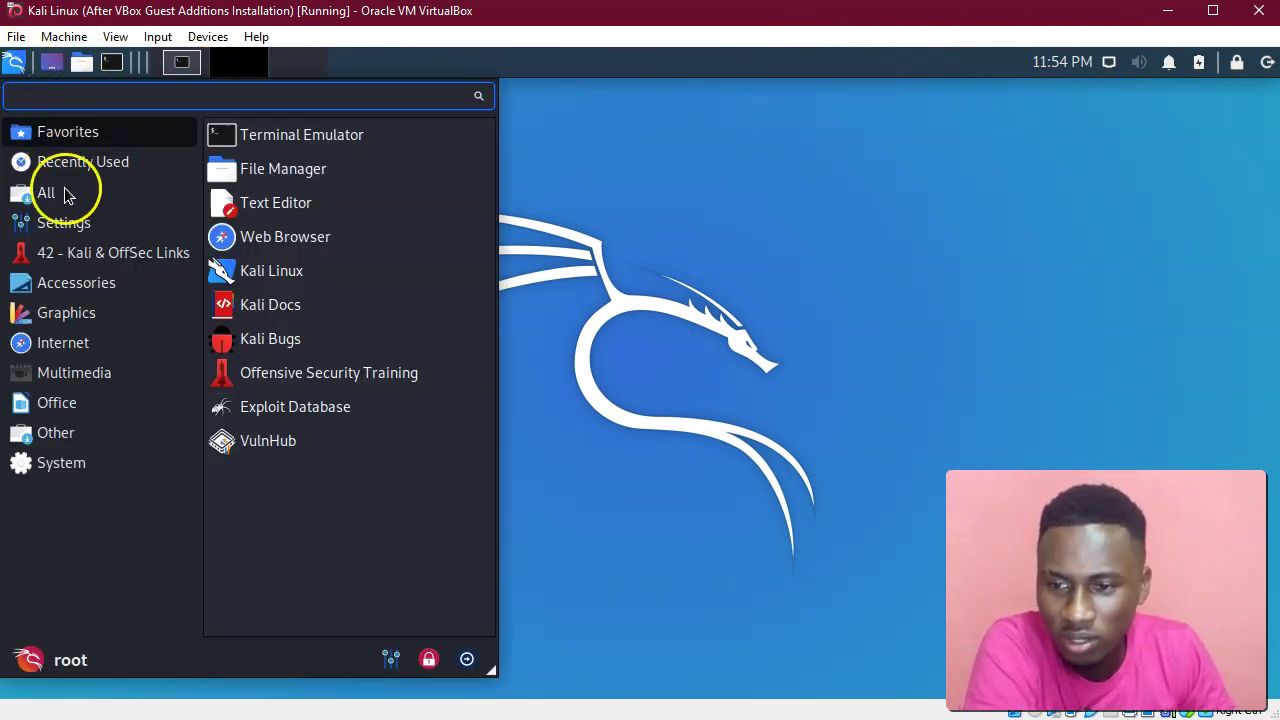
pyautogui.click(87, 228)
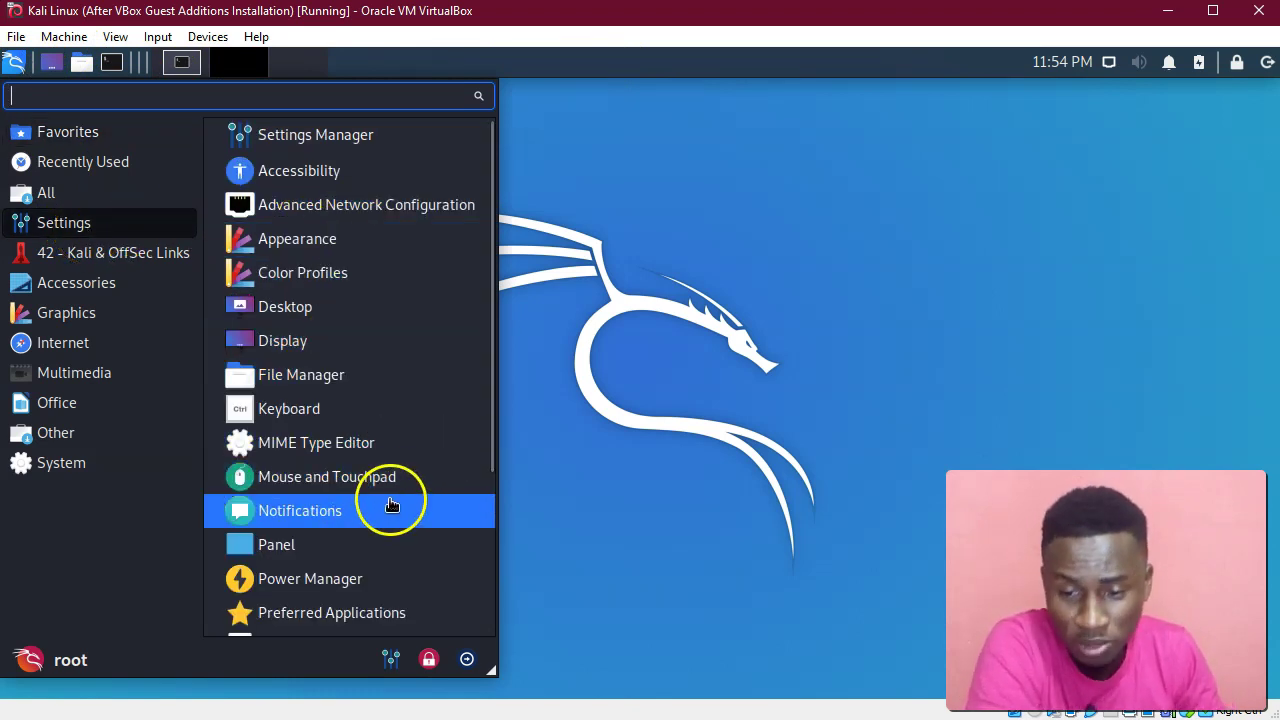
pyautogui.click(387, 550)
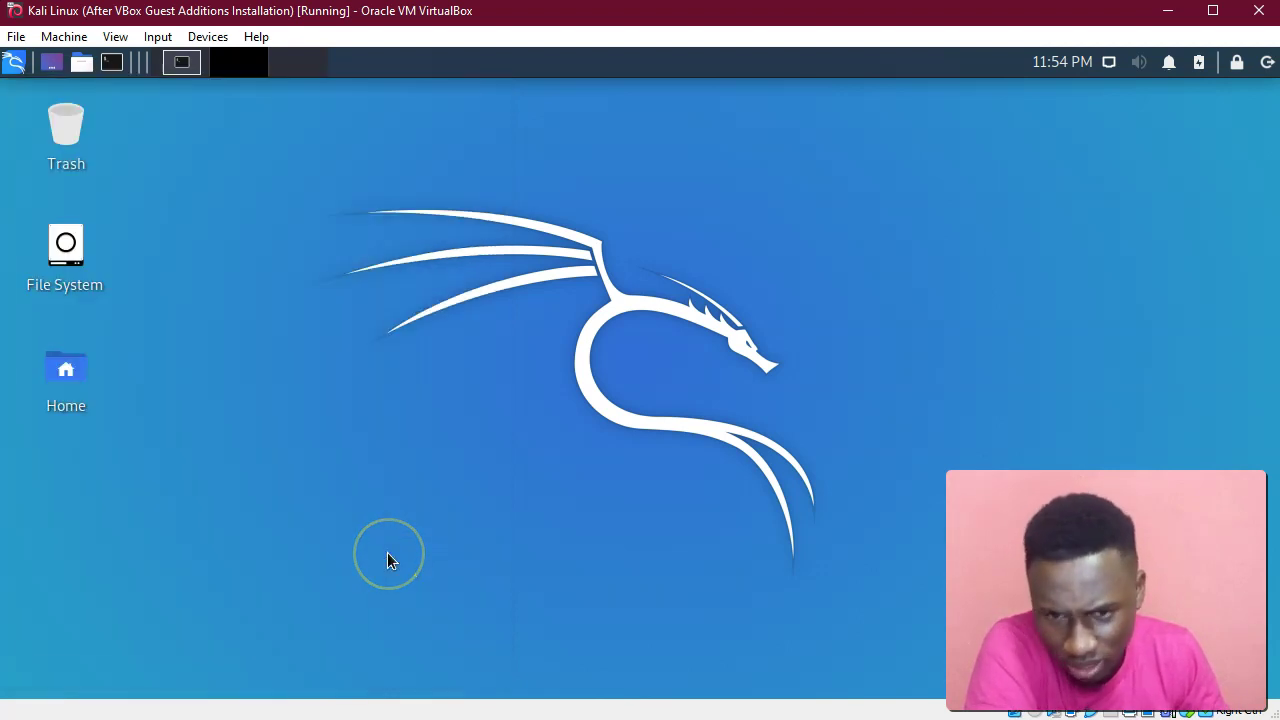
pyautogui.moveTo(190, 92); pyautogui.dragTo(613, 119)
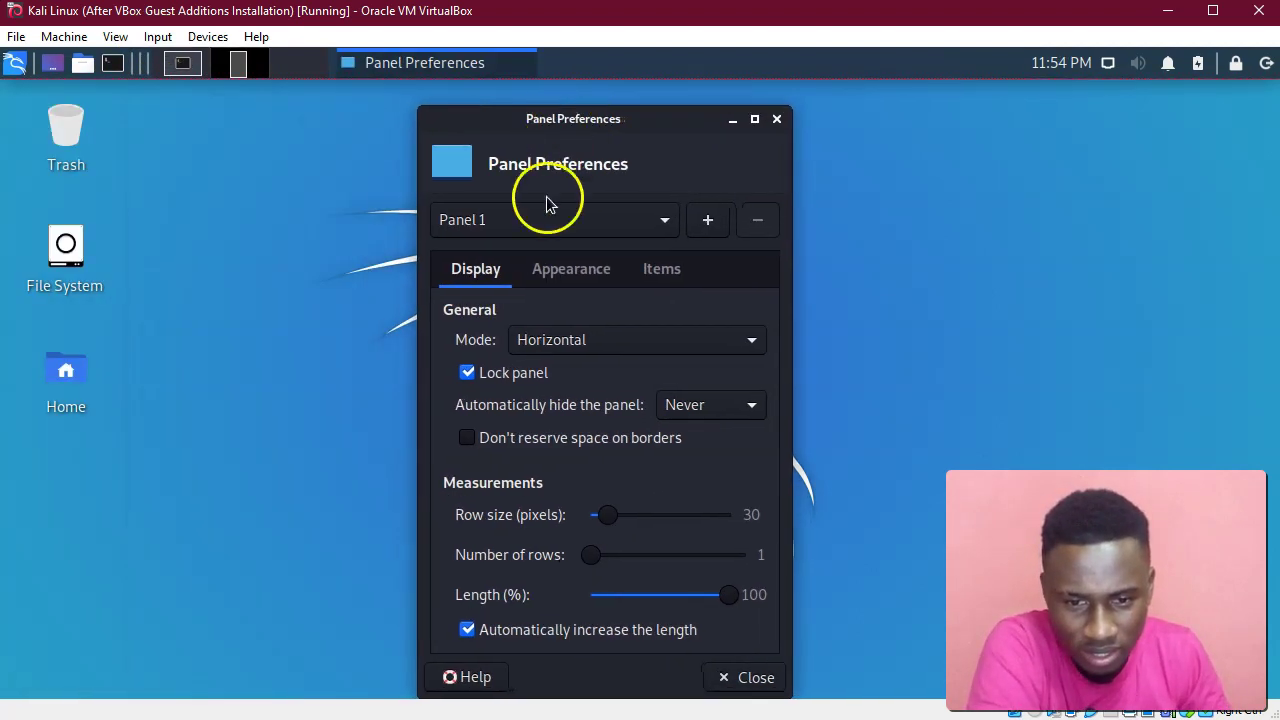
pyautogui.click(563, 276)
pyautogui.click(672, 276)
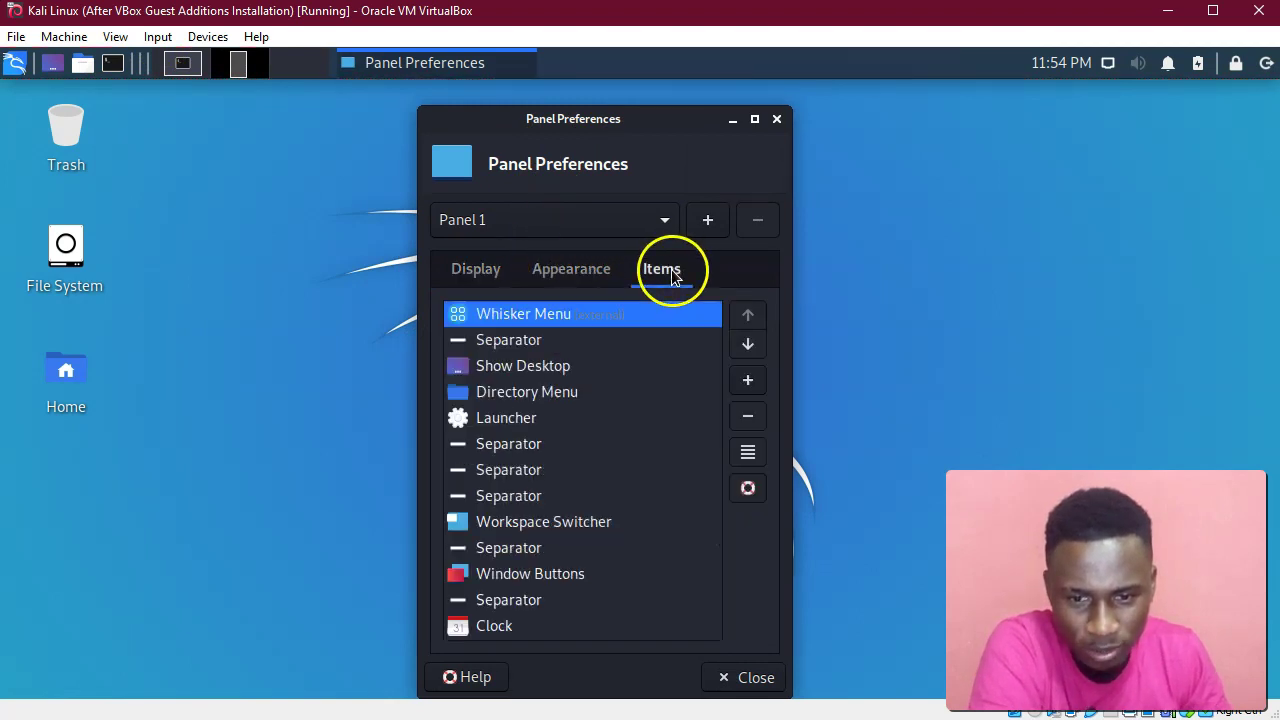
pyautogui.click(462, 270)
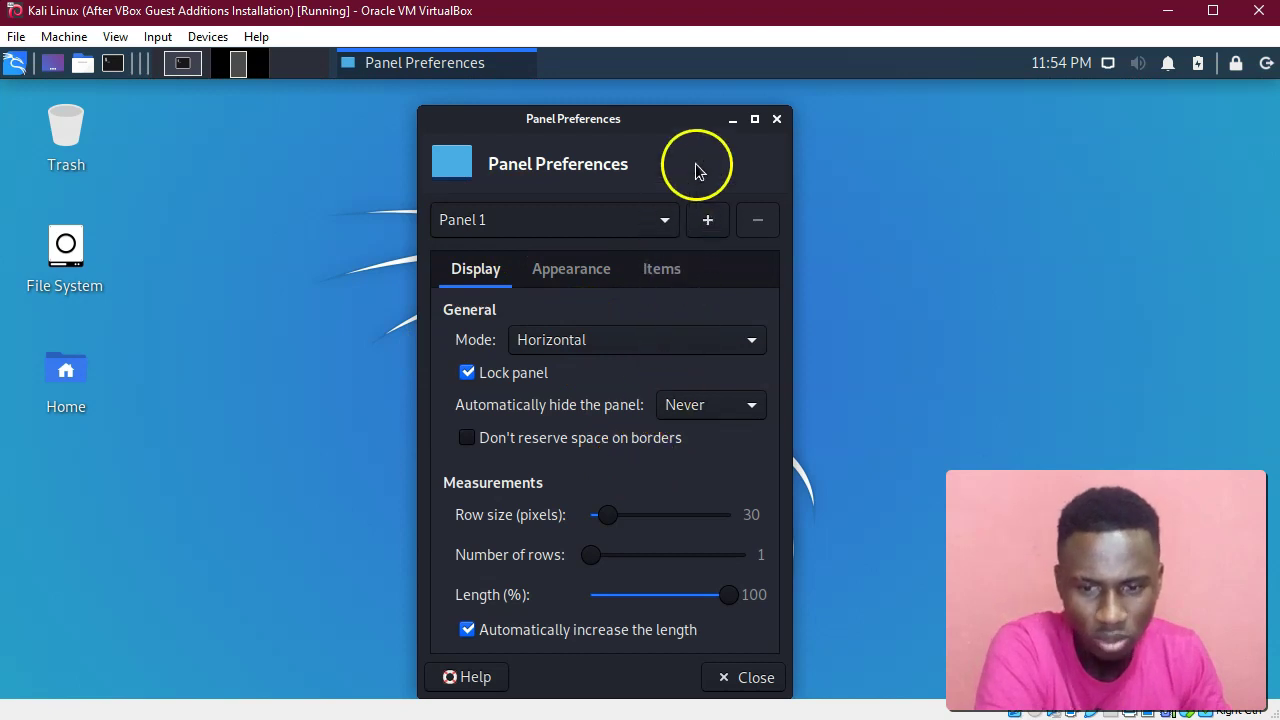
pyautogui.click(776, 119)
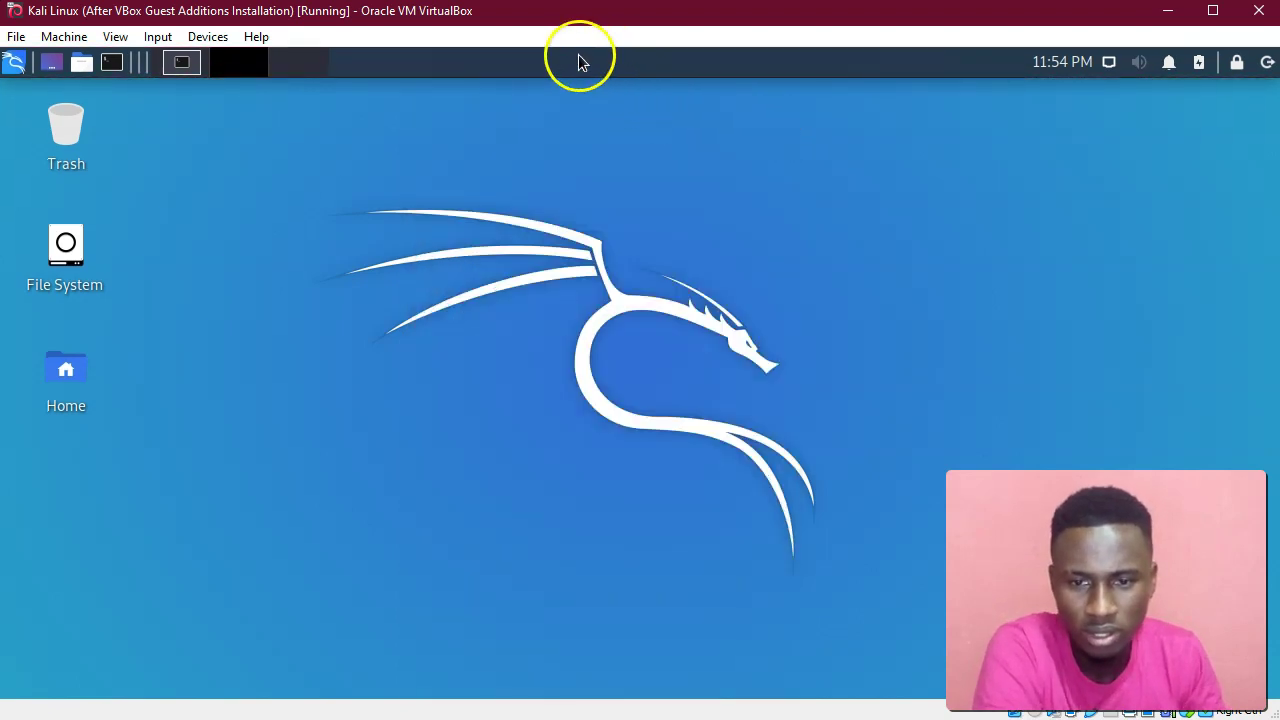
# Leave the top panel separator's Style on Transparent, then bring up the Kali applications menu.
pyautogui.rightClick(397, 65)
pyautogui.click(420, 122)
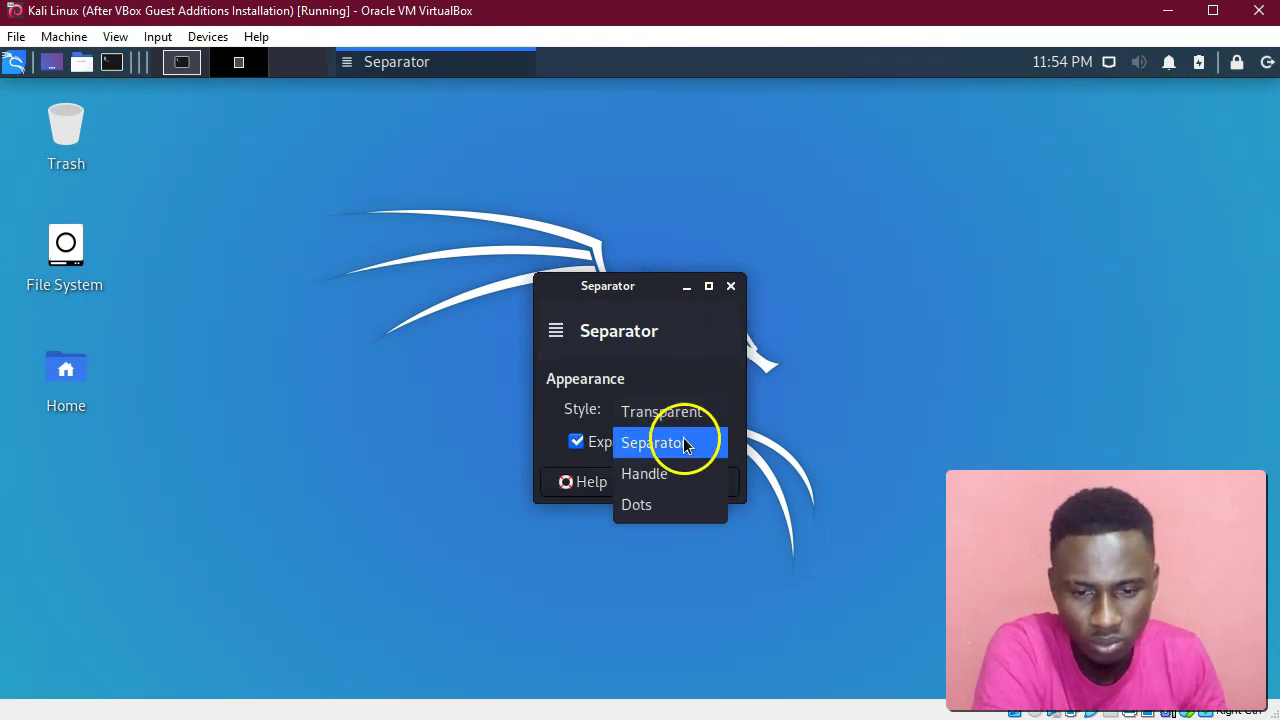
pyautogui.click(693, 412)
pyautogui.click(731, 287)
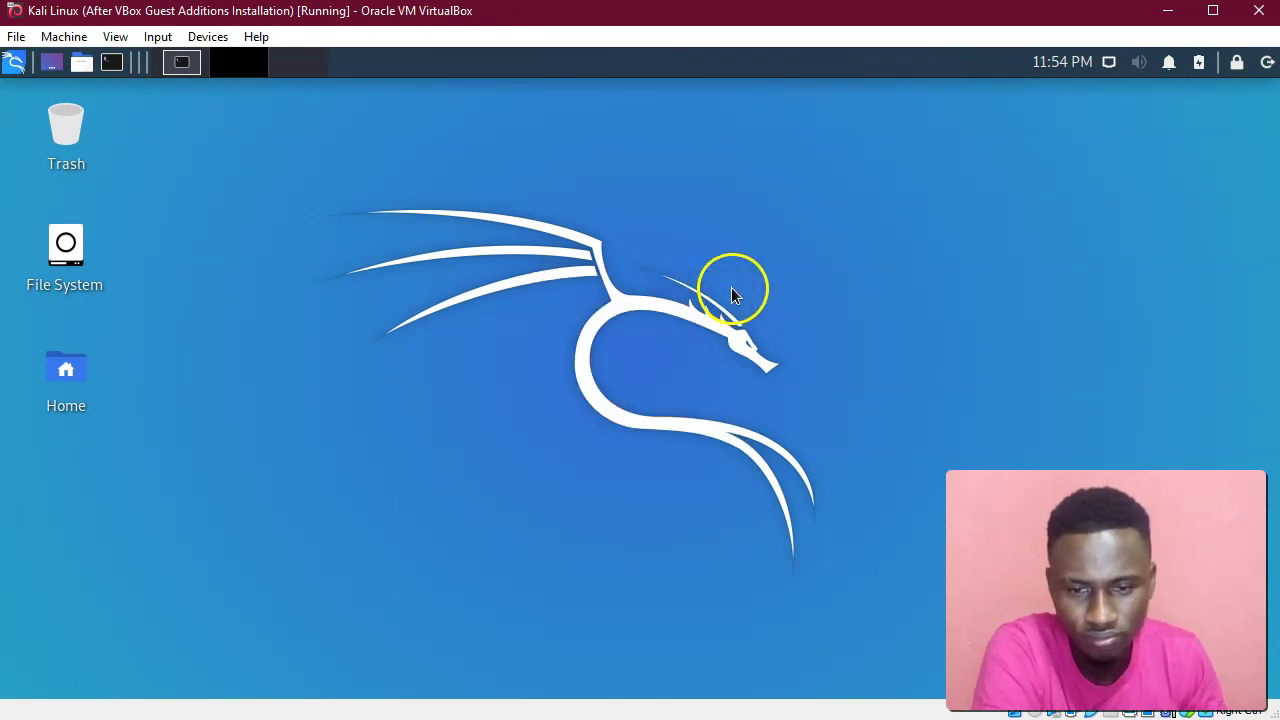
pyautogui.click(12, 63)
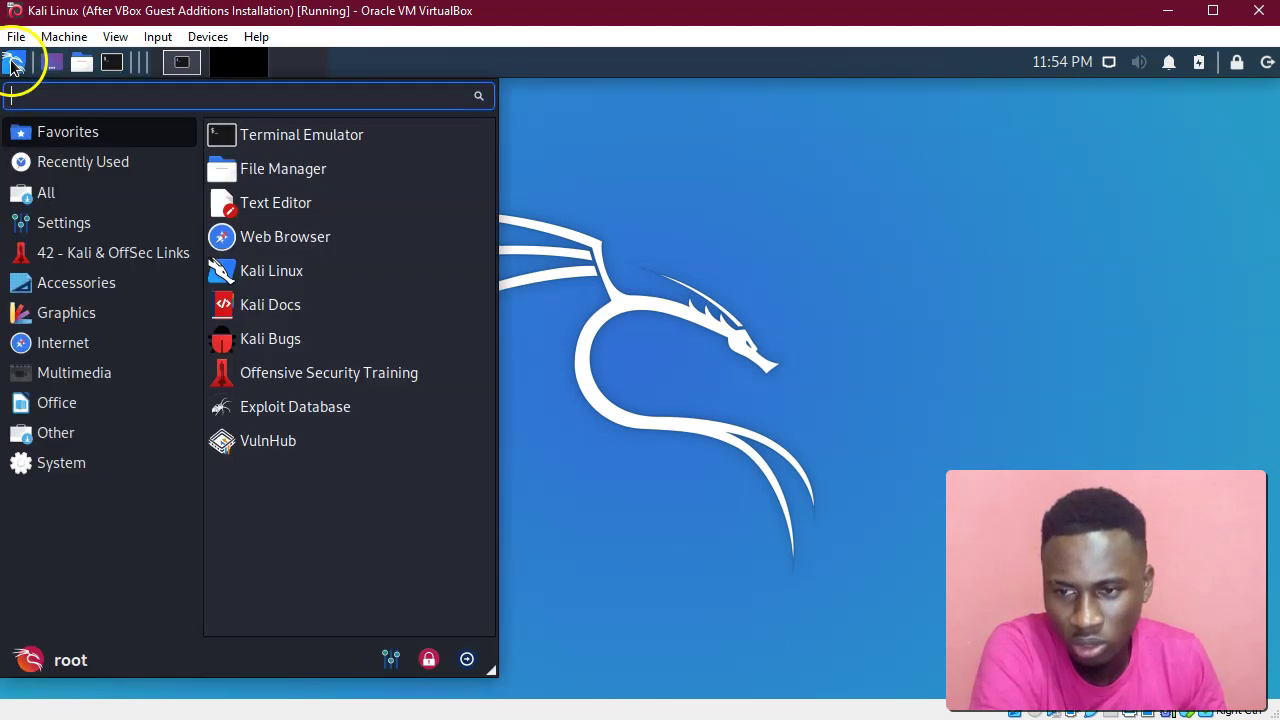
pyautogui.click(62, 232)
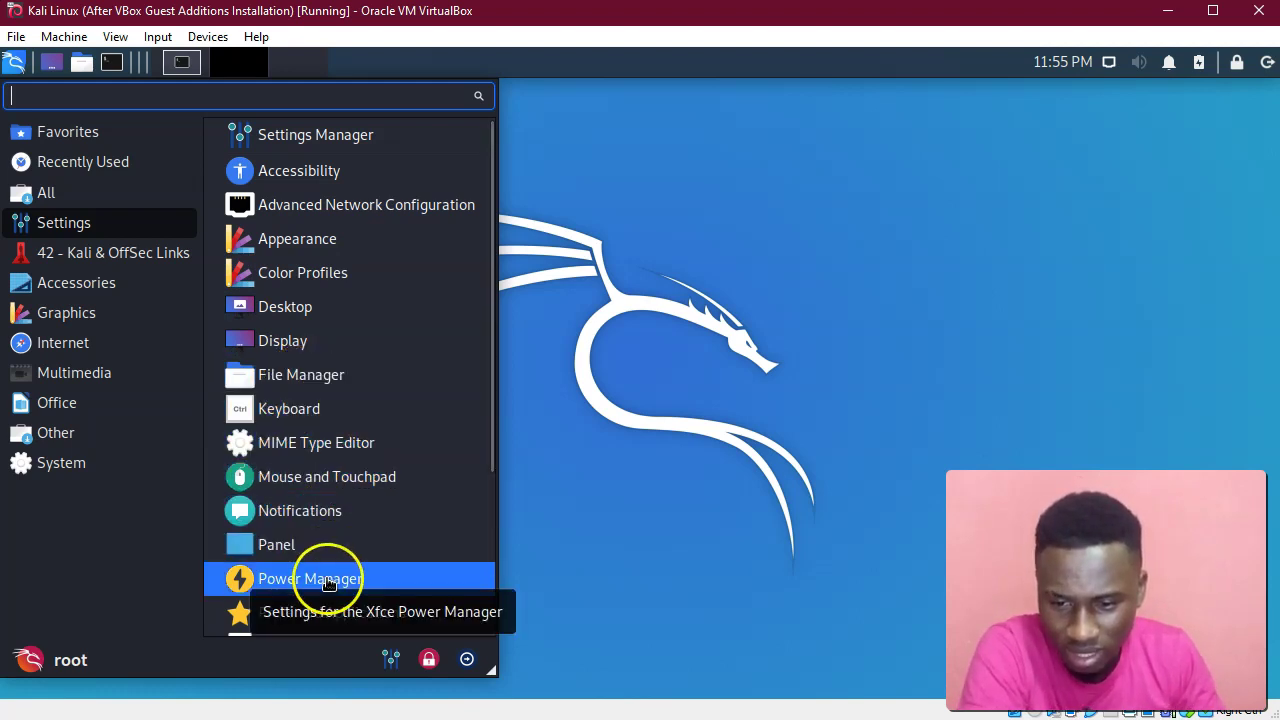
pyautogui.scroll(-3, 329, 578)
pyautogui.scroll(-1, 329, 578)
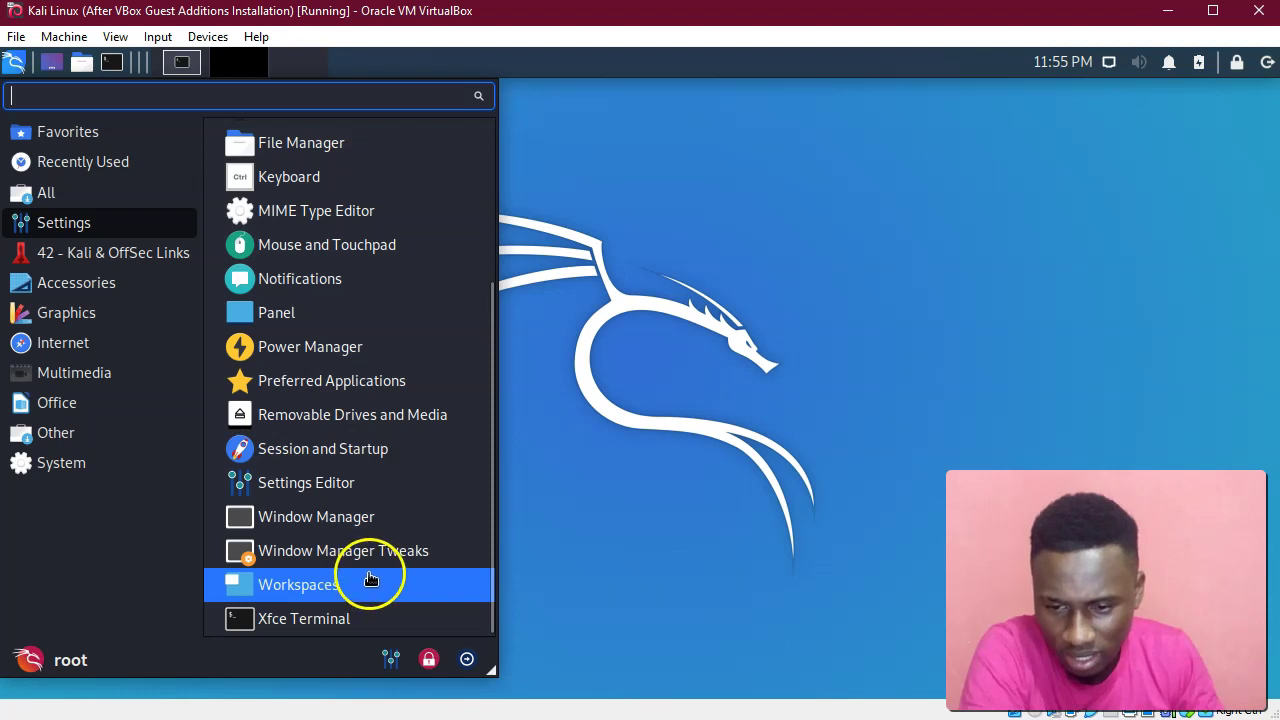
pyautogui.click(368, 599)
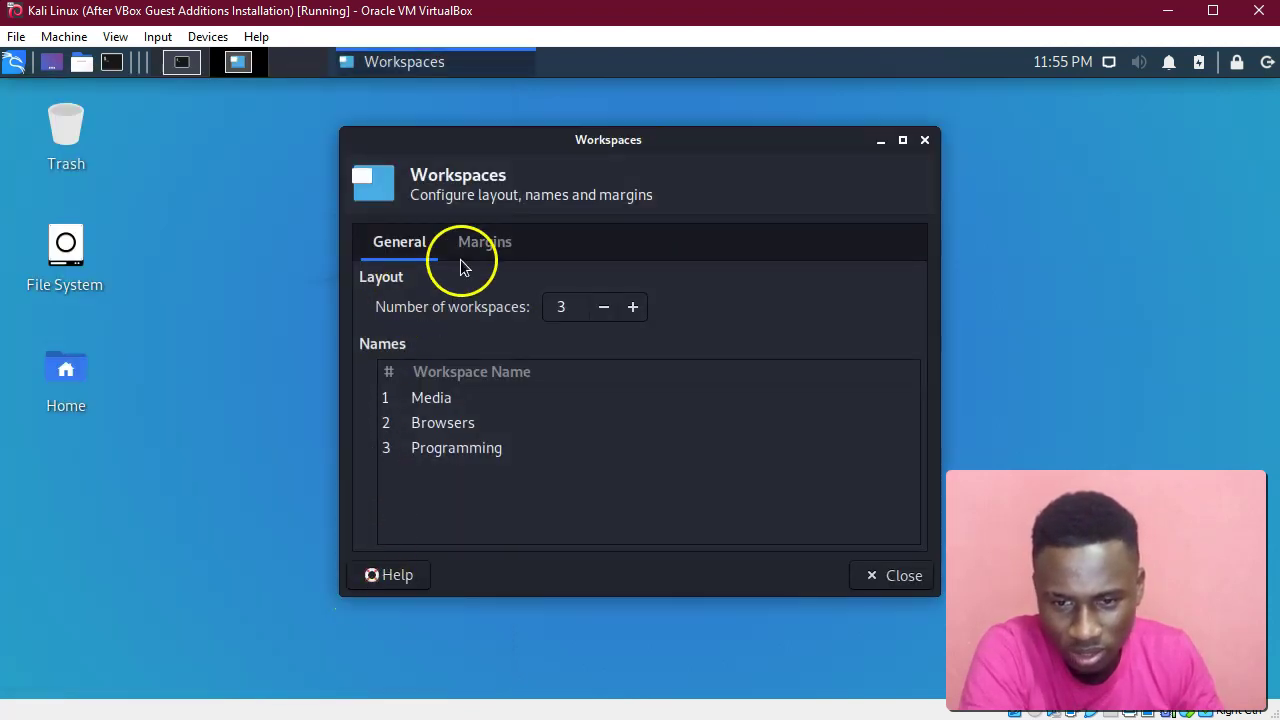
pyautogui.click(472, 245)
pyautogui.click(403, 241)
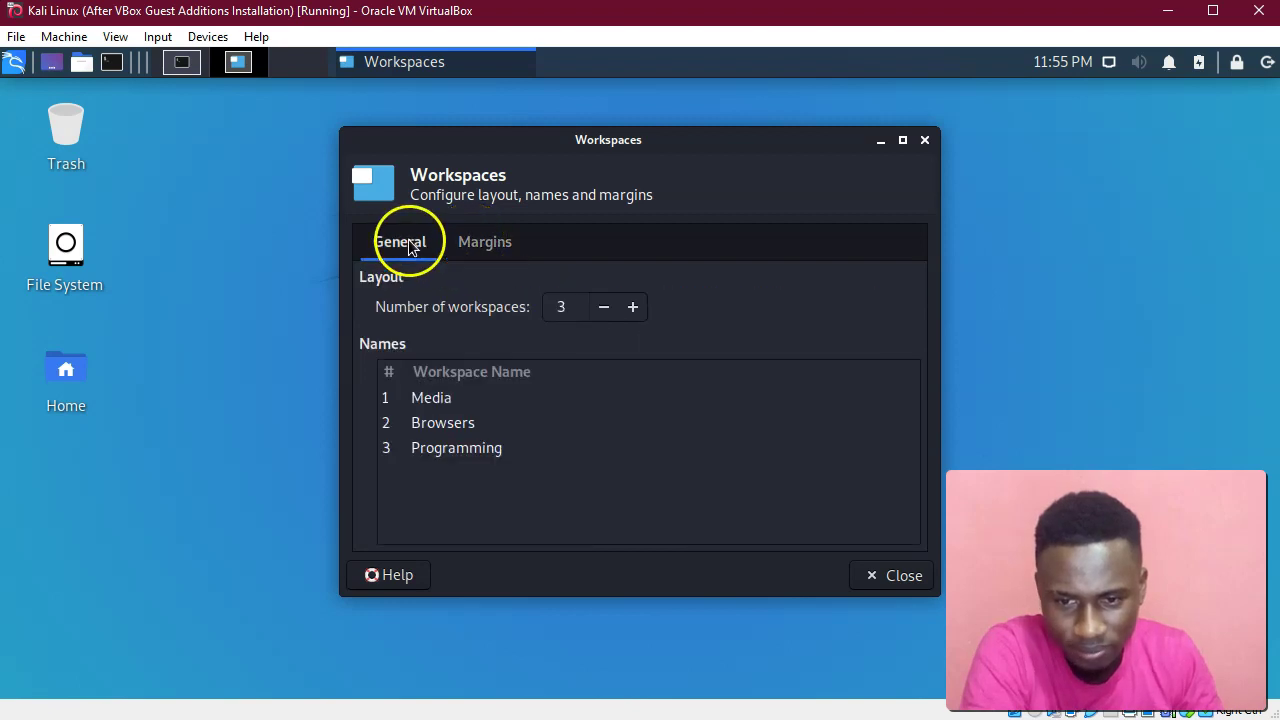
pyautogui.click(923, 139)
pyautogui.click(13, 62)
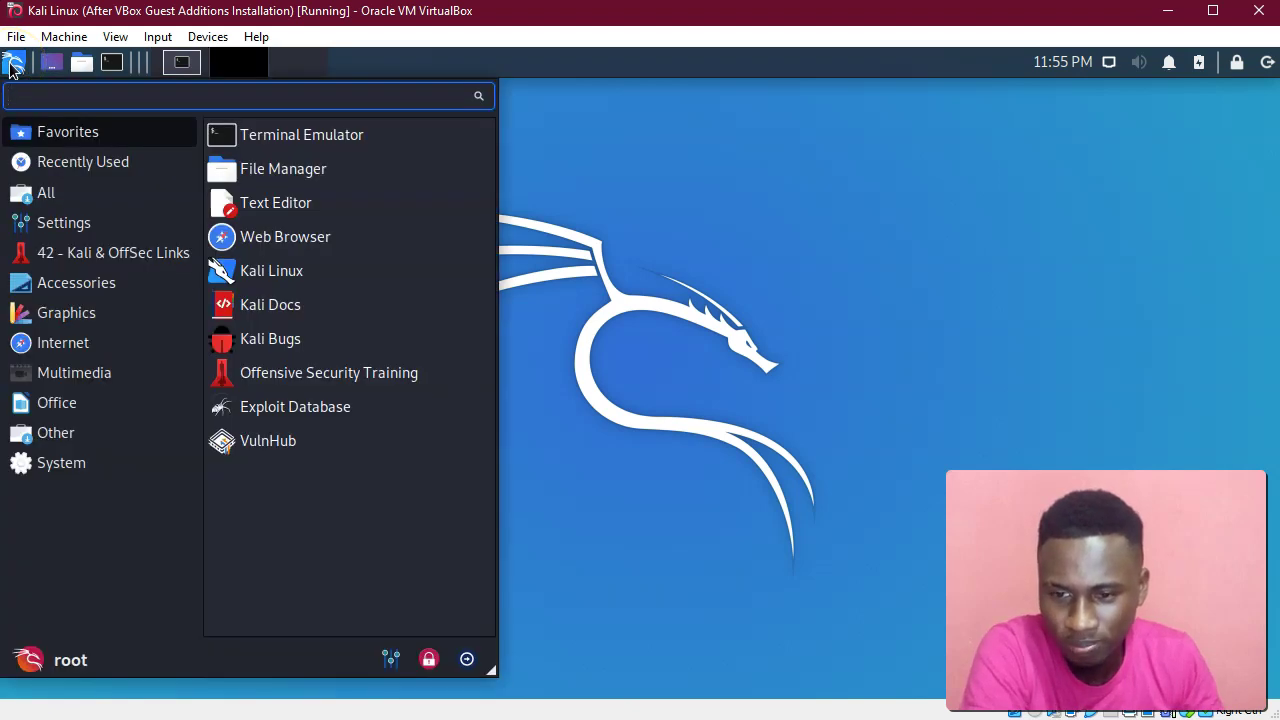
pyautogui.click(81, 377)
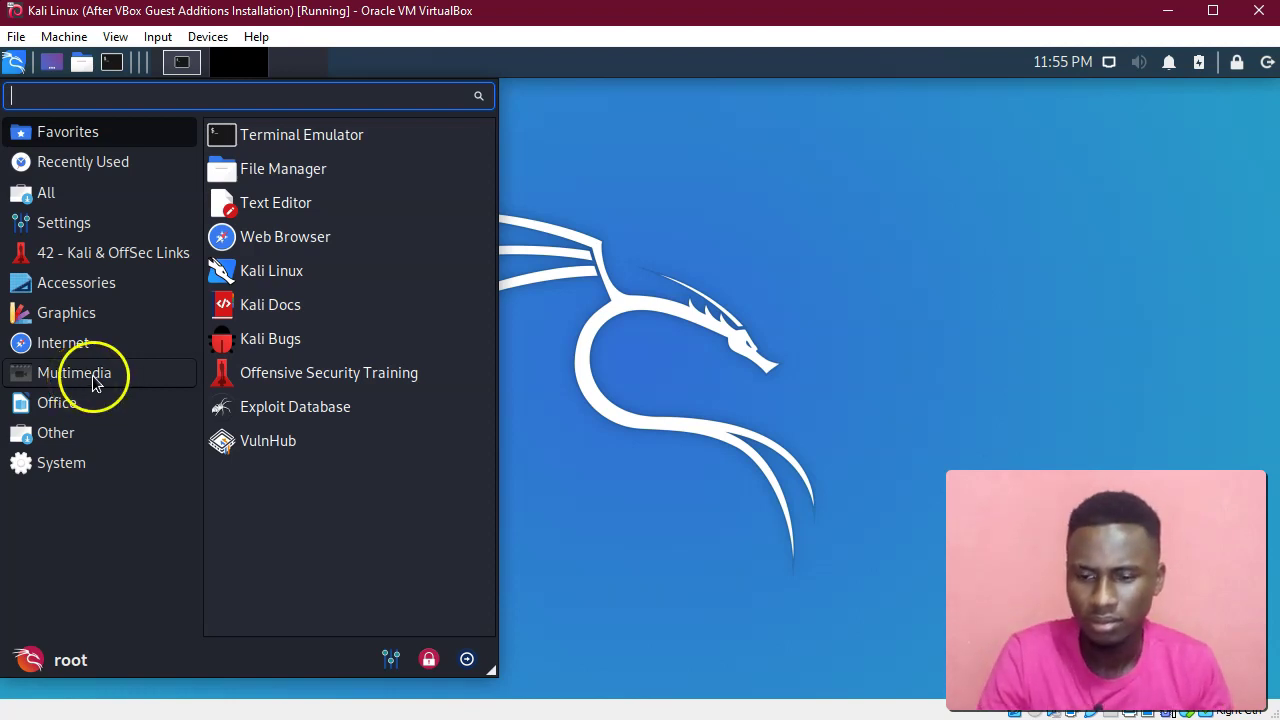
# Open Panel Preferences from the Settings apps and show its Appearance tab.
pyautogui.click(72, 223)
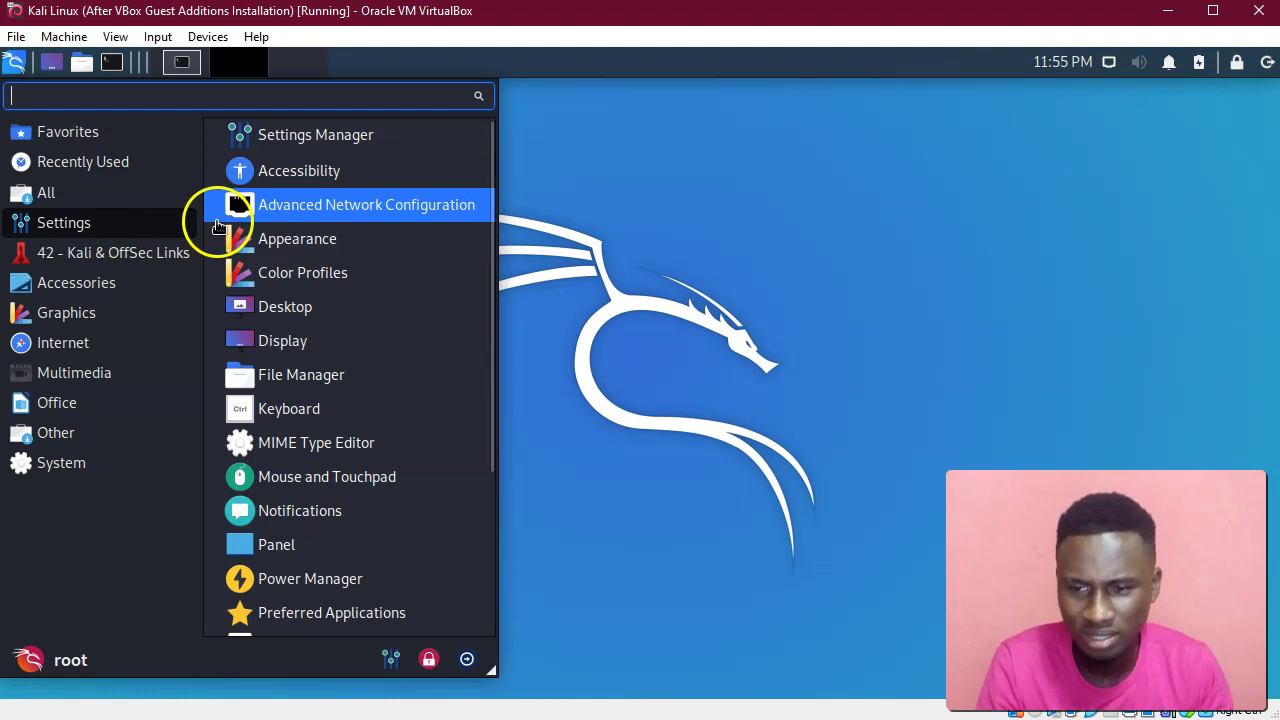
pyautogui.scroll(-3, 338, 446)
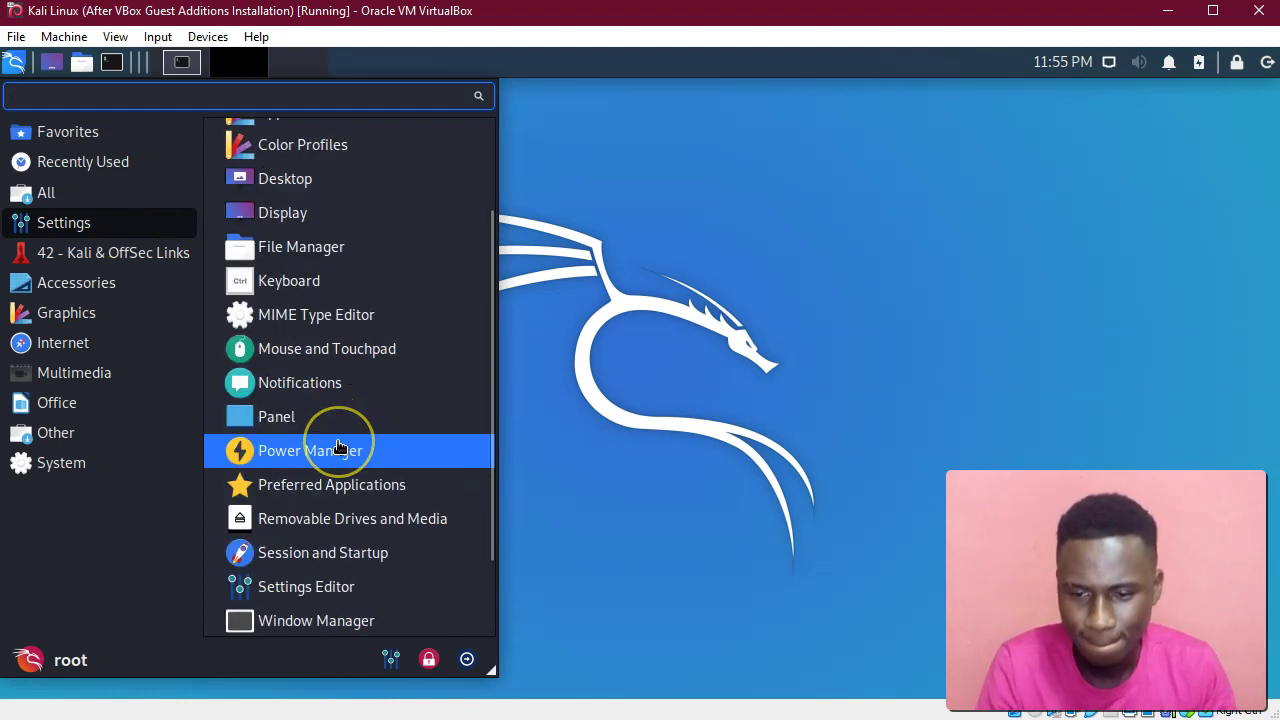
pyautogui.scroll(-2, 338, 446)
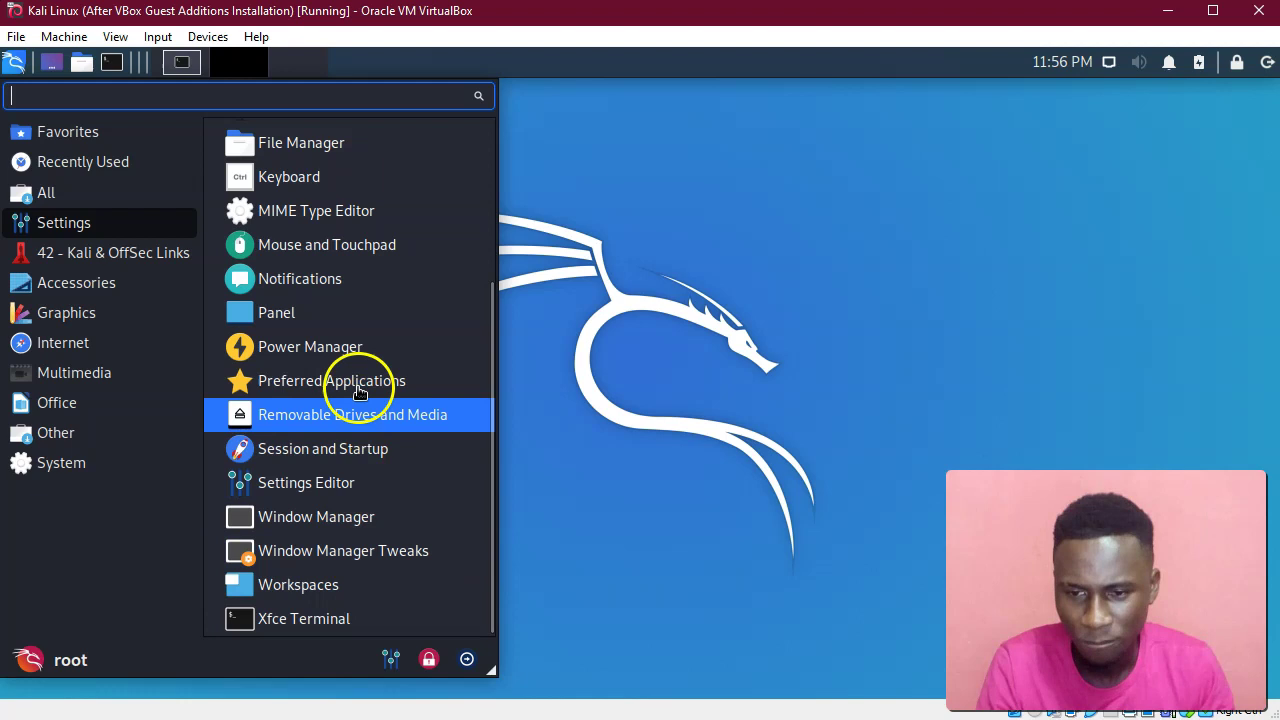
pyautogui.click(355, 313)
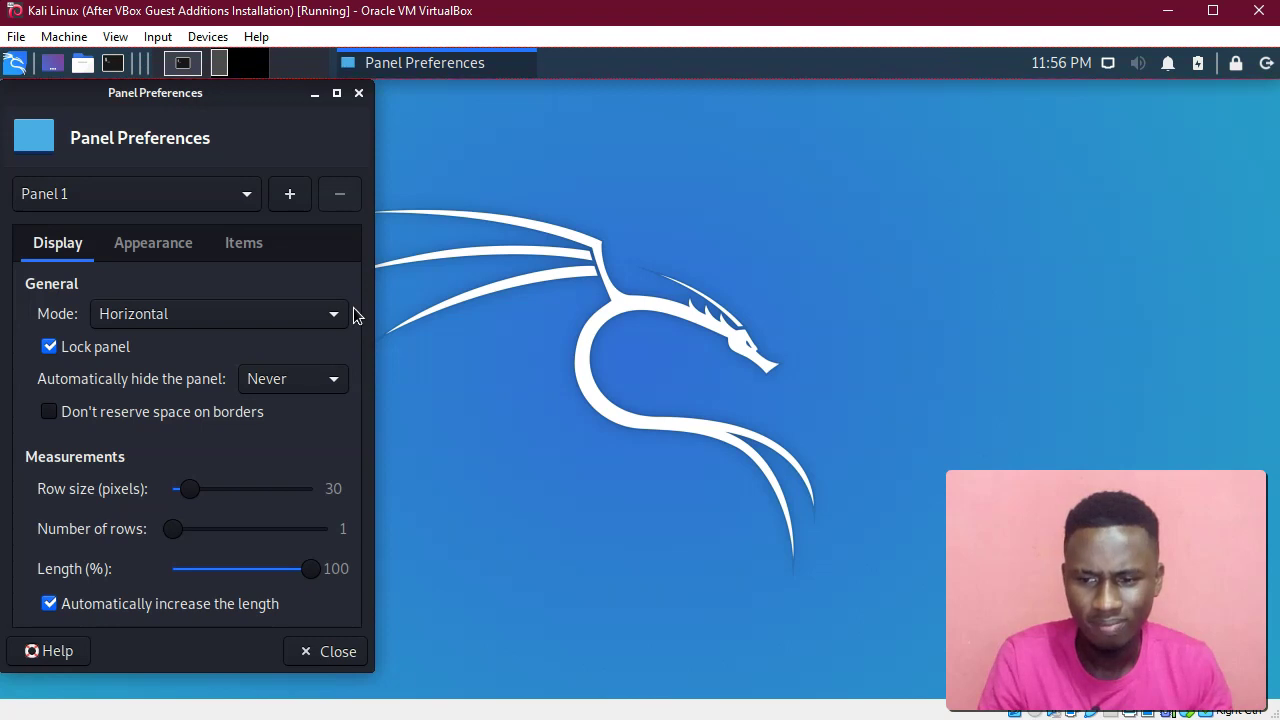
pyautogui.click(150, 244)
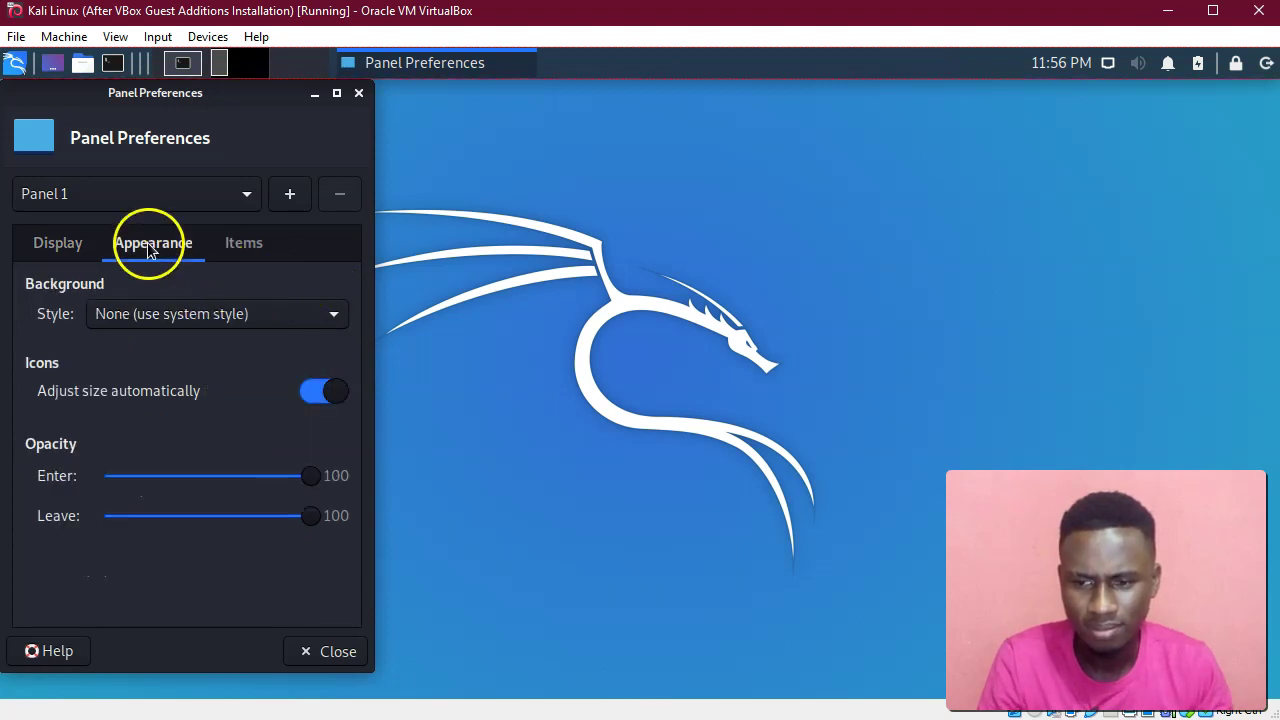
pyautogui.click(155, 320)
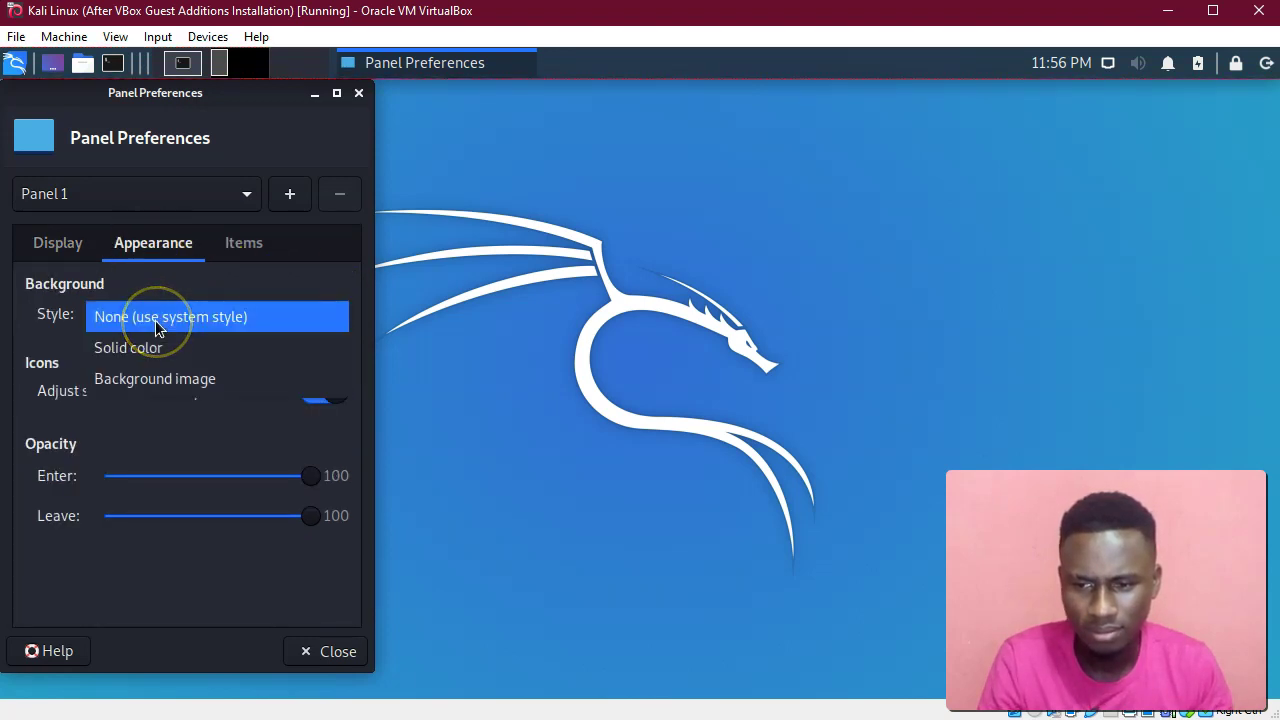
pyautogui.click(343, 122)
pyautogui.moveTo(185, 96); pyautogui.dragTo(561, 121)
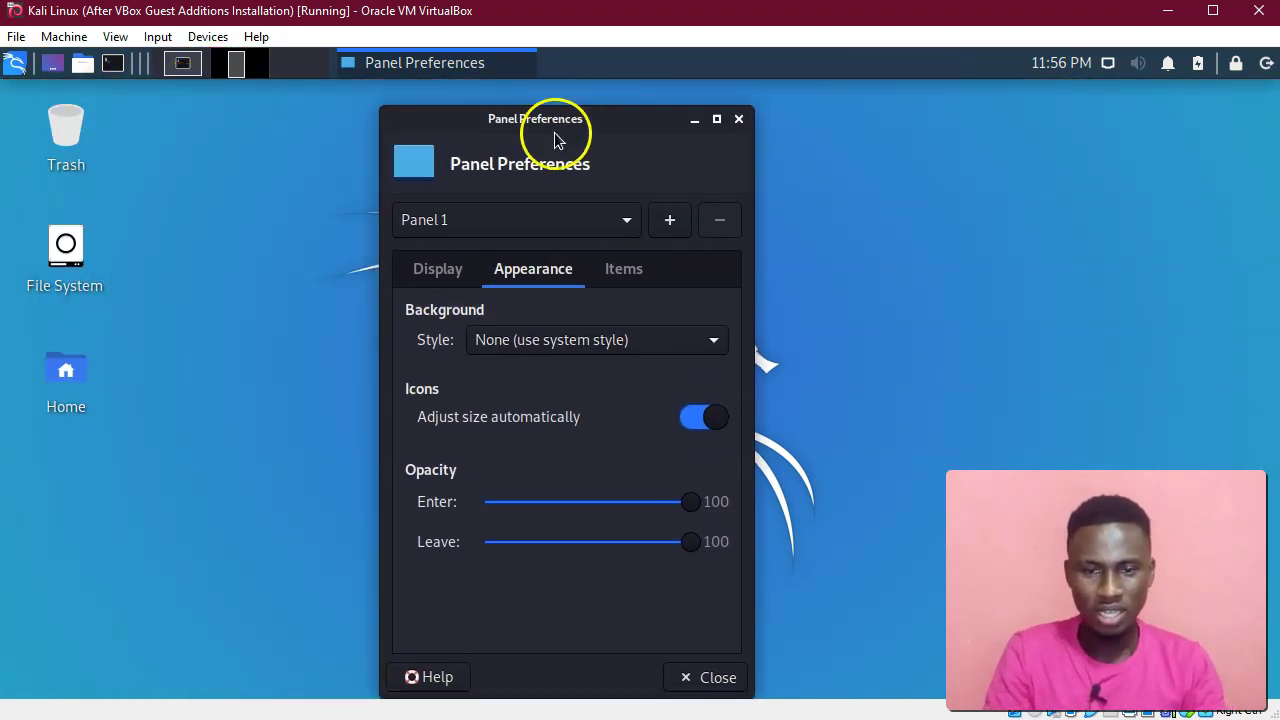
# Set the panel Background Style to Solid color, try a custom hue, then close Panel Preferences.
pyautogui.click(518, 351)
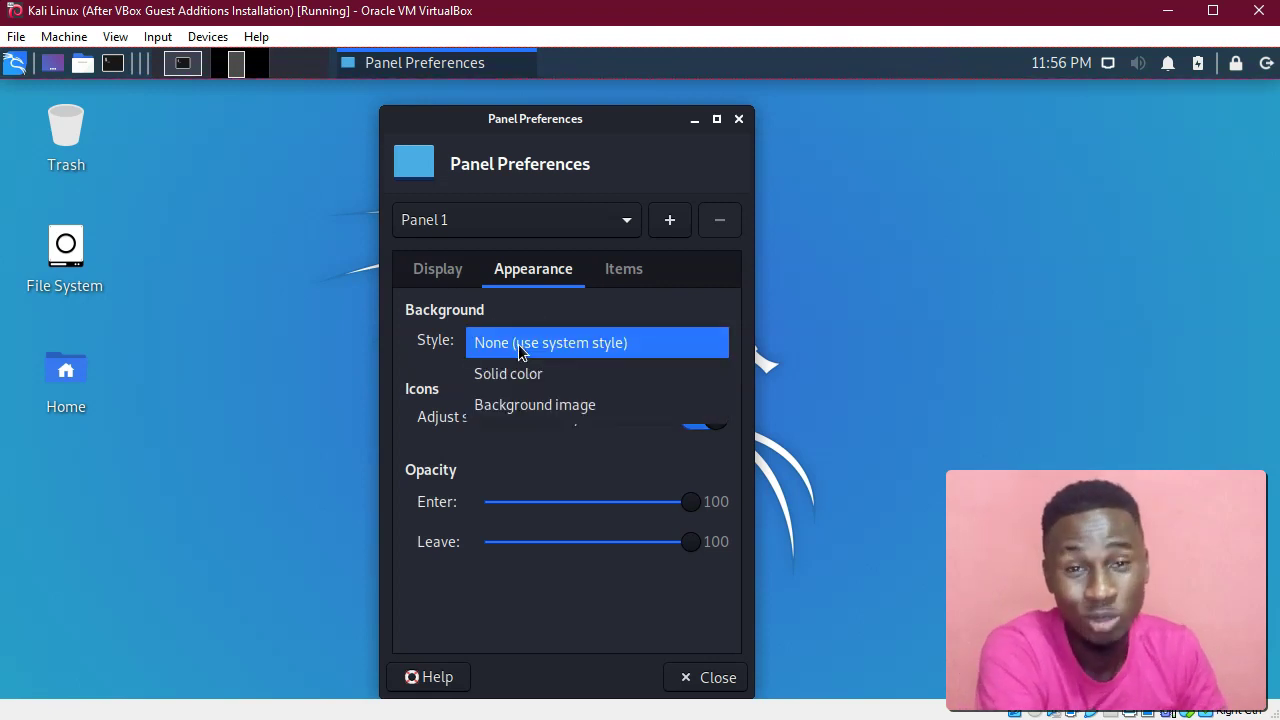
pyautogui.click(536, 151)
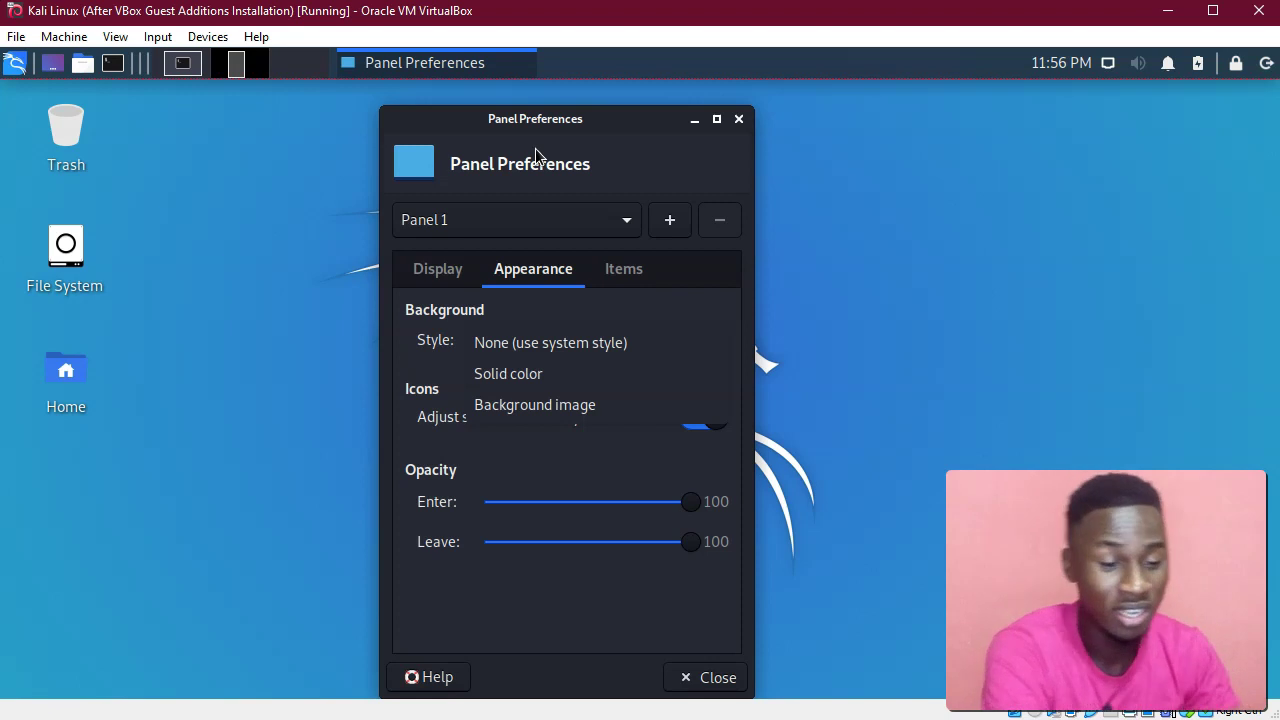
pyautogui.click(535, 381)
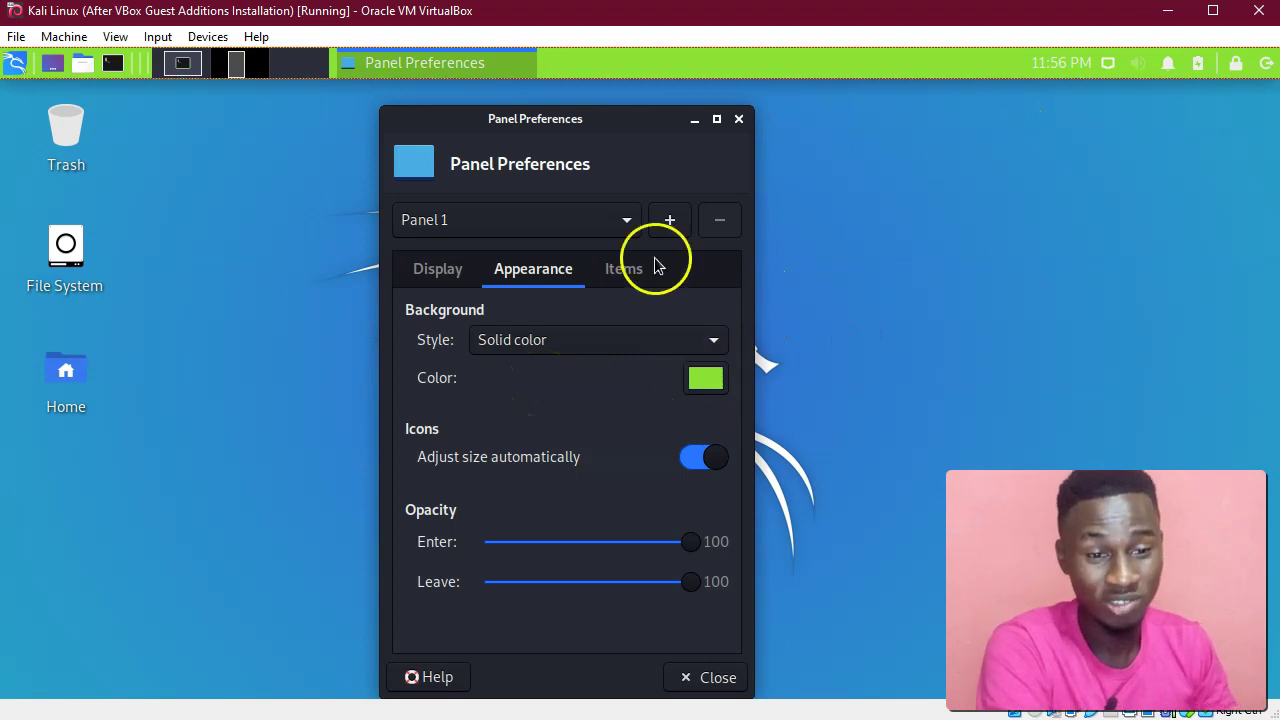
pyautogui.click(688, 384)
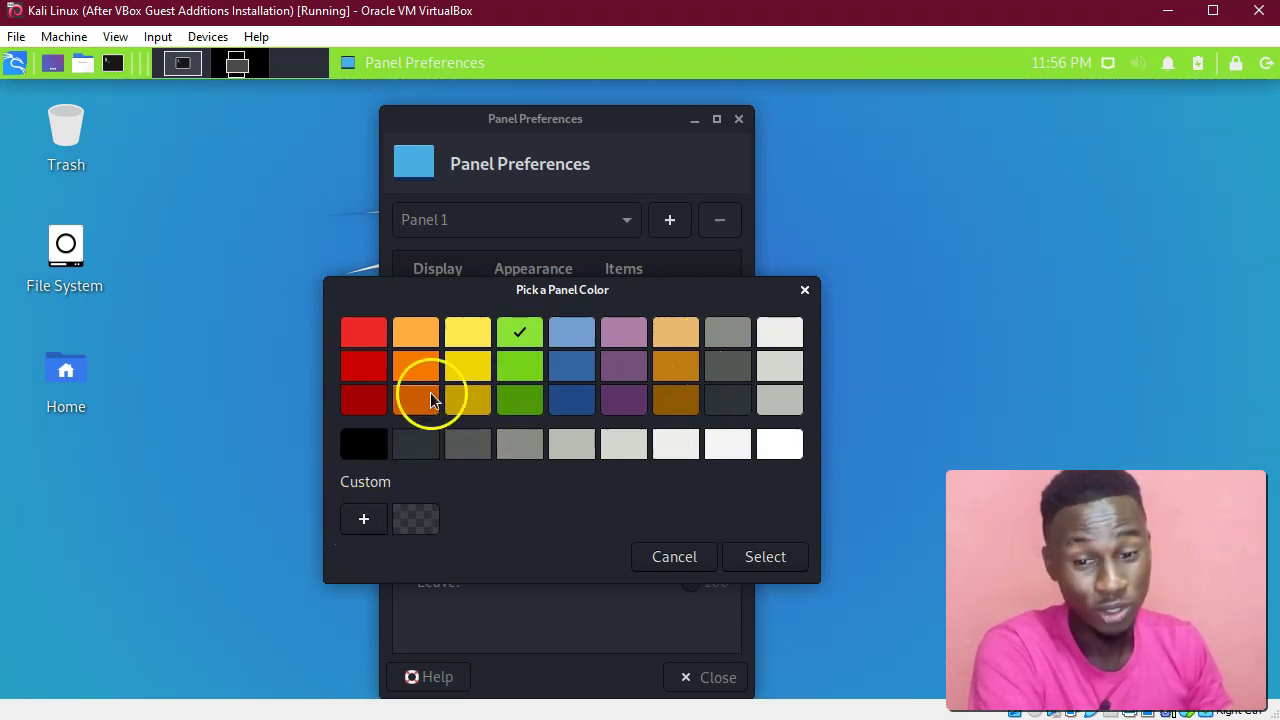
pyautogui.click(365, 520)
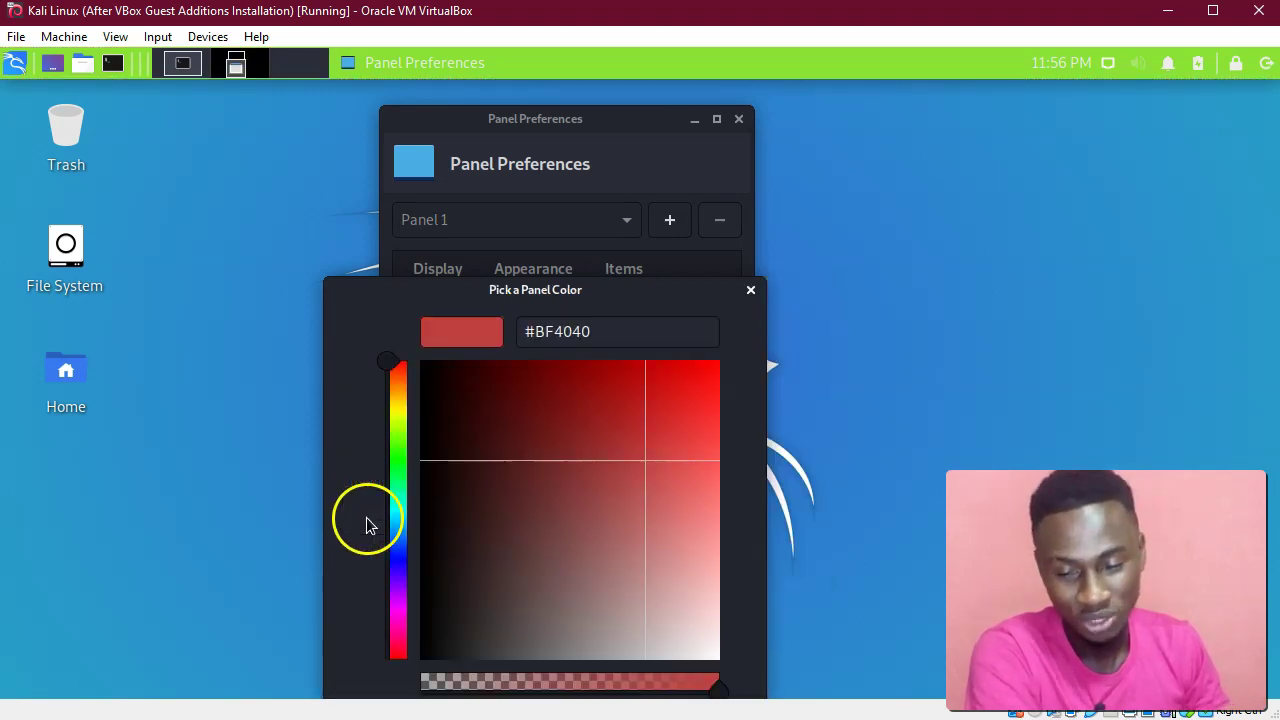
pyautogui.moveTo(410, 428)
pyautogui.mouseDown()
pyautogui.moveTo(394, 500)
pyautogui.moveTo(420, 386)
pyautogui.moveTo(398, 408)
pyautogui.mouseUp()
pyautogui.click(751, 291)
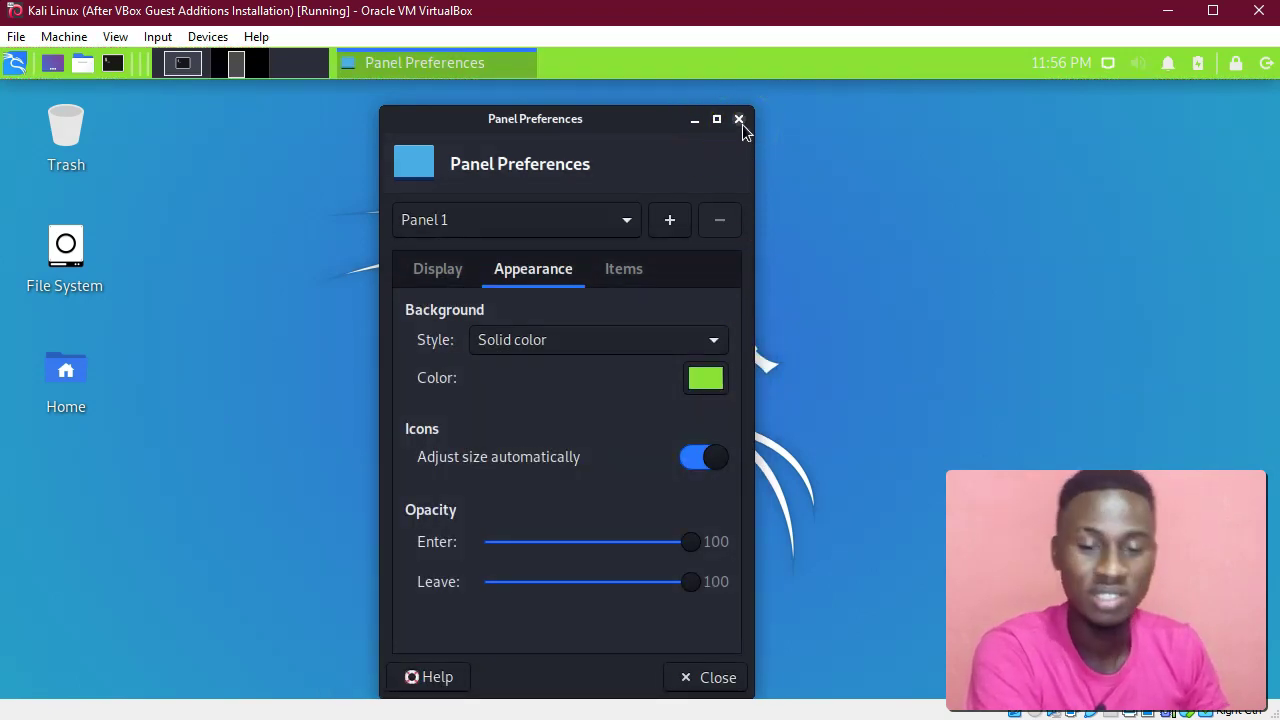
pyautogui.click(740, 121)
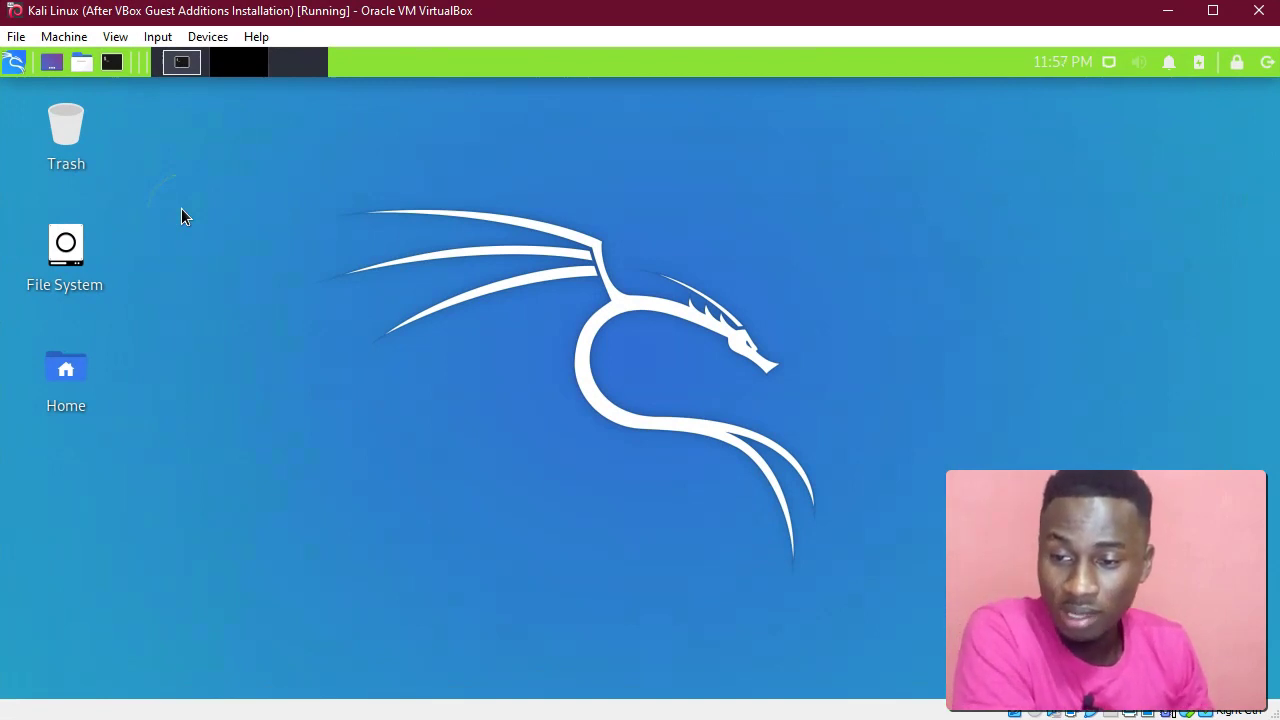
# Add the Text Editor favourite from the Whisker menu to the panel as a launcher.
pyautogui.click(15, 63)
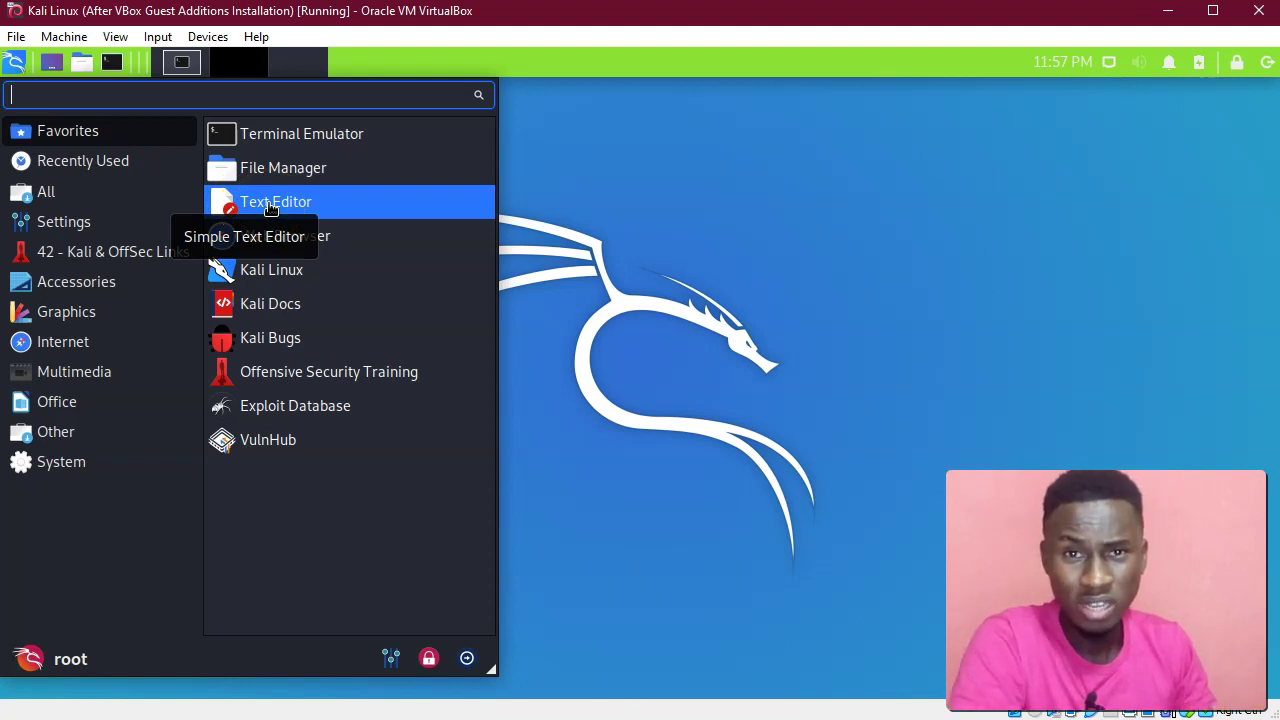
pyautogui.rightClick(338, 206)
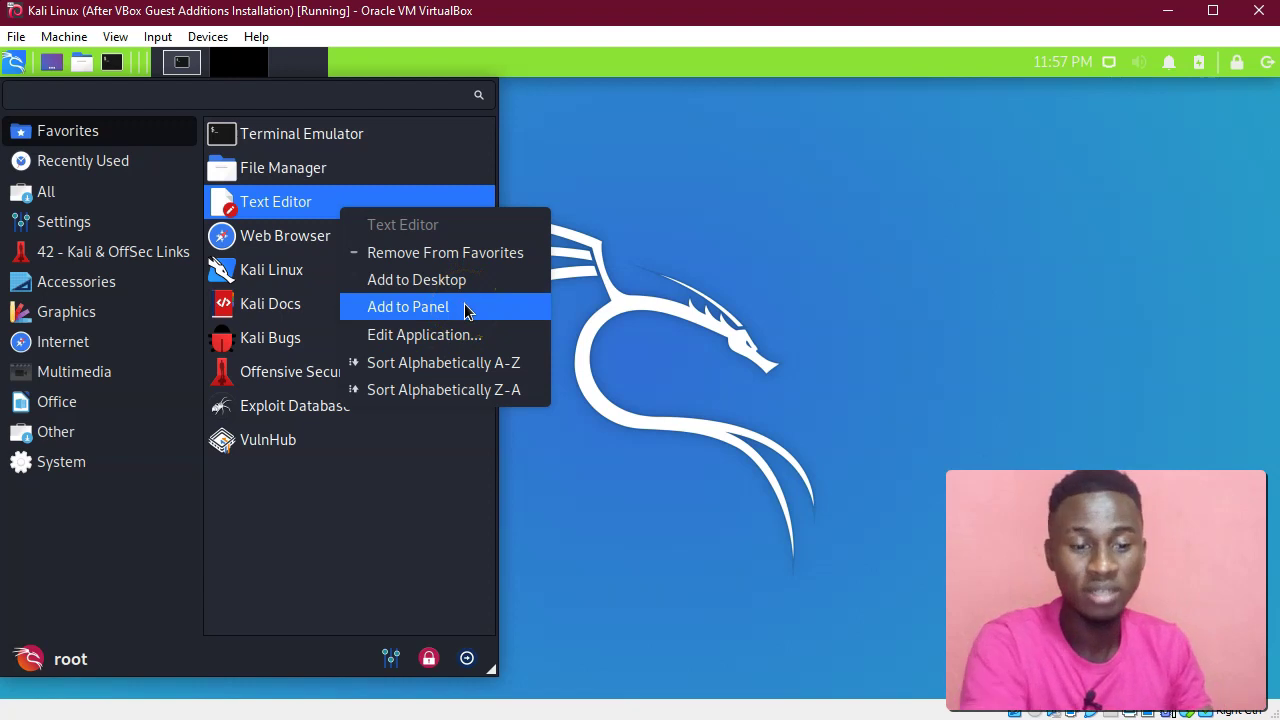
pyautogui.click(466, 311)
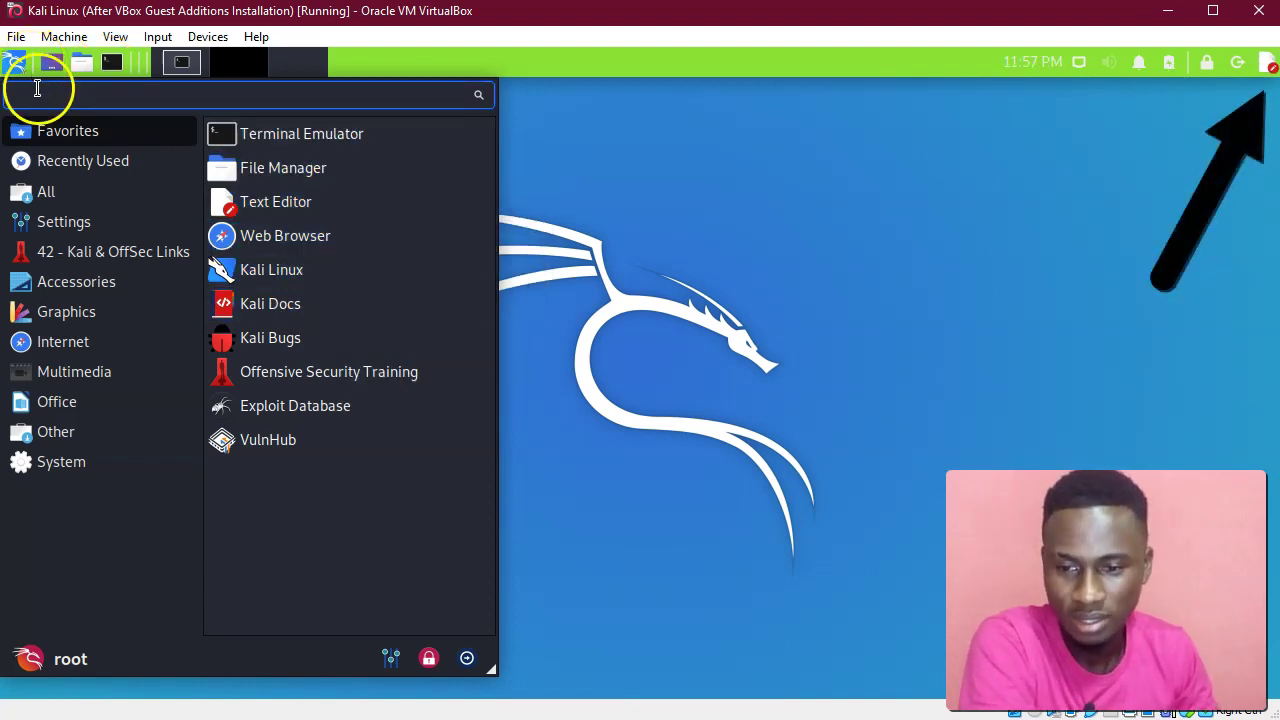
pyautogui.click(816, 355)
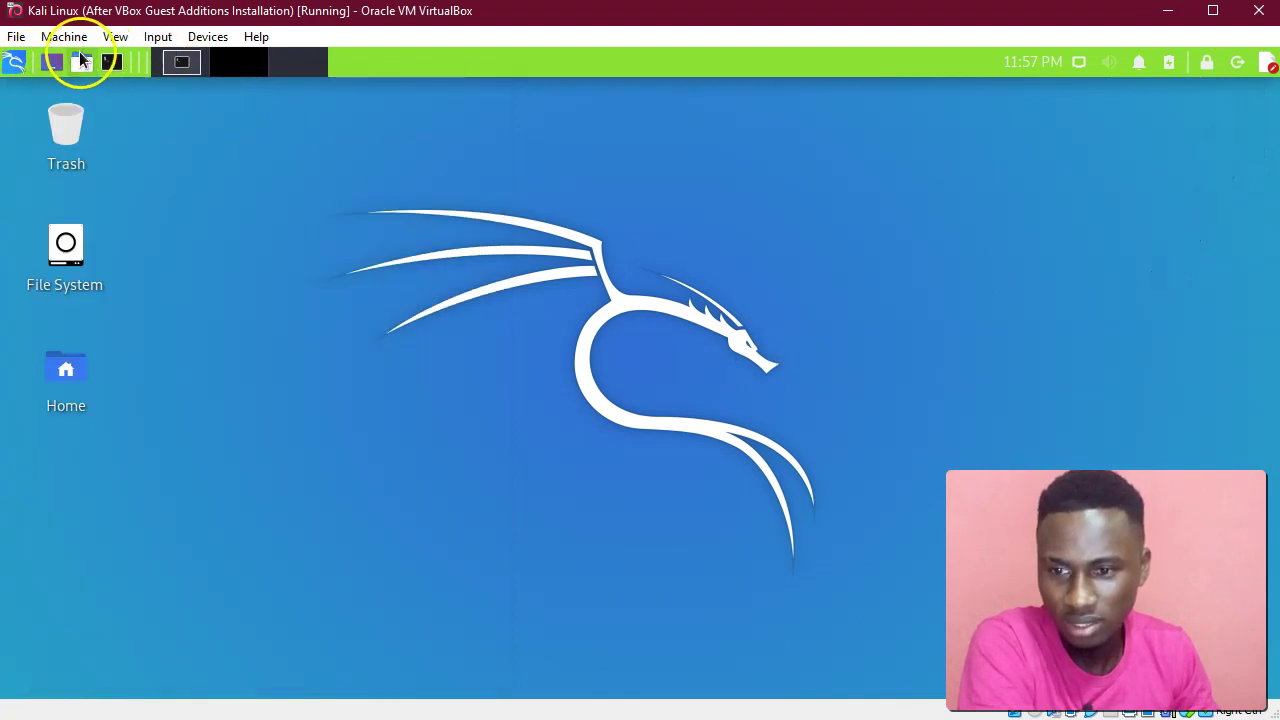
pyautogui.click(15, 63)
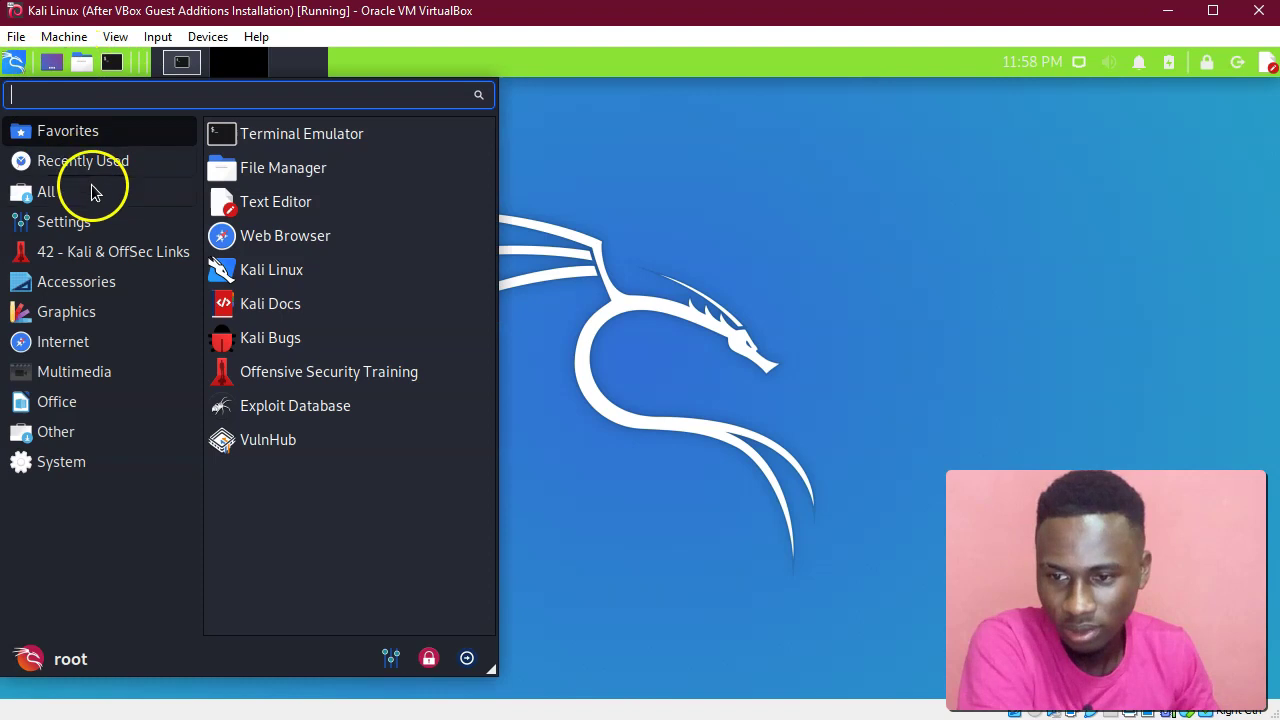
pyautogui.rightClick(269, 200)
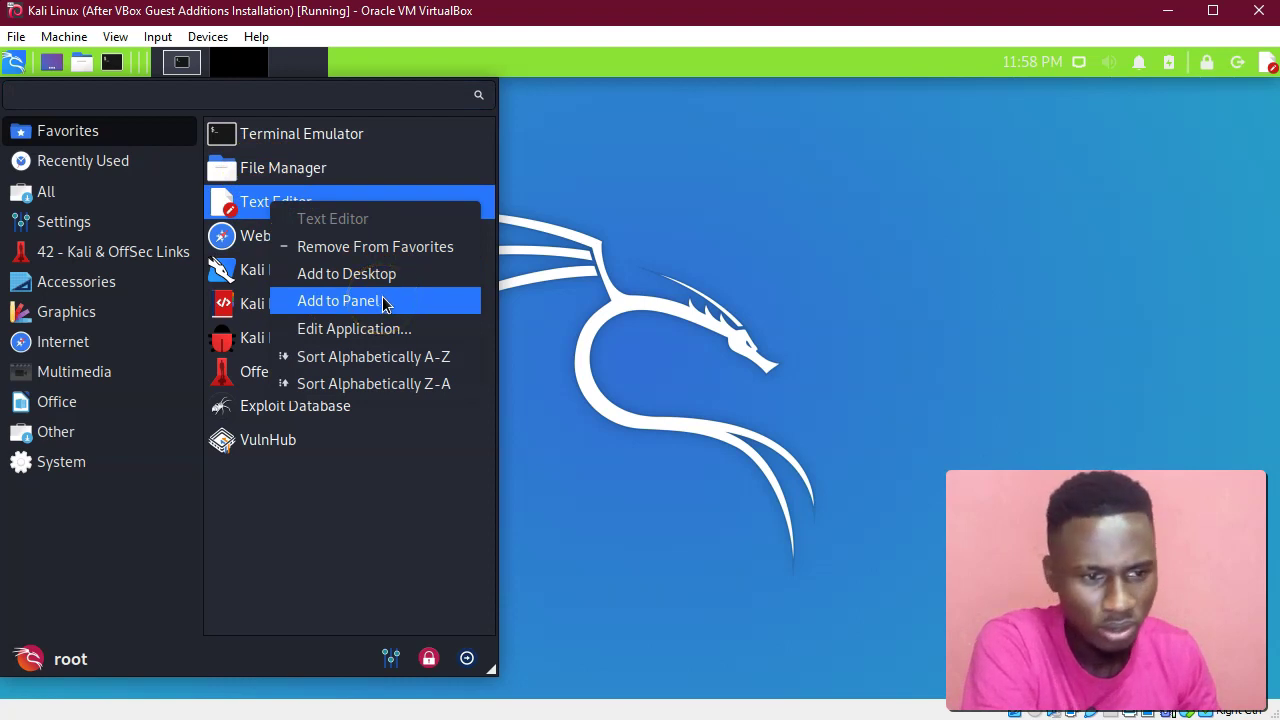
pyautogui.click(739, 215)
pyautogui.click(612, 127)
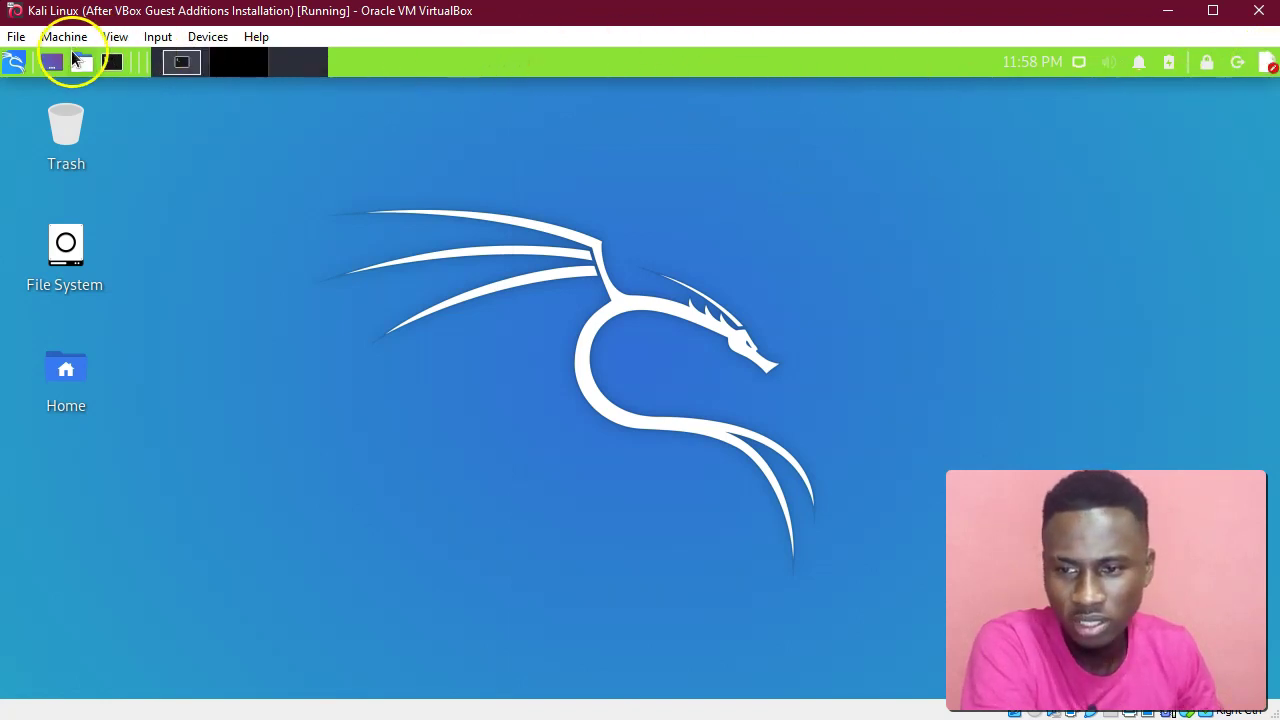
# Open Panel Preferences from the Settings apps, centre it, and show the Items list.
pyautogui.click(15, 65)
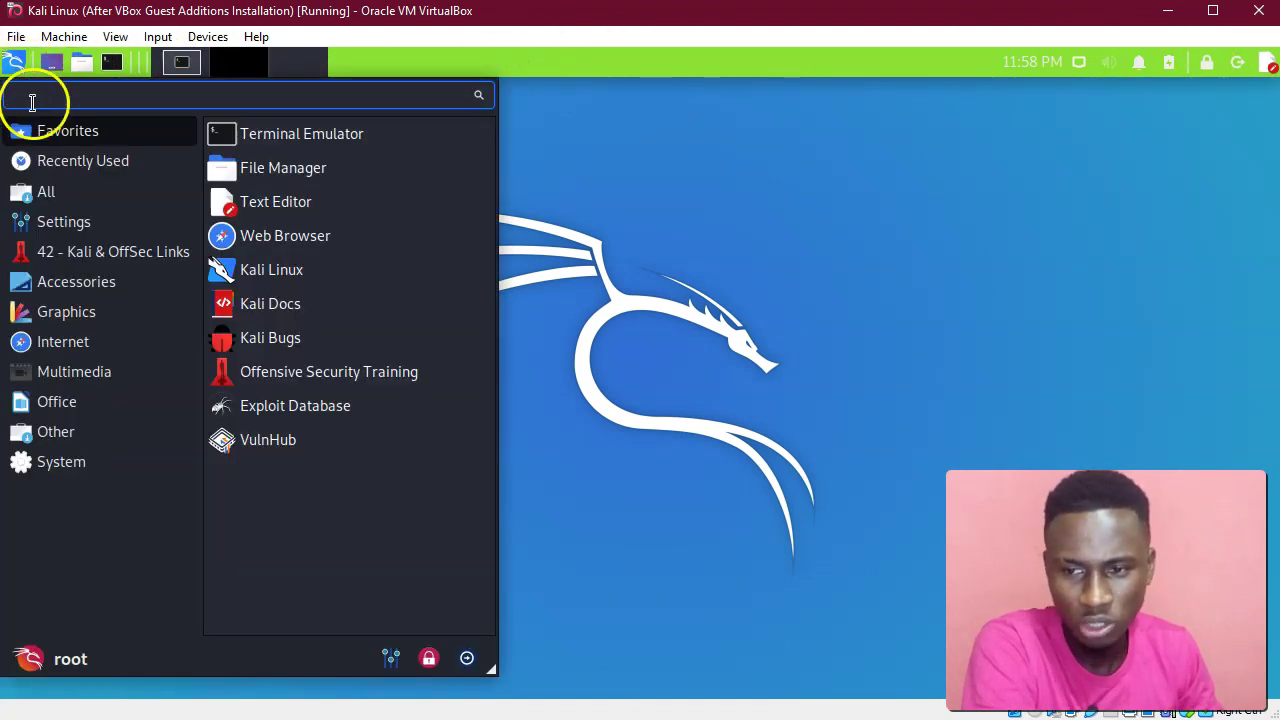
pyautogui.click(66, 221)
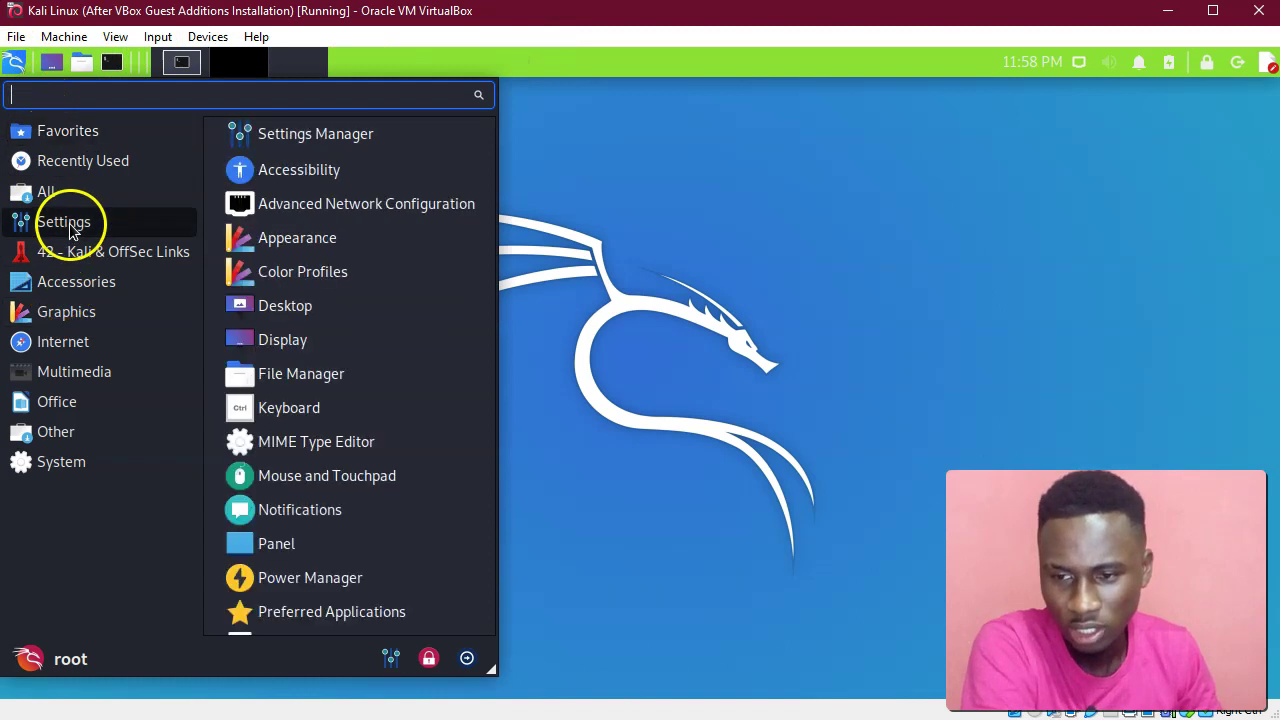
pyautogui.scroll(-1, 328, 540)
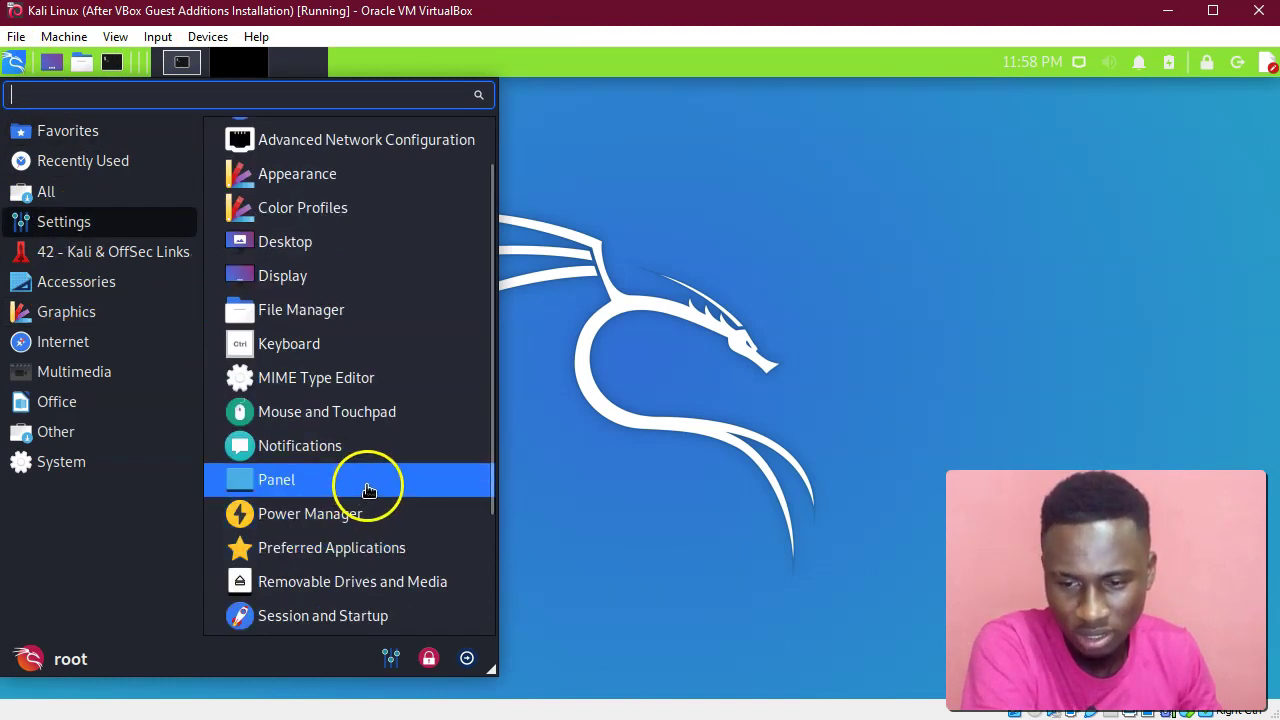
pyautogui.click(368, 485)
pyautogui.moveTo(103, 95); pyautogui.dragTo(443, 99)
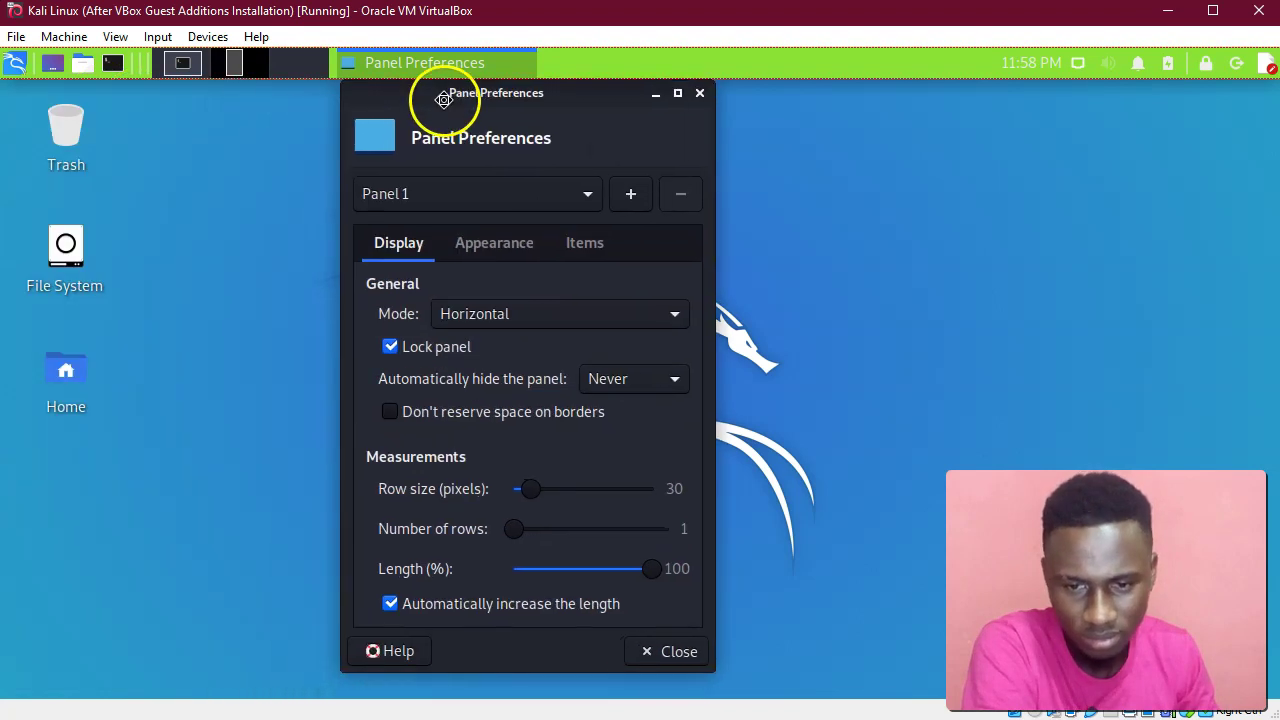
pyautogui.click(582, 243)
# Scroll through the panel Items list and bring it back to the top.
pyautogui.scroll(-3, 505, 440)
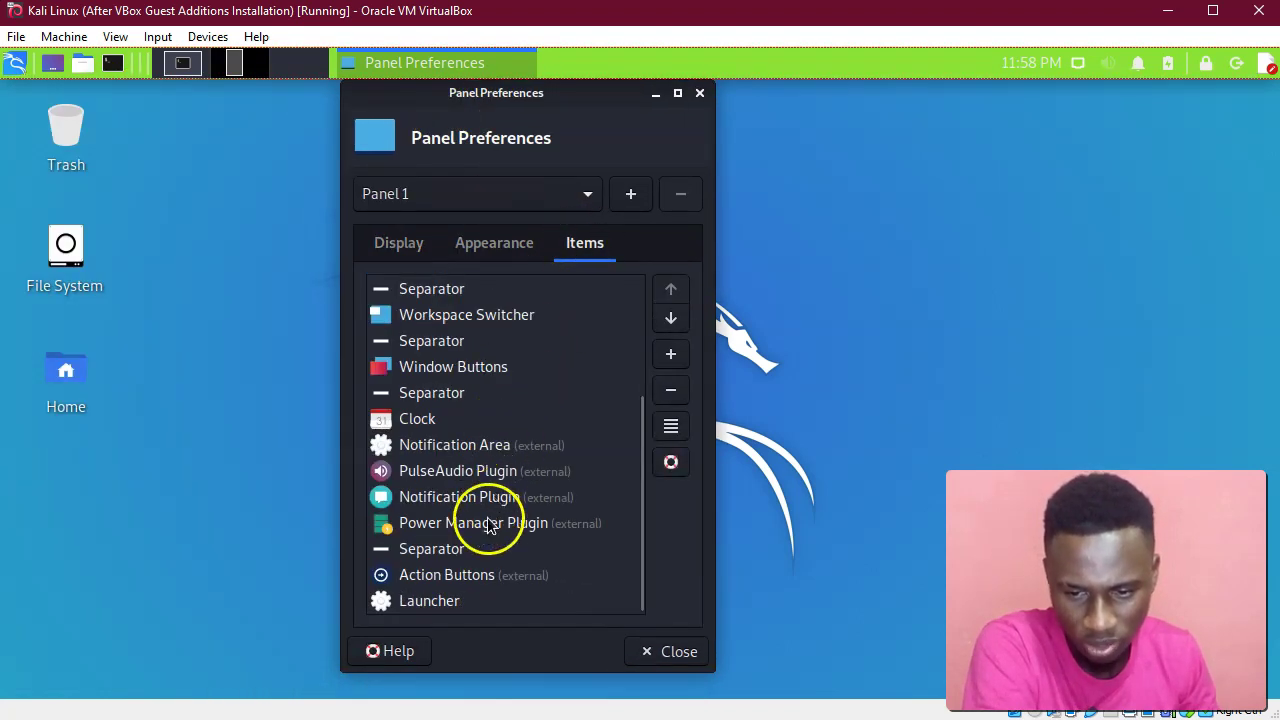
pyautogui.scroll(5, 470, 585)
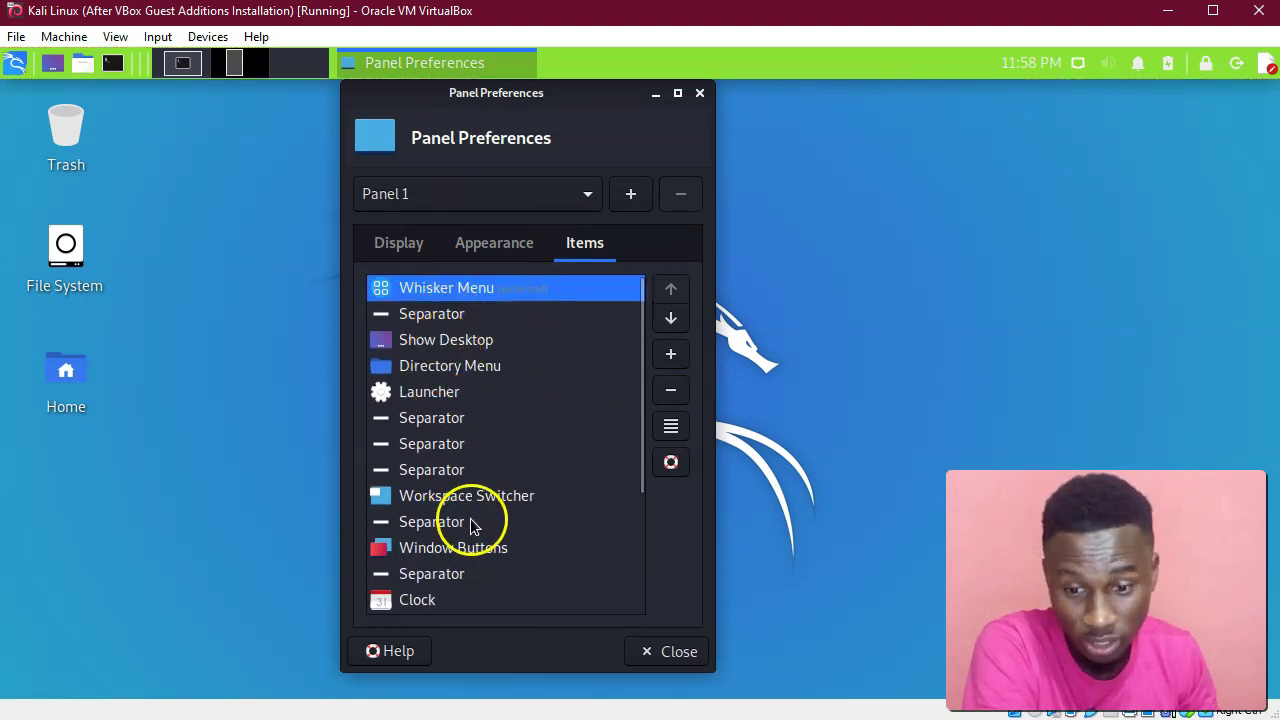
pyautogui.scroll(-3, 480, 550)
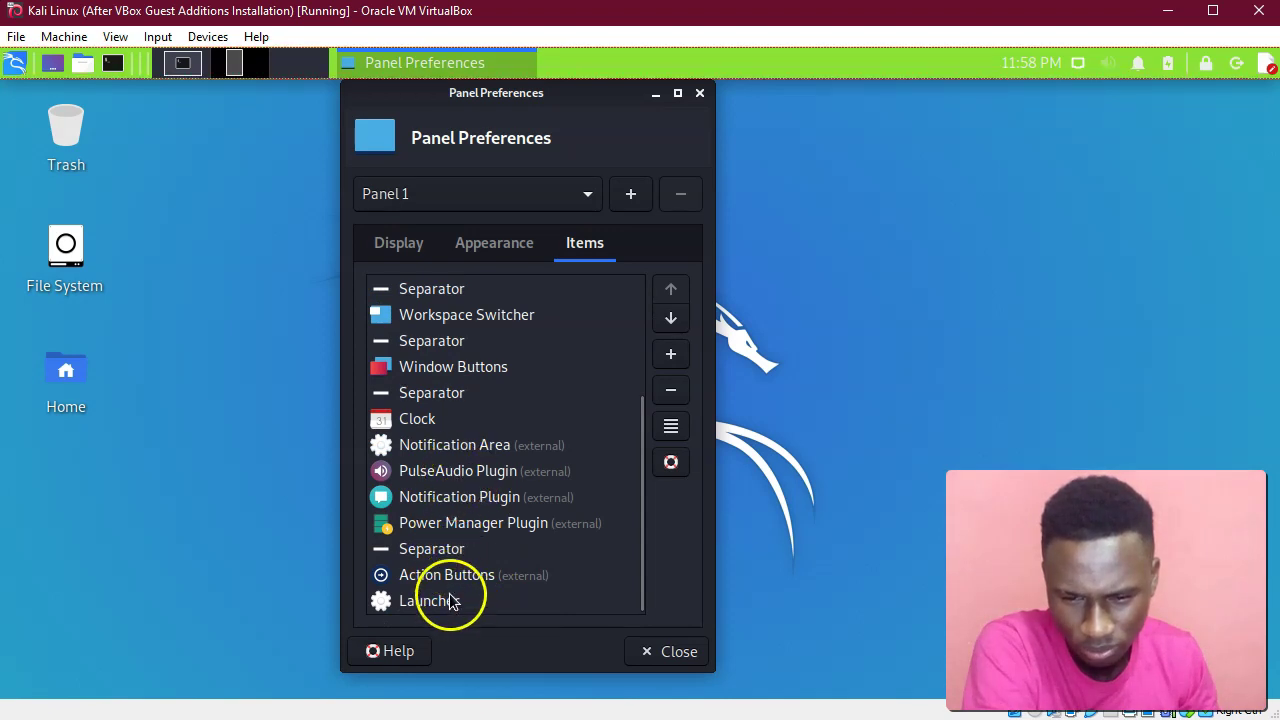
pyautogui.scroll(5, 448, 510)
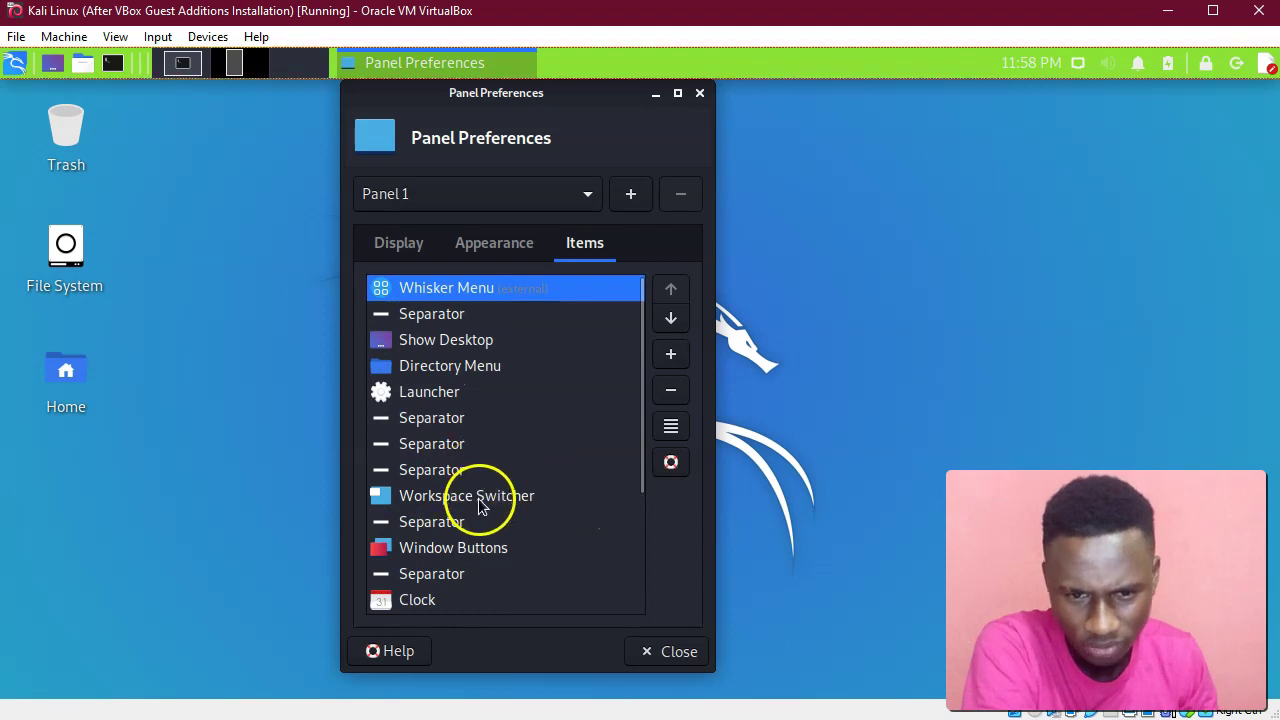
pyautogui.scroll(-1, 480, 510)
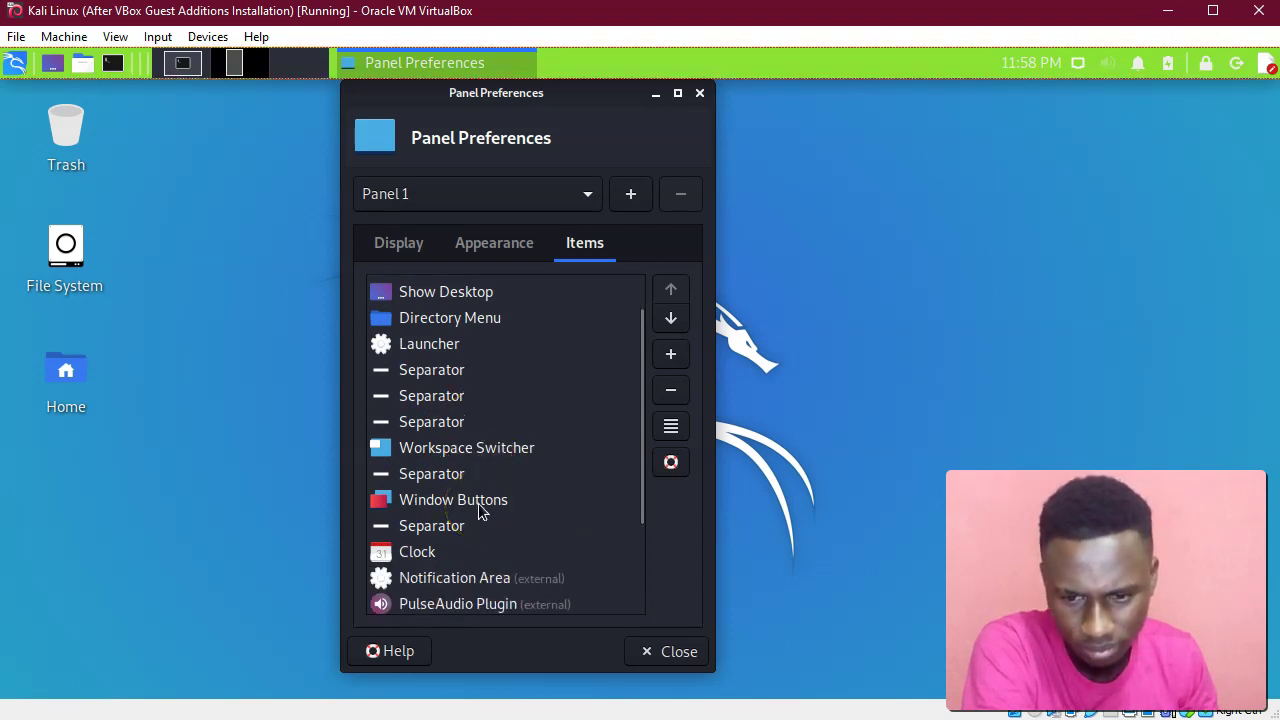
pyautogui.scroll(-1, 475, 545)
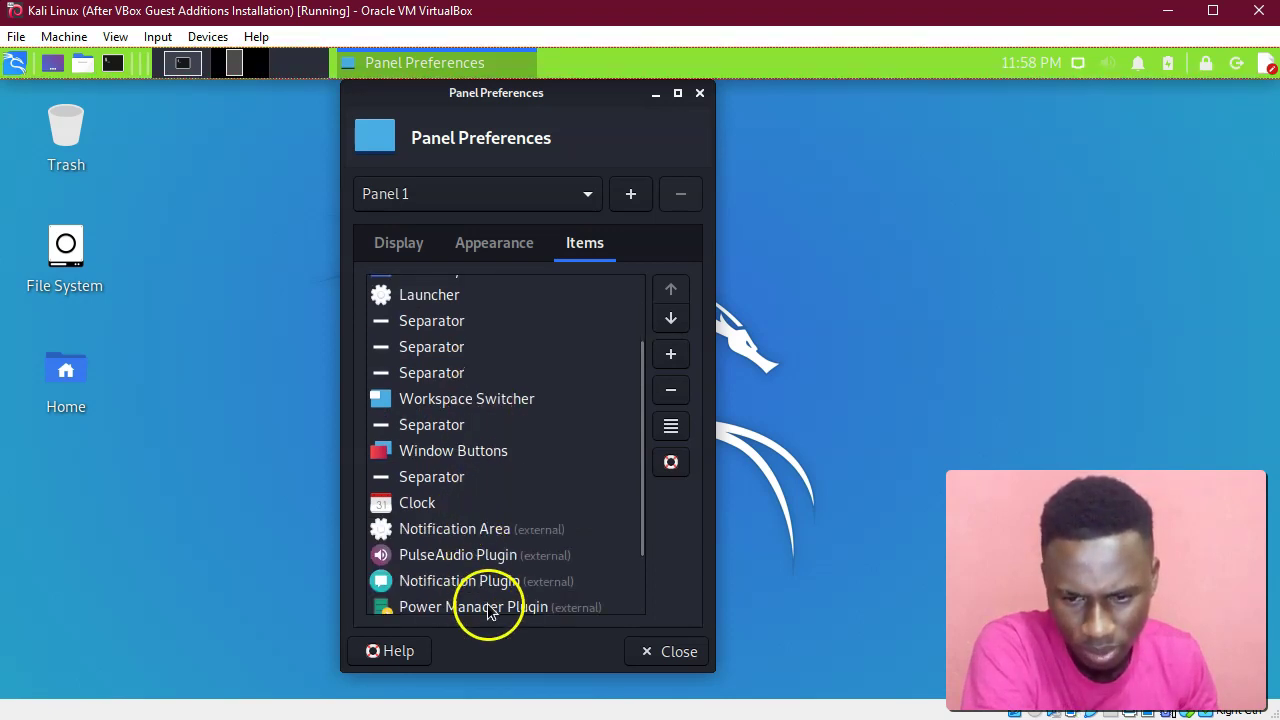
pyautogui.scroll(-2, 511, 590)
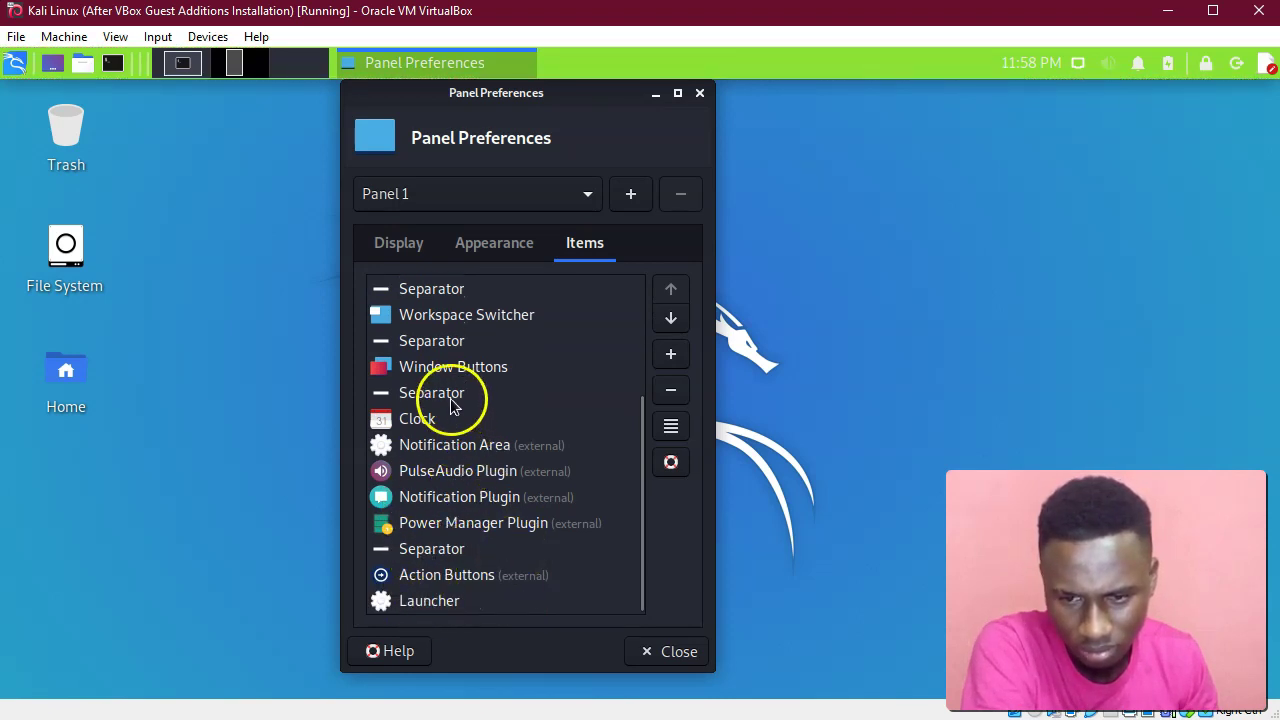
pyautogui.scroll(2, 450, 377)
pyautogui.scroll(3, 449, 371)
pyautogui.scroll(-4, 471, 429)
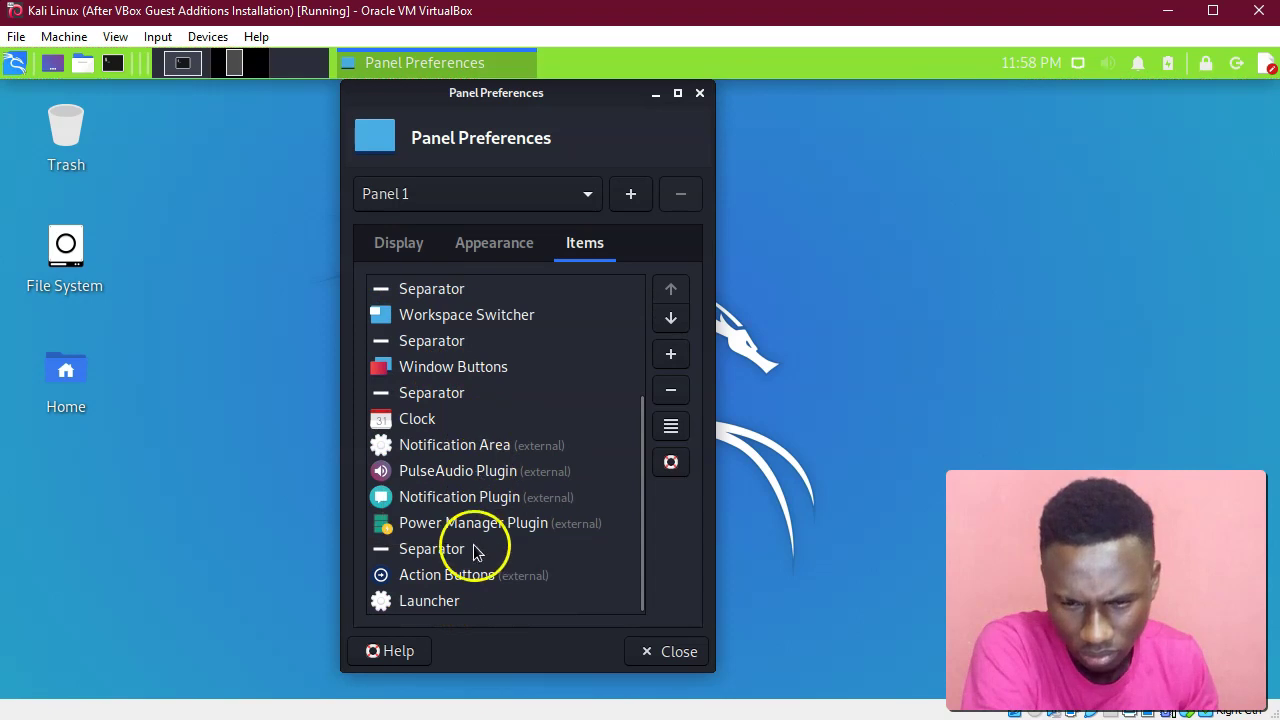
pyautogui.scroll(3, 475, 606)
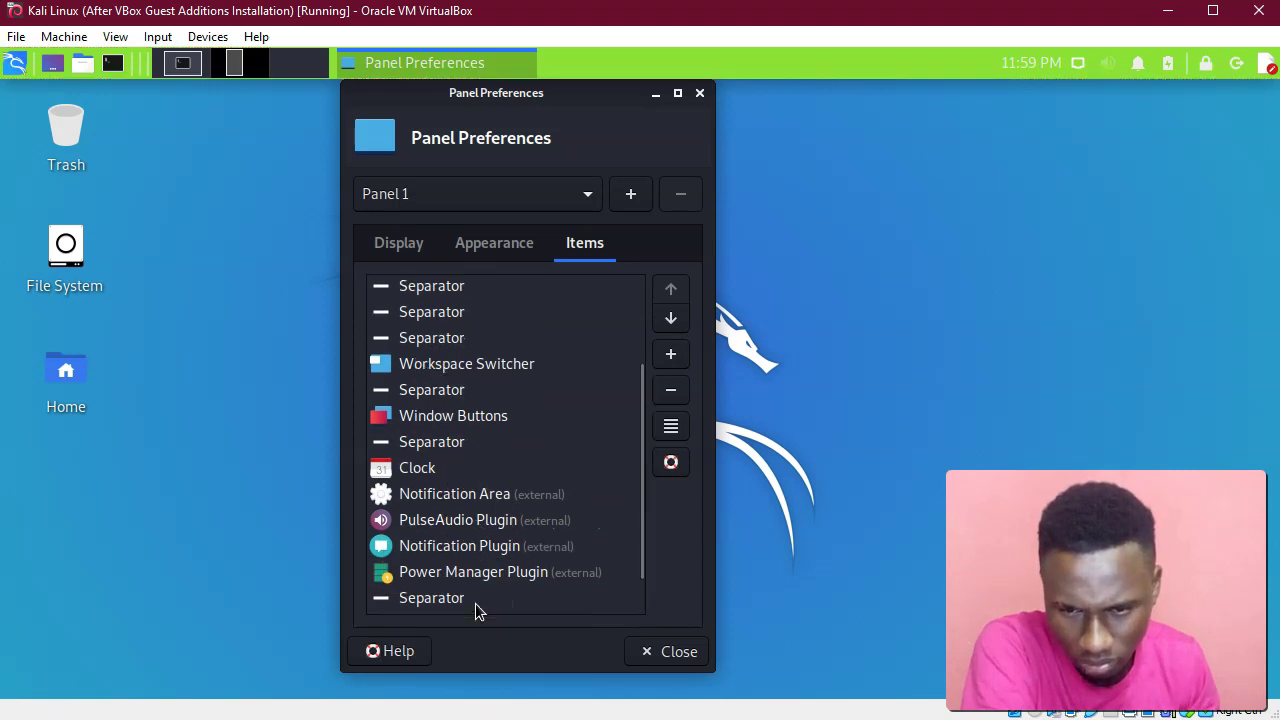
pyautogui.scroll(2, 475, 610)
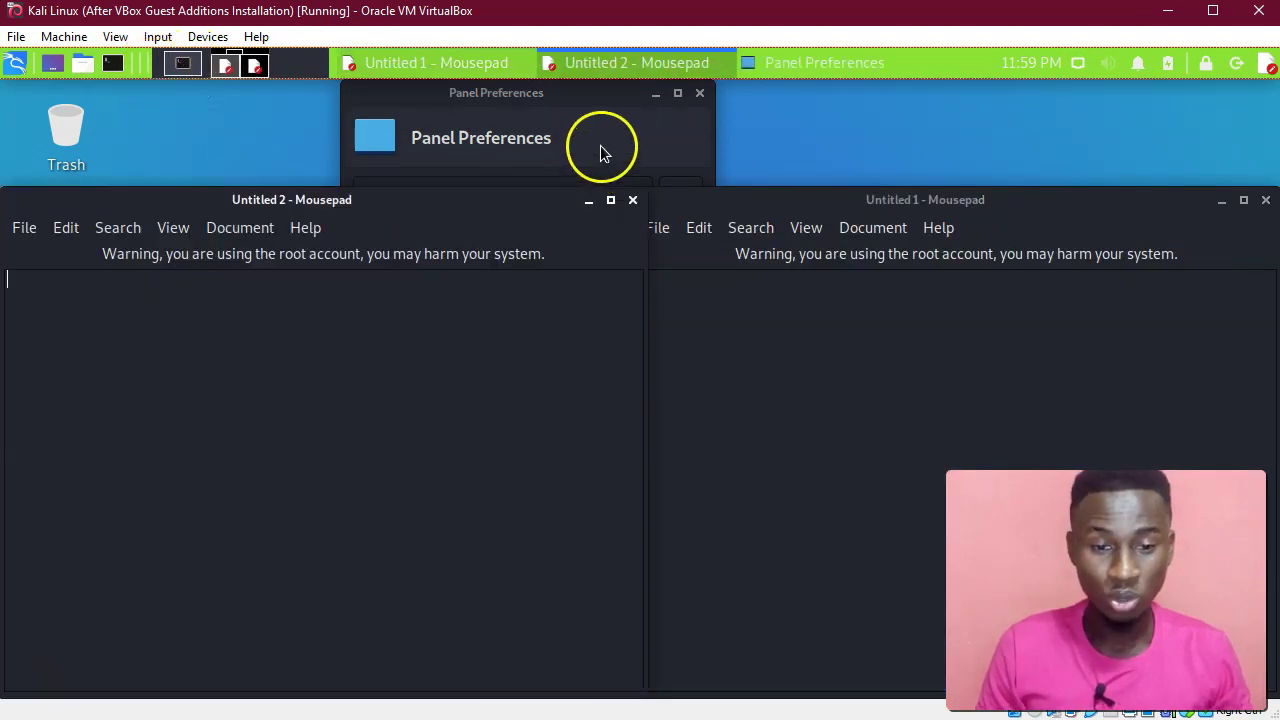
# Close Panel Preferences and type 'My name i' into the Untitled 2 editor.
pyautogui.click(636, 99)
pyautogui.click(700, 94)
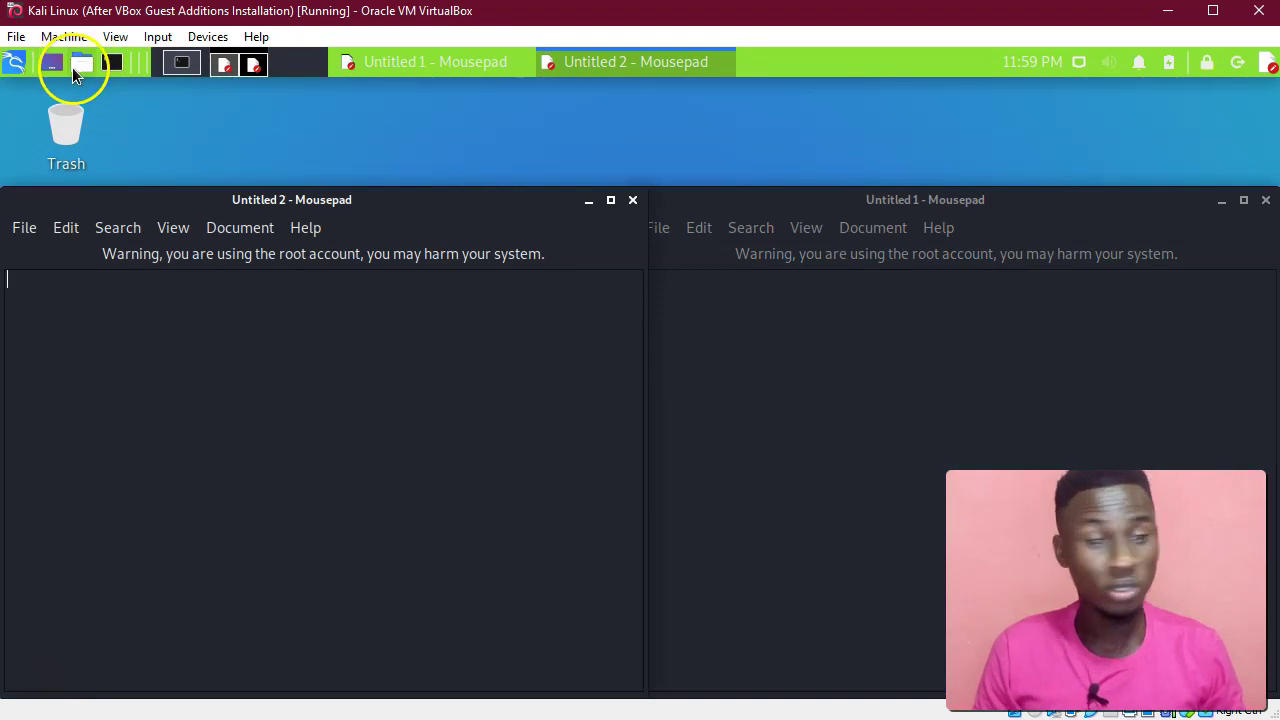
pyautogui.moveTo(316, 200); pyautogui.dragTo(350, 137)
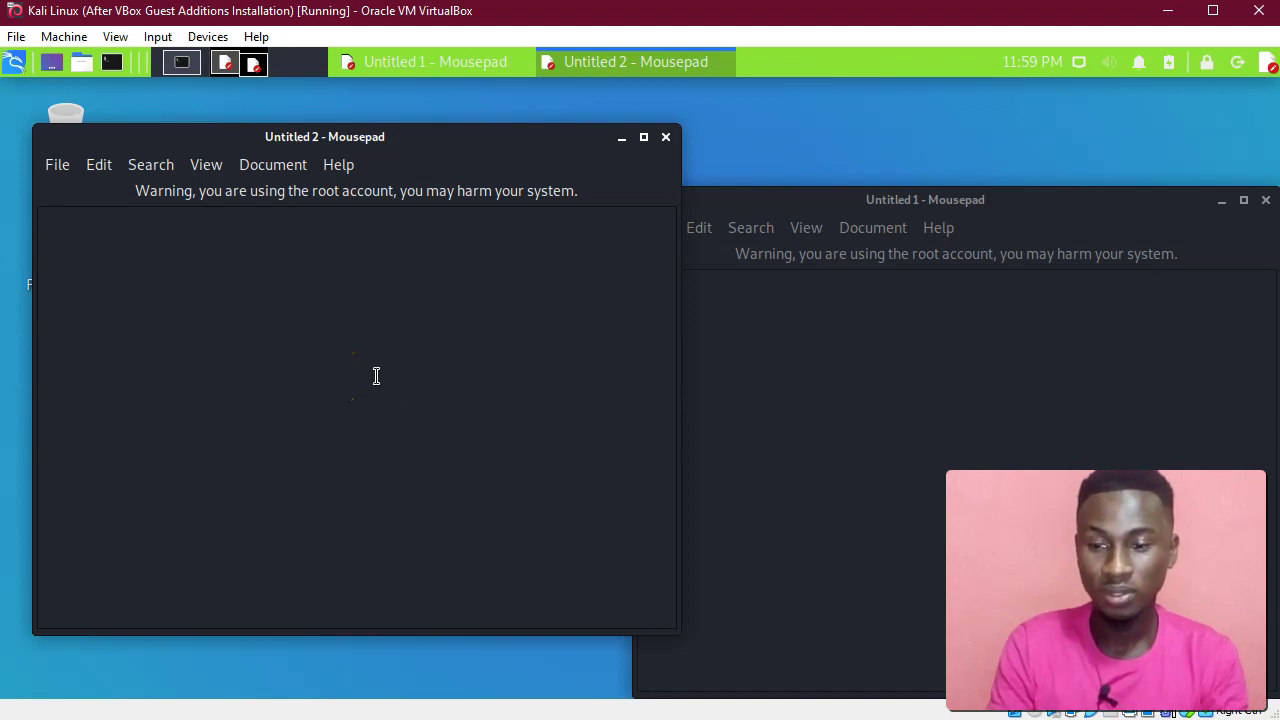
pyautogui.write('My name i')
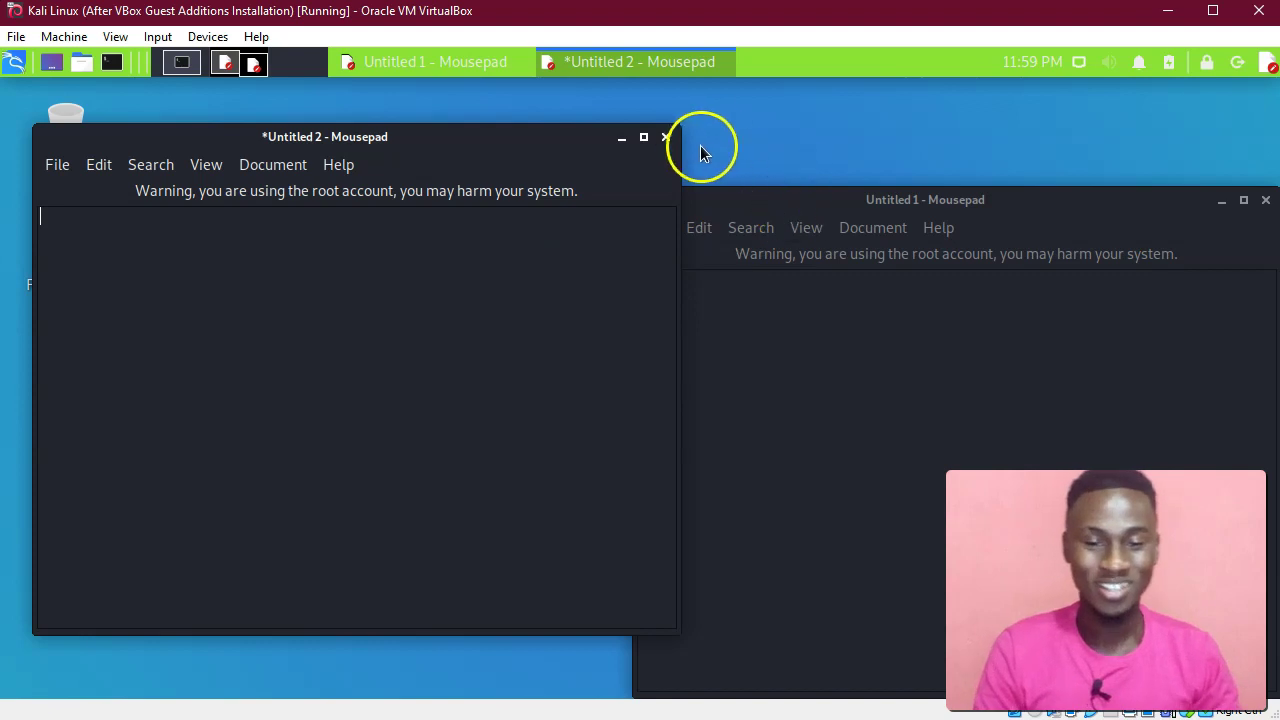
# Close Untitled 2 with Don't Save, then close the Untitled 1 editor.
pyautogui.click(665, 137)
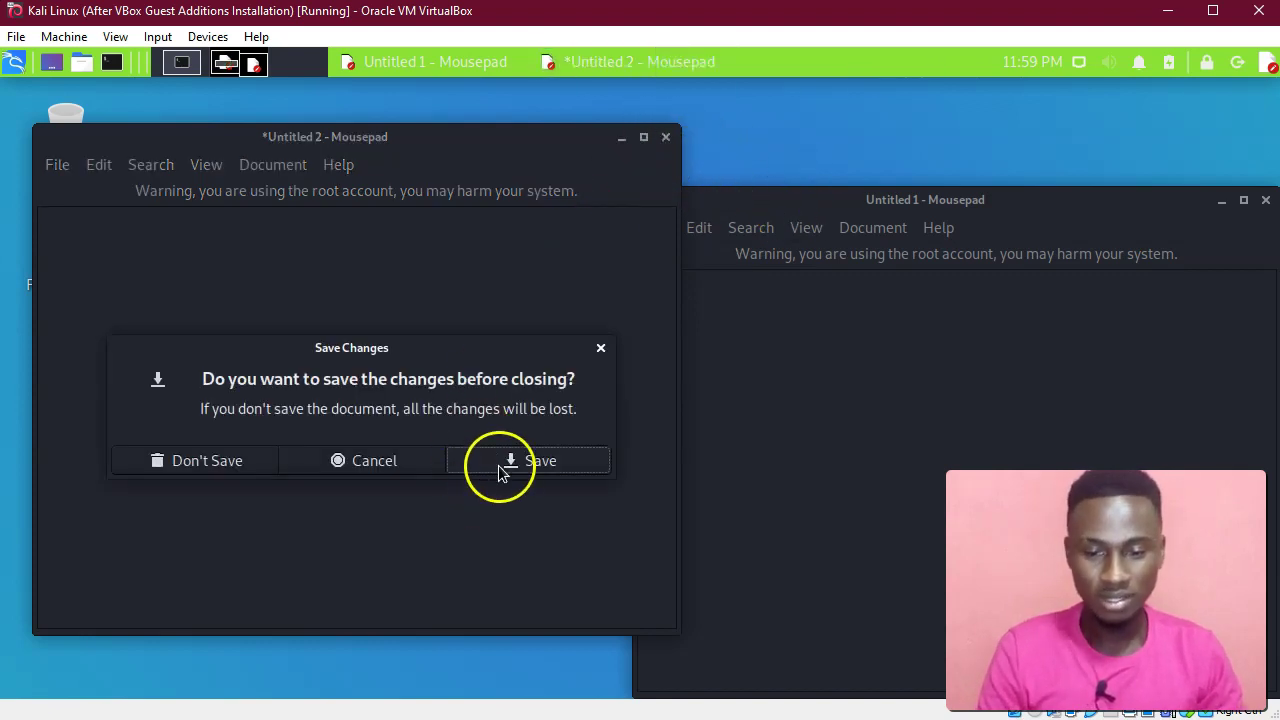
pyautogui.click(198, 468)
pyautogui.moveTo(834, 200); pyautogui.dragTo(547, 127)
pyautogui.click(978, 128)
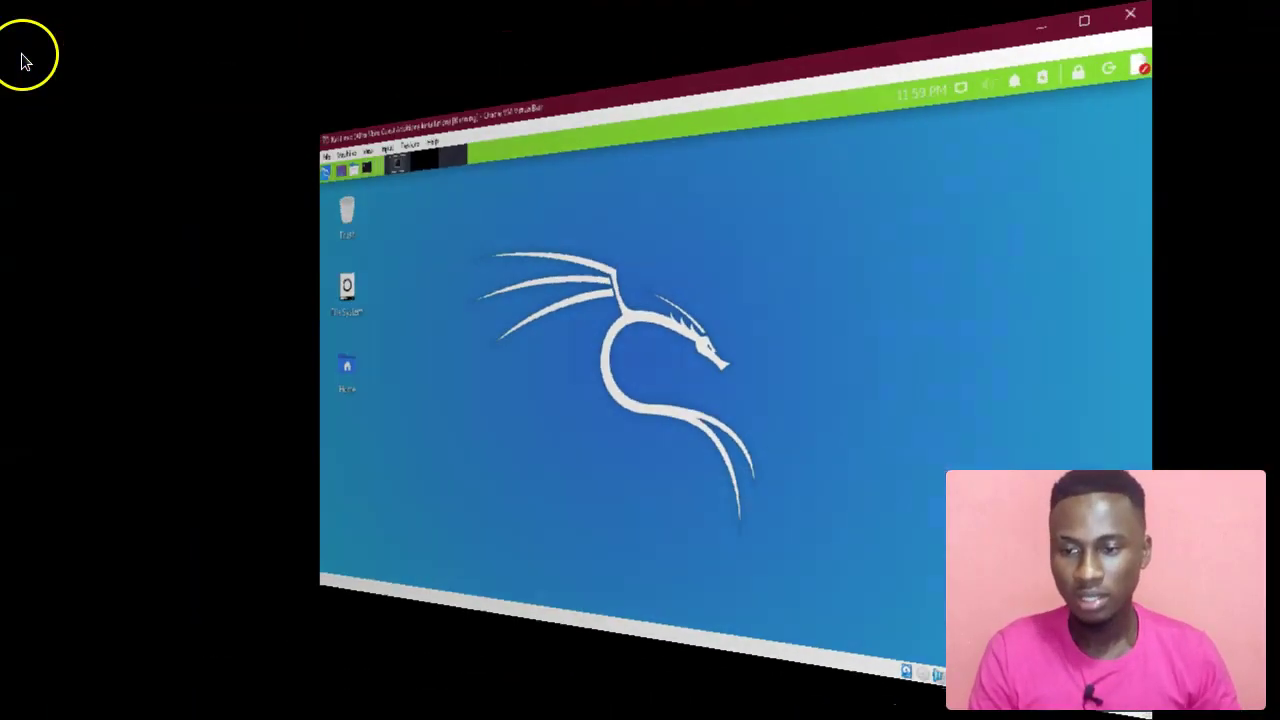
# Open the Whisker menu and switch from Recently Used to the All category.
pyautogui.click(14, 62)
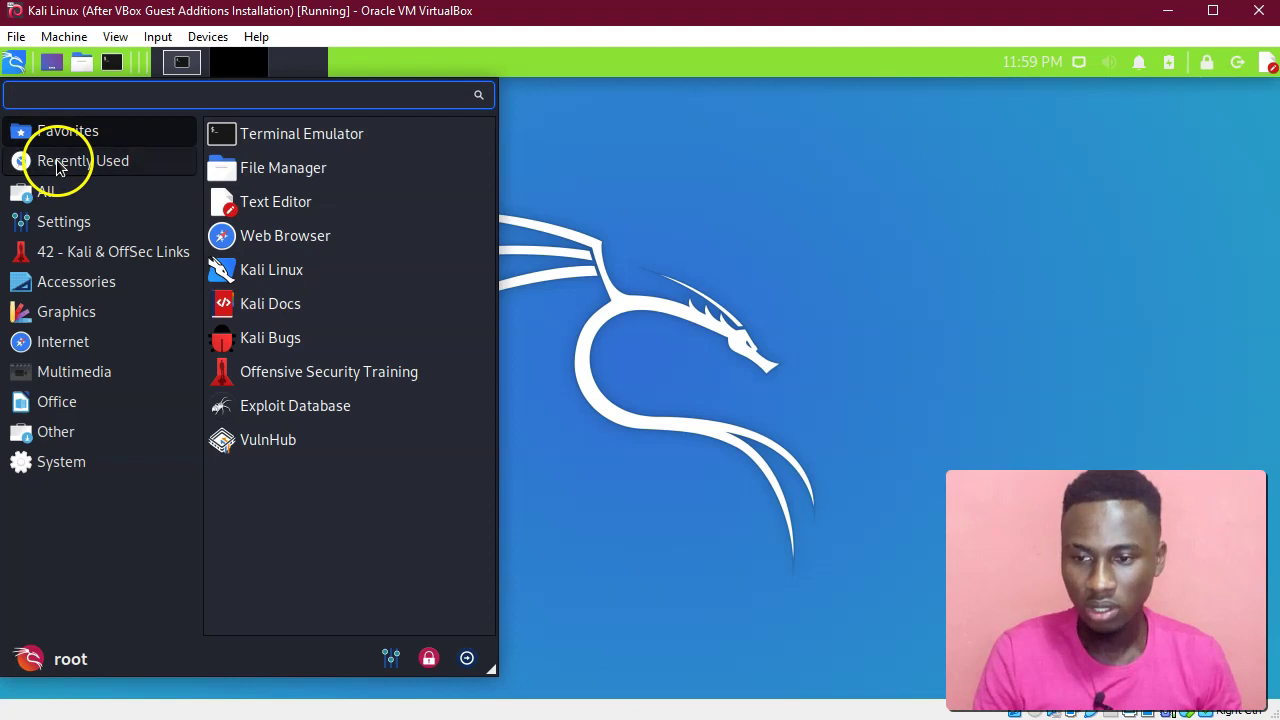
pyautogui.click(62, 163)
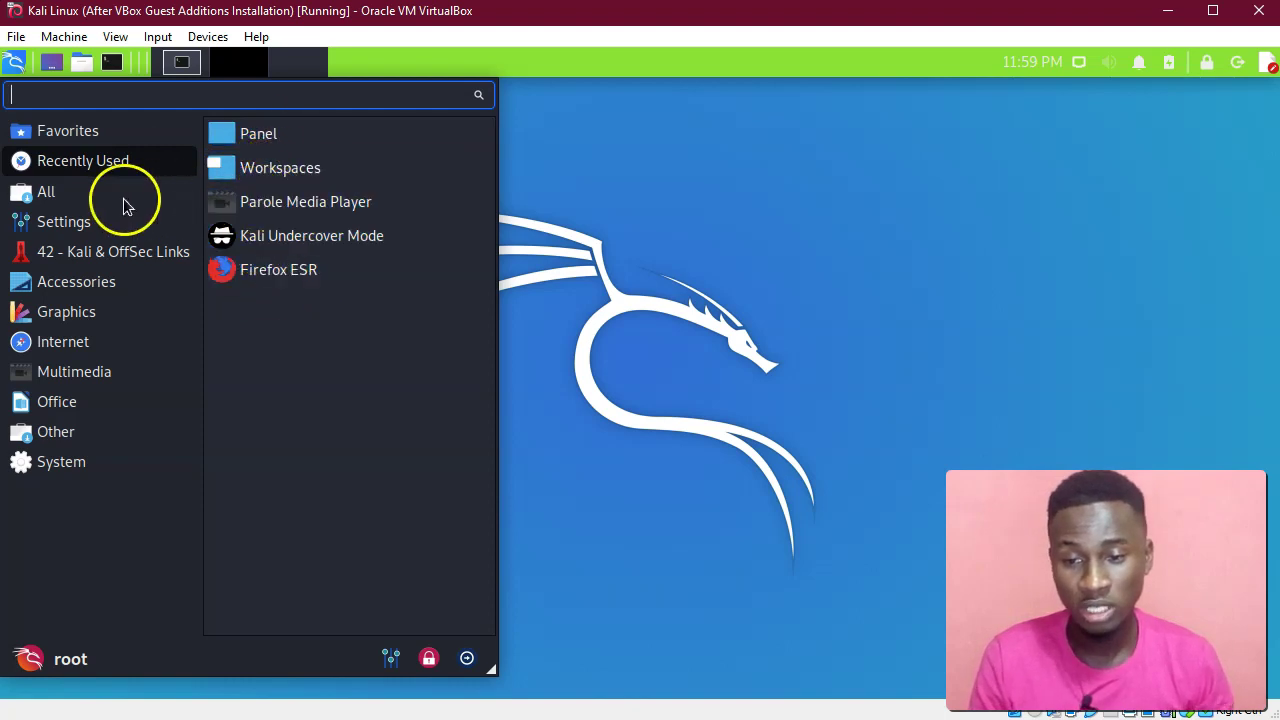
pyautogui.click(66, 208)
pyautogui.click(73, 191)
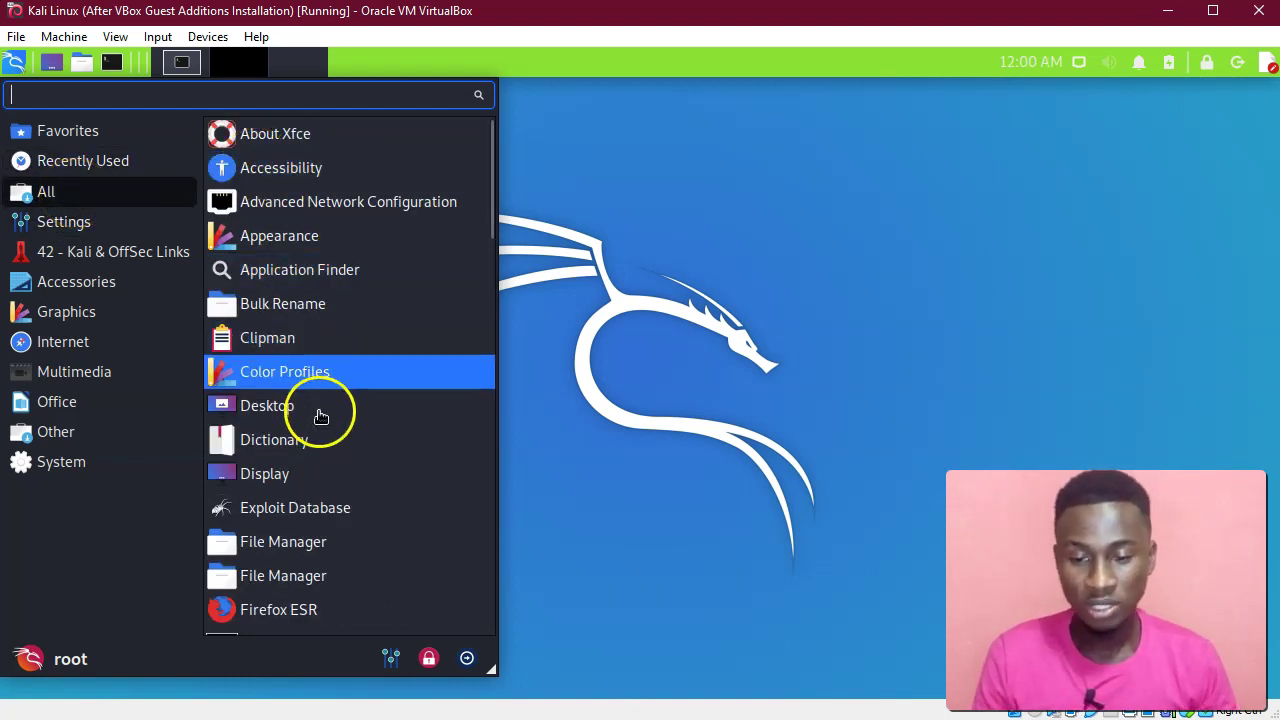
# Scroll down the full application list and back up to About Xfce.
pyautogui.scroll(-3, 326, 470)
pyautogui.scroll(-10, 326, 475)
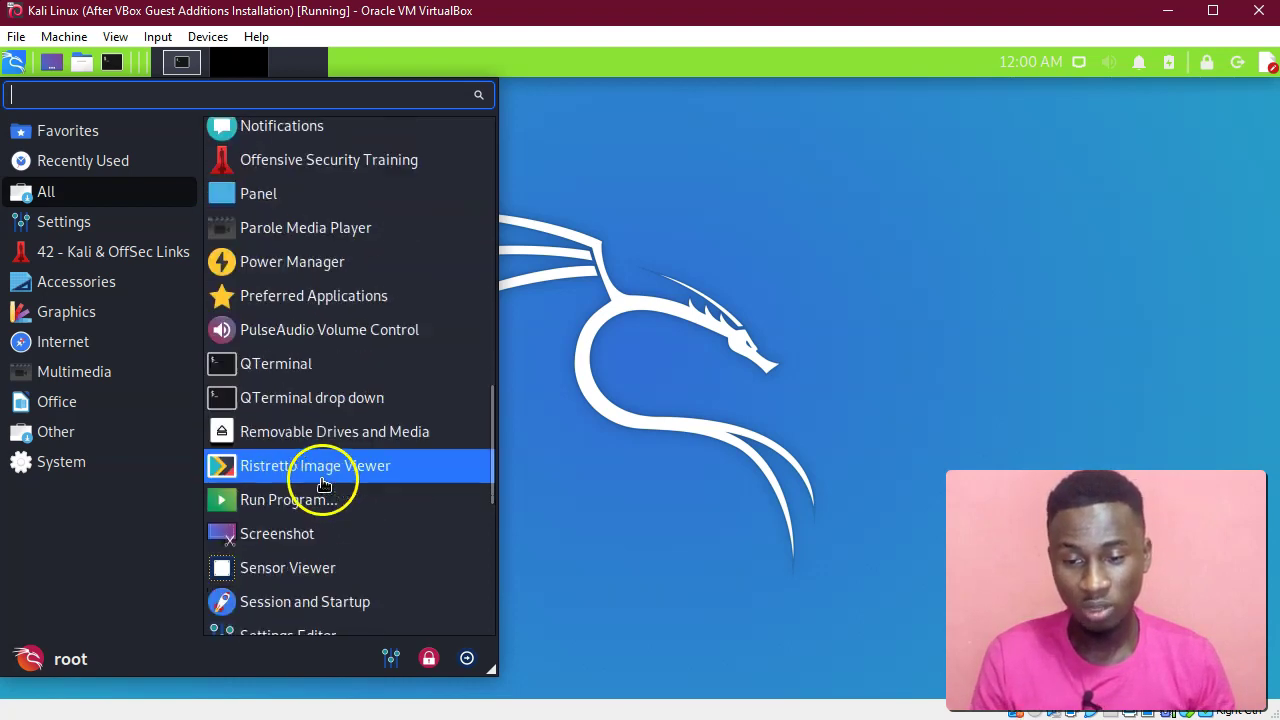
pyautogui.scroll(-5, 322, 485)
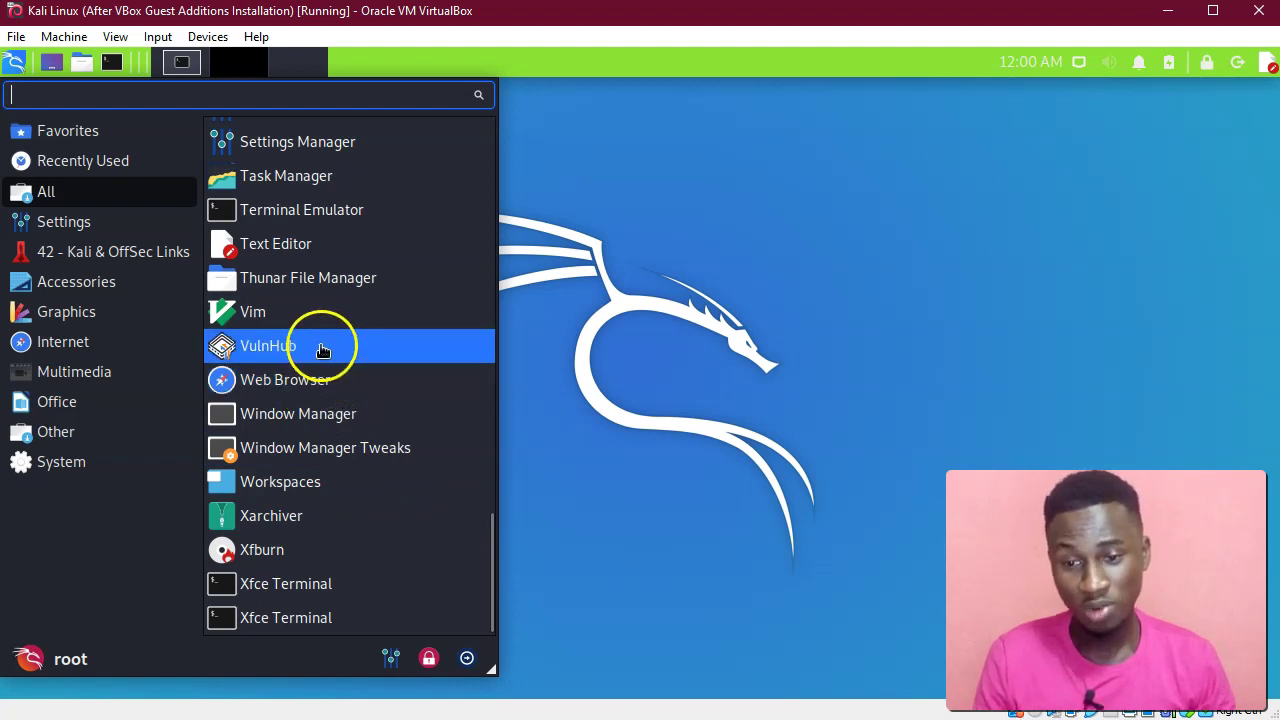
pyautogui.scroll(3, 323, 345)
pyautogui.scroll(2, 321, 347)
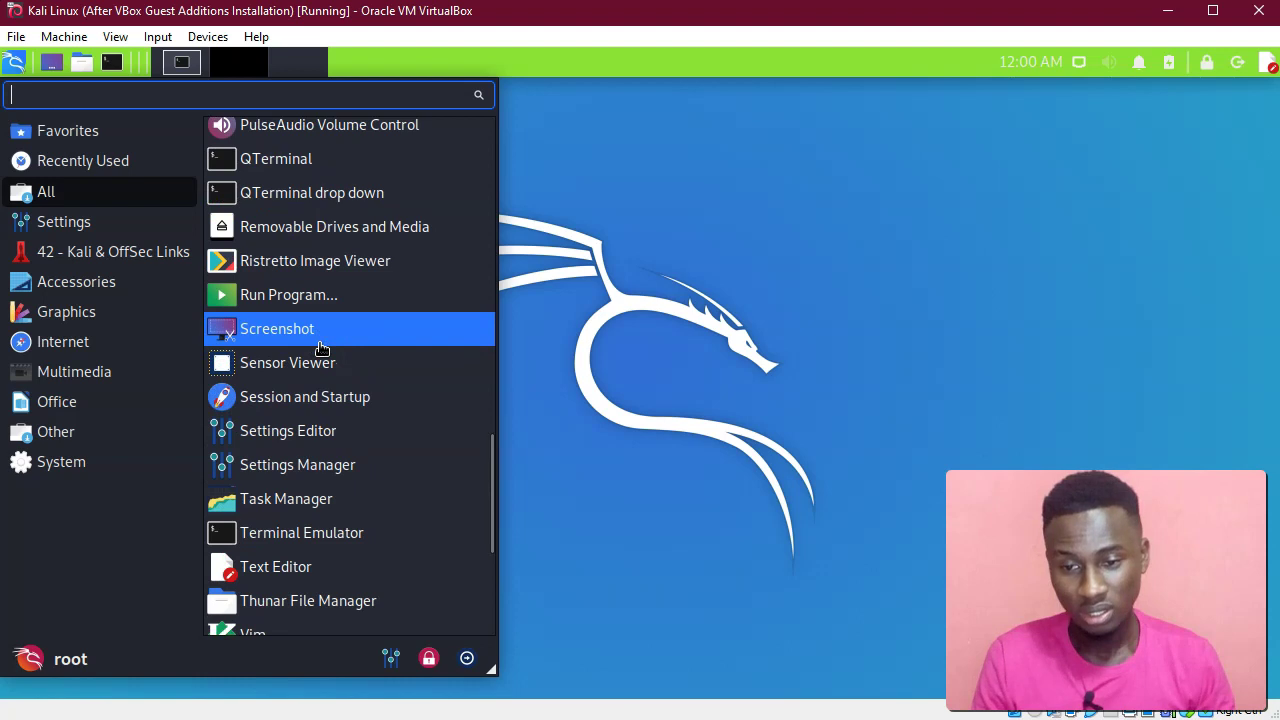
pyautogui.scroll(2, 321, 347)
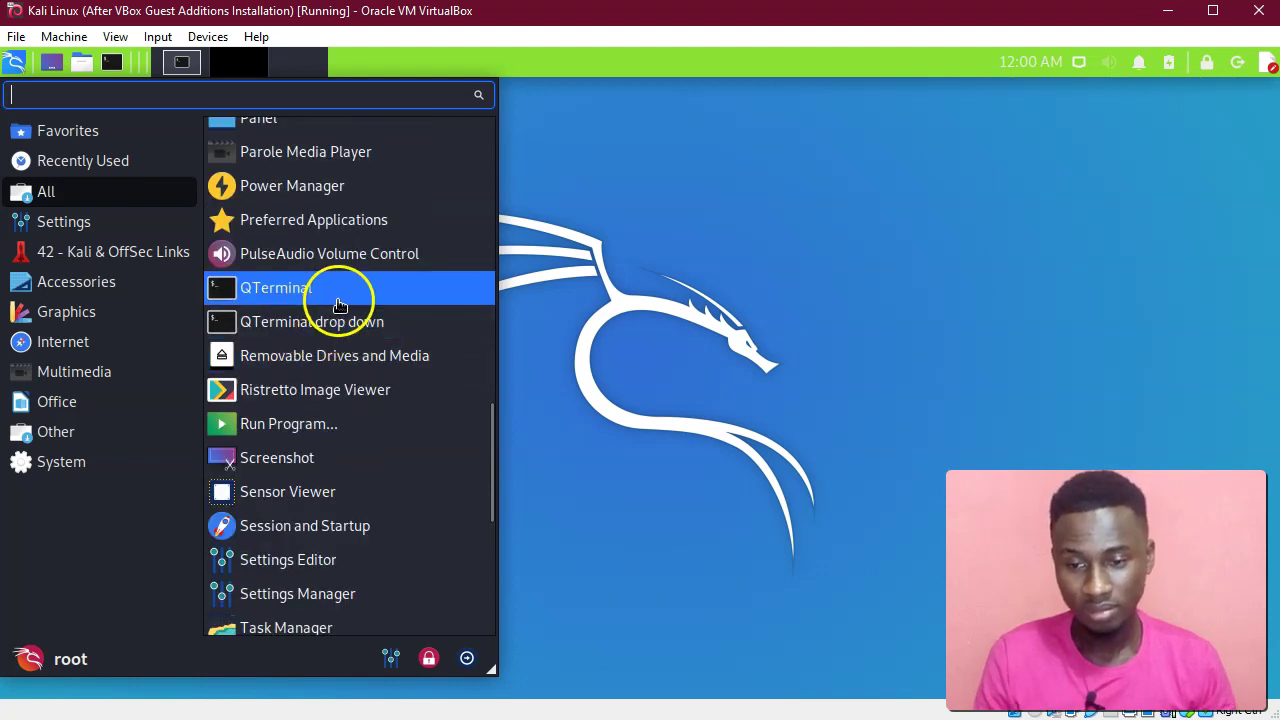
pyautogui.scroll(2, 365, 328)
pyautogui.scroll(4, 368, 325)
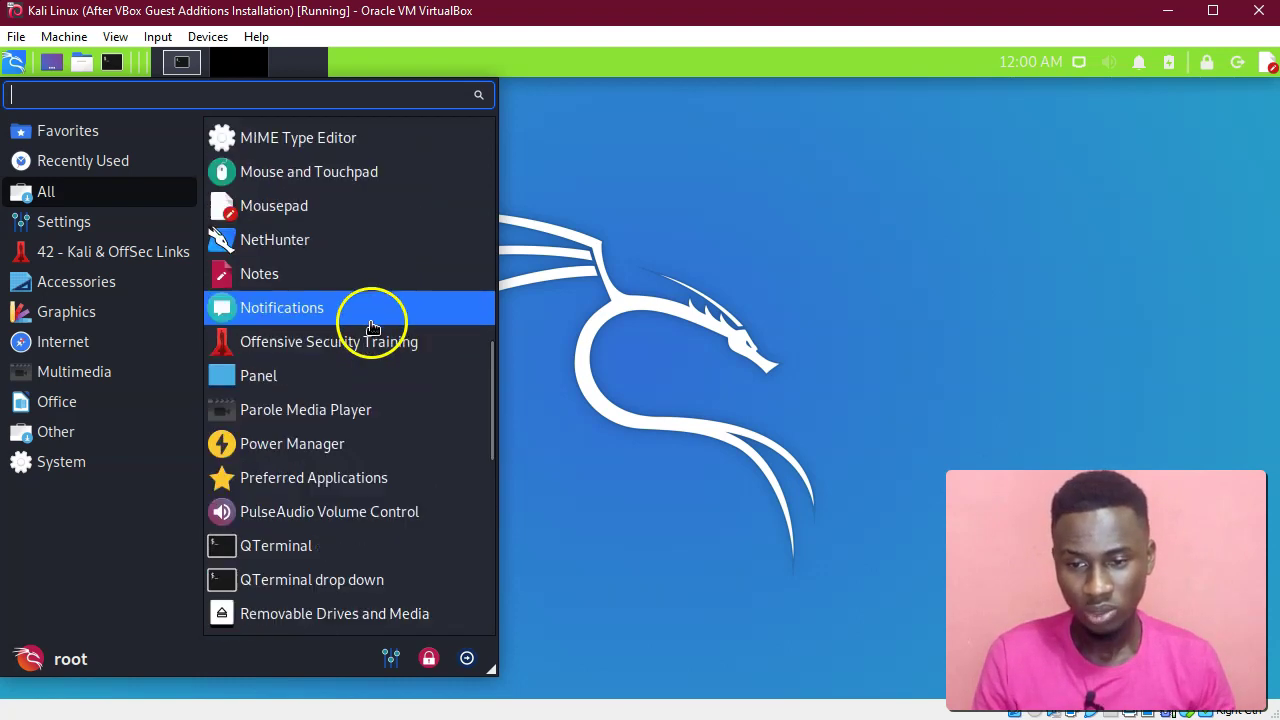
pyautogui.scroll(6, 315, 242)
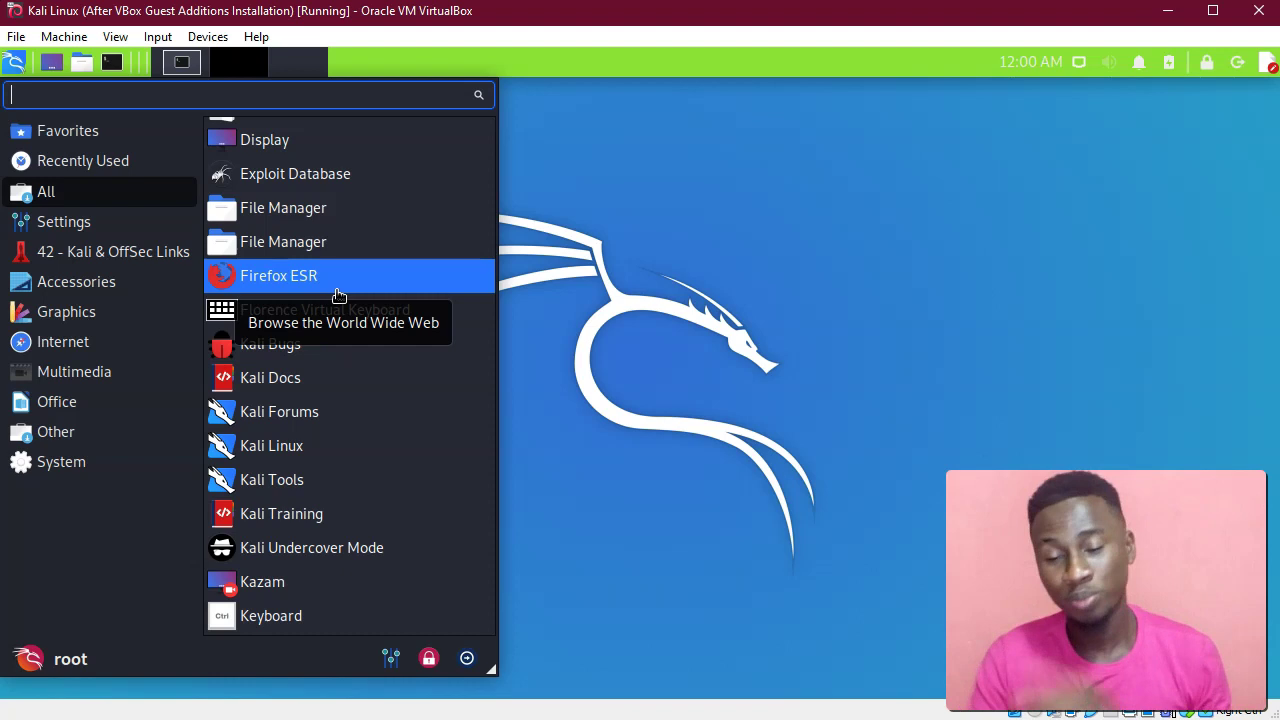
pyautogui.scroll(6, 334, 263)
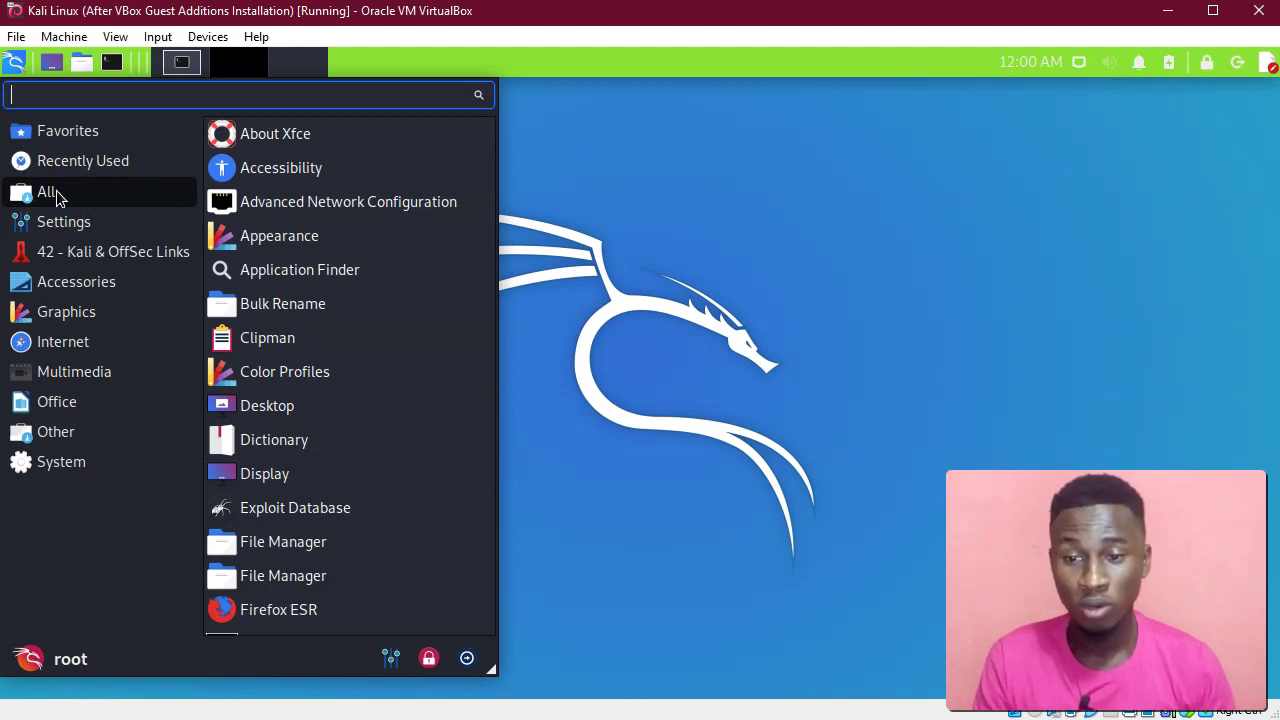
# Browse the Settings and Accessories categories, ending on 42 - Kali & OffSec Links.
pyautogui.click(64, 226)
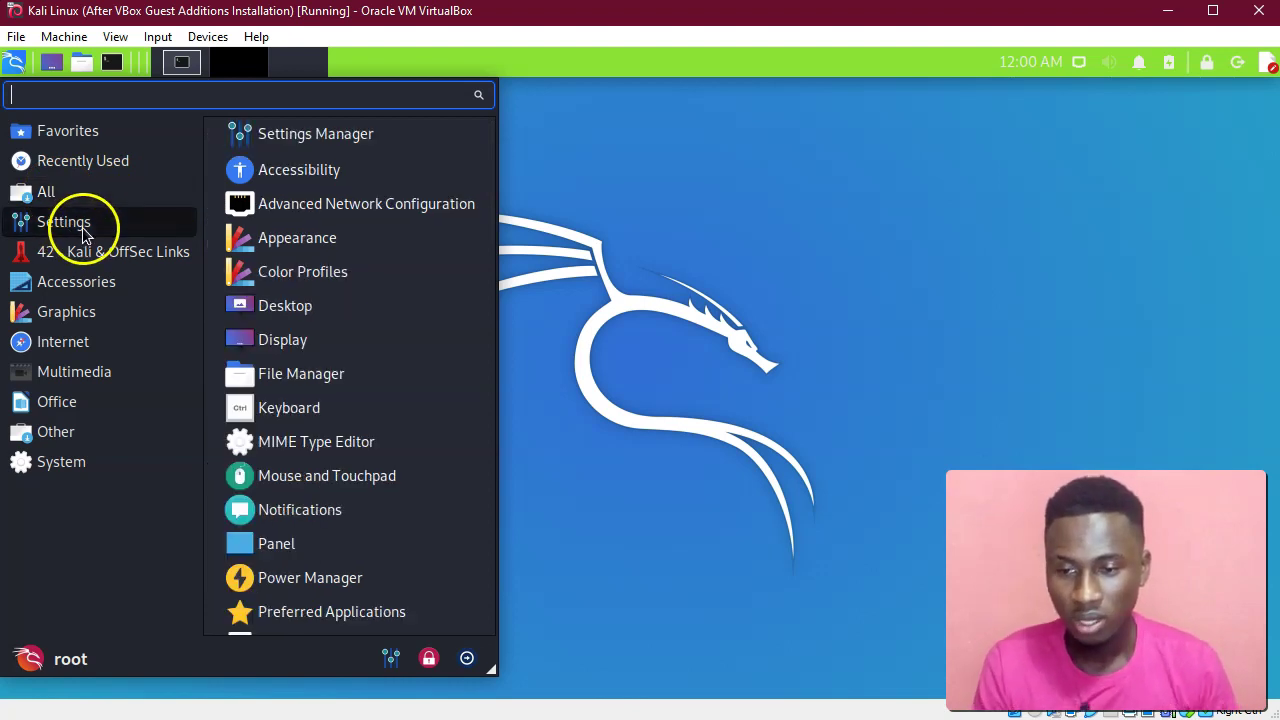
pyautogui.scroll(-5, 378, 431)
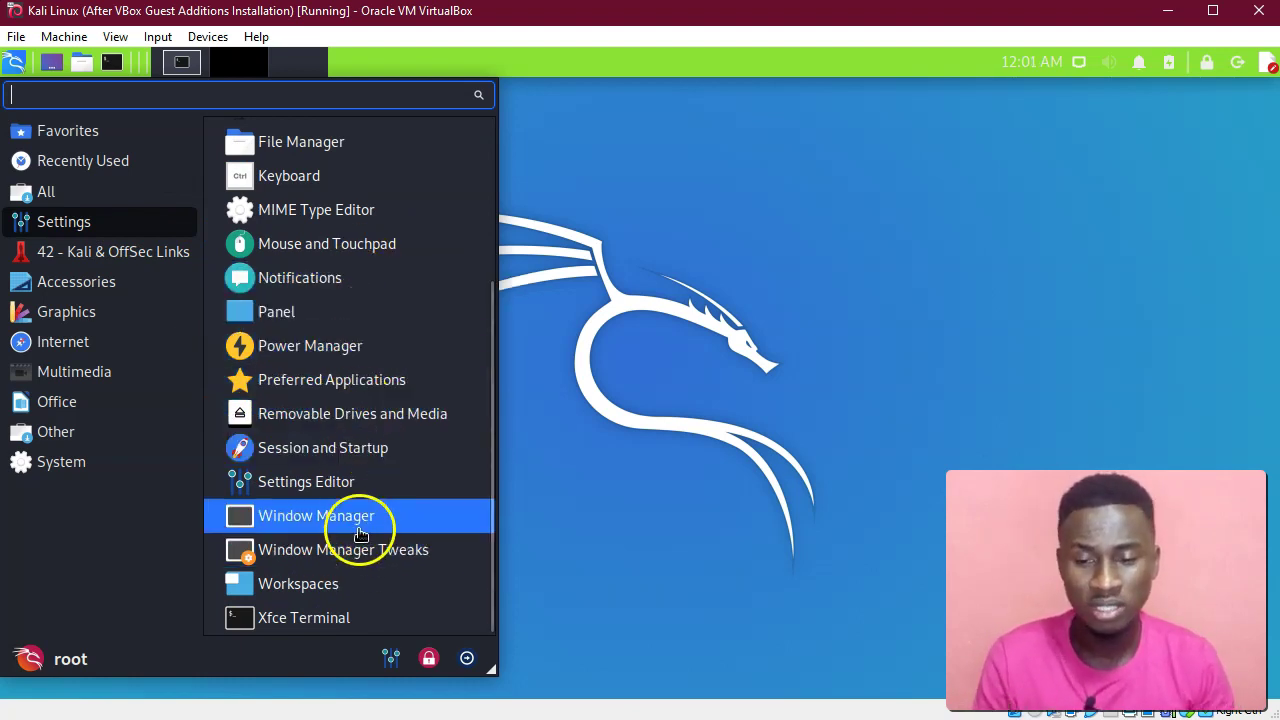
pyautogui.scroll(5, 355, 349)
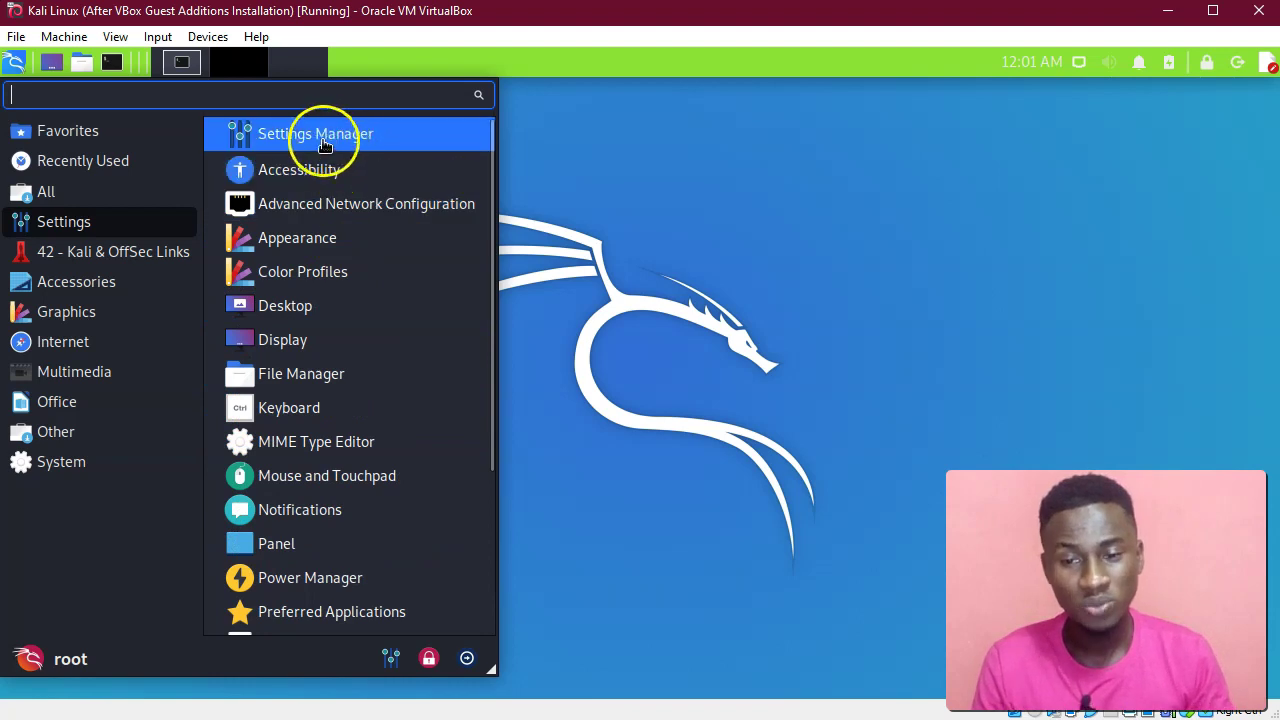
pyautogui.click(113, 286)
pyautogui.click(114, 257)
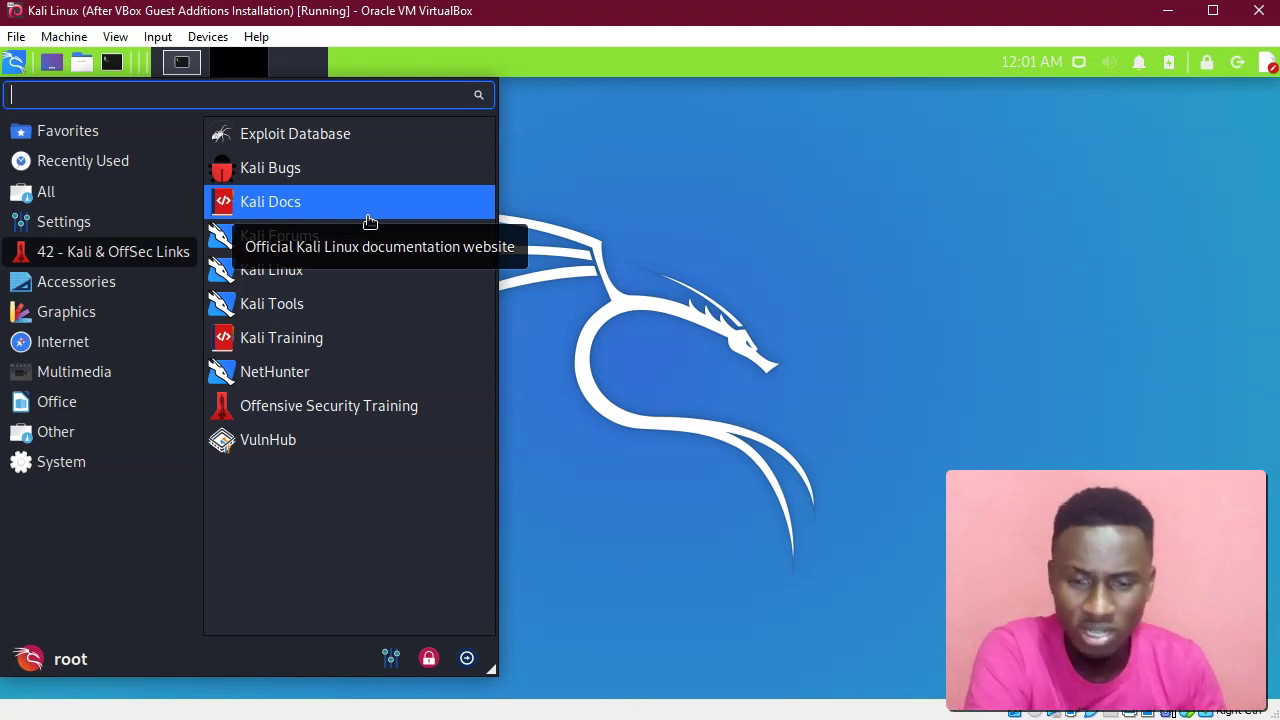
# Launch Kali Docs so Firefox loads docs.kali.org, then bring Firefox to the front.
pyautogui.click(369, 205)
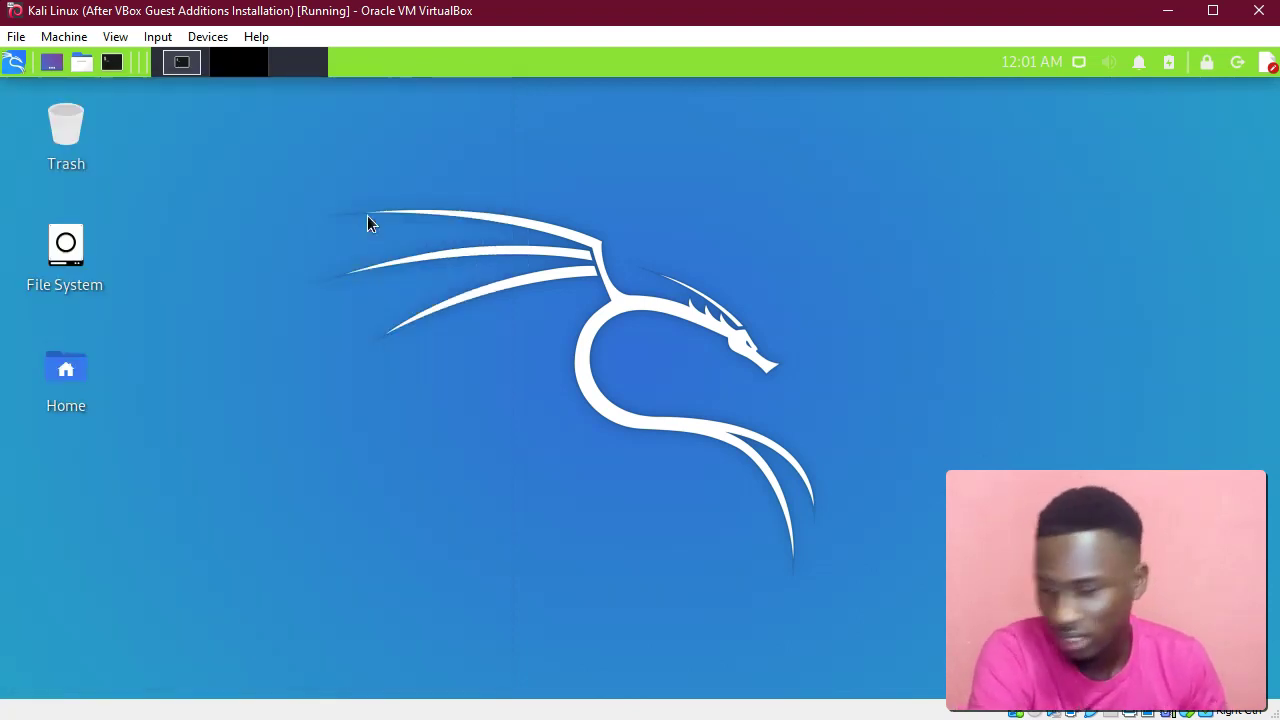
pyautogui.click(404, 202)
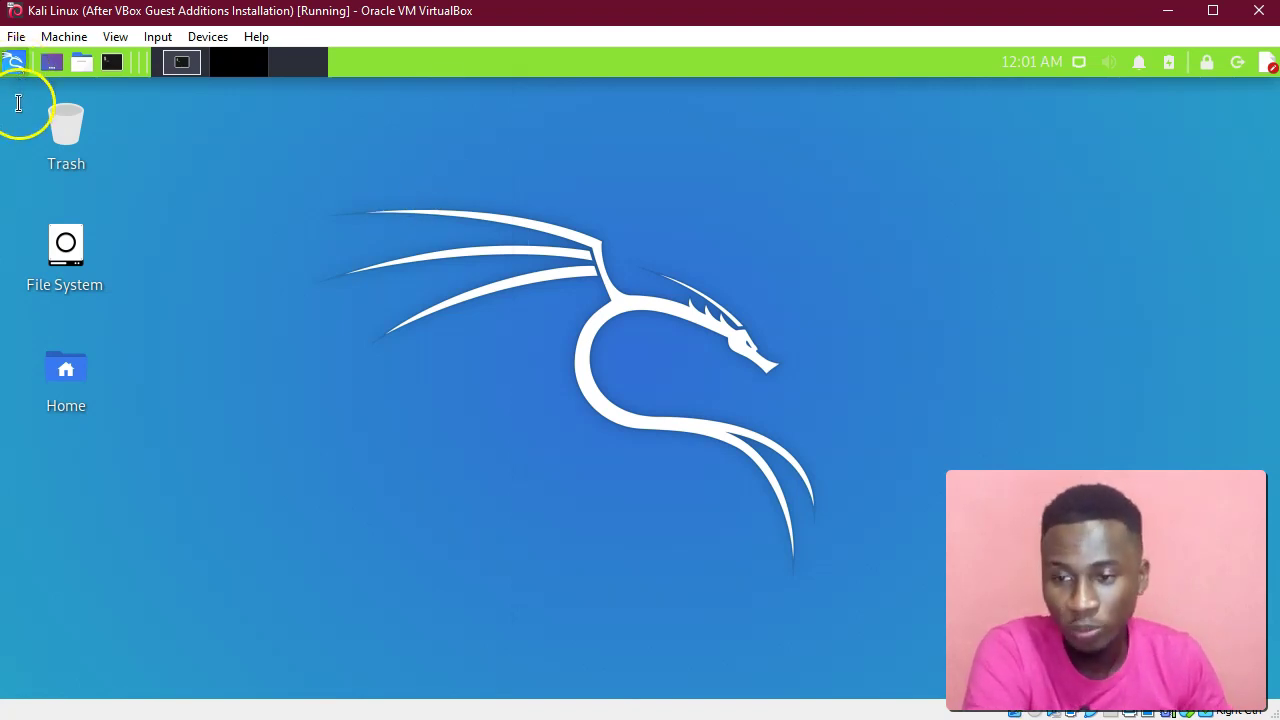
pyautogui.click(14, 62)
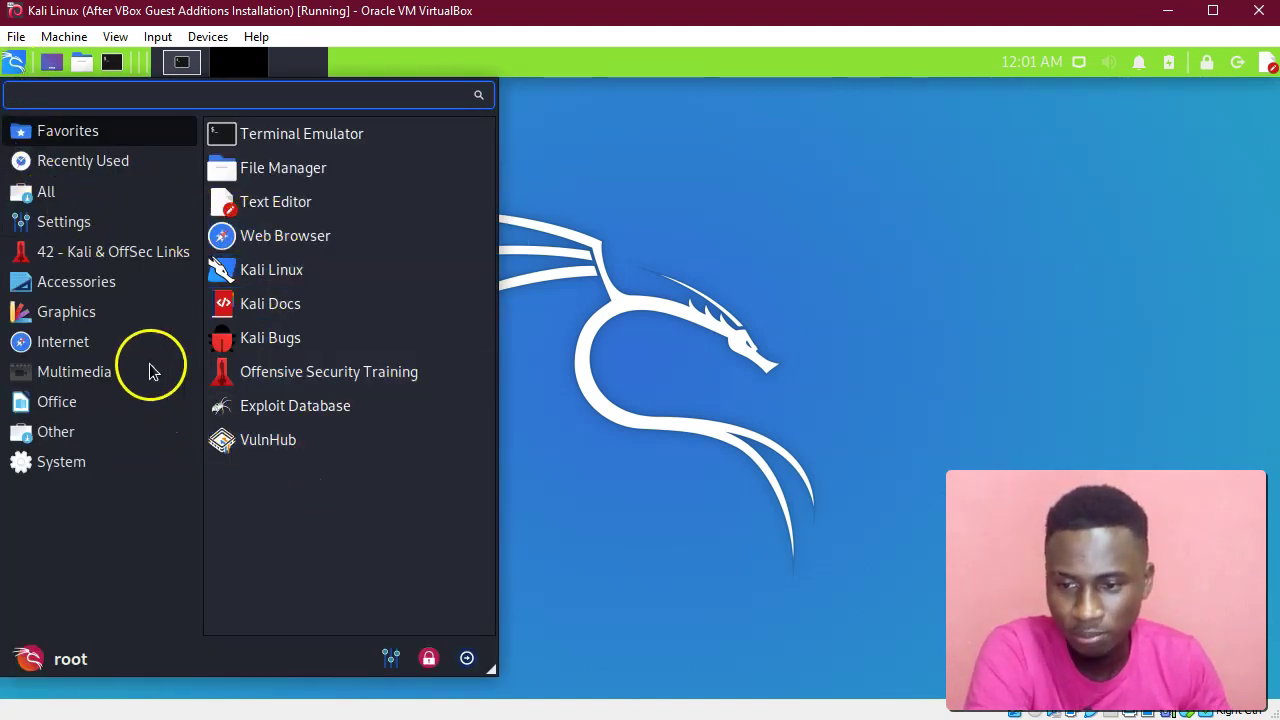
pyautogui.click(71, 285)
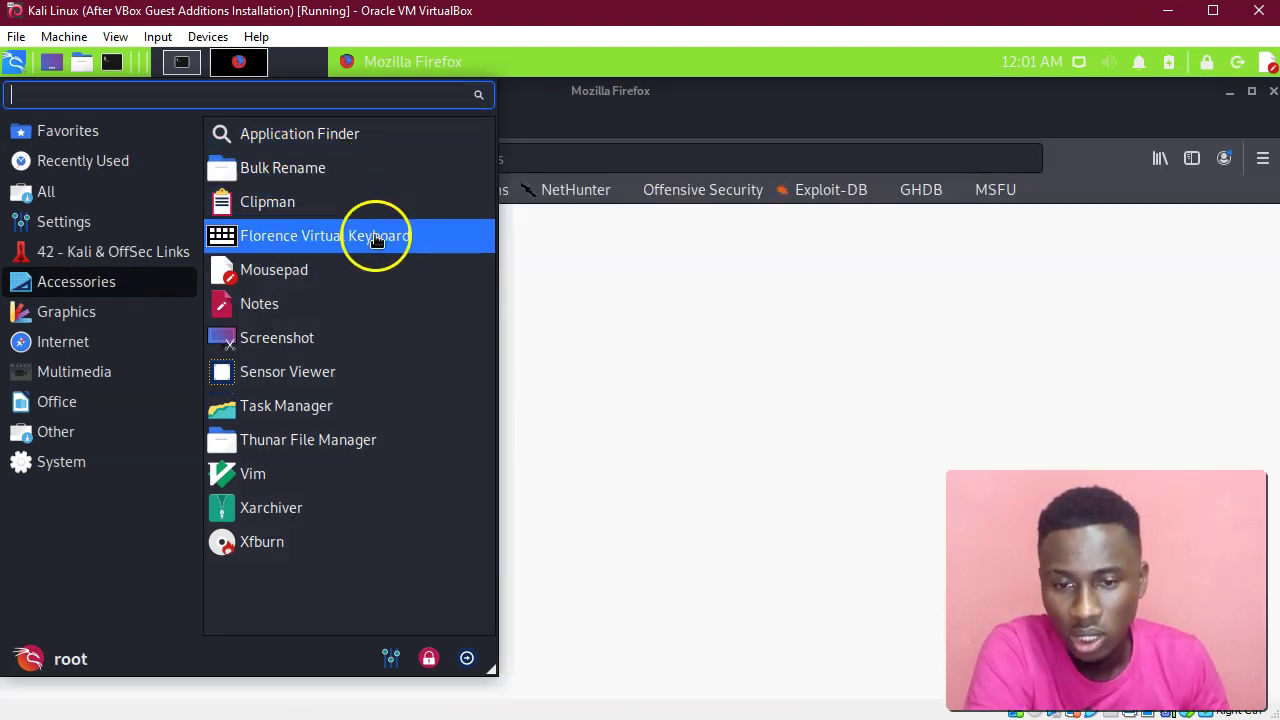
pyautogui.click(601, 63)
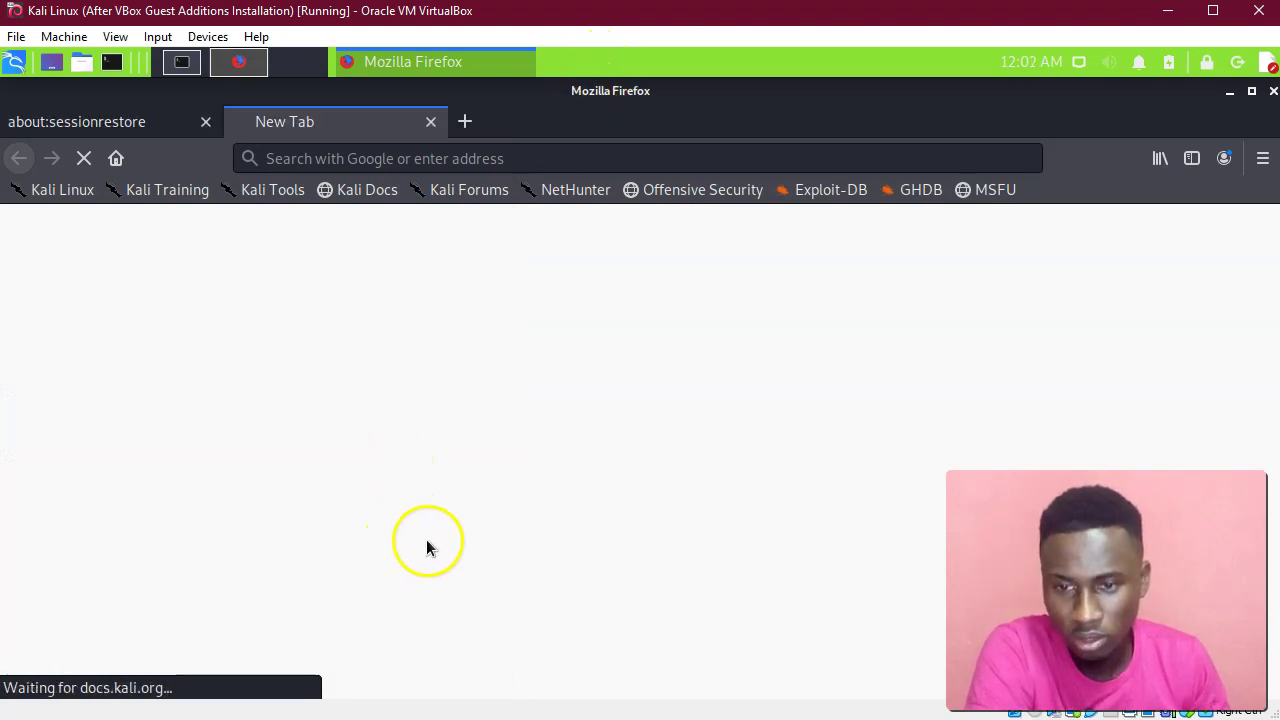
pyautogui.scroll(-1, 751, 380)
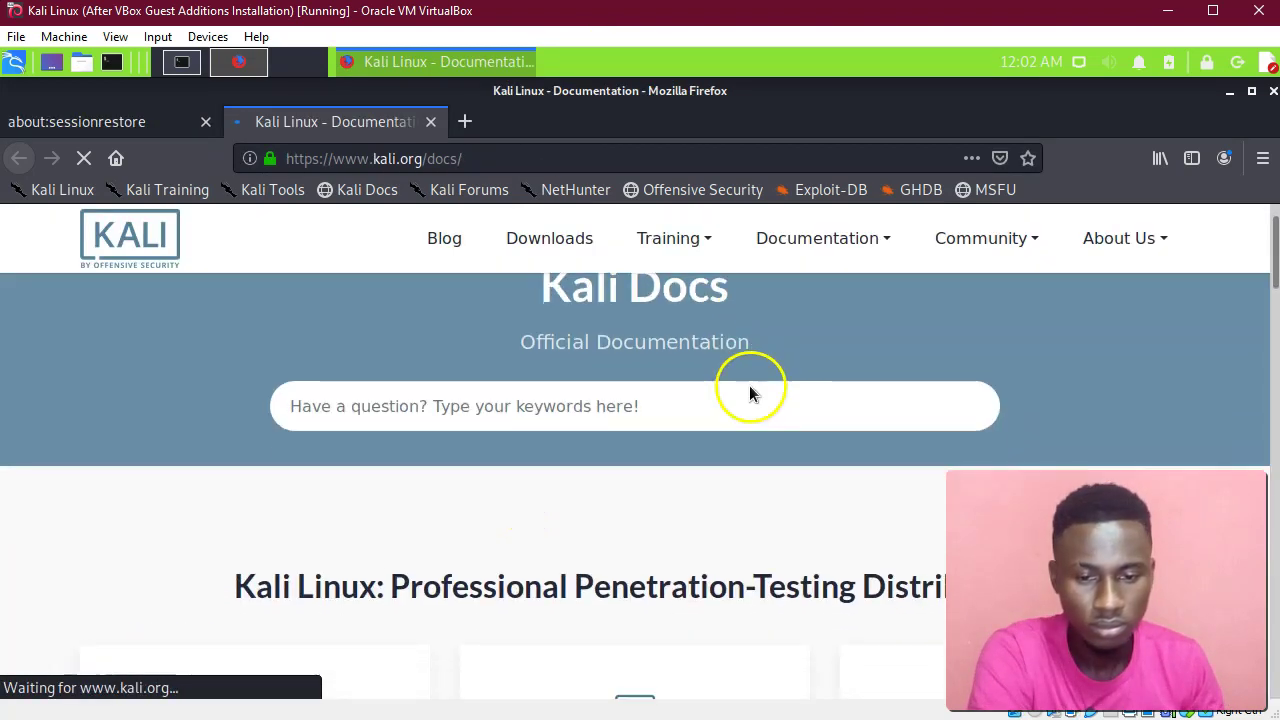
pyautogui.scroll(-4, 748, 390)
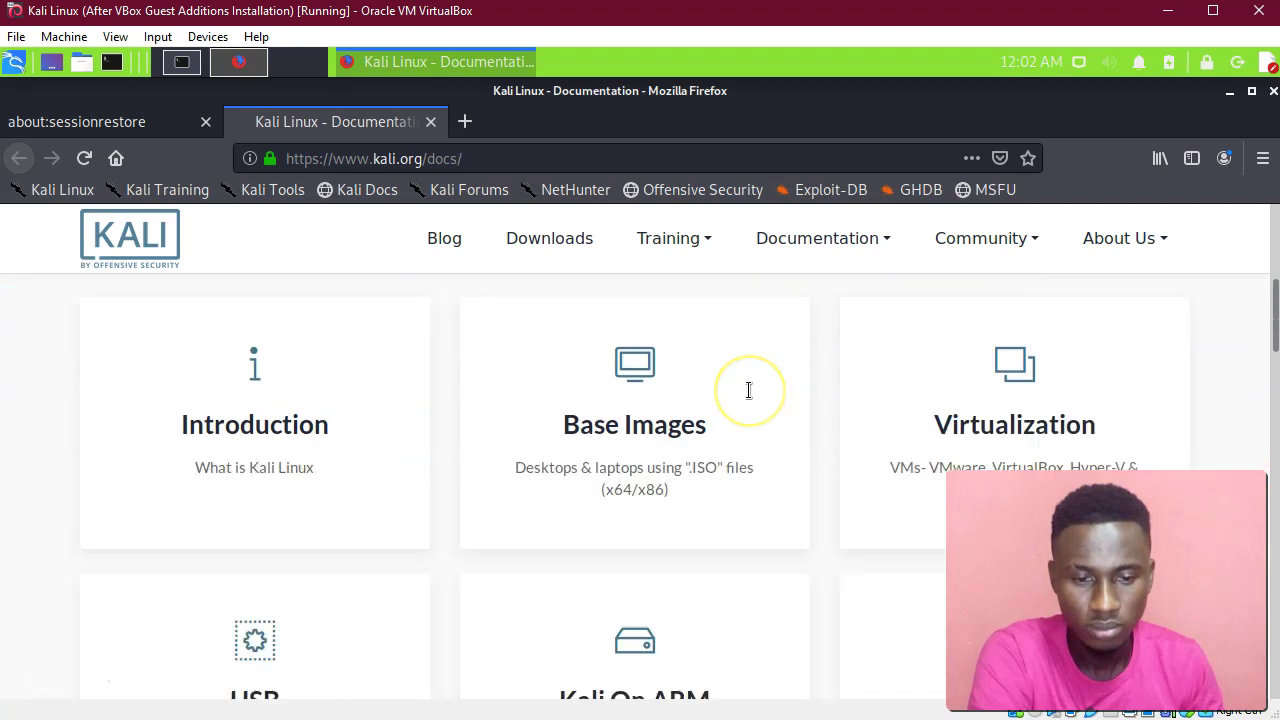
pyautogui.scroll(-1, 749, 392)
pyautogui.scroll(2, 749, 397)
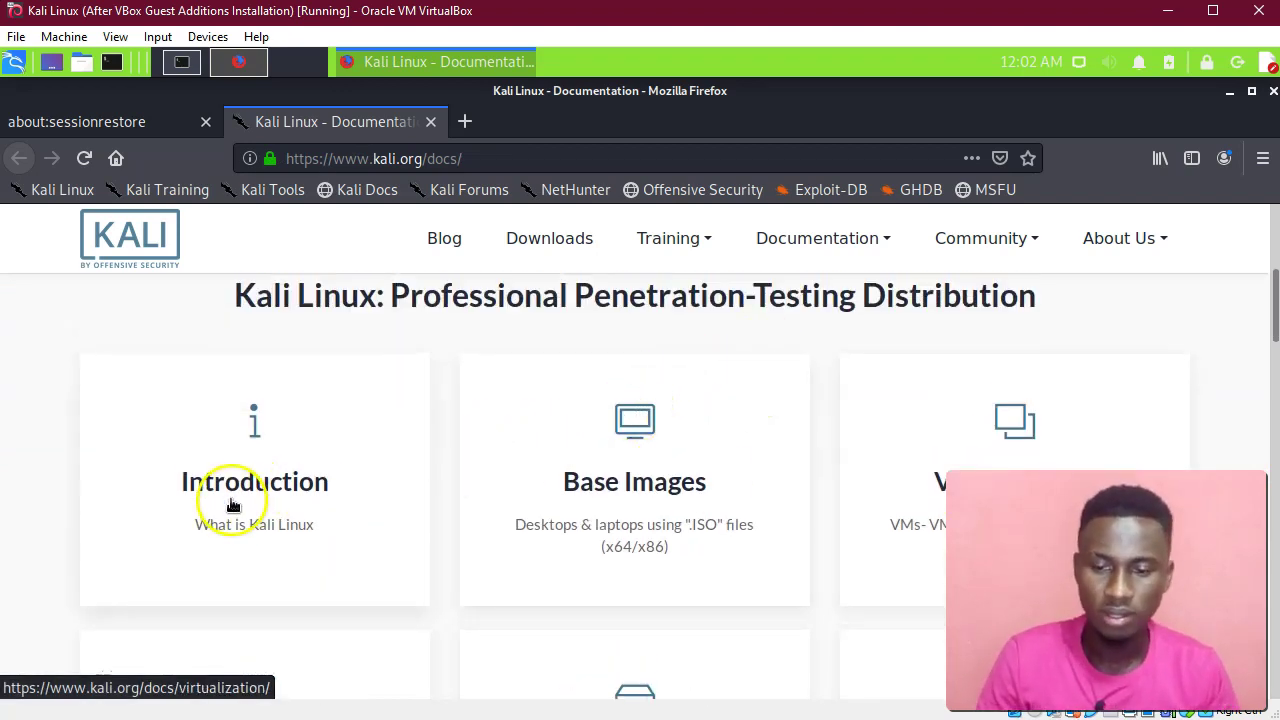
pyautogui.scroll(-1, 286, 480)
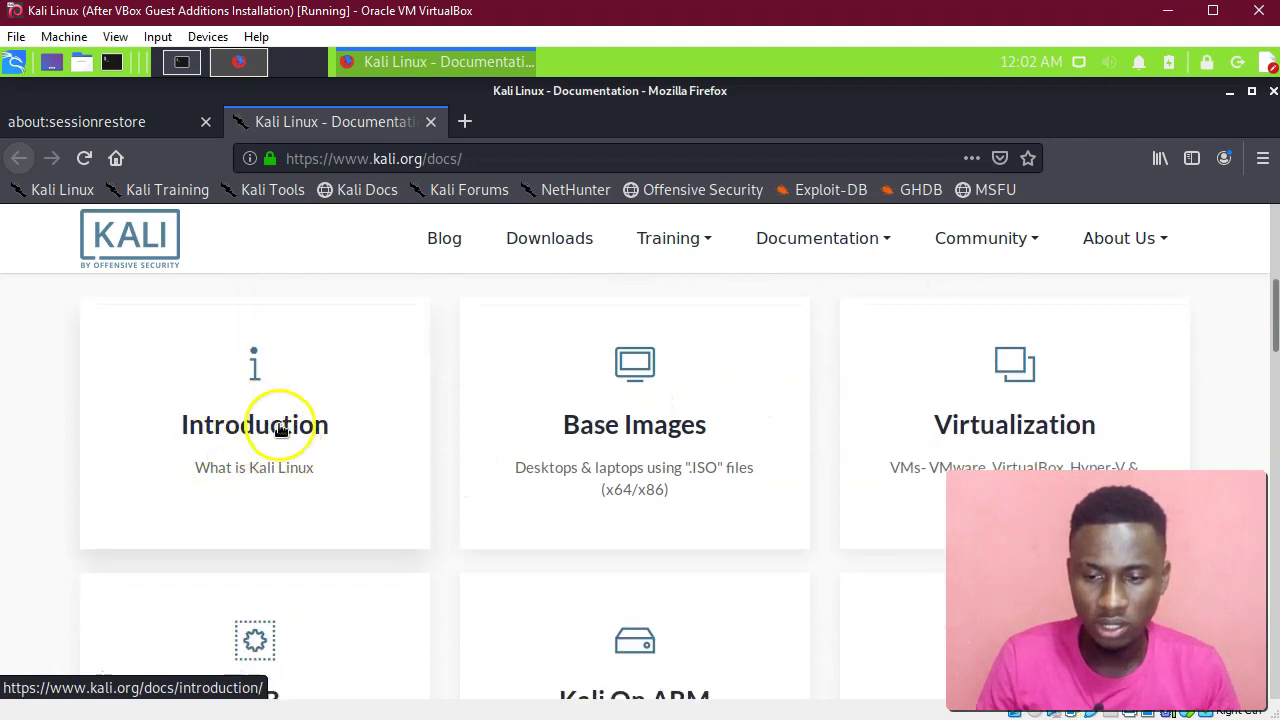
pyautogui.click(706, 428)
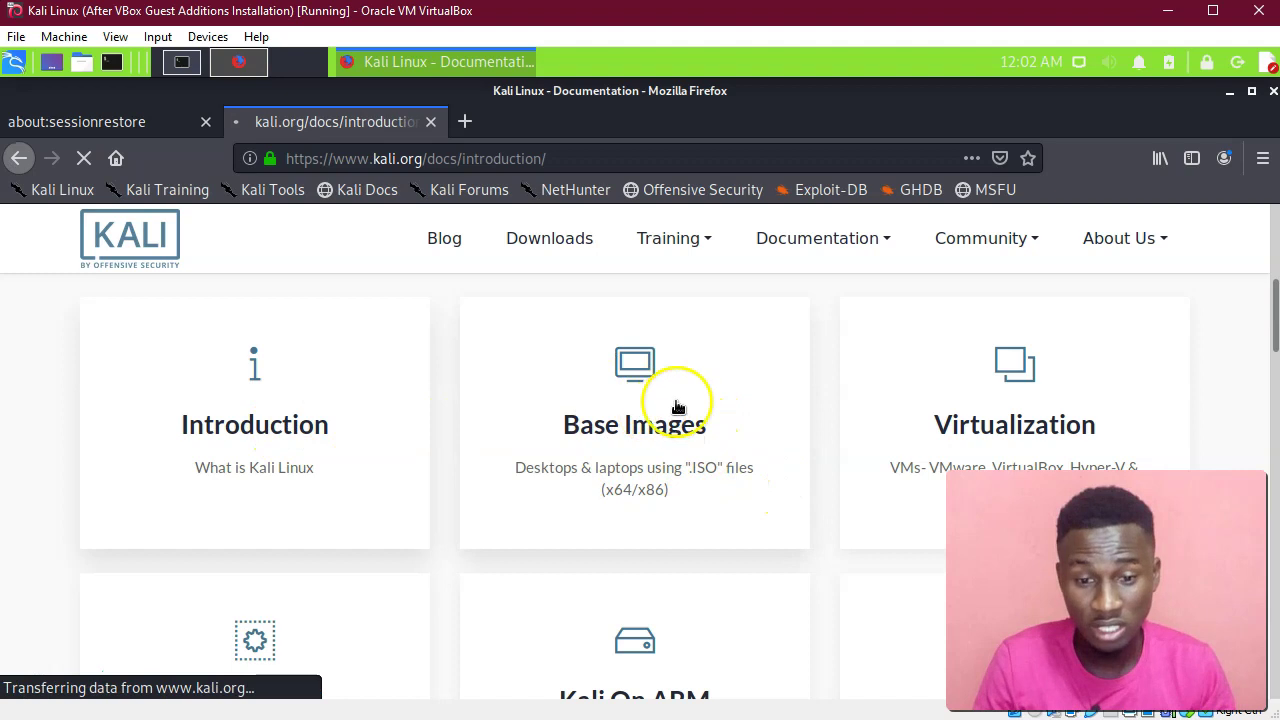
pyautogui.scroll(-1, 705, 516)
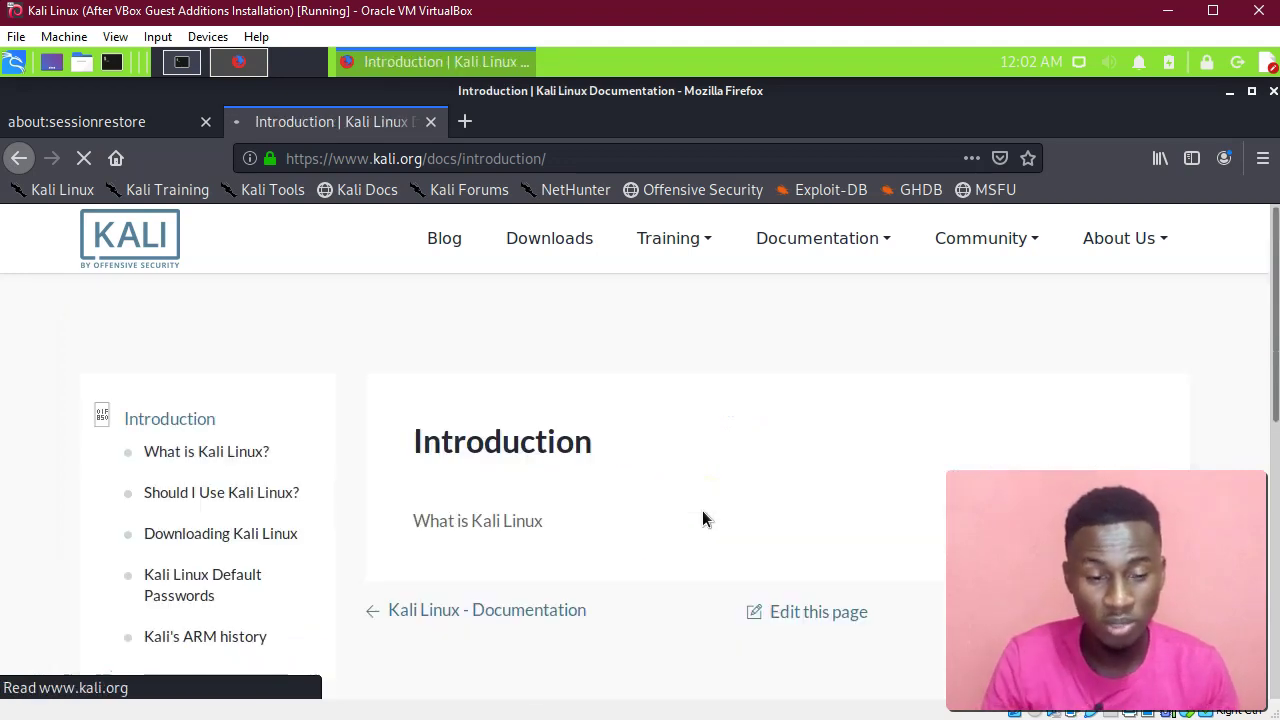
pyautogui.scroll(-1, 693, 516)
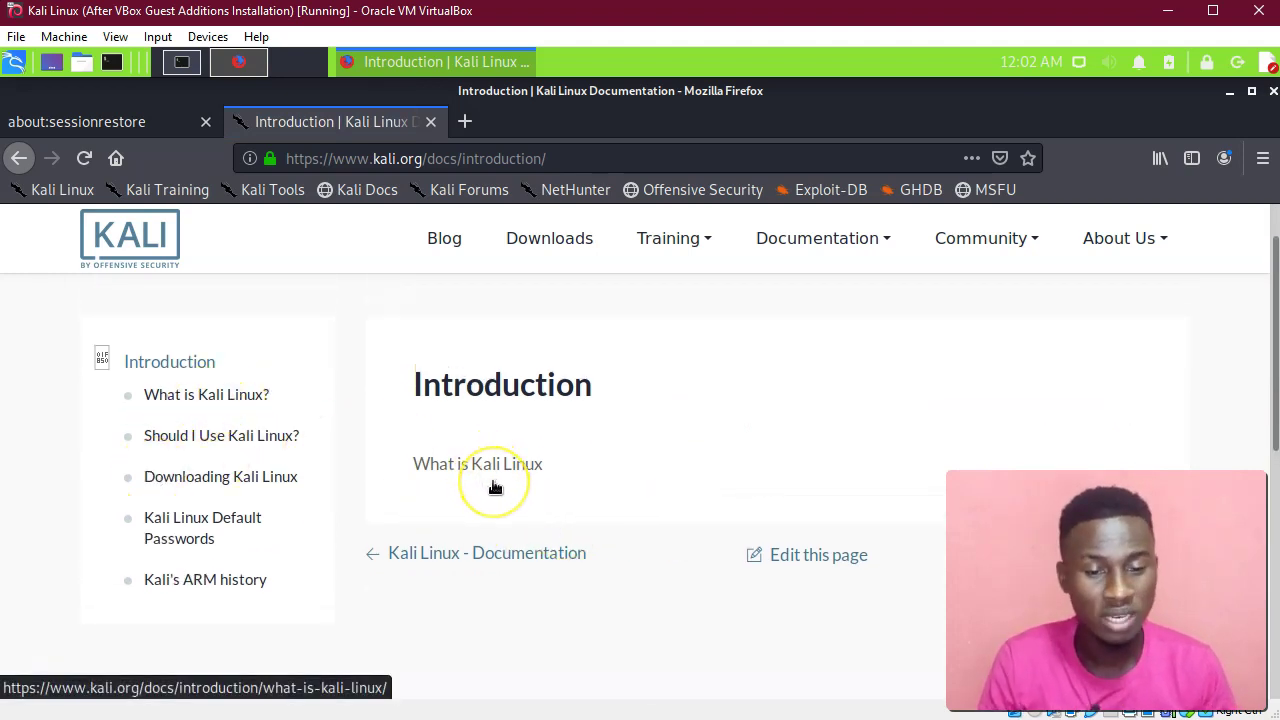
pyautogui.scroll(-4, 493, 486)
pyautogui.scroll(5, 492, 488)
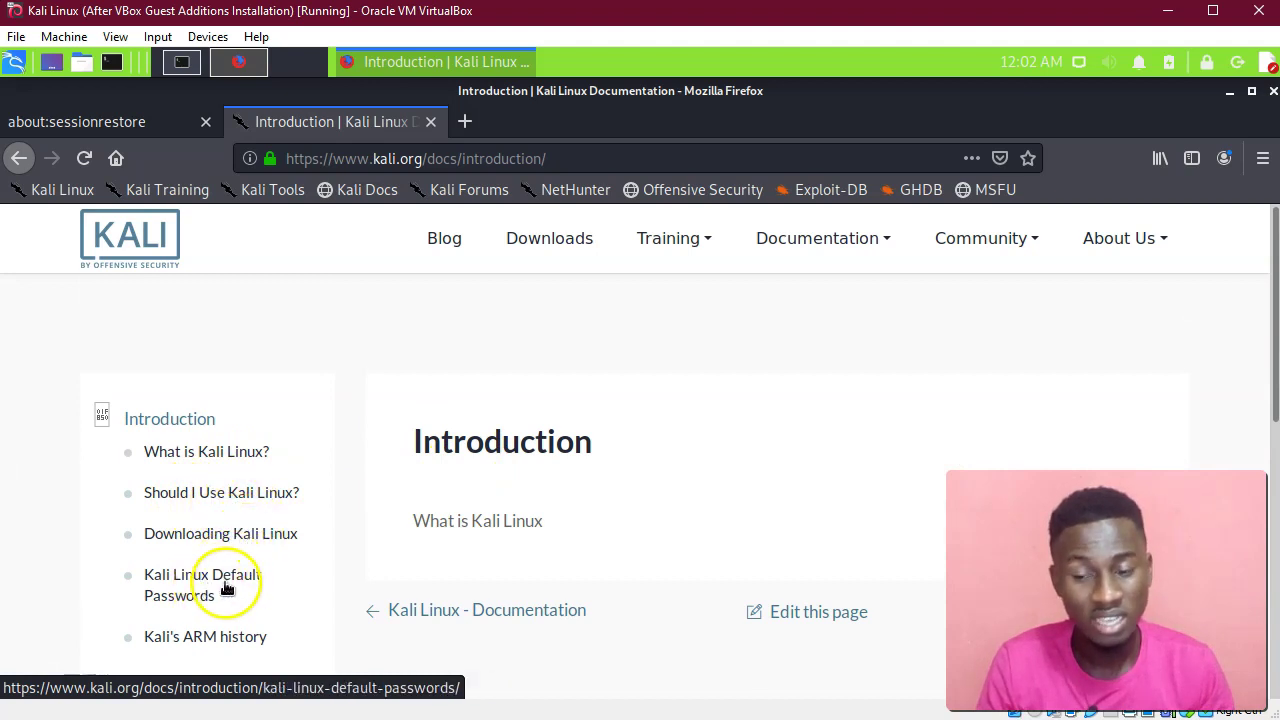
pyautogui.scroll(-2, 215, 590)
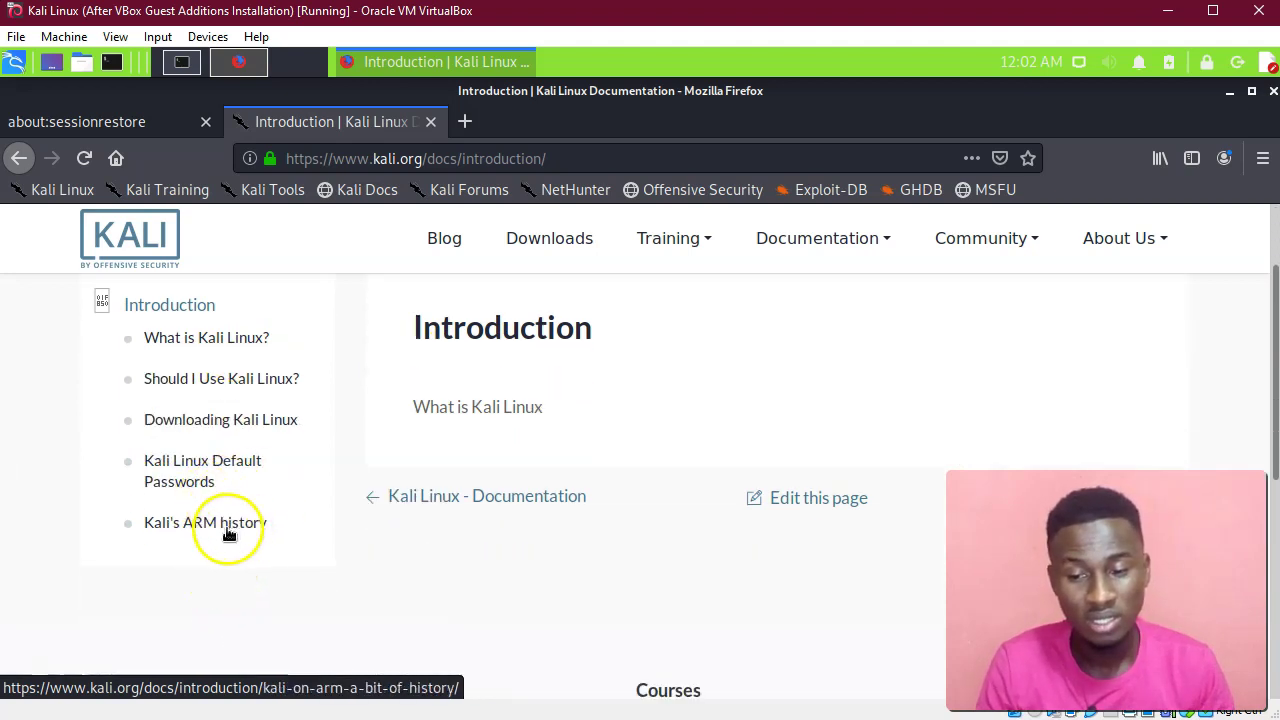
pyautogui.scroll(2, 171, 471)
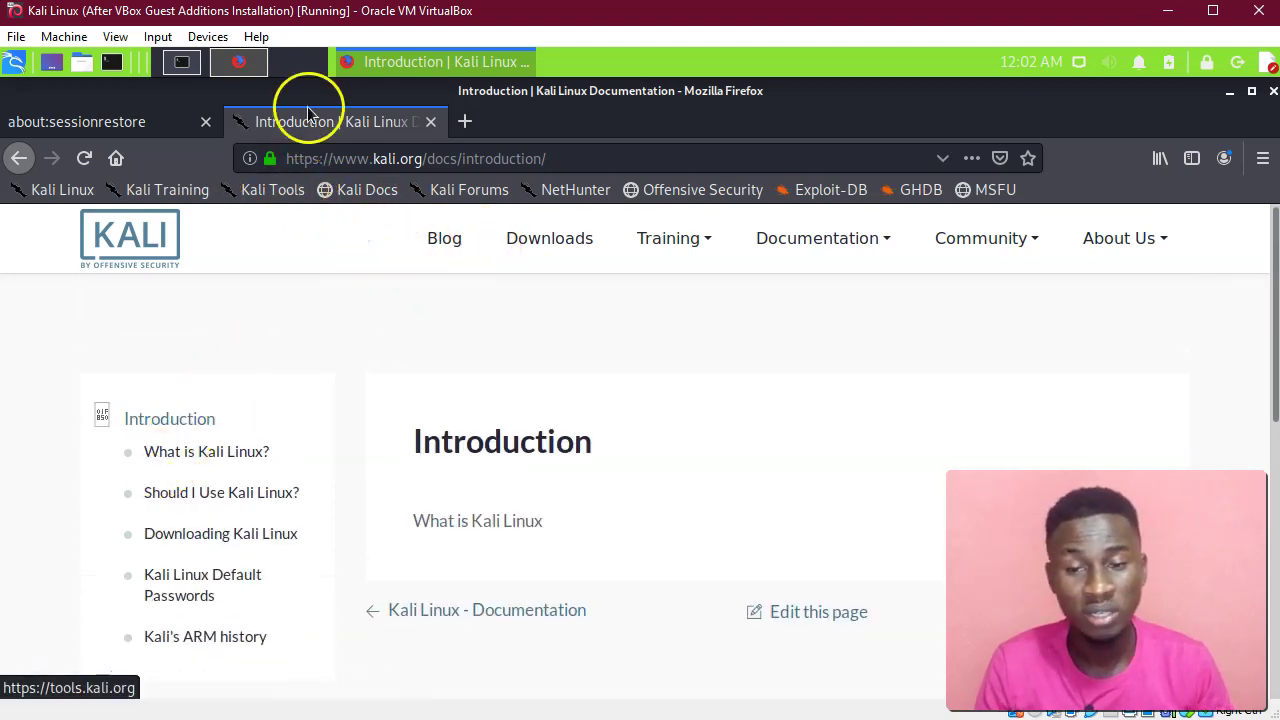
# Minimise Firefox and browse the app menu from Accessories through Office to Other, showing Kali Undercover Mode.
pyautogui.click(397, 65)
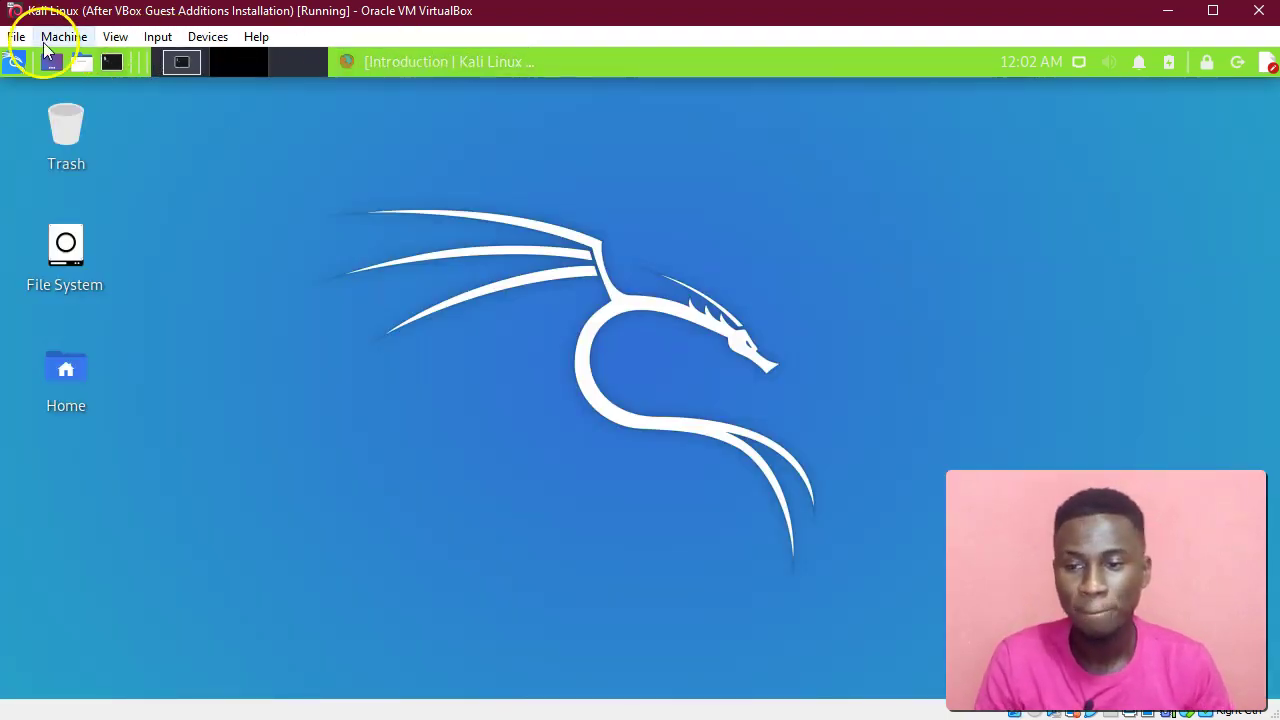
pyautogui.click(12, 62)
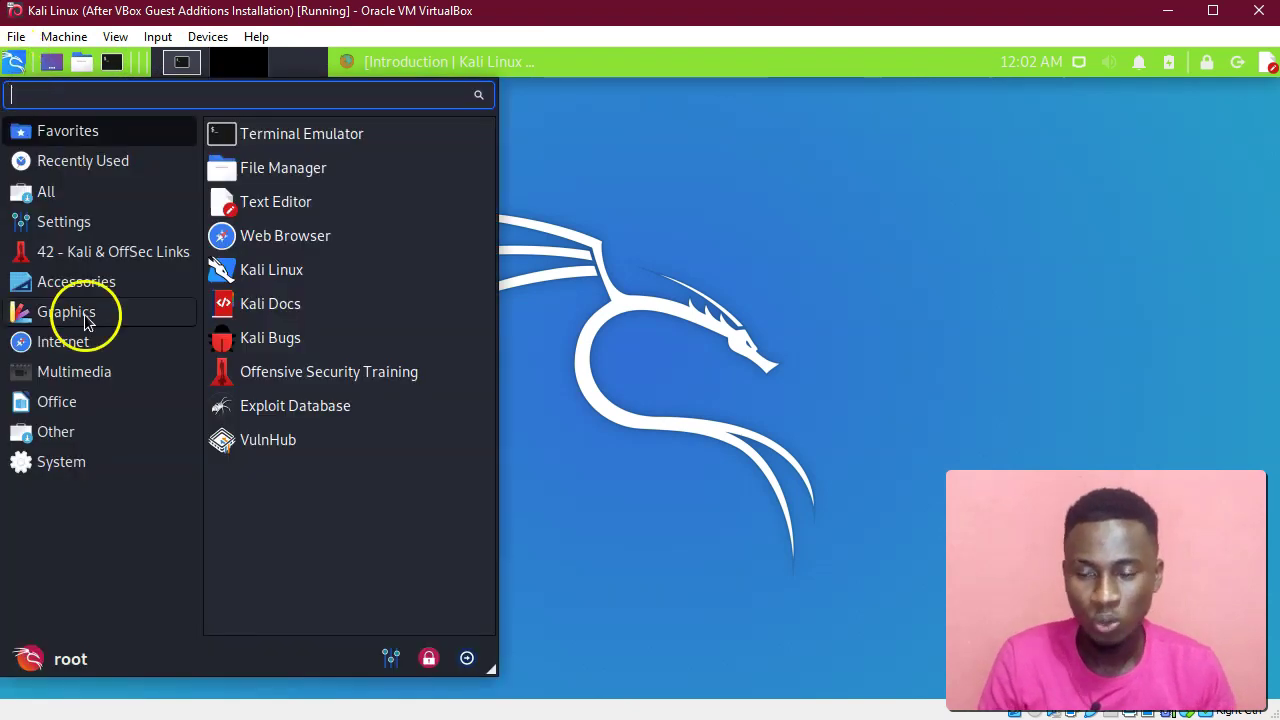
pyautogui.click(94, 284)
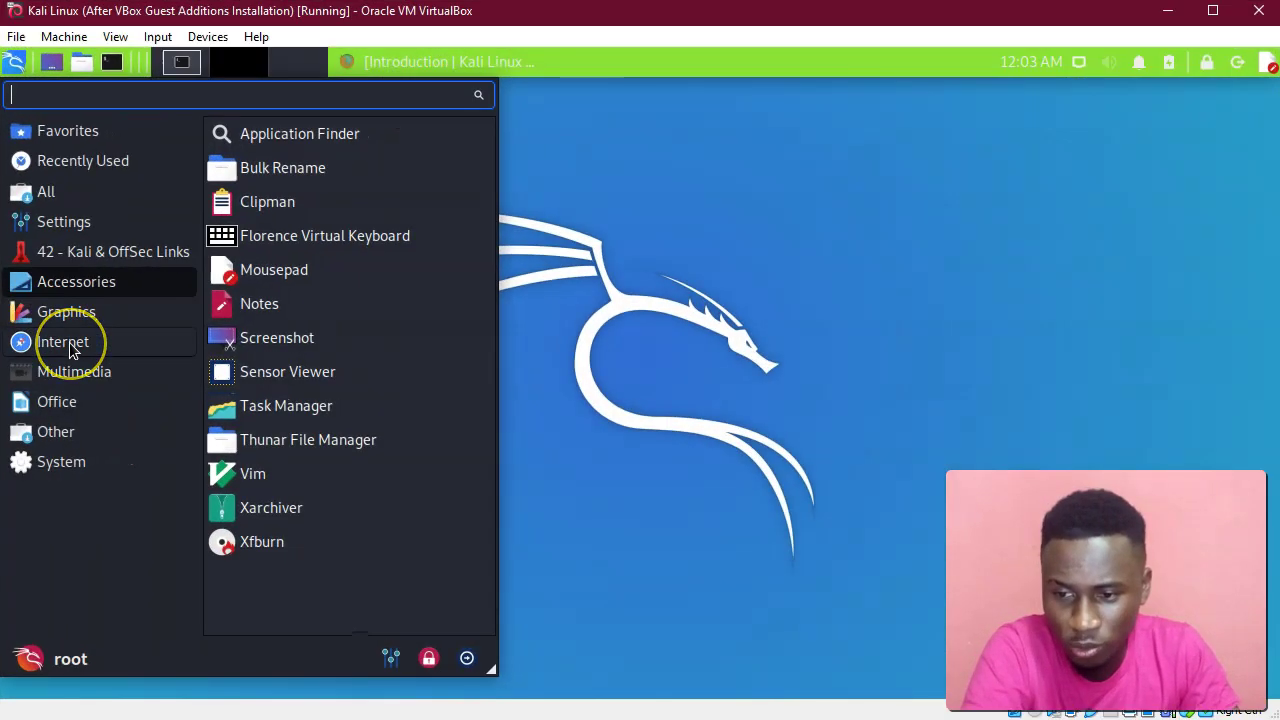
pyautogui.click(63, 342)
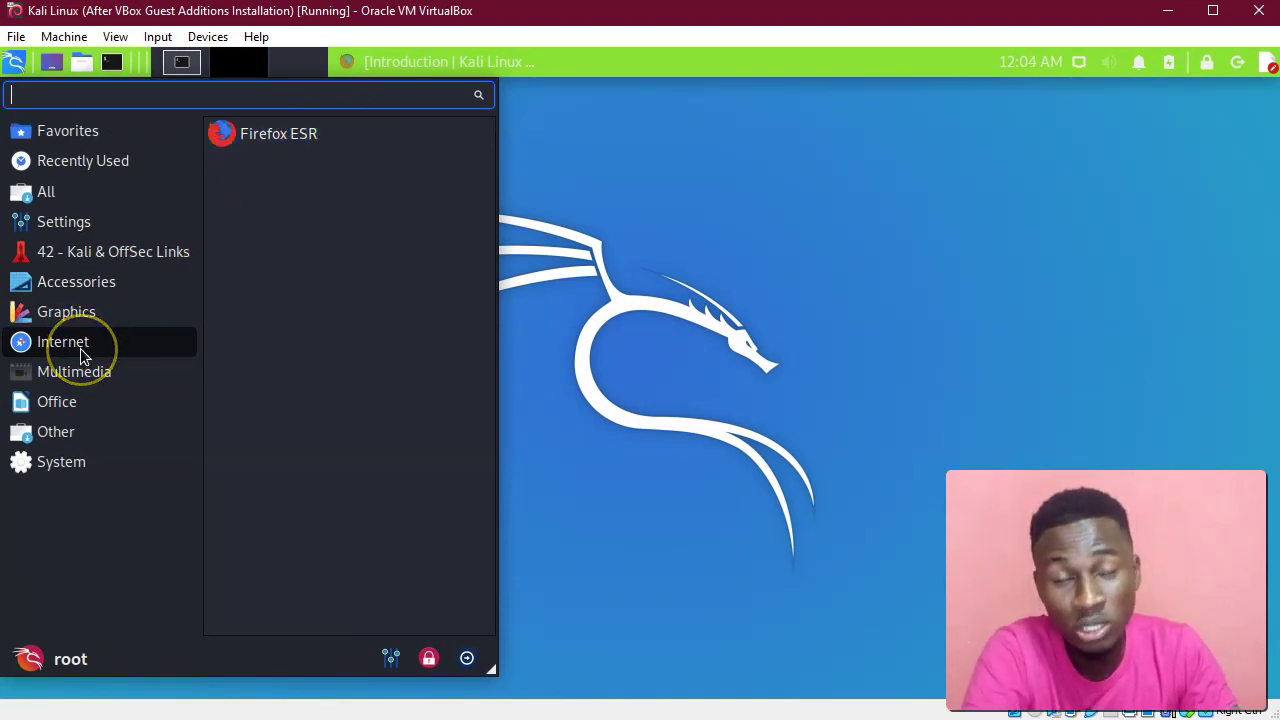
pyautogui.click(67, 382)
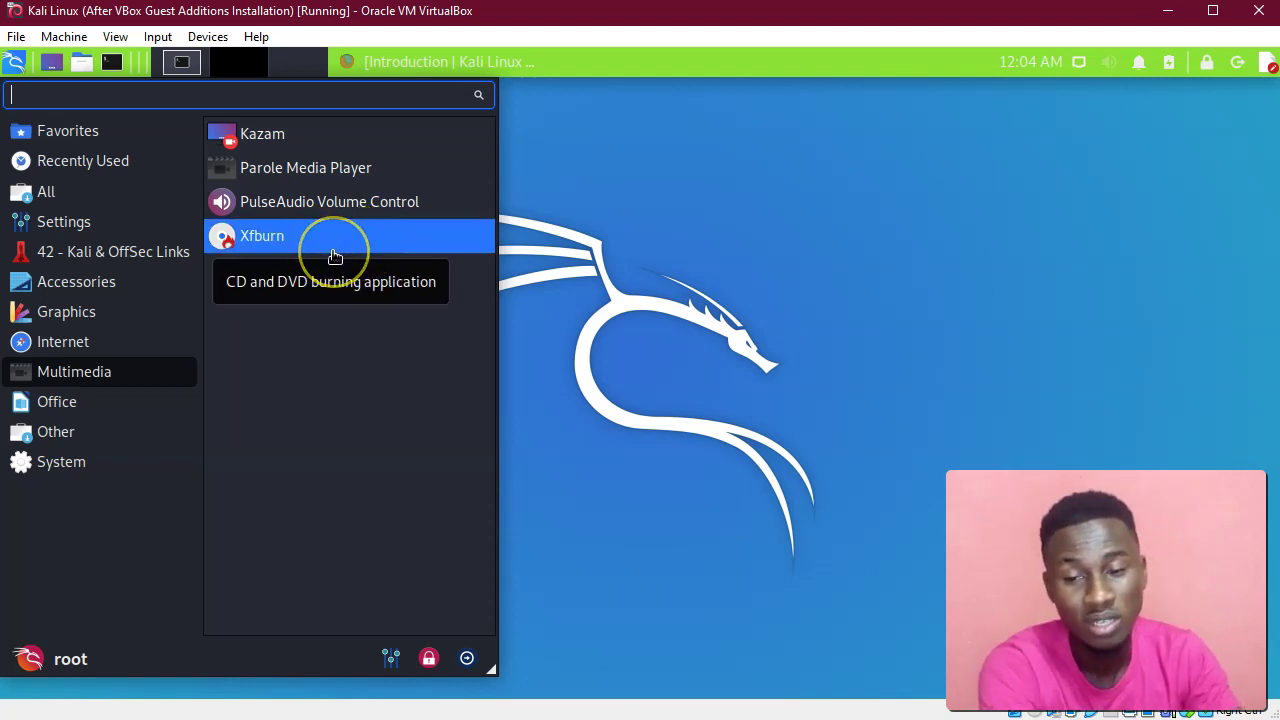
pyautogui.click(68, 406)
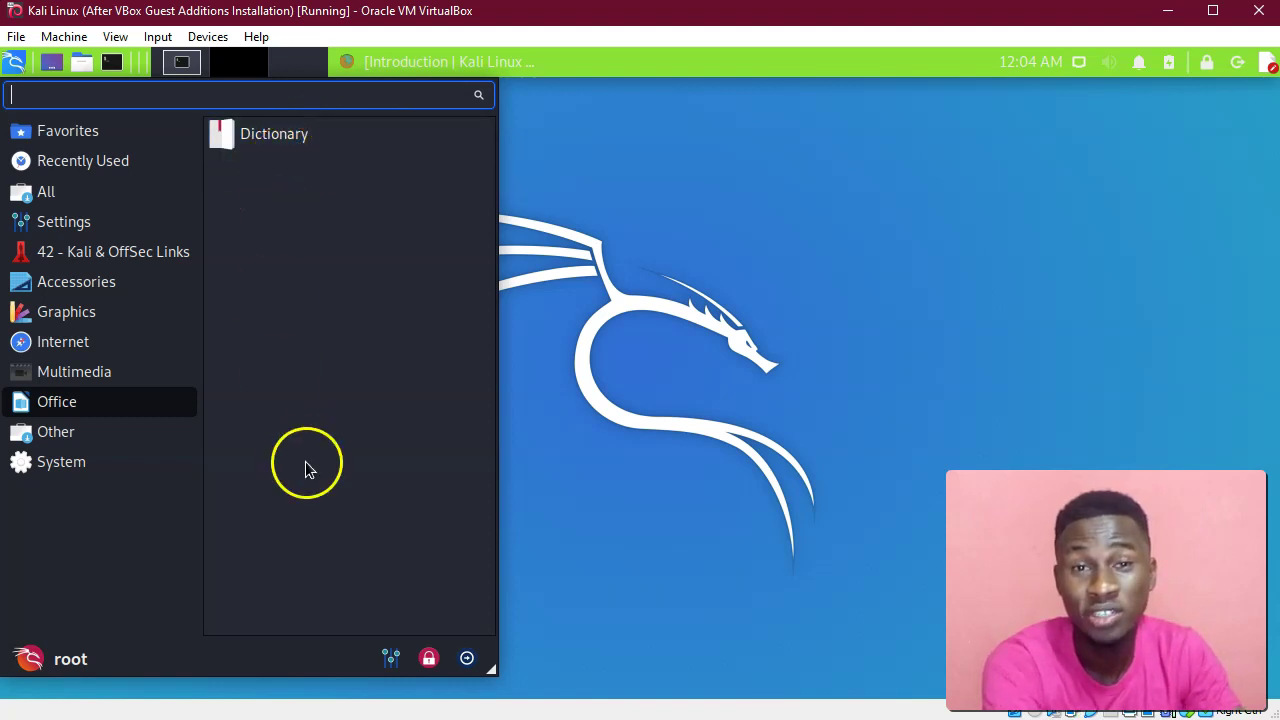
pyautogui.click(56, 434)
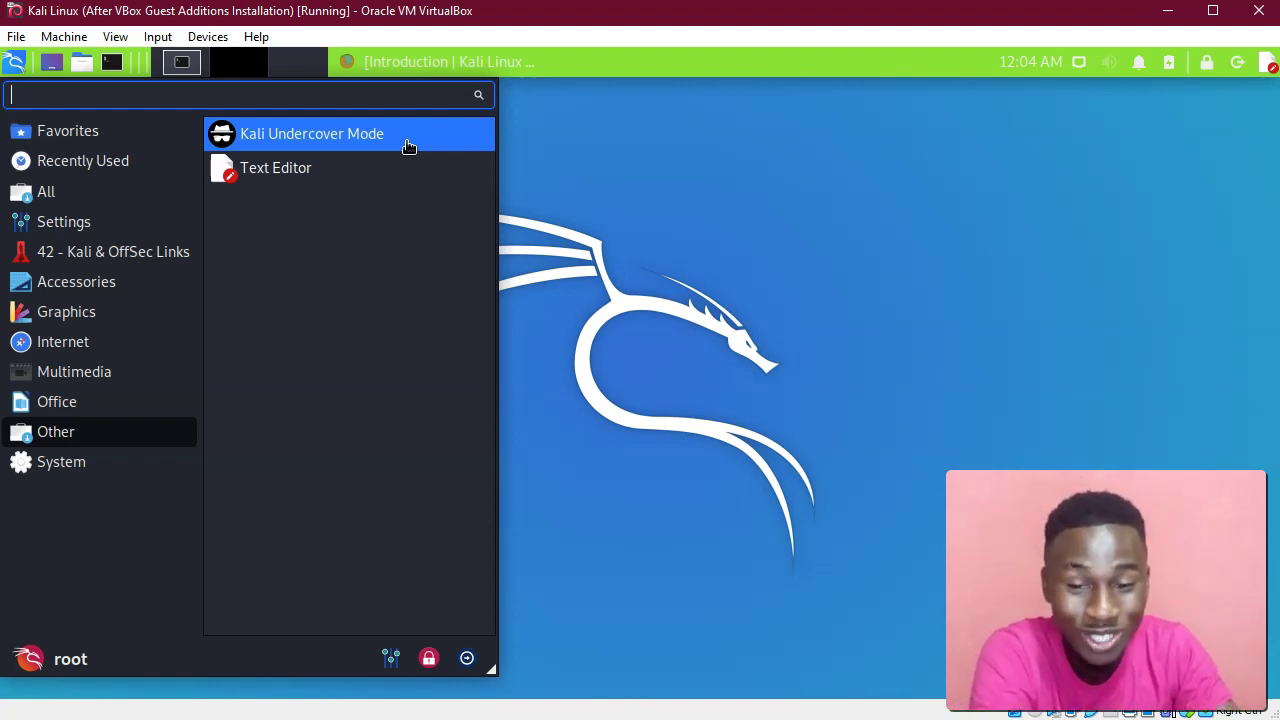
# Launch Kali Undercover Mode from the Other category for a Windows 10-style wallpaper and taskbar.
pyautogui.click(405, 142)
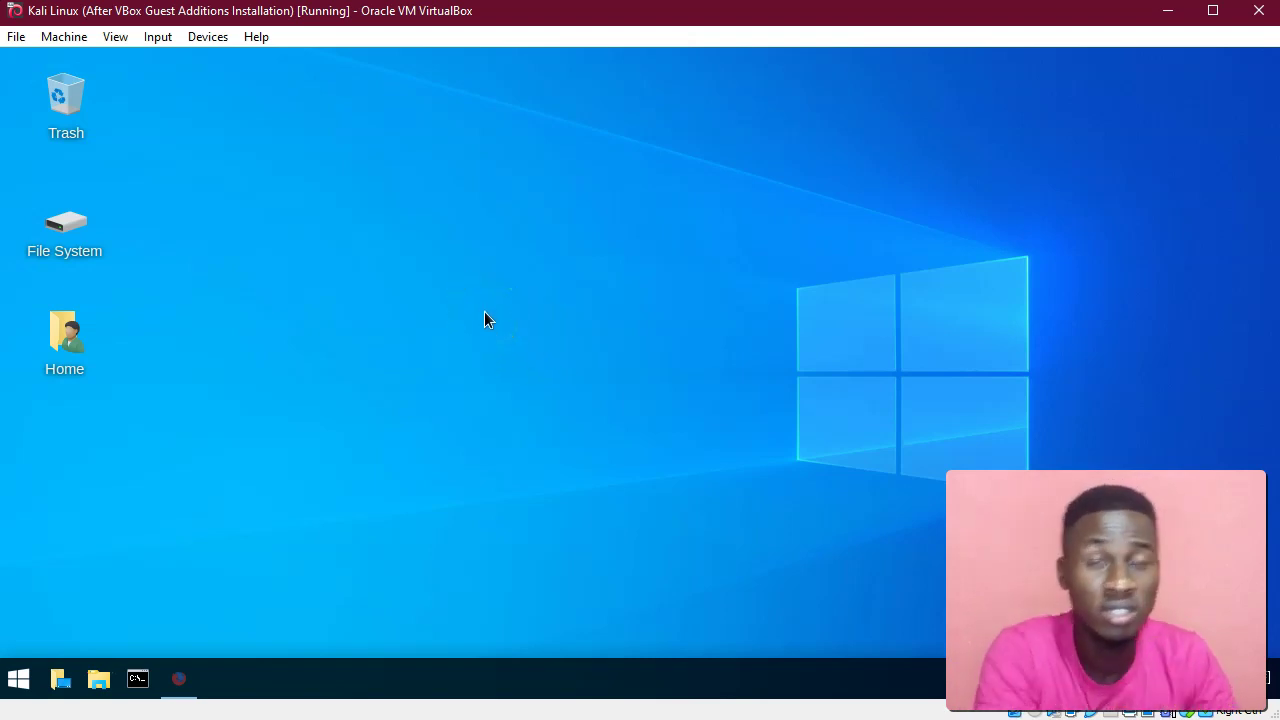
pyautogui.click(17, 682)
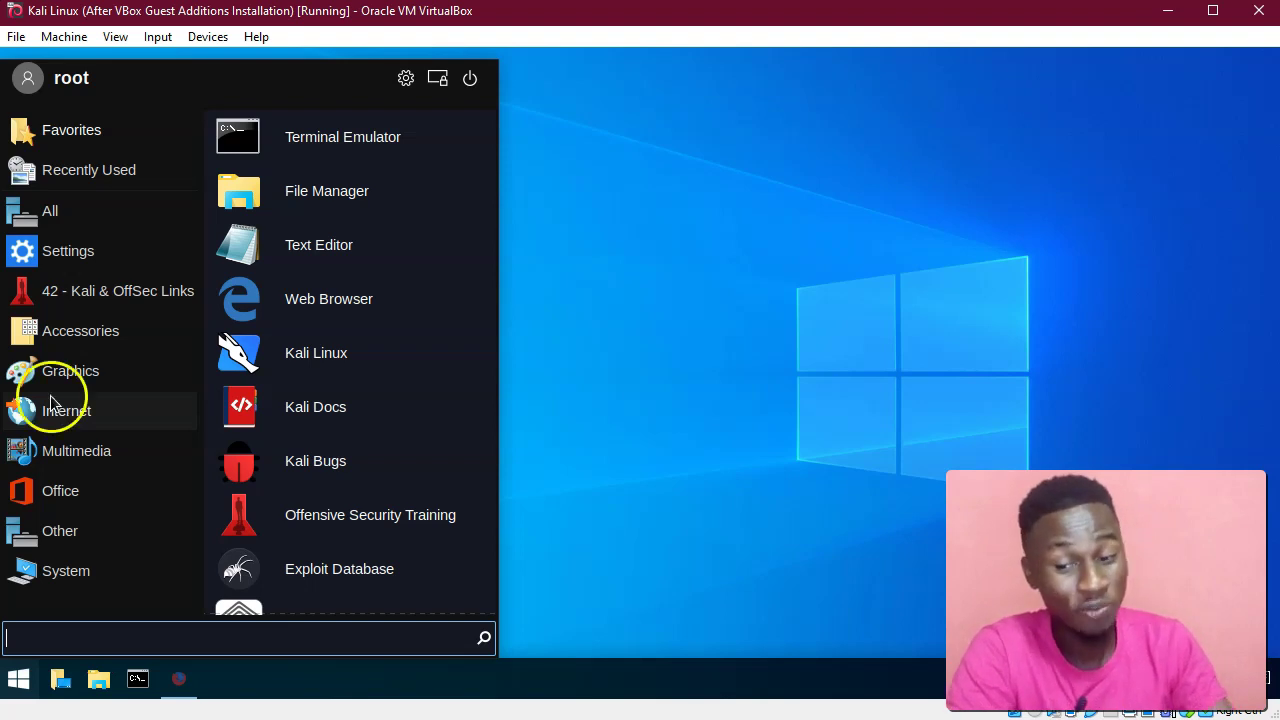
pyautogui.click(12, 683)
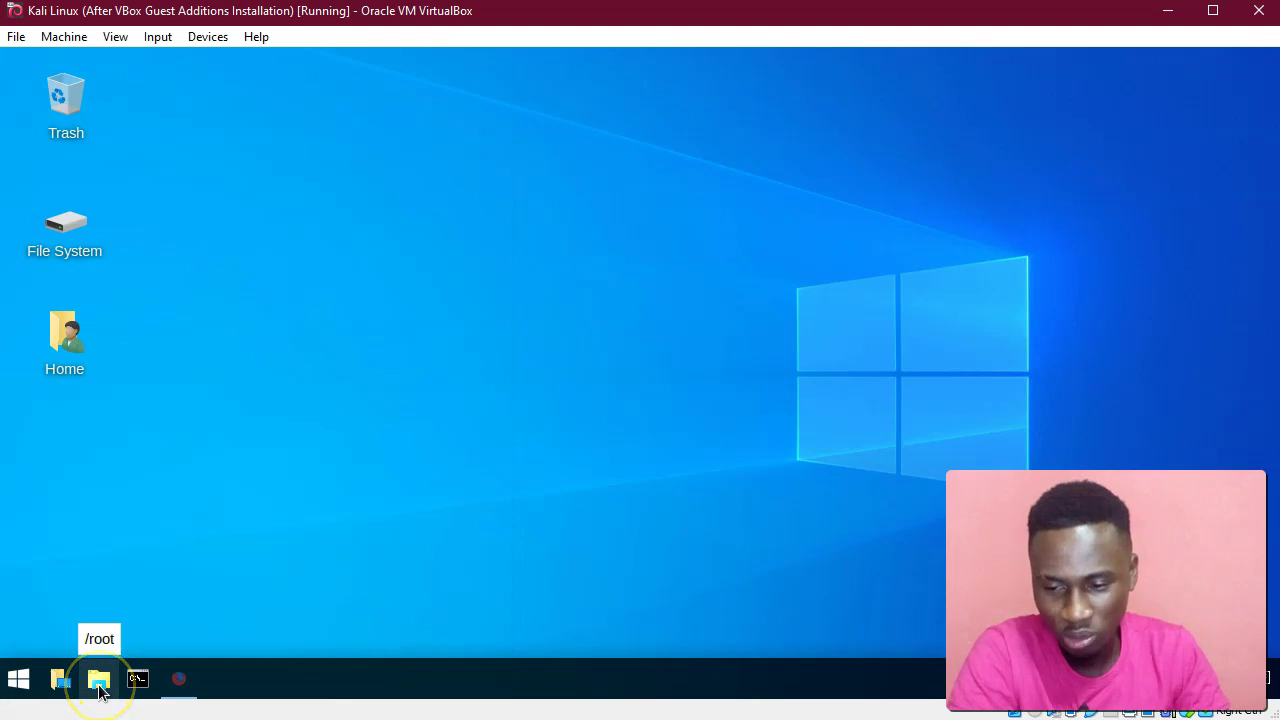
pyautogui.click(99, 686)
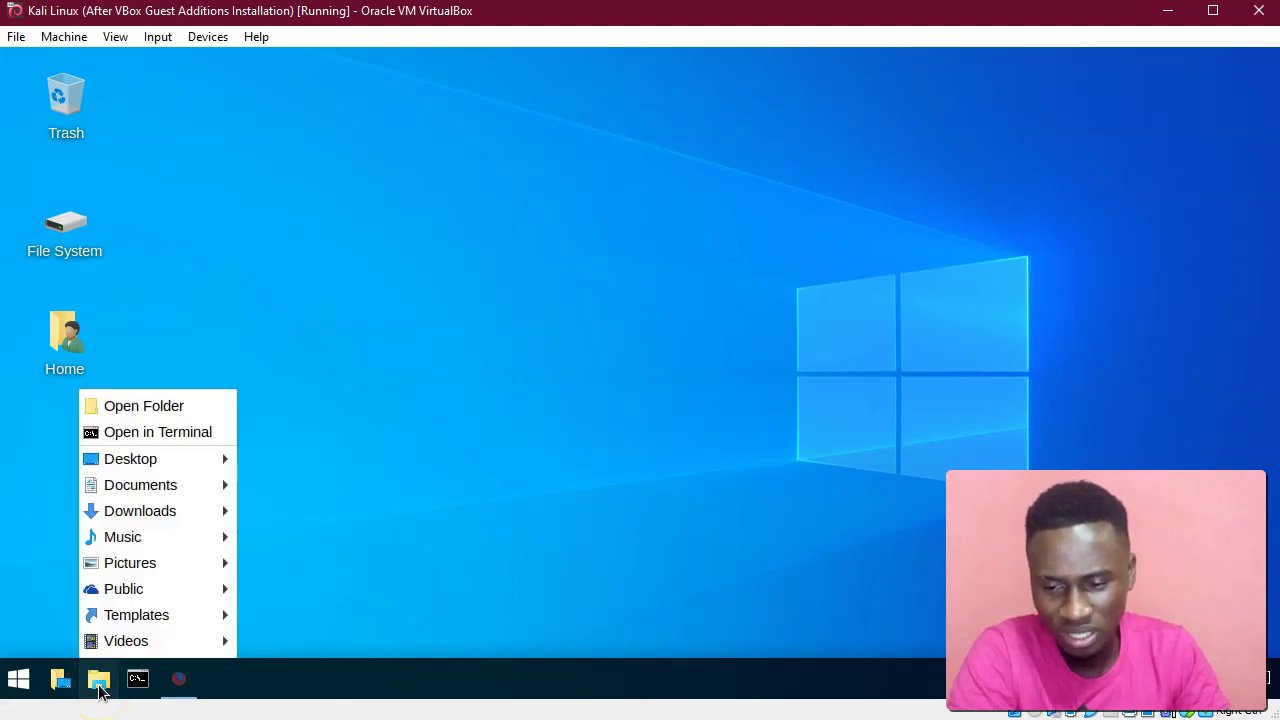
pyautogui.click(308, 378)
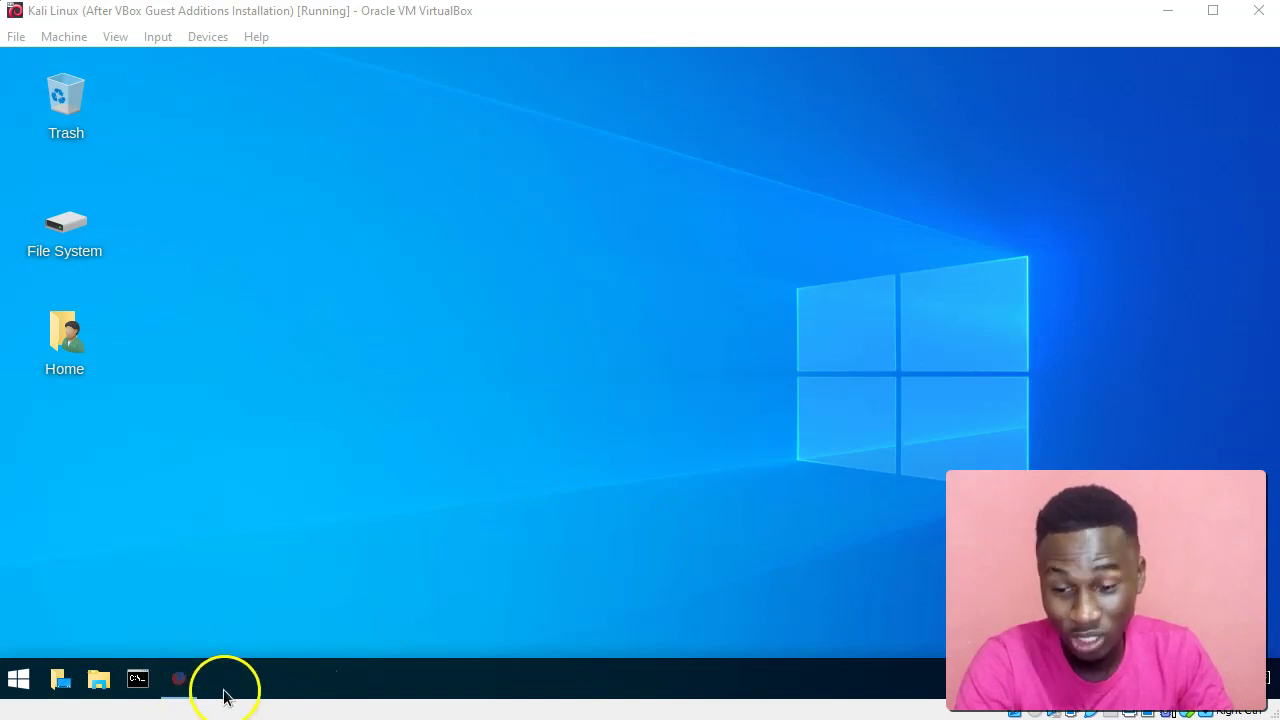
pyautogui.click(178, 683)
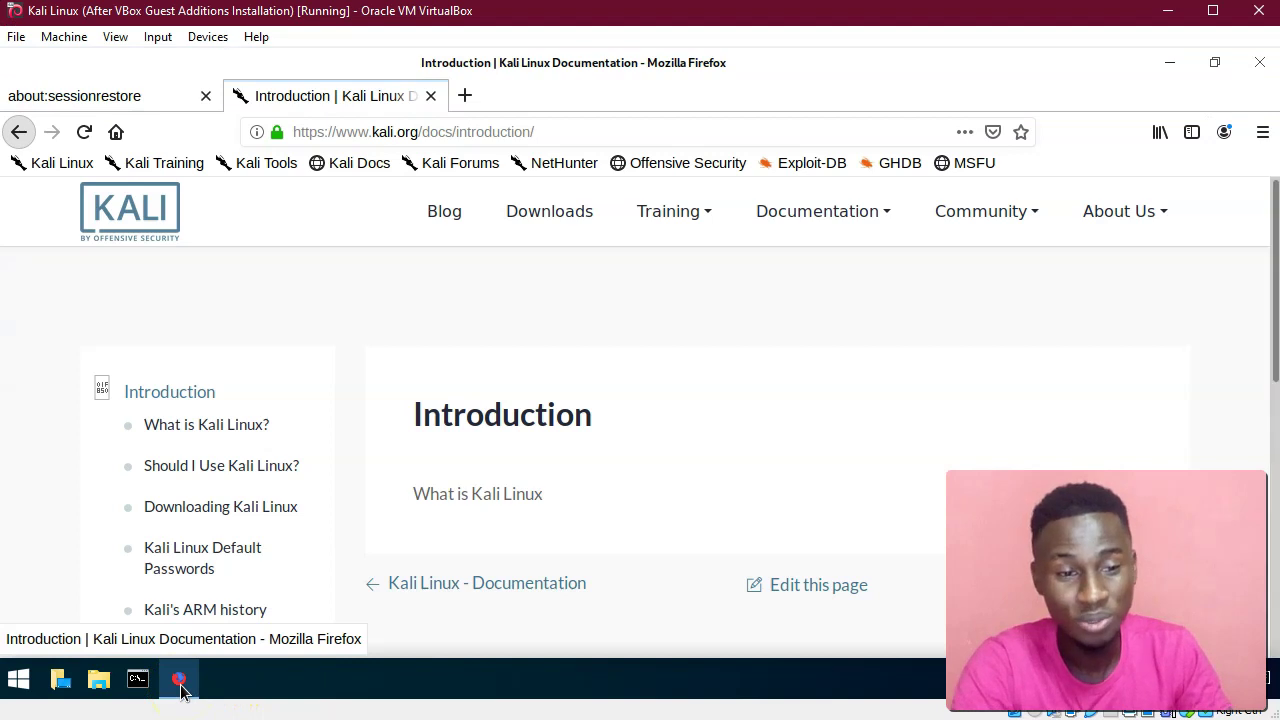
pyautogui.click(178, 683)
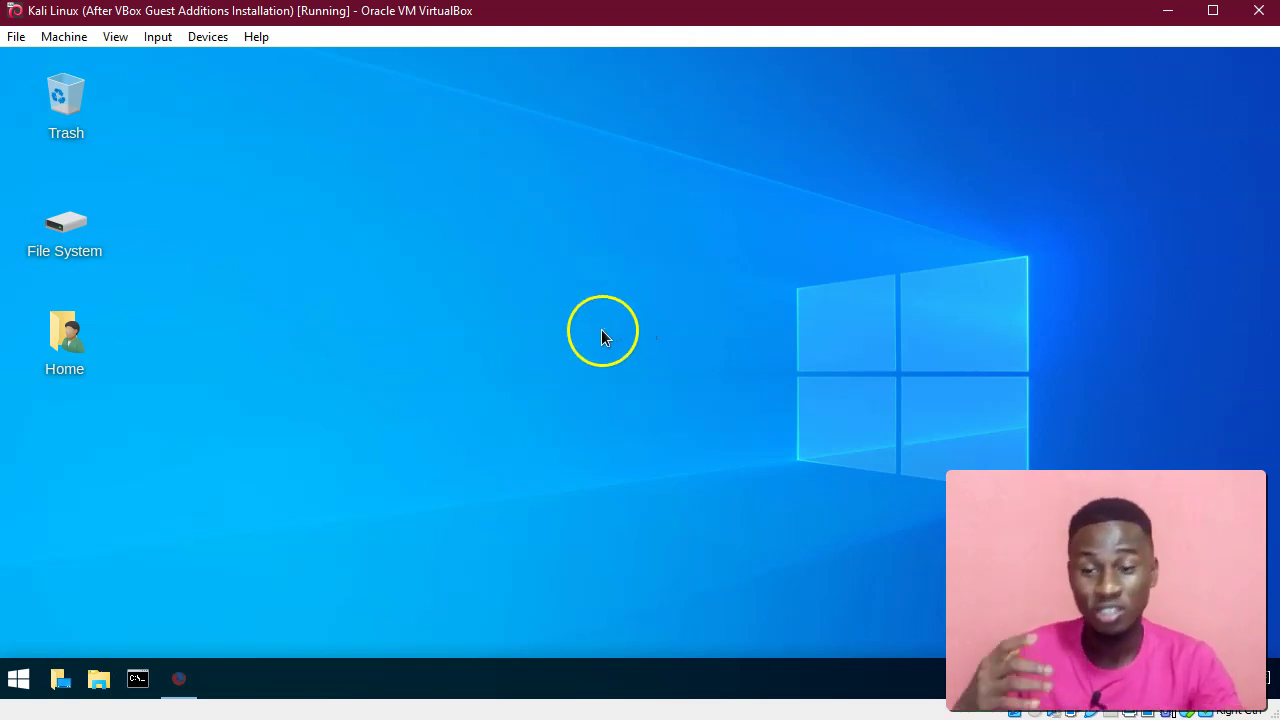
pyautogui.click(141, 690)
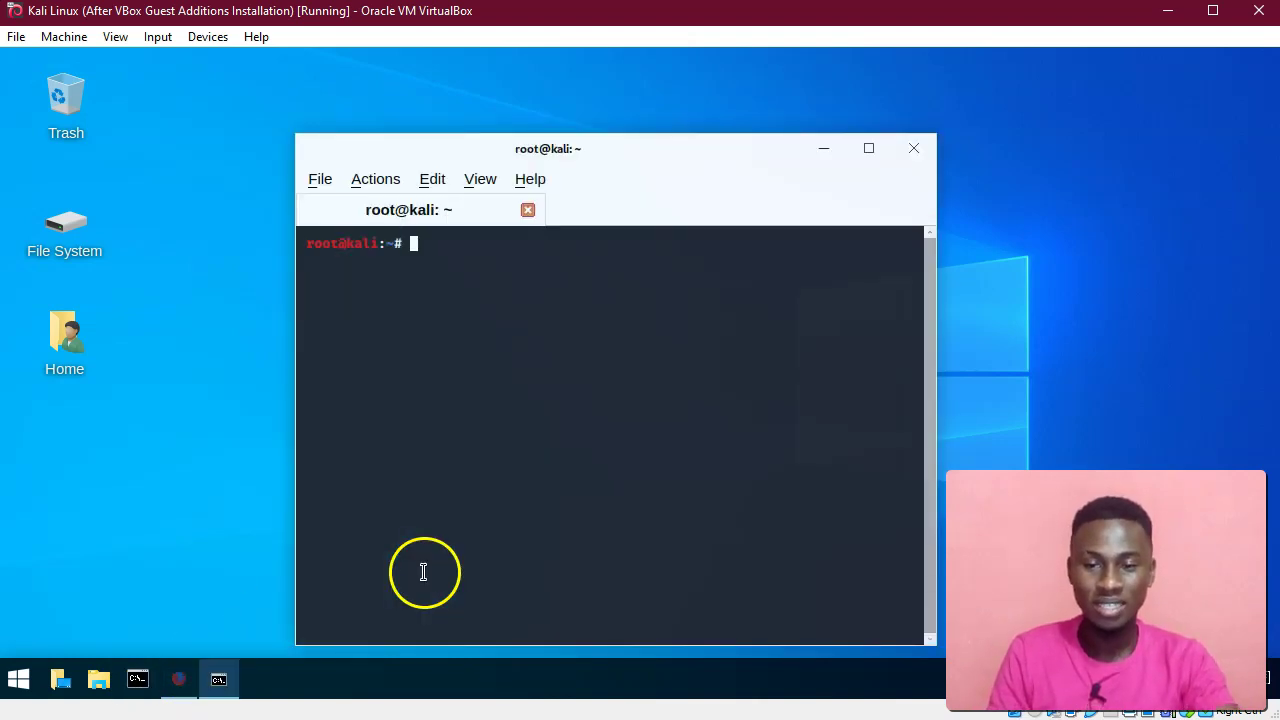
# In the repositioned terminal, run whoami (root) and ls to list home folders, then close it.
pyautogui.moveTo(532, 157); pyautogui.dragTo(520, 107)
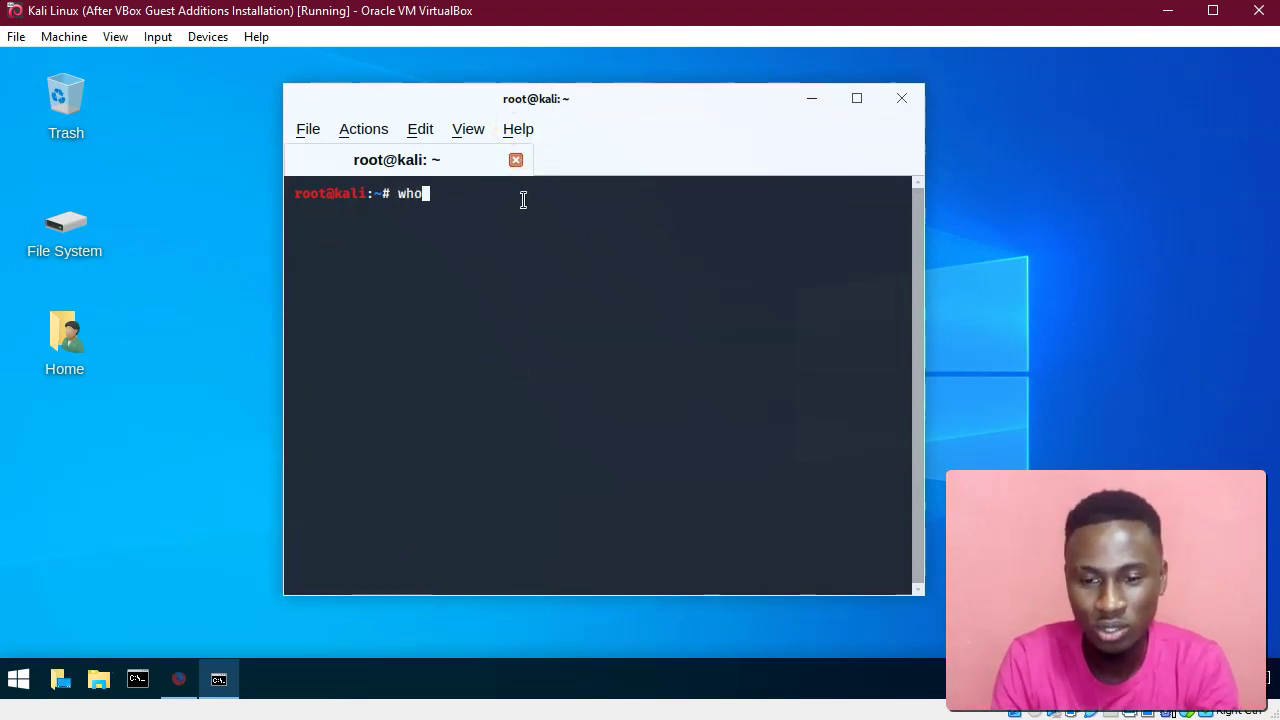
pyautogui.write('i')
pyautogui.press('Return')
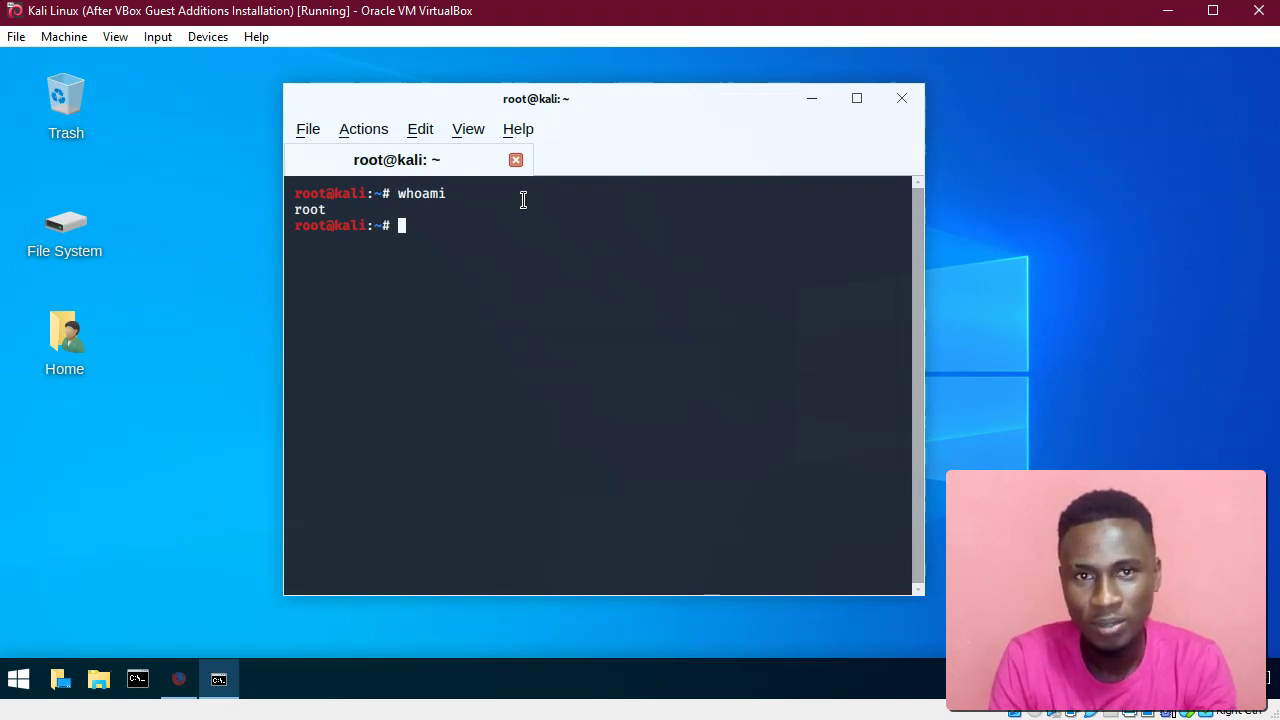
pyautogui.write('ls')
pyautogui.press('Return')
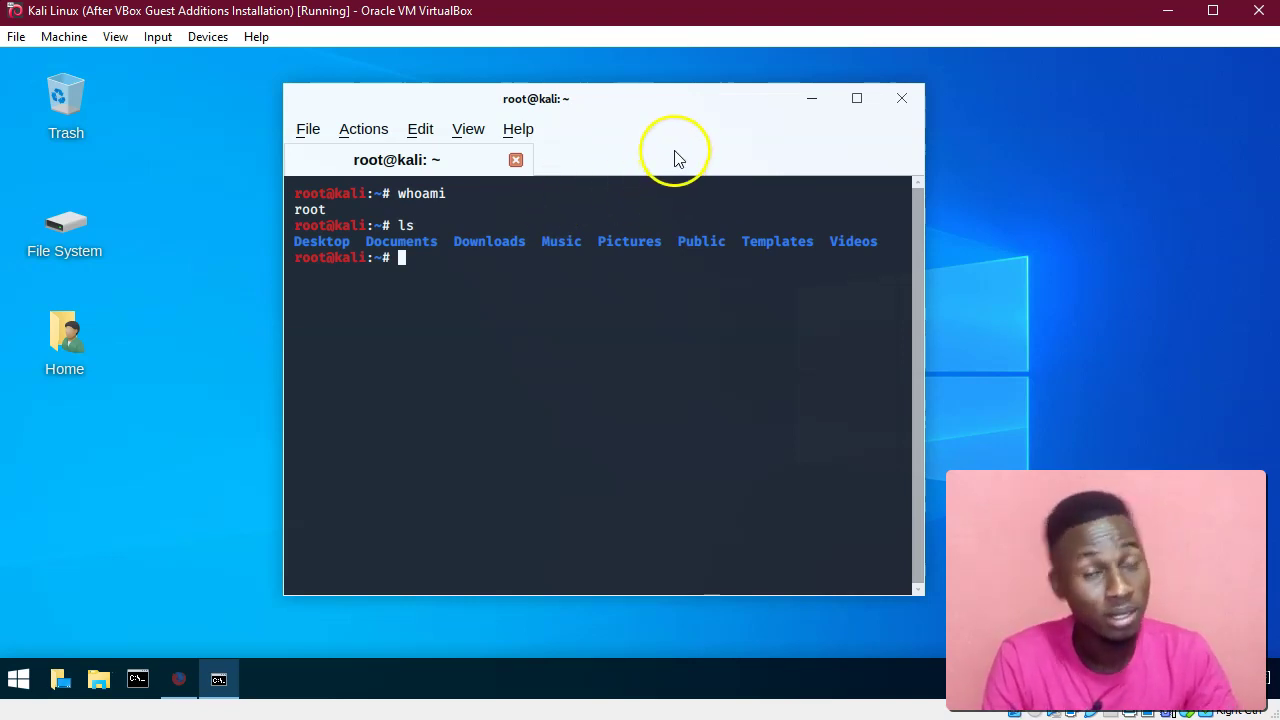
pyautogui.click(902, 104)
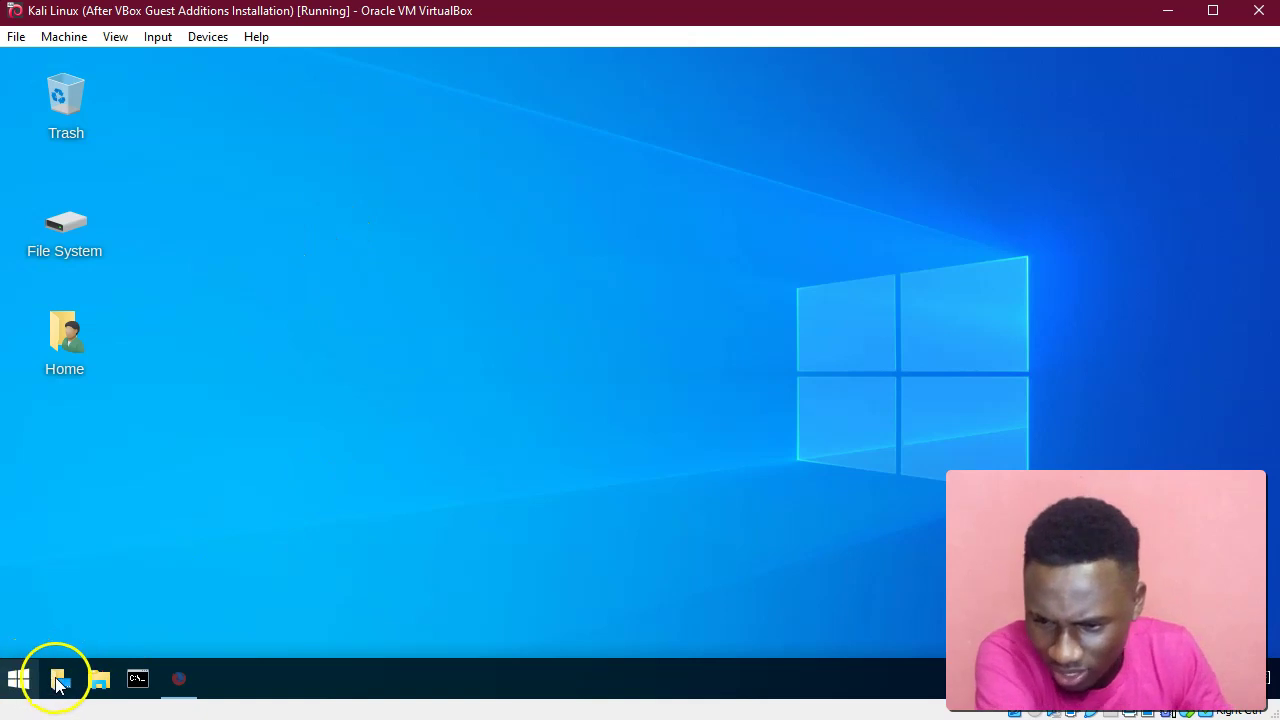
pyautogui.click(17, 683)
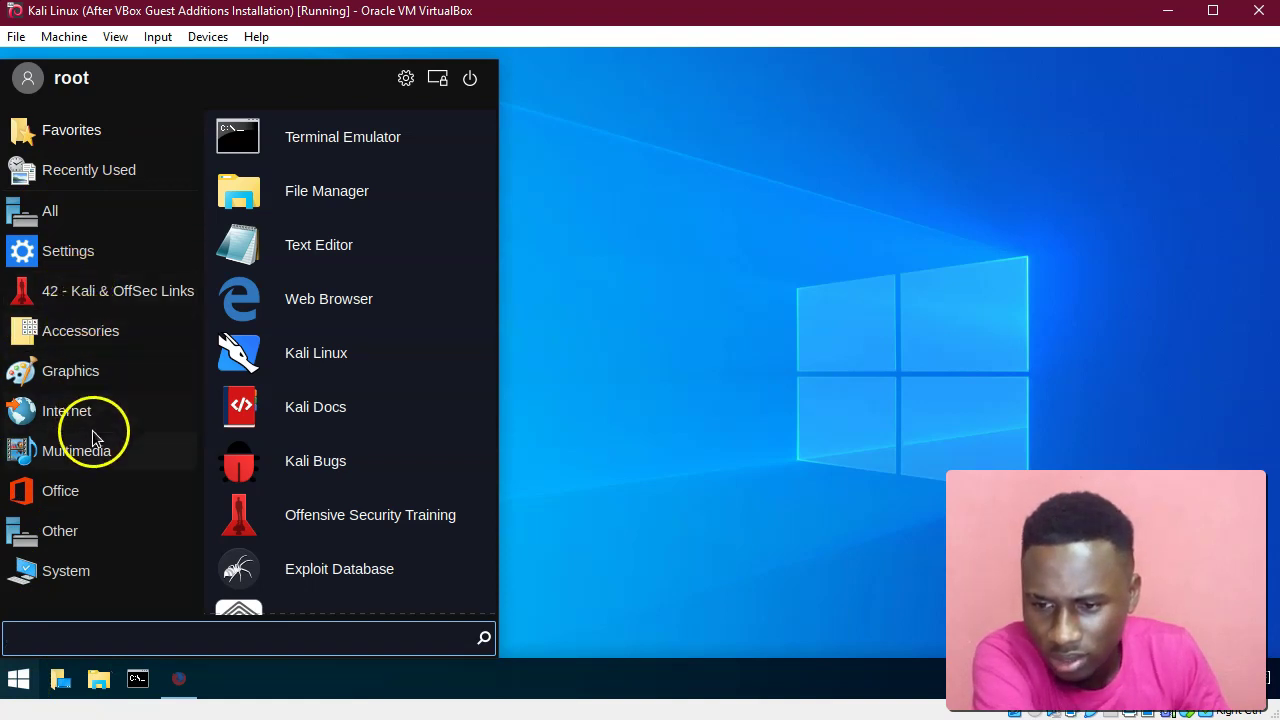
pyautogui.click(73, 218)
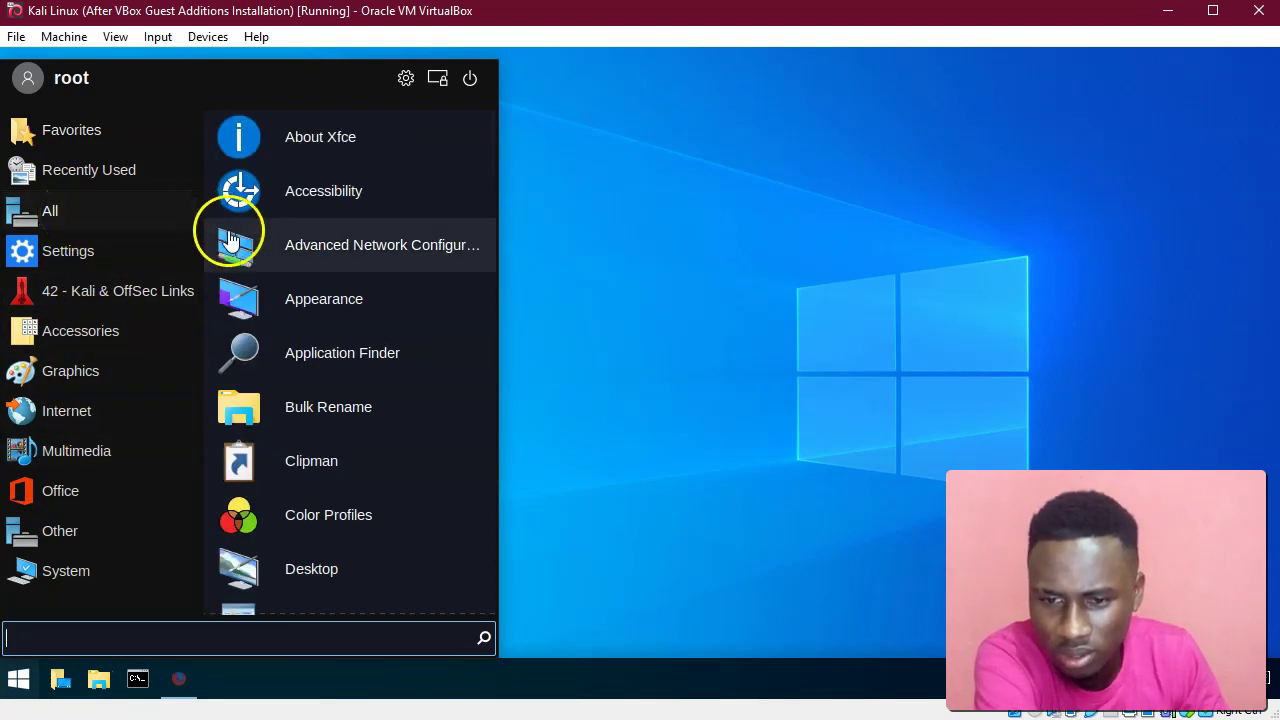
pyautogui.scroll(-2, 338, 485)
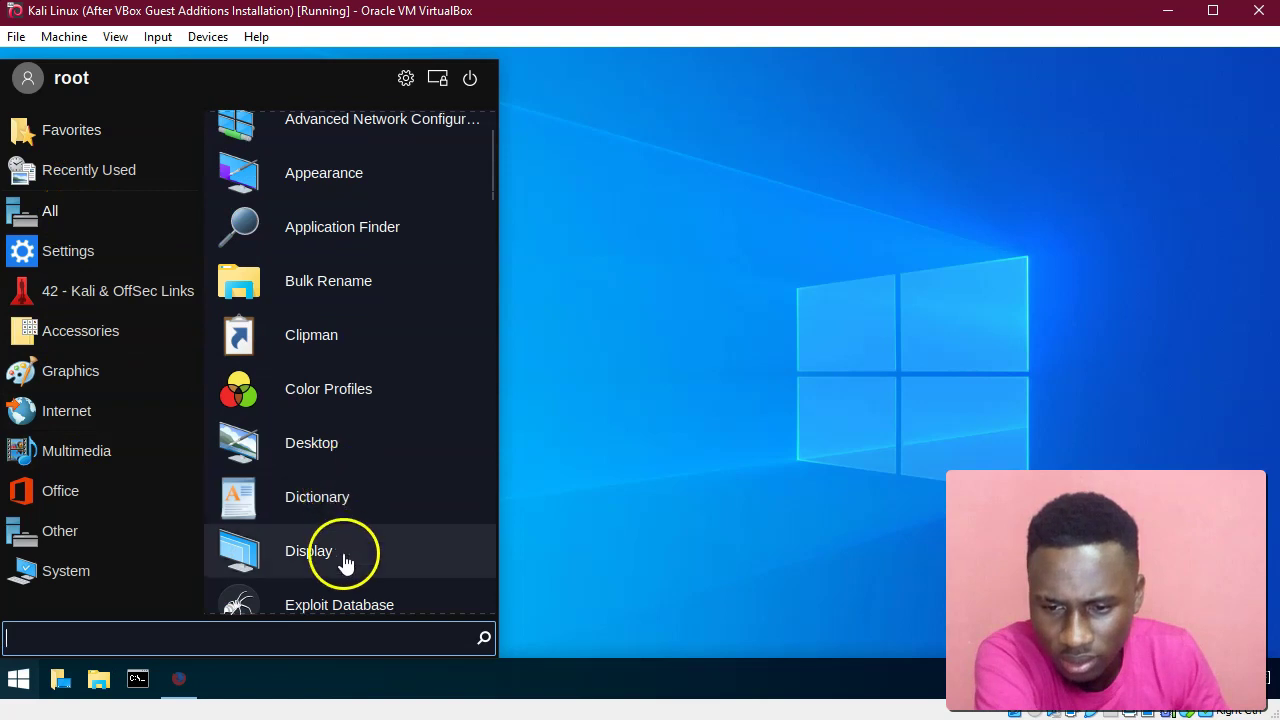
pyautogui.scroll(-4, 344, 565)
pyautogui.scroll(-6, 344, 578)
pyautogui.scroll(12, 337, 560)
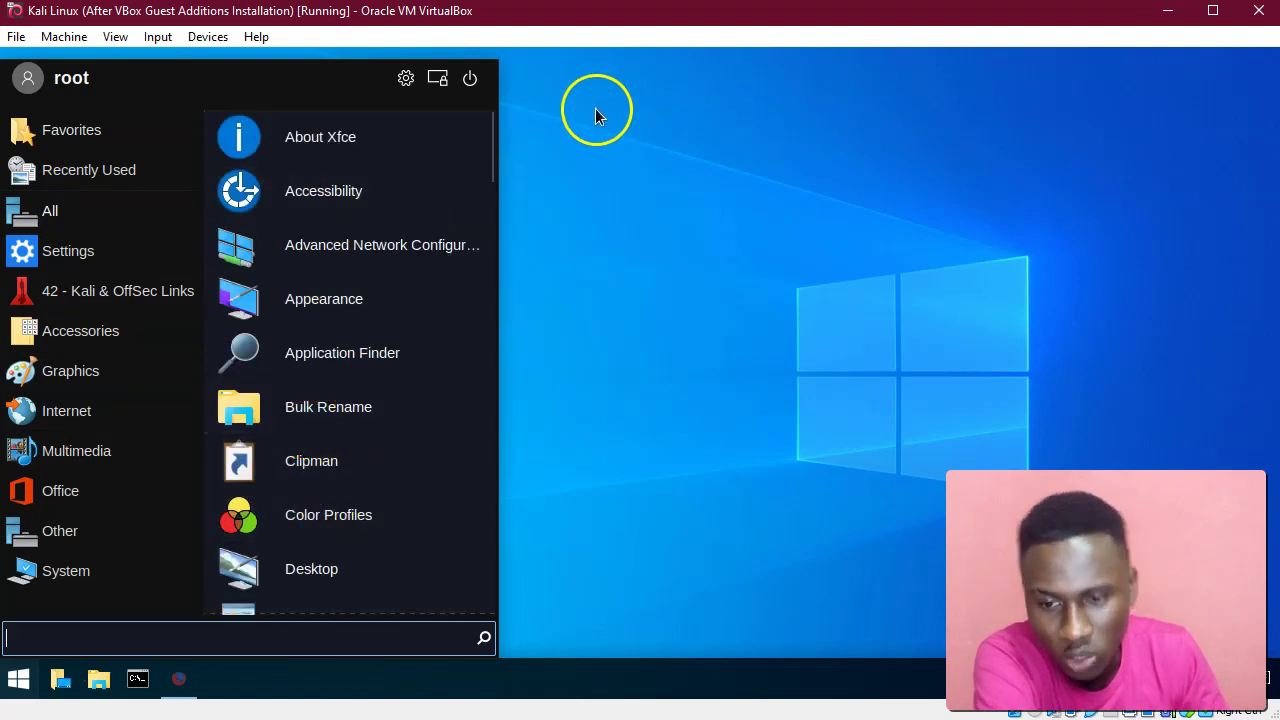
pyautogui.click(577, 145)
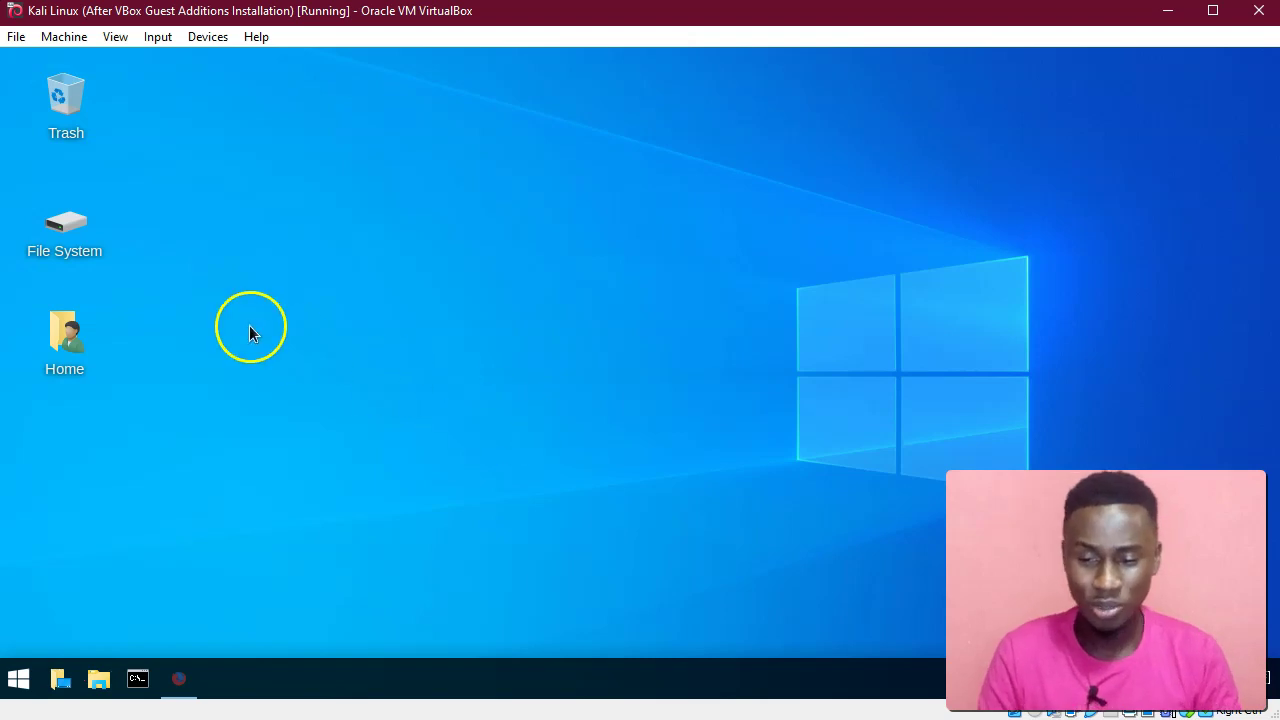
# Untick Enable Status Bar in the Kali VM's User Interface settings and save with OK.
pyautogui.click(58, 36)
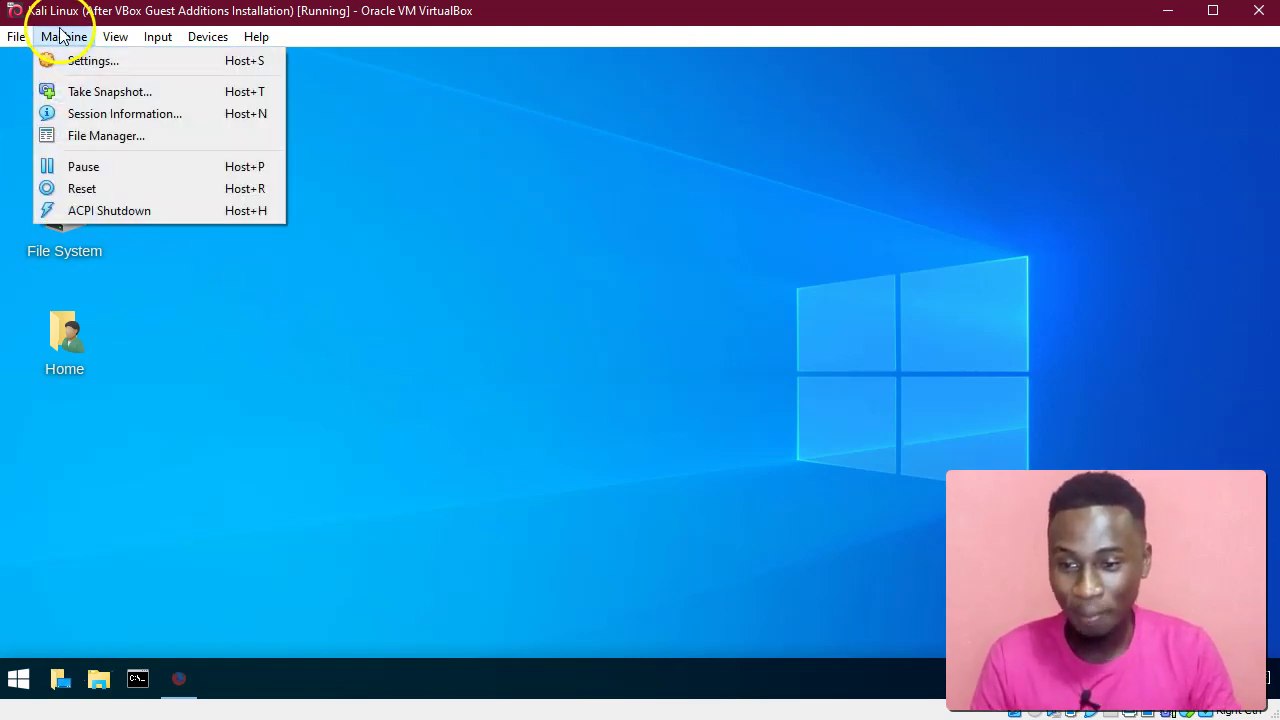
pyautogui.click(68, 60)
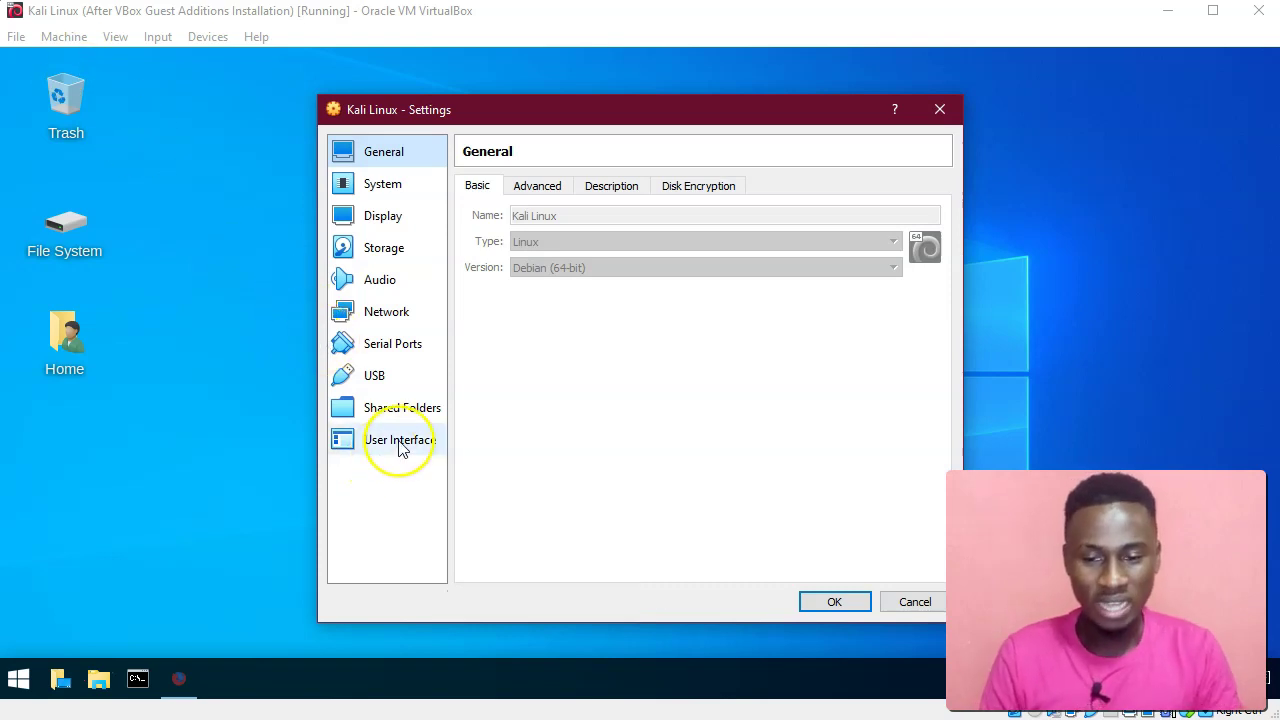
pyautogui.click(400, 440)
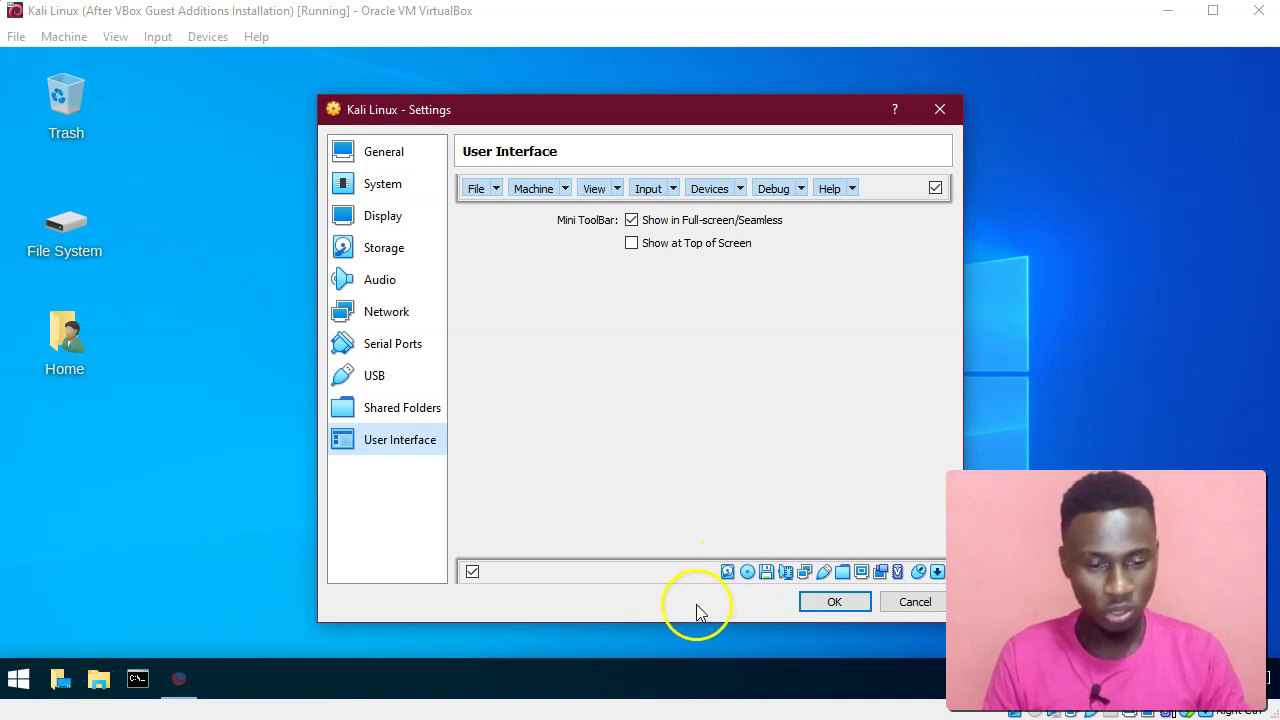
pyautogui.click(747, 573)
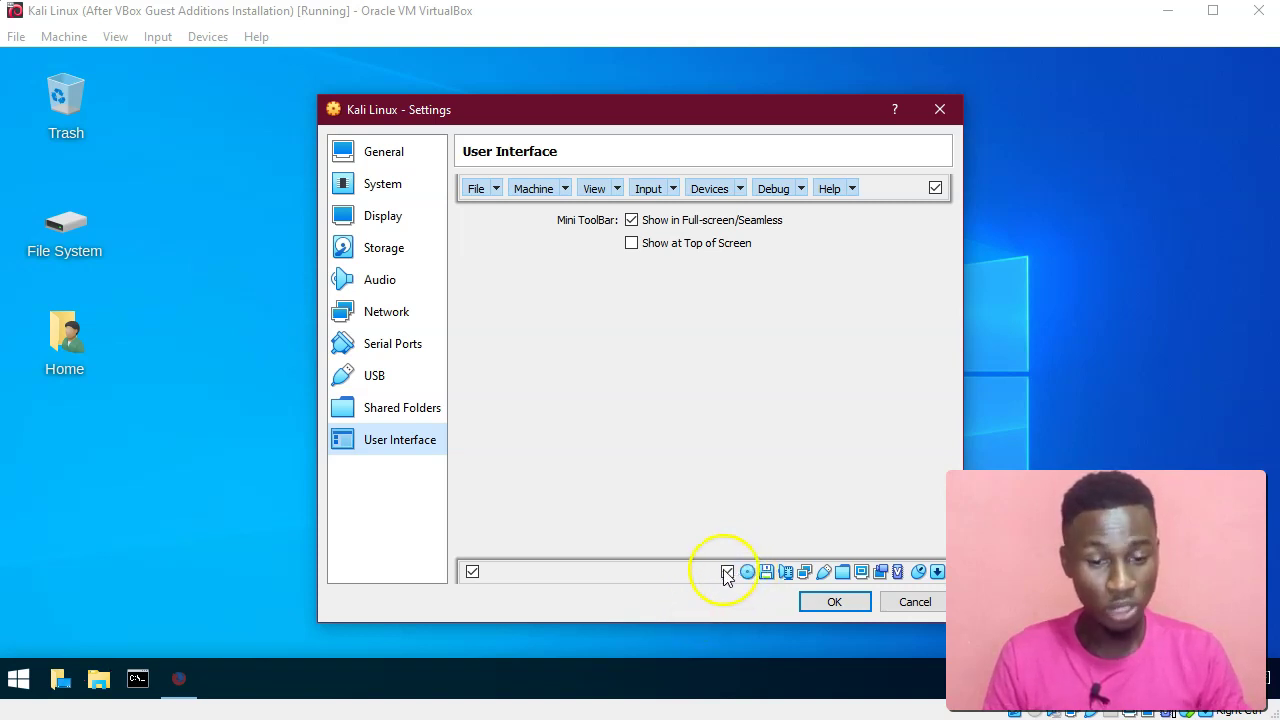
pyautogui.click(472, 572)
pyautogui.click(829, 602)
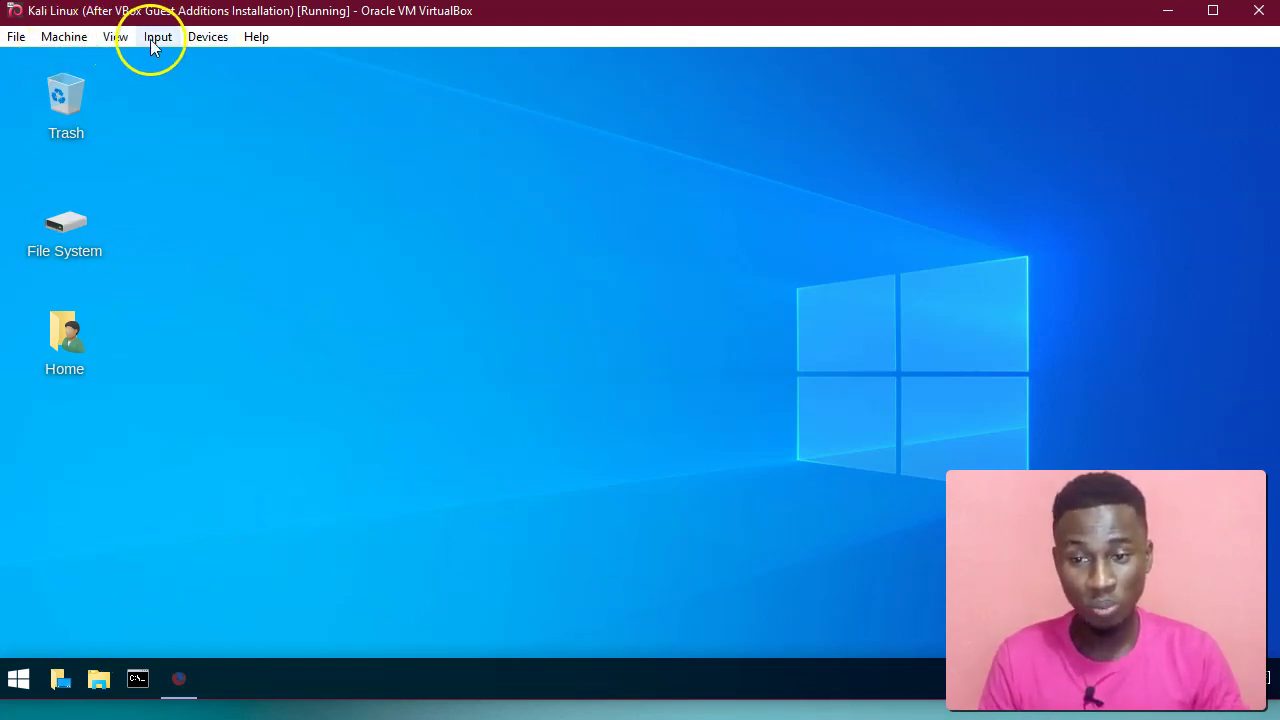
# Remove Help and turn off the menu bar in the Kali VM's User Interface settings, then save.
pyautogui.click(60, 42)
pyautogui.click(62, 52)
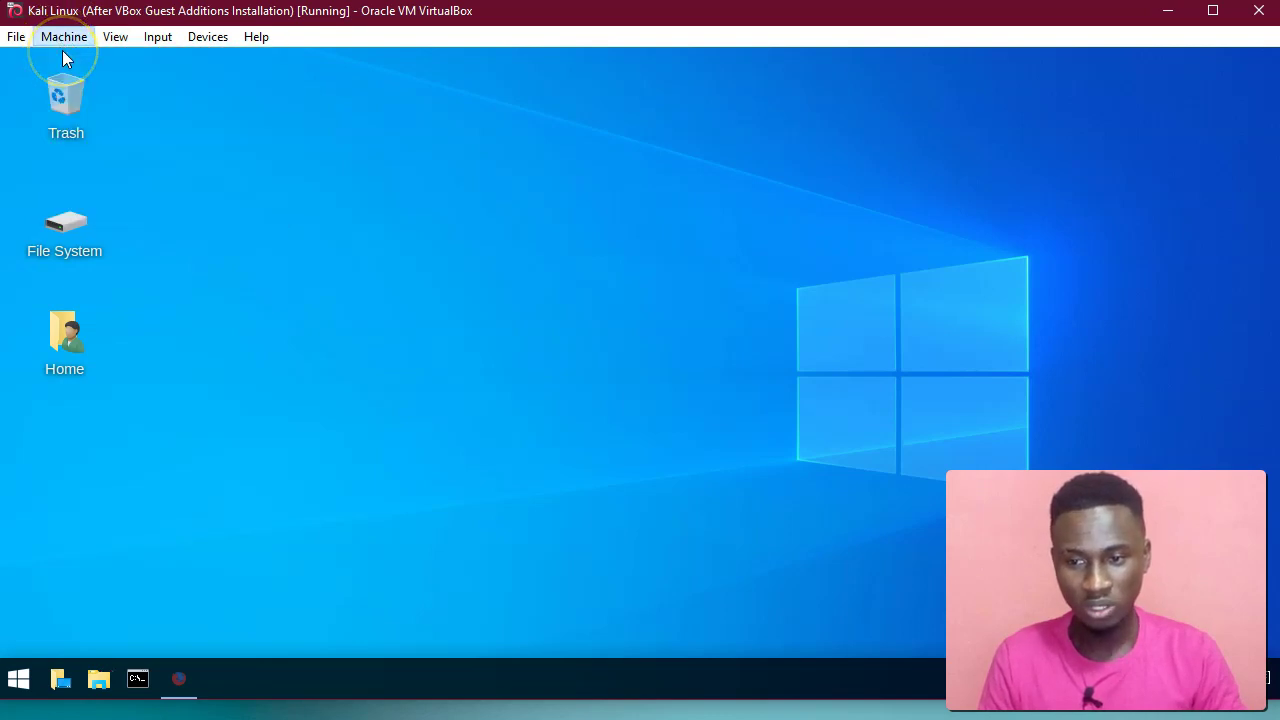
pyautogui.click(392, 432)
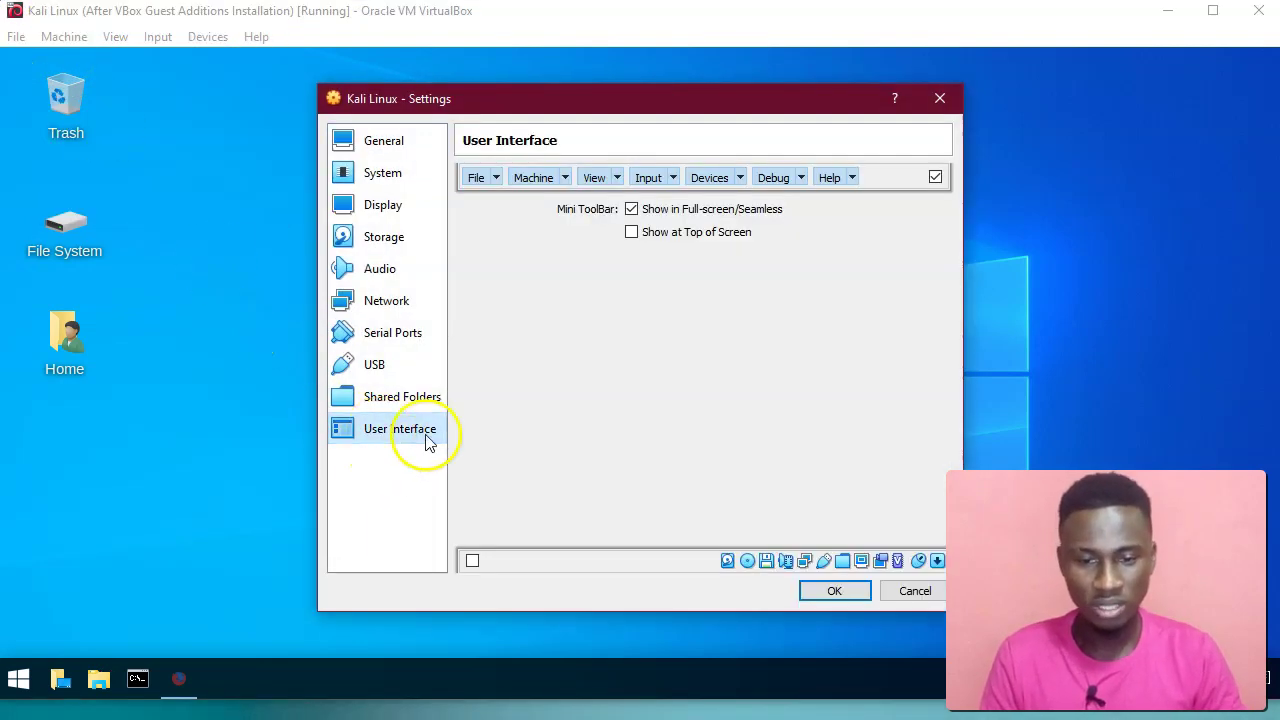
pyautogui.click(851, 178)
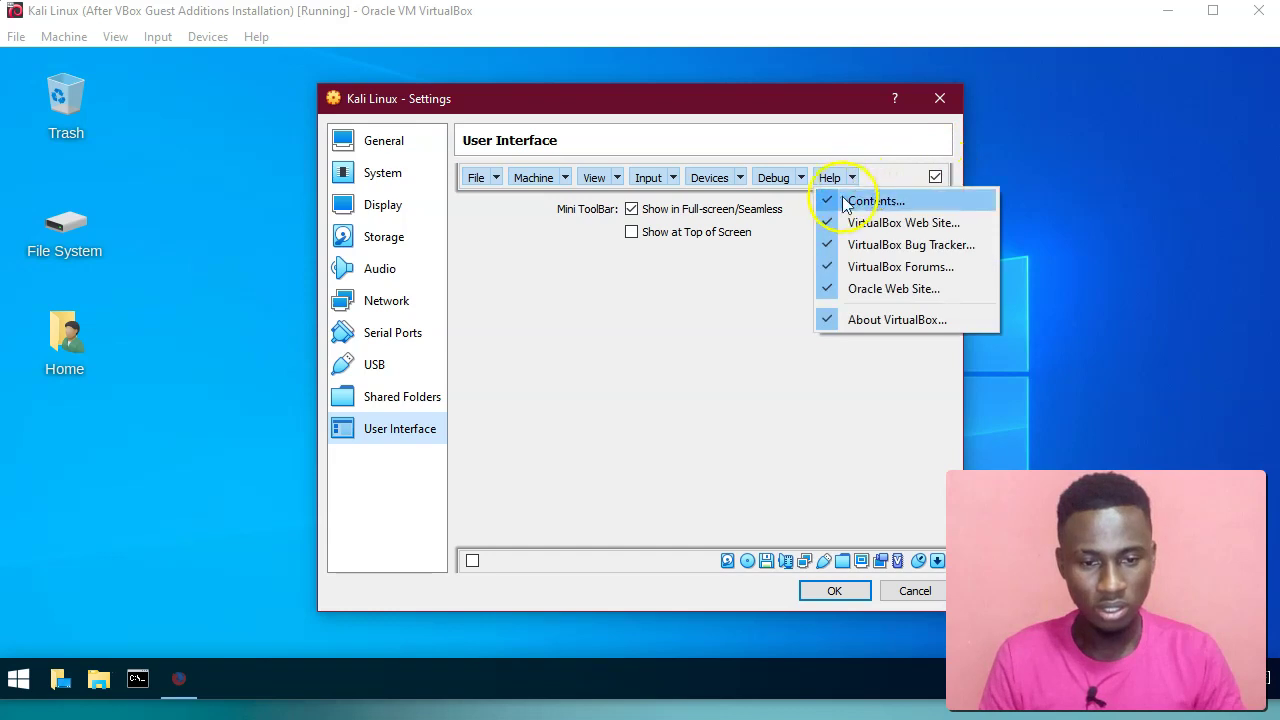
pyautogui.click(835, 200)
pyautogui.click(834, 180)
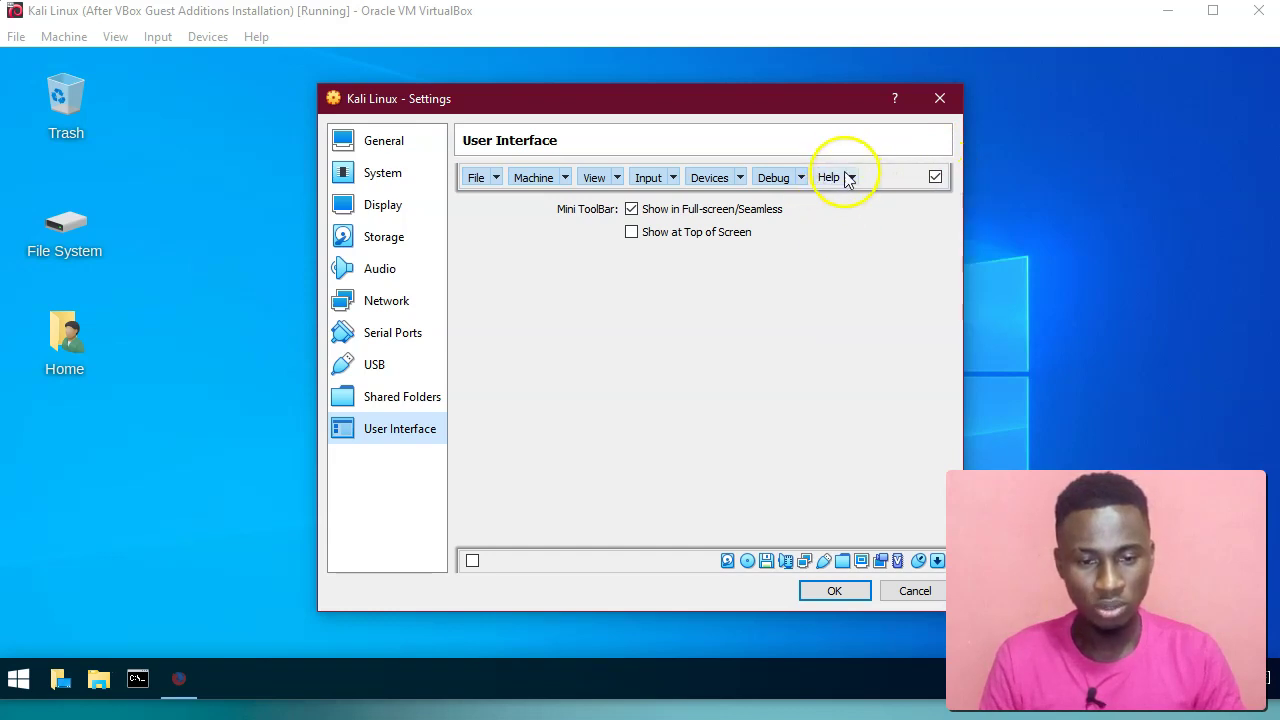
pyautogui.click(851, 178)
pyautogui.click(835, 200)
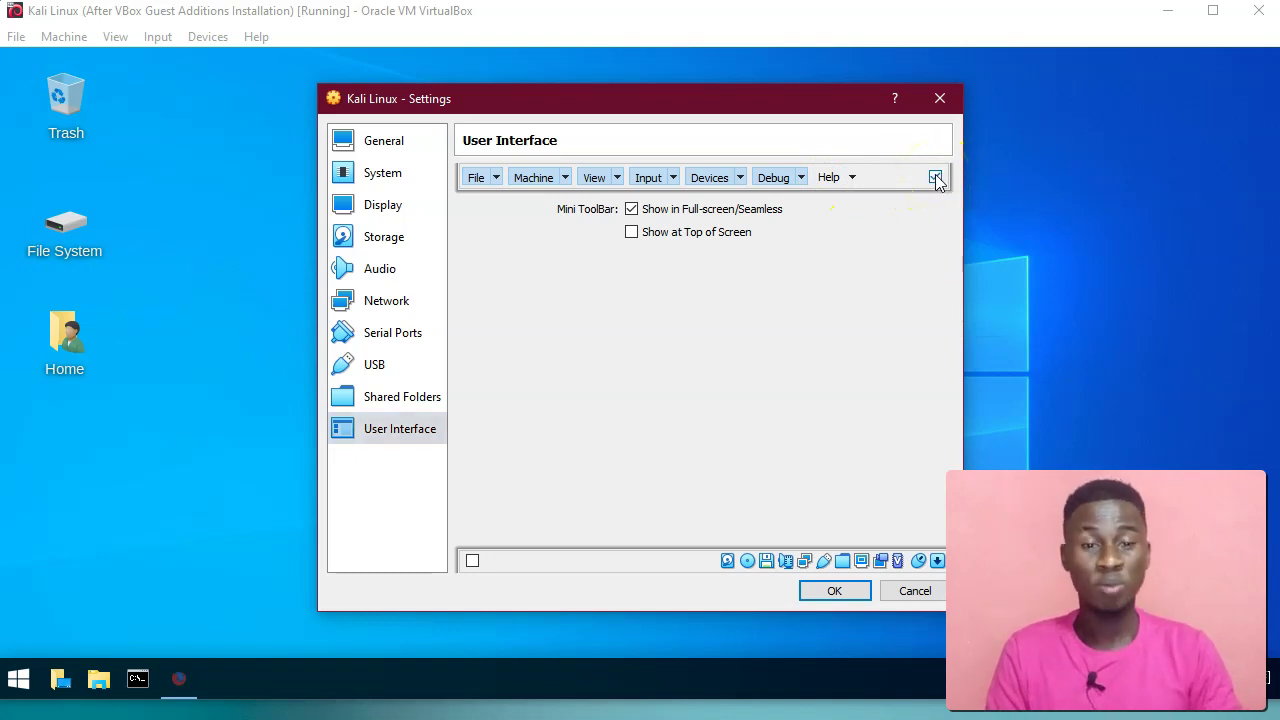
pyautogui.click(845, 591)
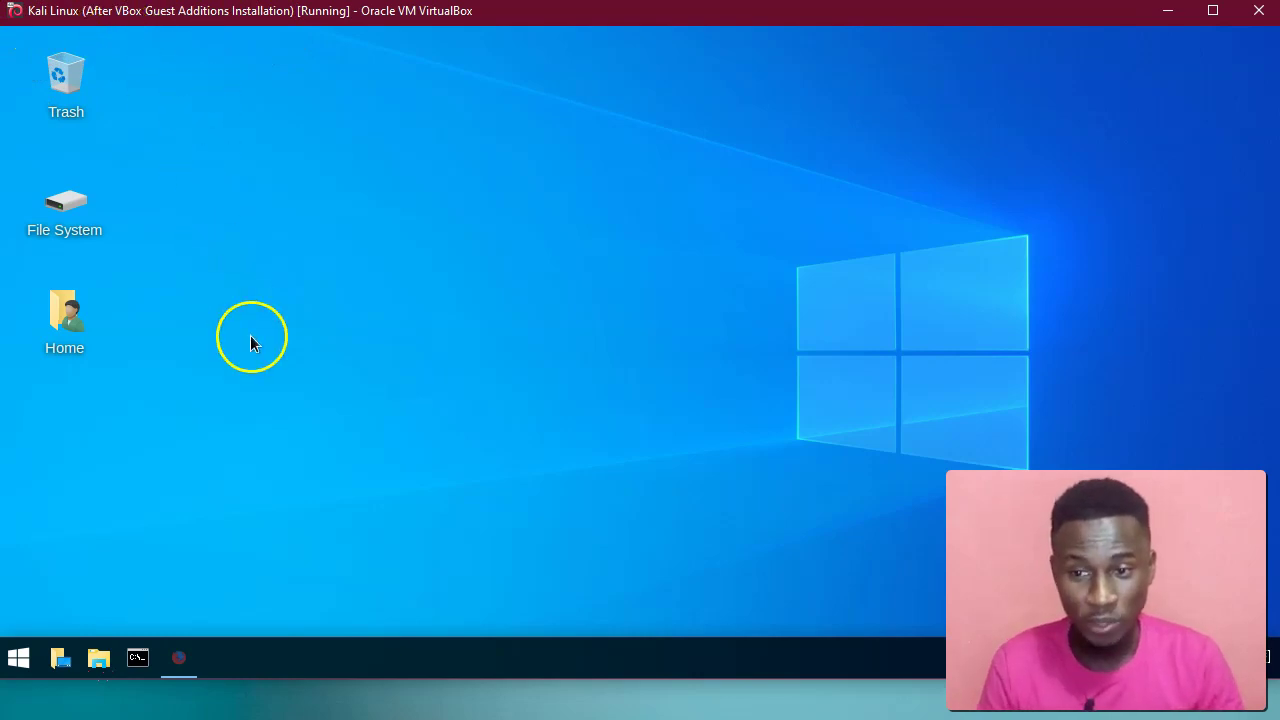
pyautogui.click(765, 702)
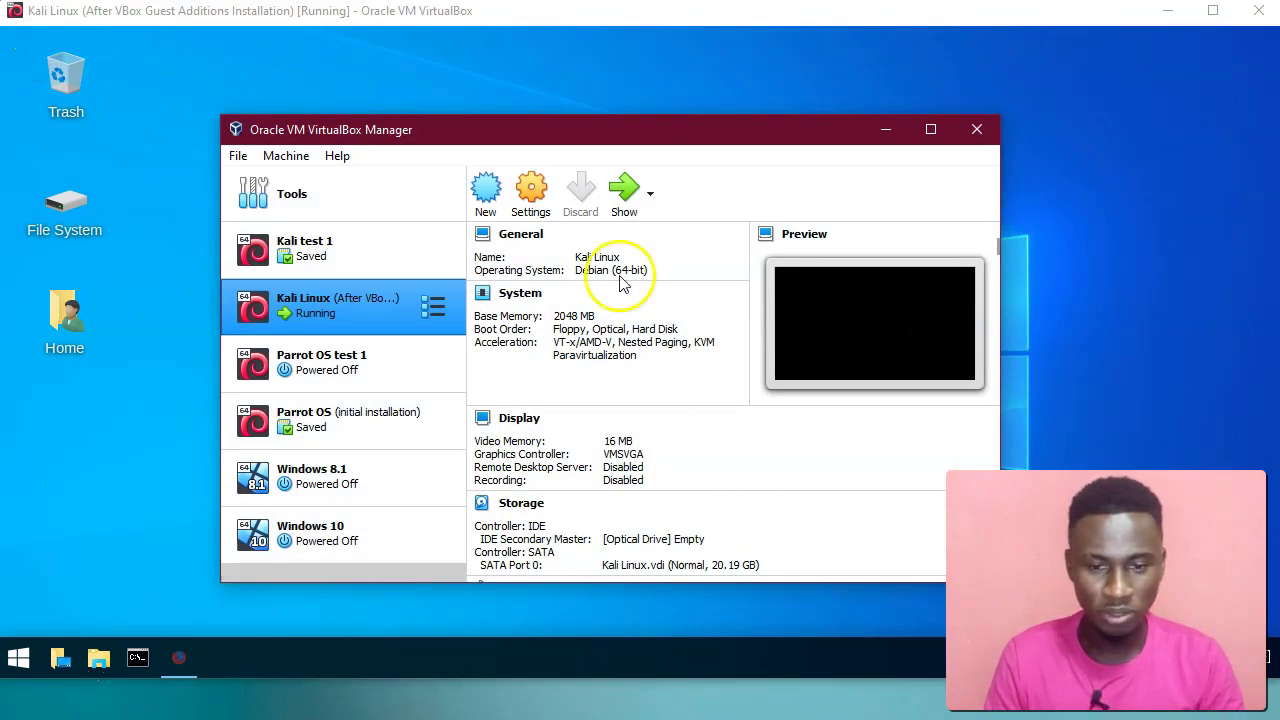
pyautogui.click(530, 200)
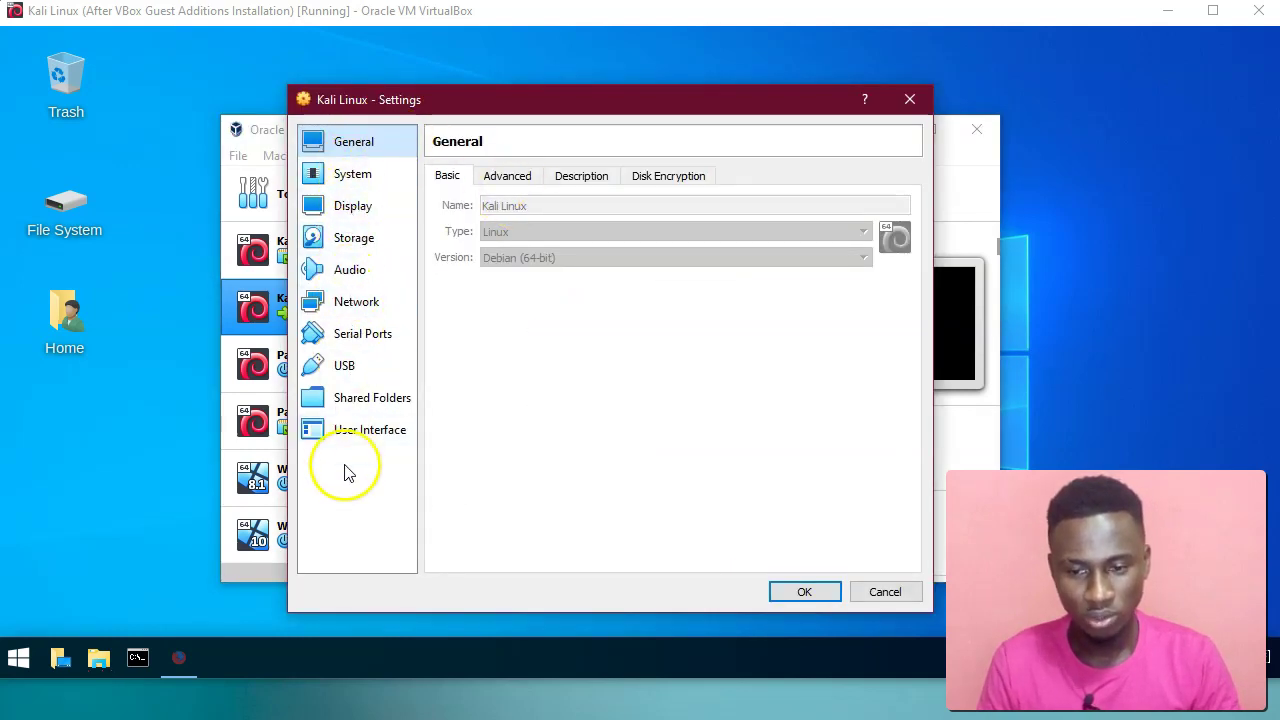
pyautogui.click(365, 428)
pyautogui.click(909, 99)
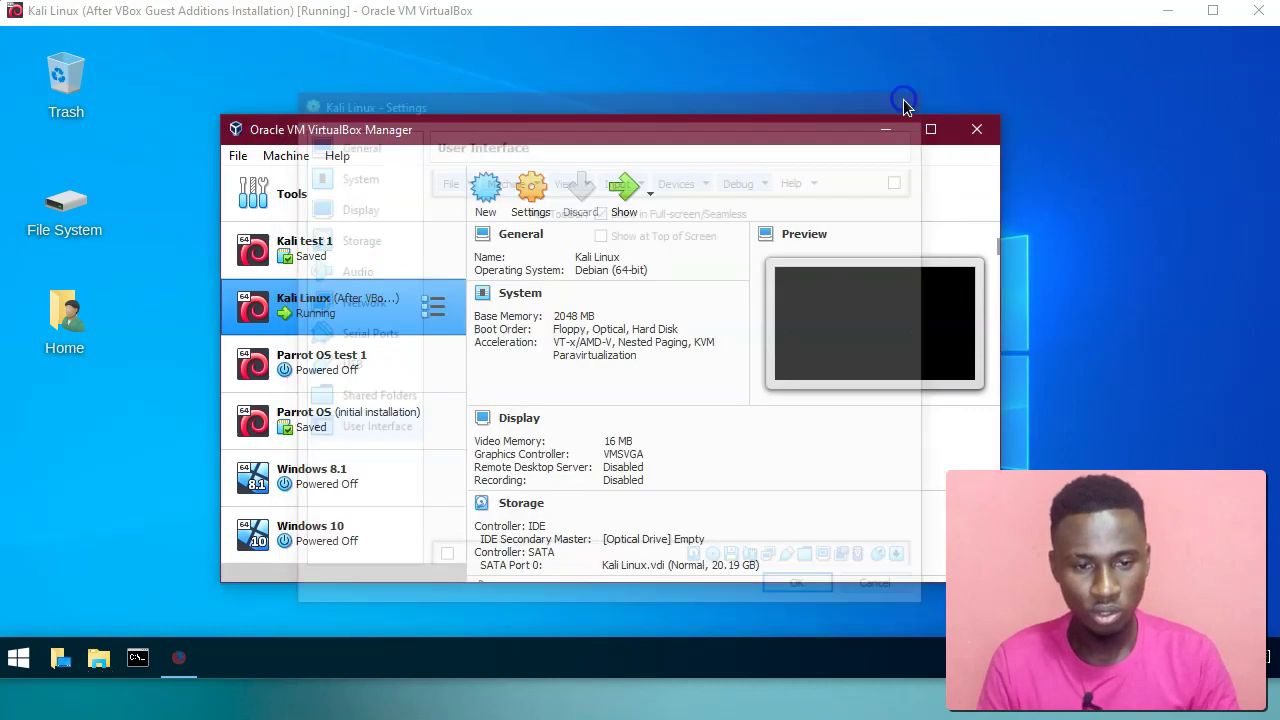
pyautogui.click(886, 130)
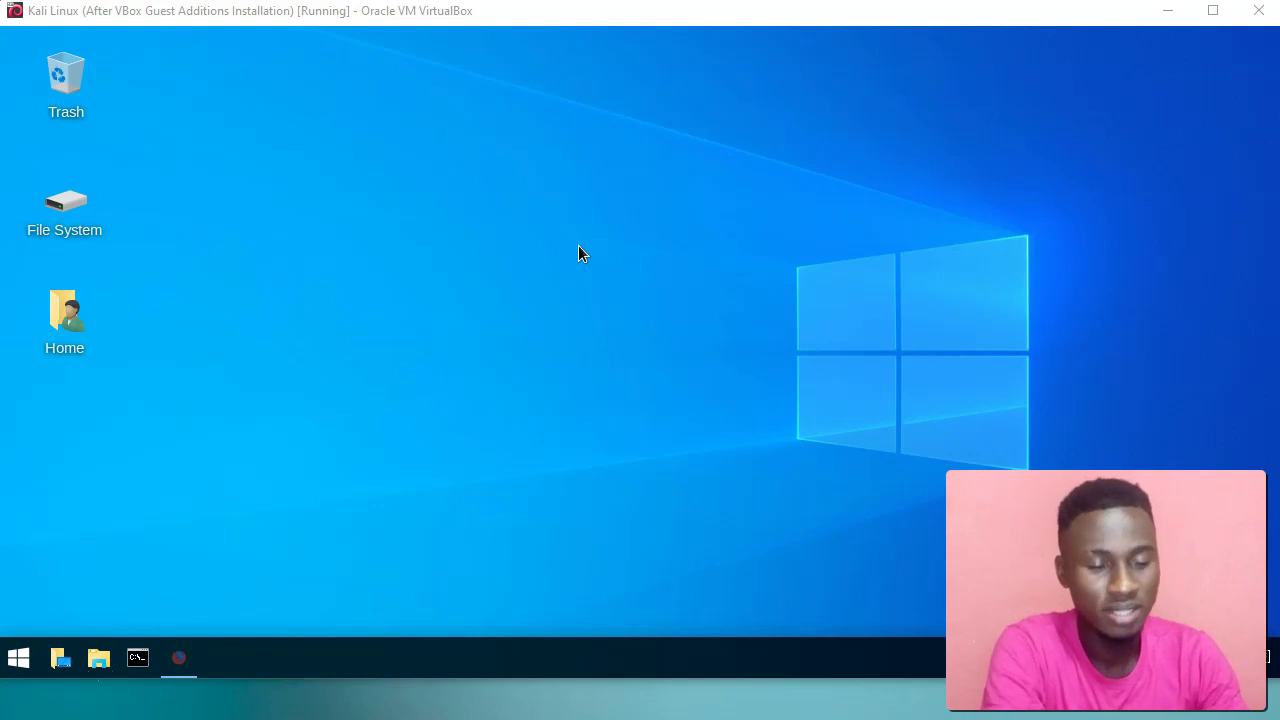
pyautogui.click(594, 463)
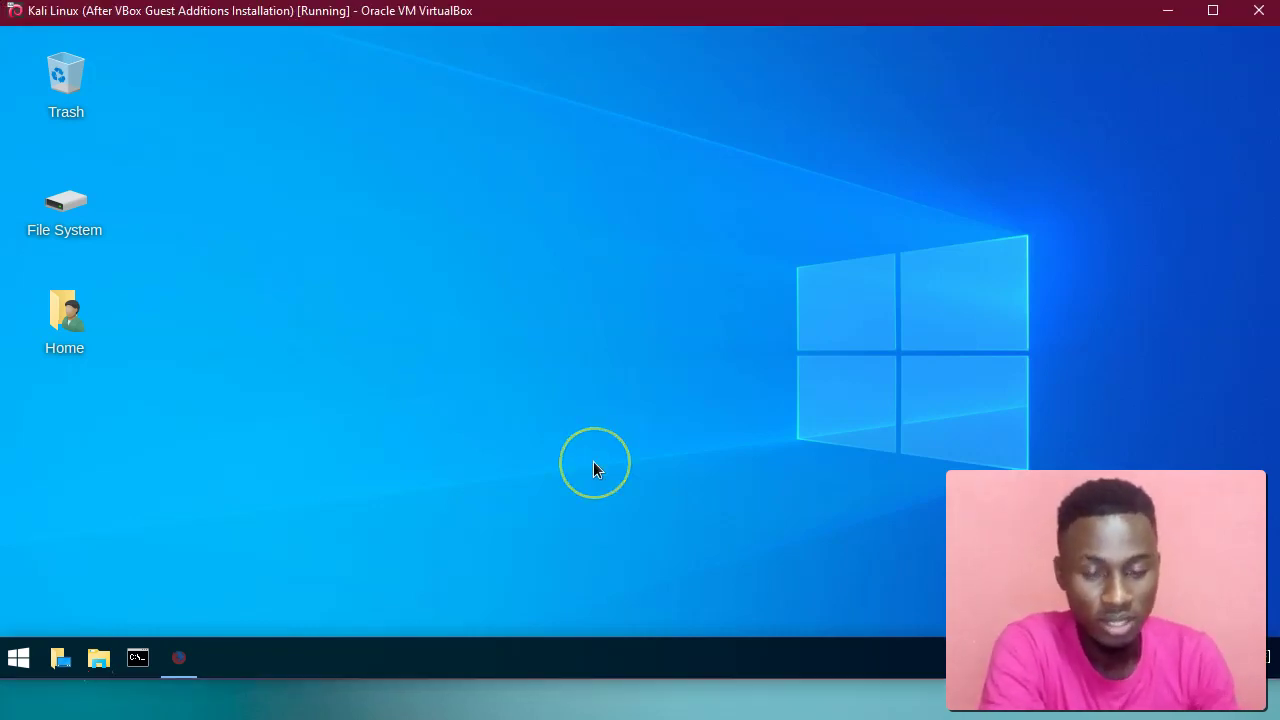
pyautogui.hotkey('ctrl', 'Home')
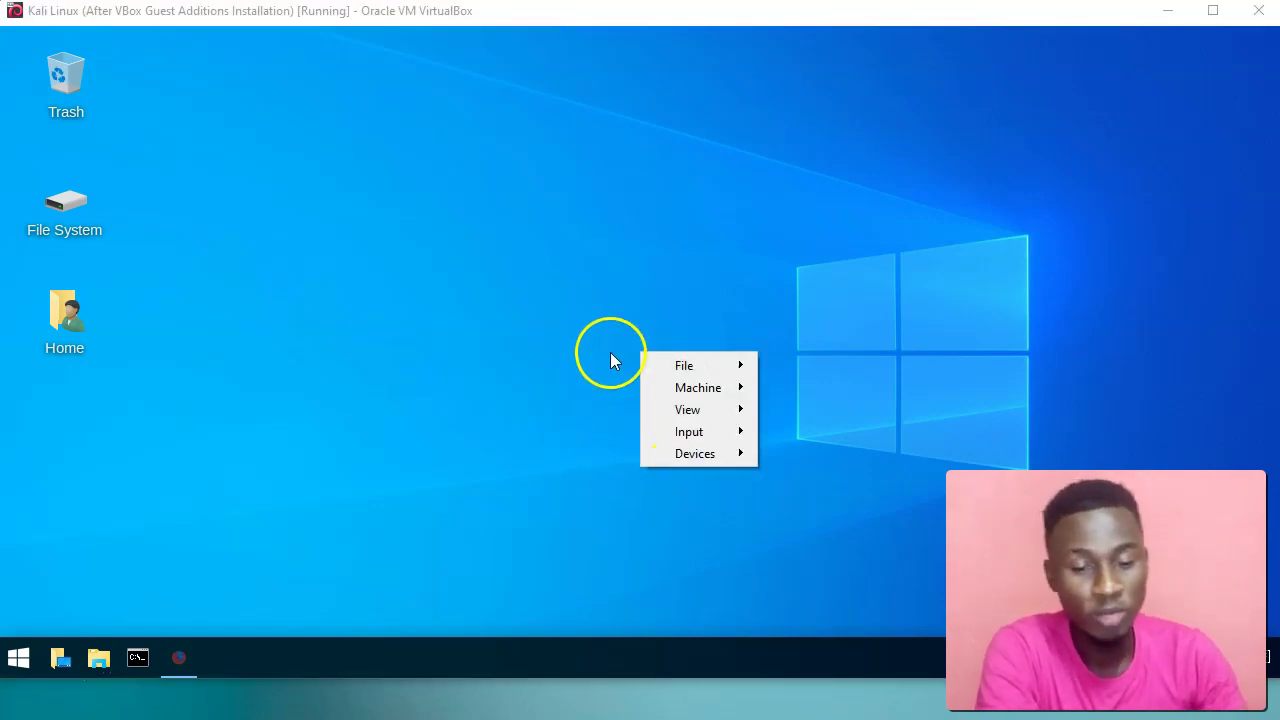
pyautogui.click(660, 366)
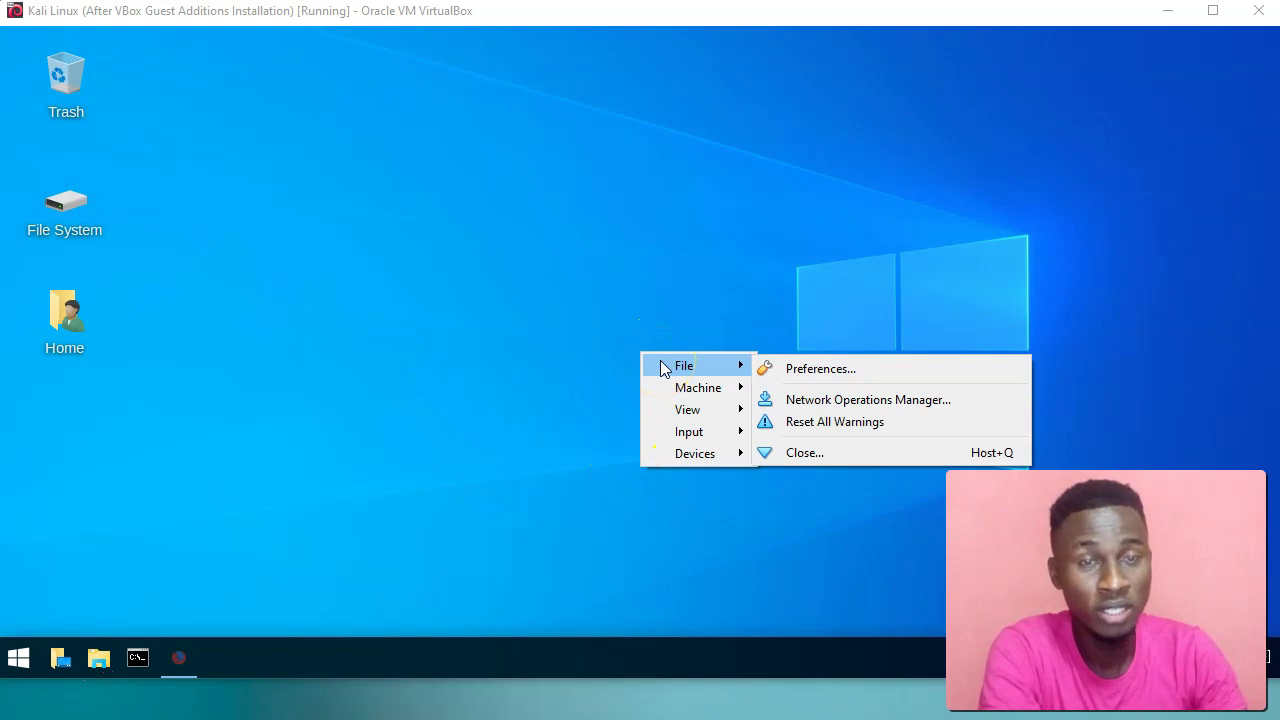
pyautogui.click(567, 324)
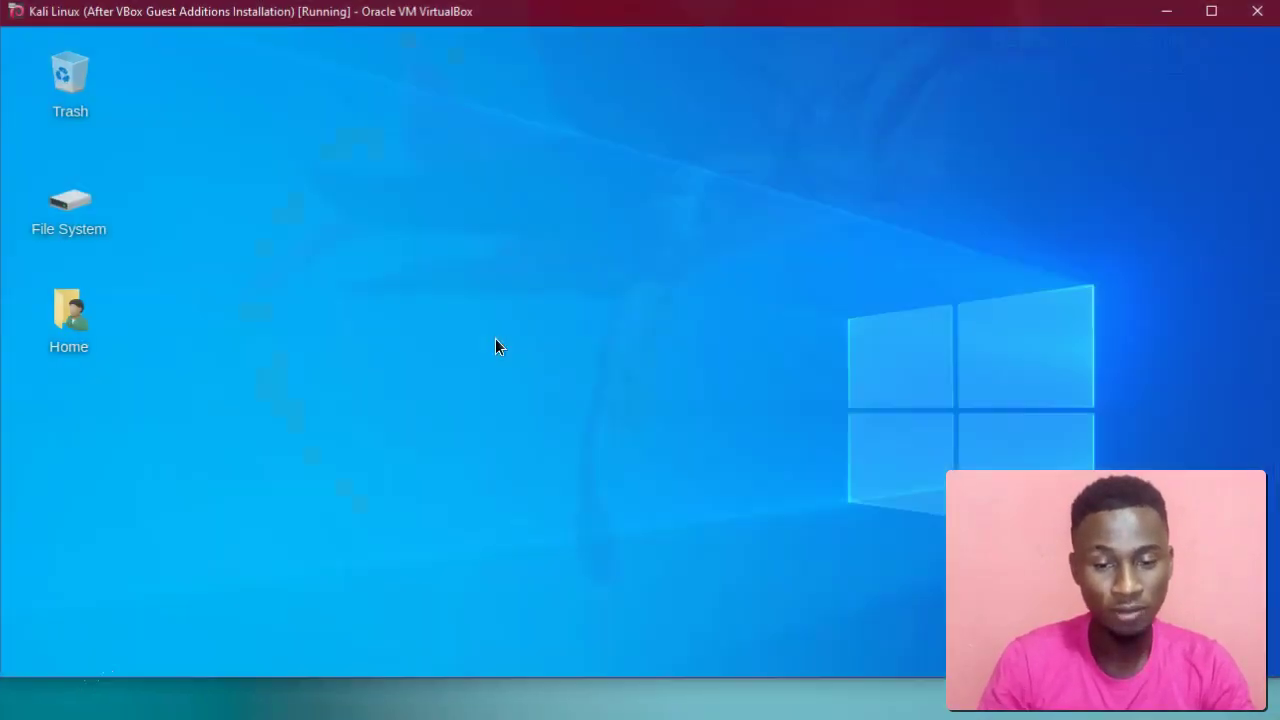
# Switch the Kali VM to full screen with Host+F, confirming Switch in the information dialog.
pyautogui.hotkey('ctrl', 'f')
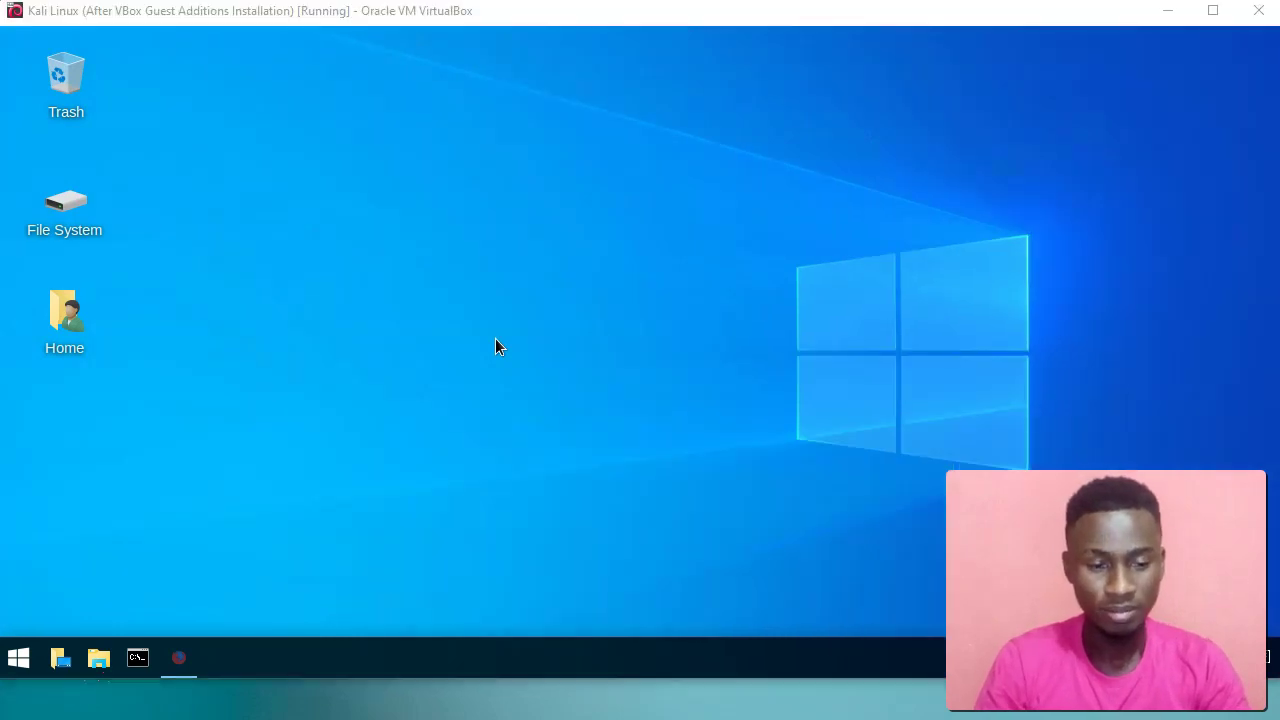
pyautogui.click(600, 431)
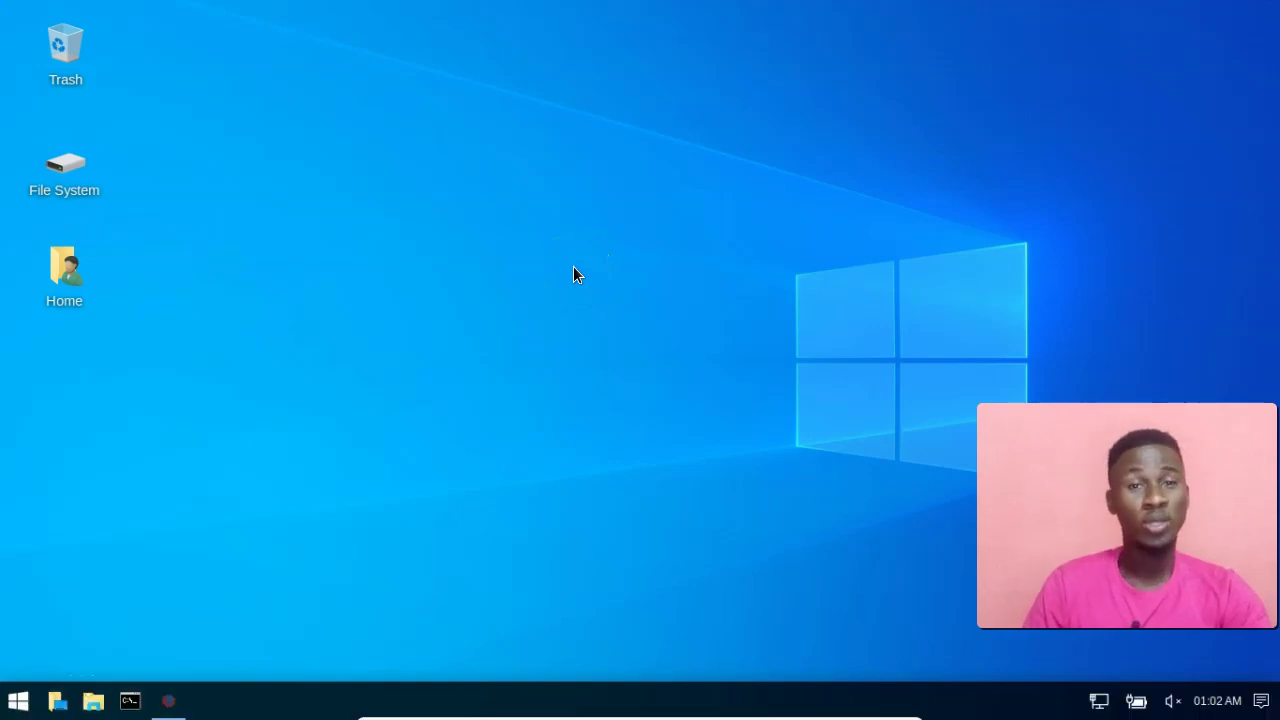
pyautogui.click(615, 356)
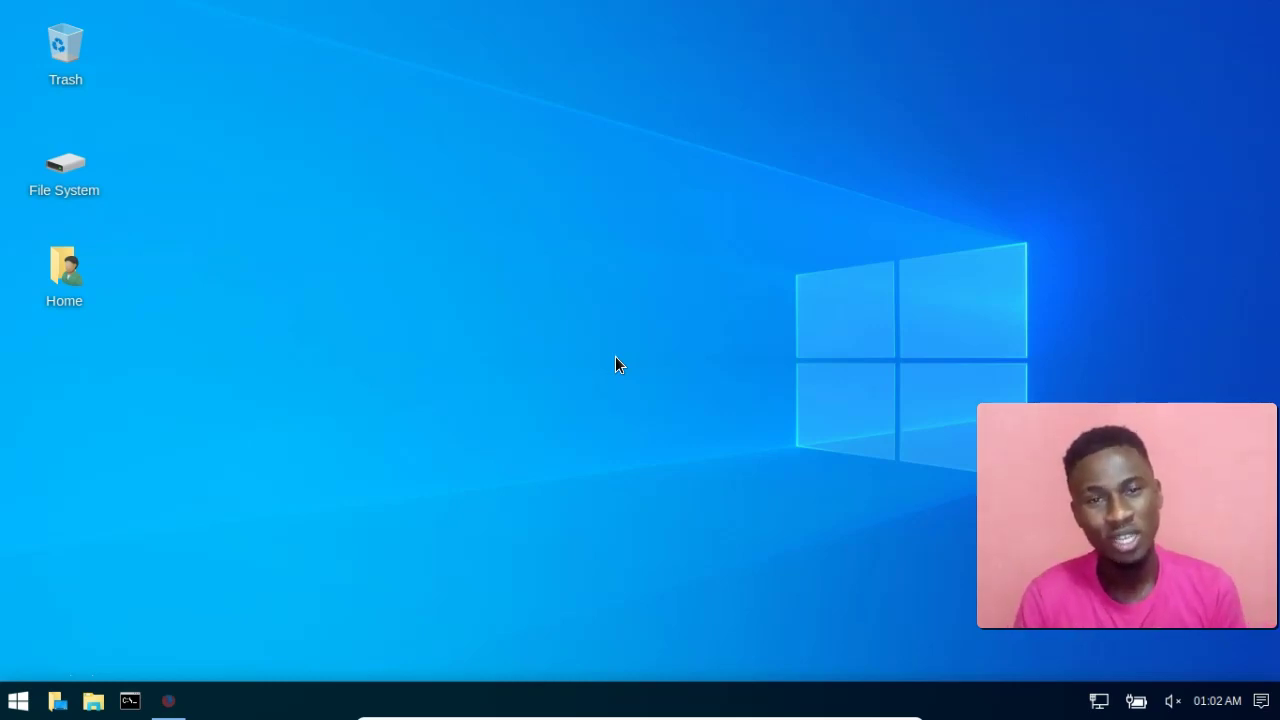
pyautogui.click(583, 365)
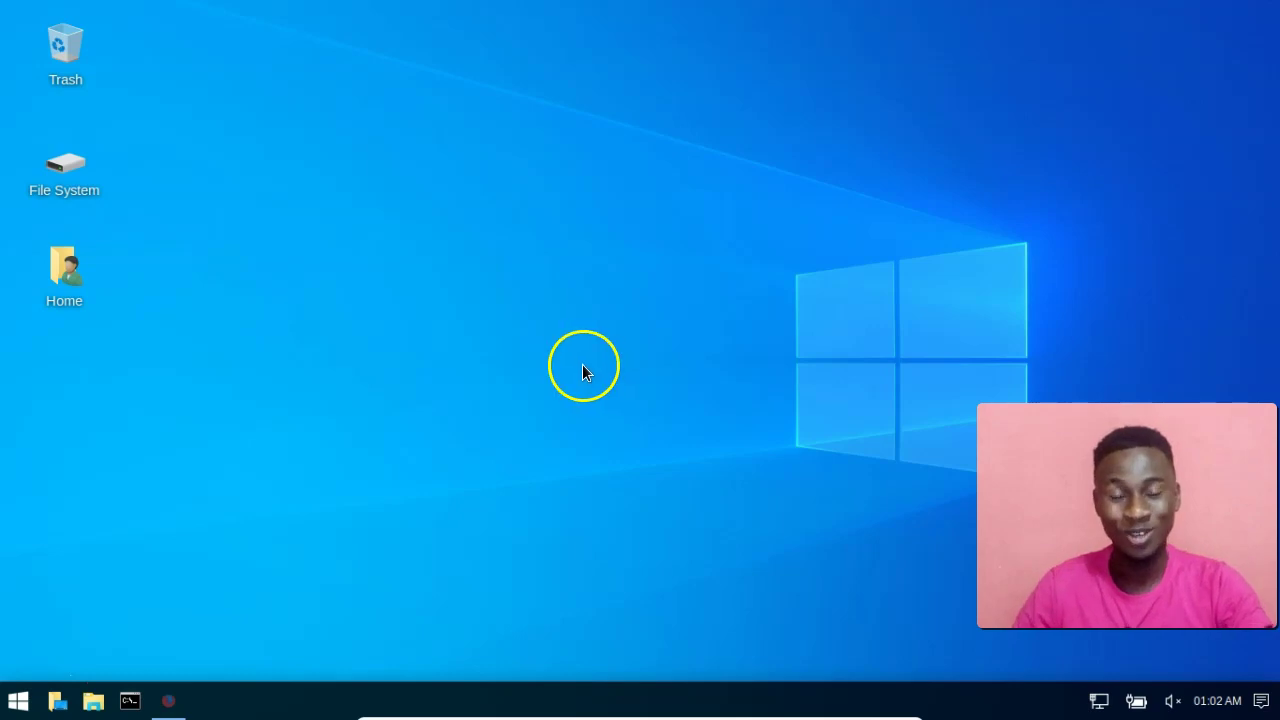
pyautogui.click(22, 700)
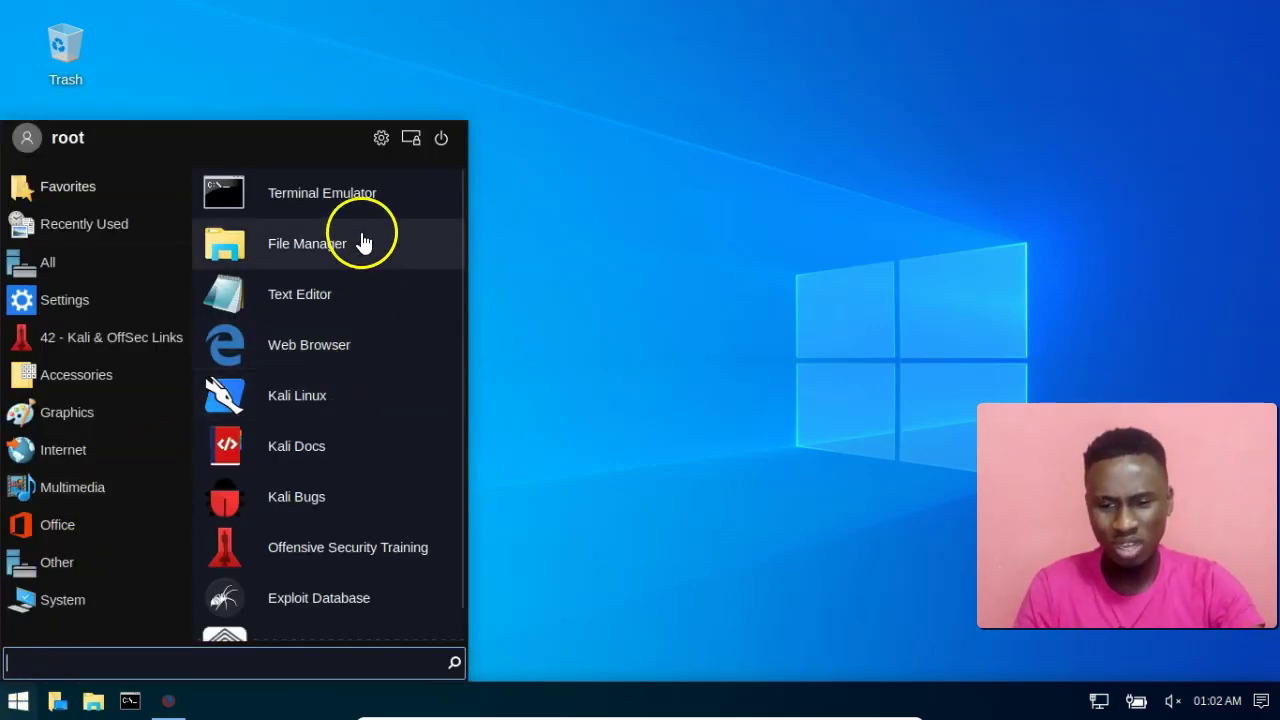
pyautogui.click(533, 86)
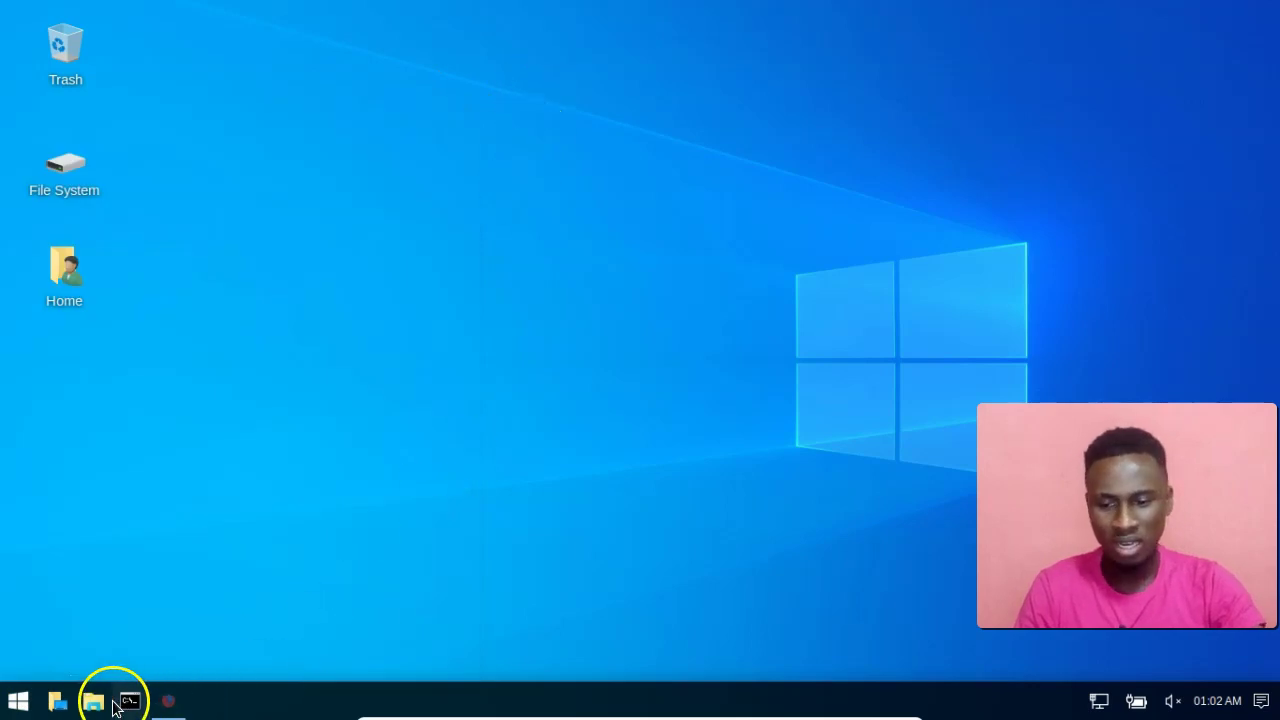
pyautogui.click(93, 700)
pyautogui.click(130, 467)
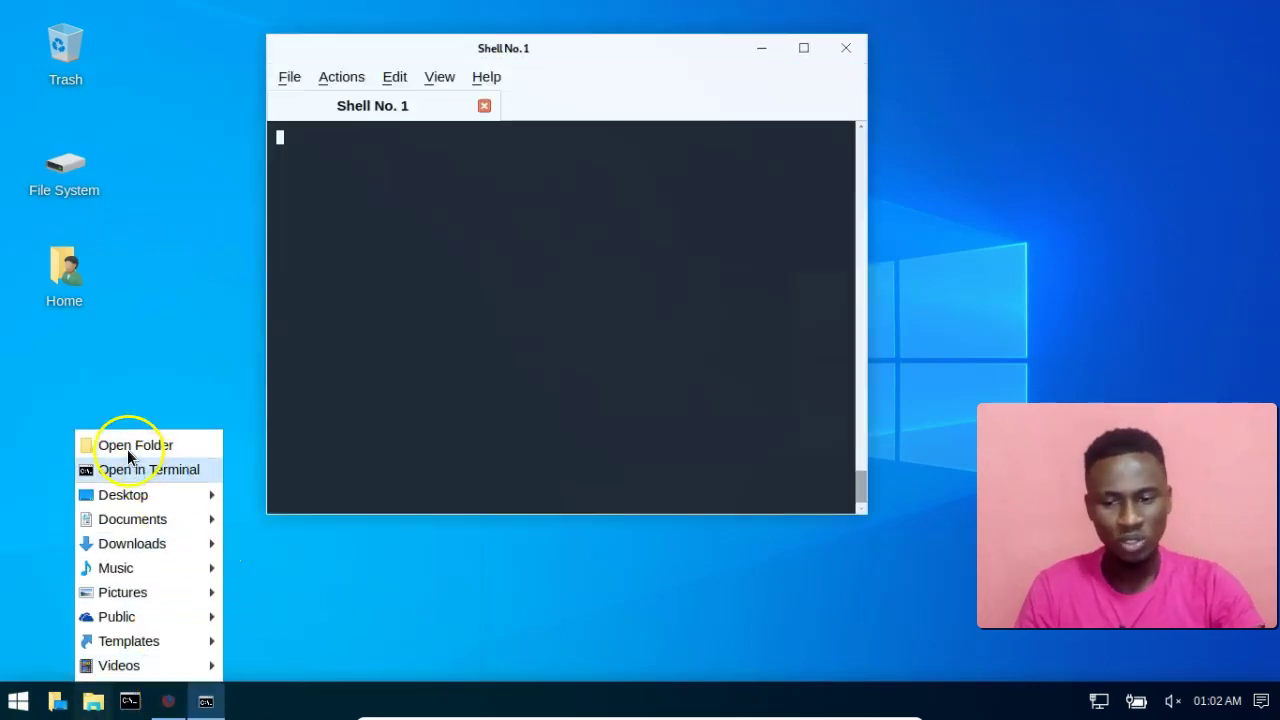
pyautogui.click(128, 449)
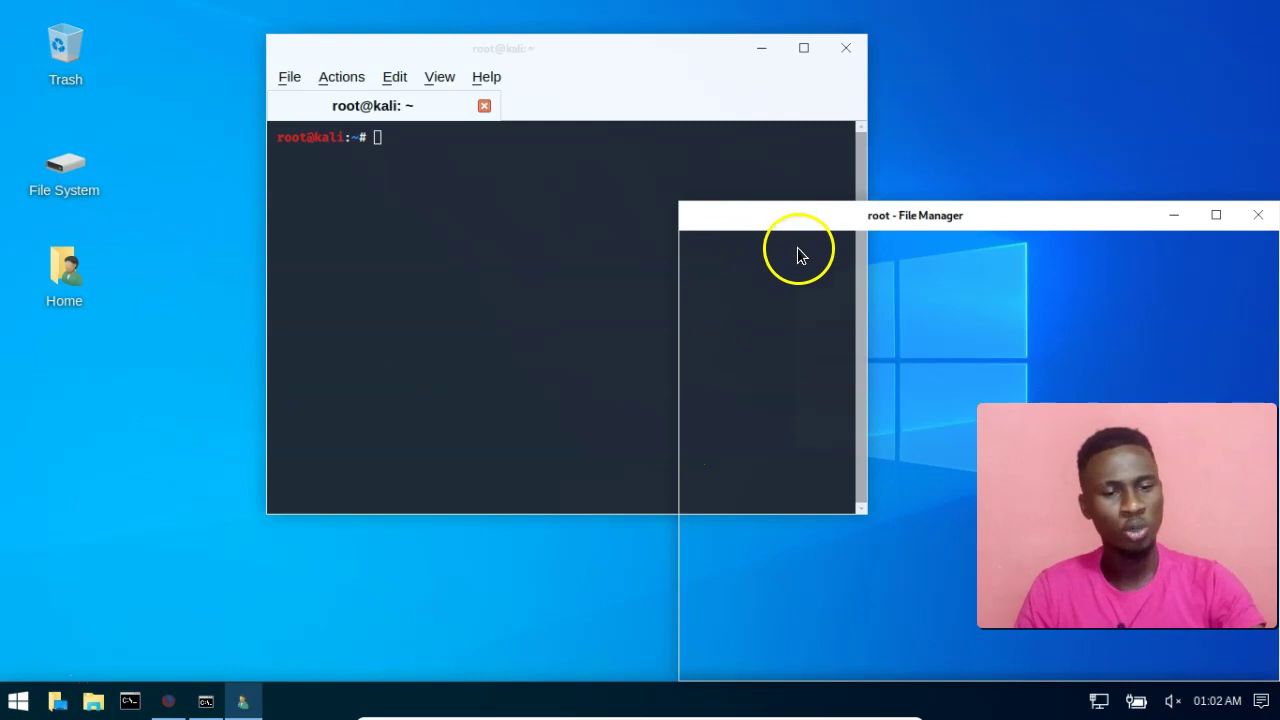
pyautogui.moveTo(847, 222); pyautogui.dragTo(666, 191)
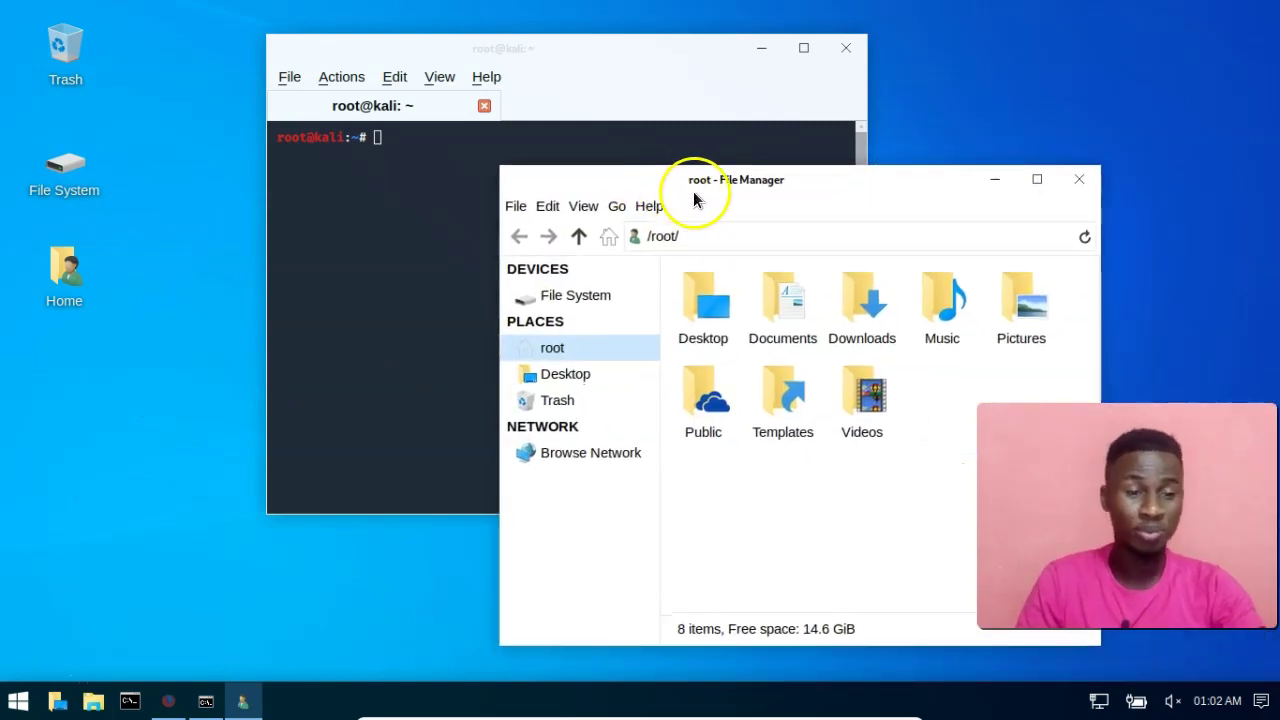
pyautogui.moveTo(880, 200); pyautogui.dragTo(504, 194)
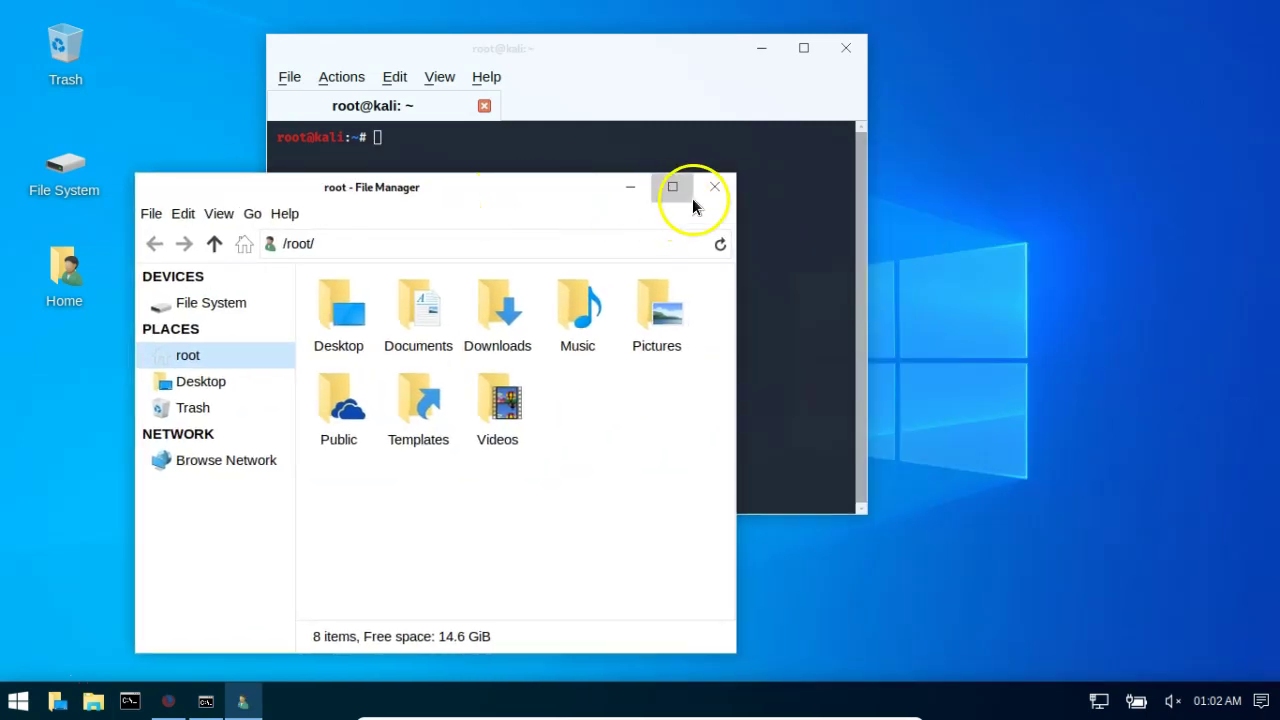
pyautogui.doubleClick(335, 300)
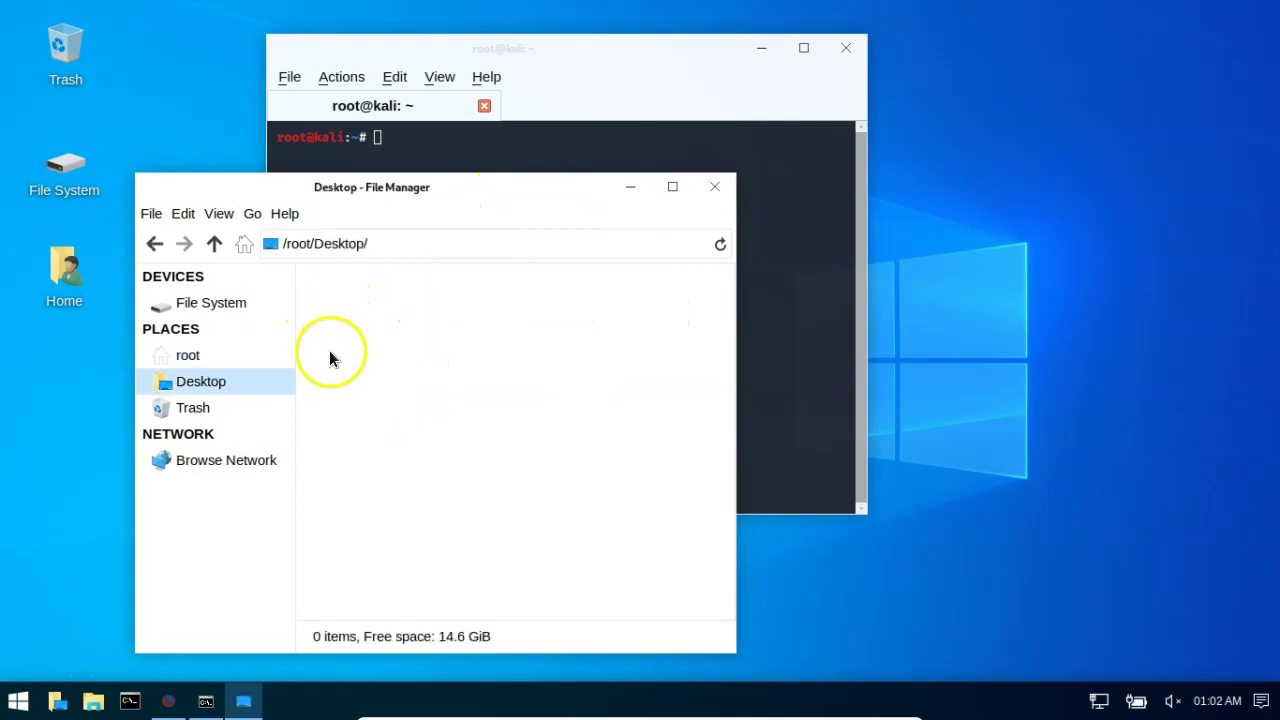
pyautogui.click(715, 189)
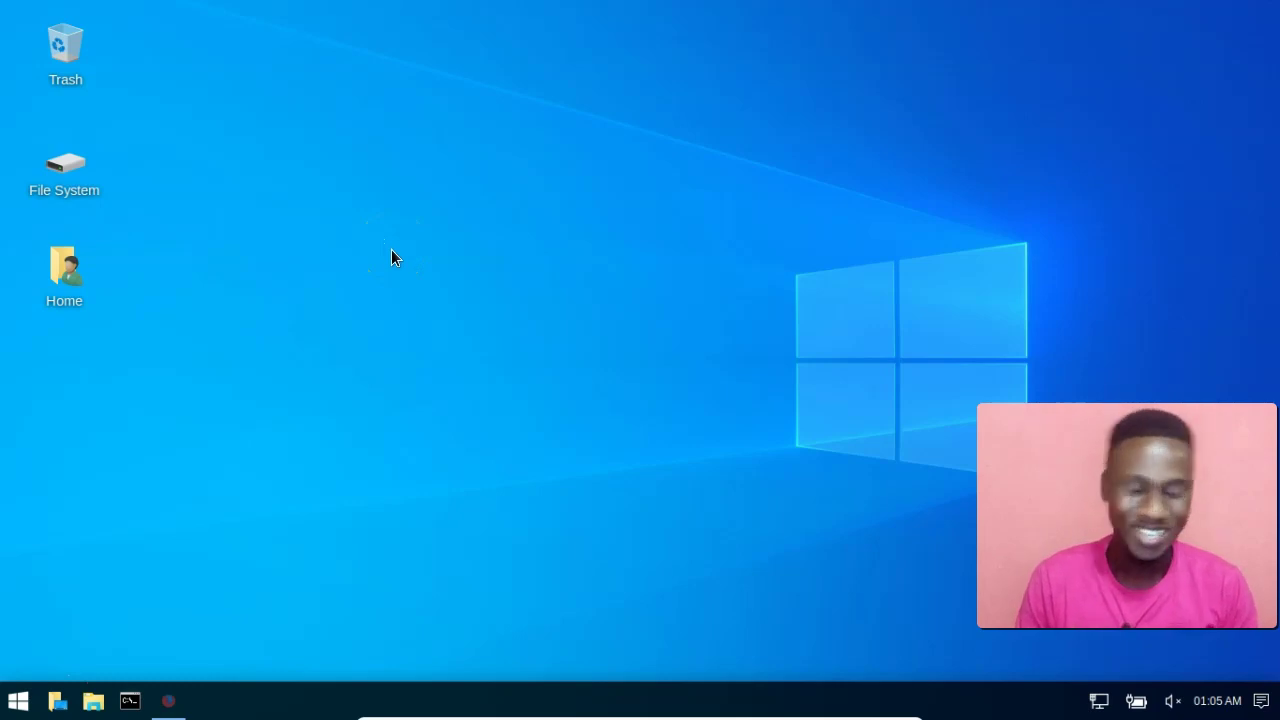
# Reveal the Windows 10 host taskbar and desktop around the Kali VM.
pyautogui.click(27, 675)
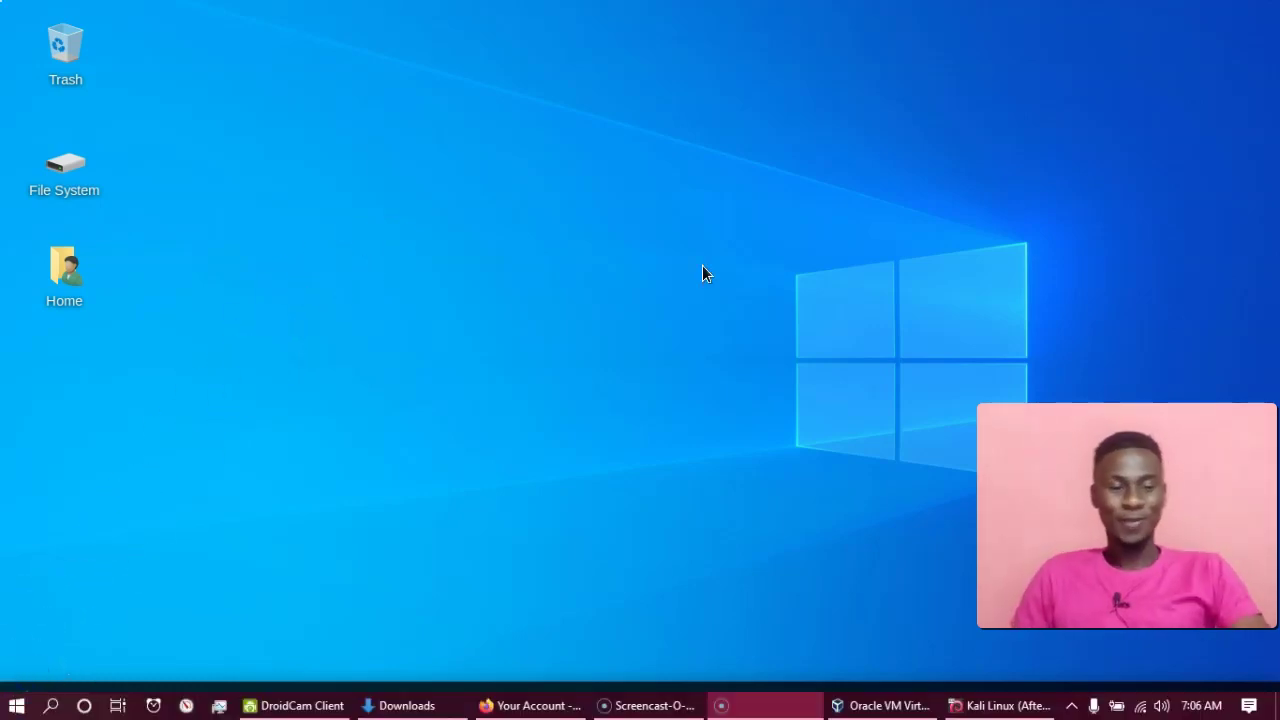